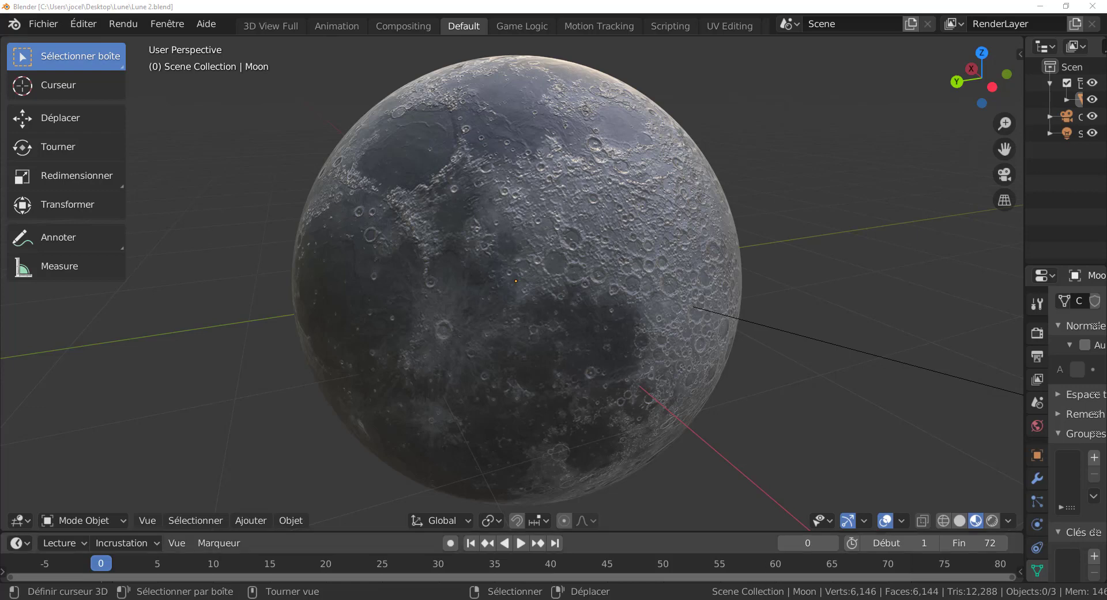
- Switch to the Texture planète 4k folder in File Explorer and look through its planet texture images
mouse_move(777, 599)
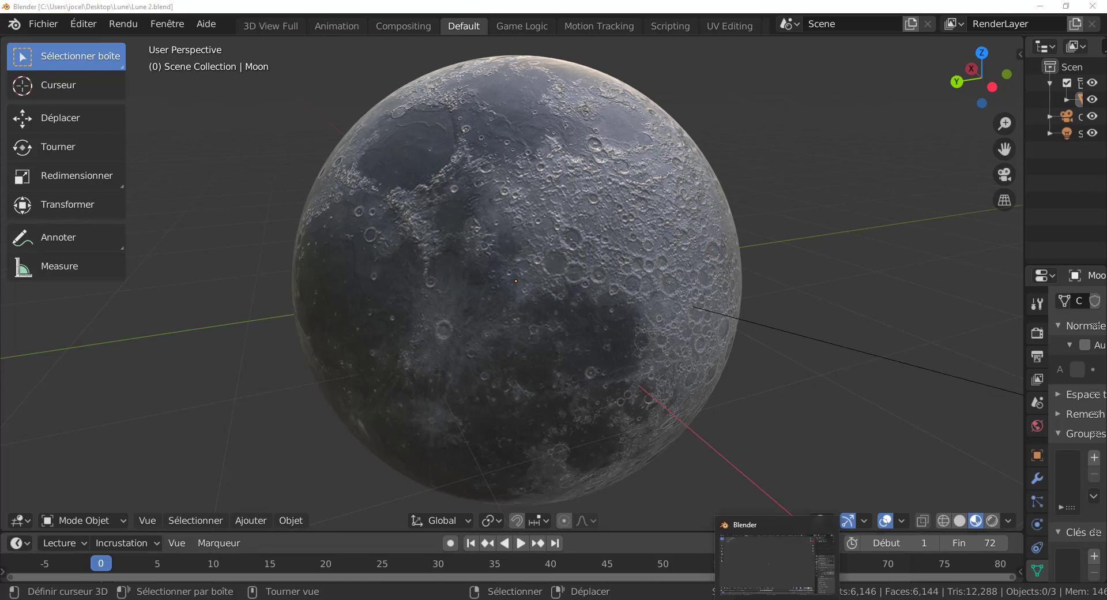
mouse_move(327, 599)
left_click(327, 579)
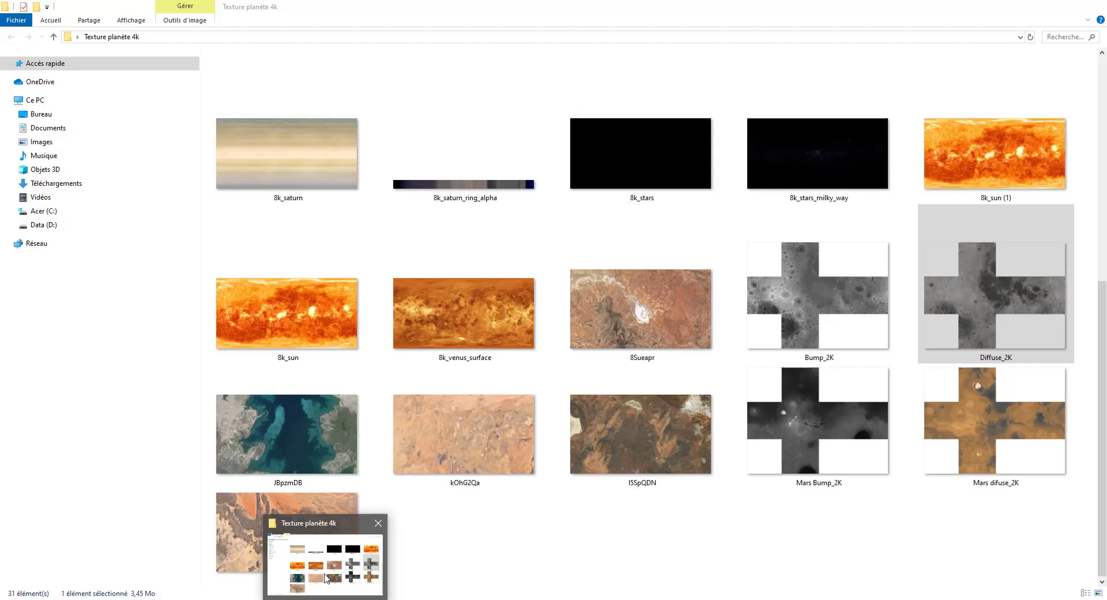
scroll(697, 533, "up", 5)
left_click(698, 533)
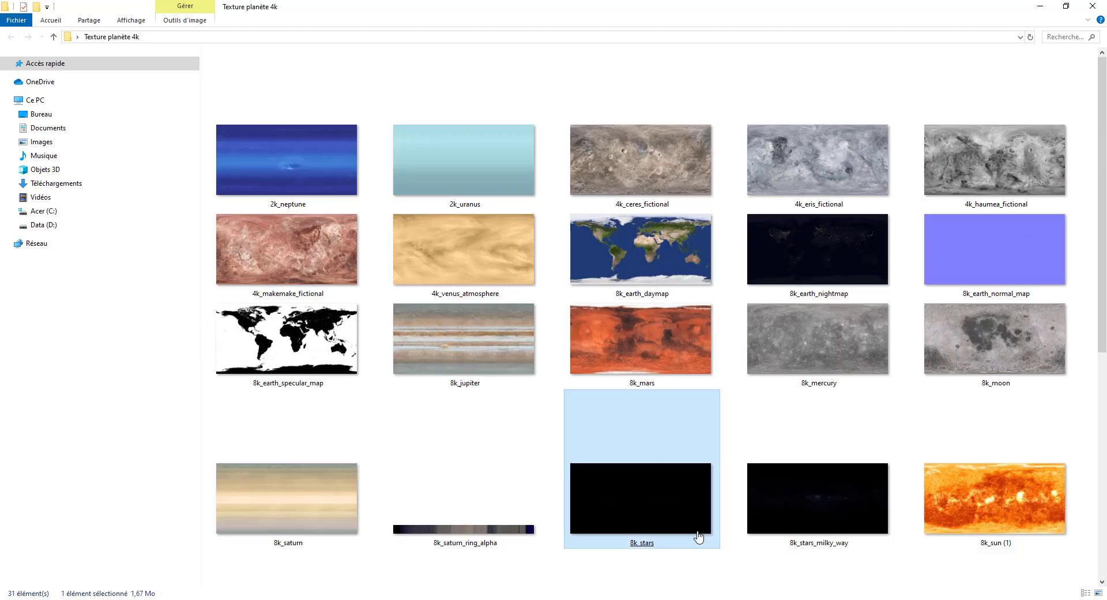
scroll(698, 533, "down", 3)
scroll(787, 290, "up", 3)
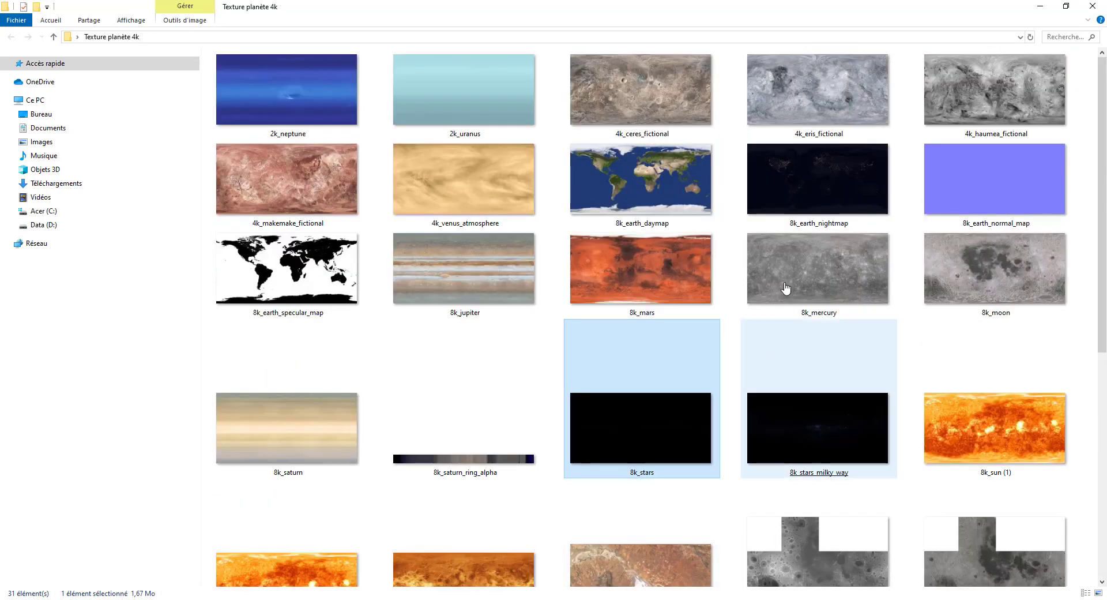
scroll(964, 196, "down", 3)
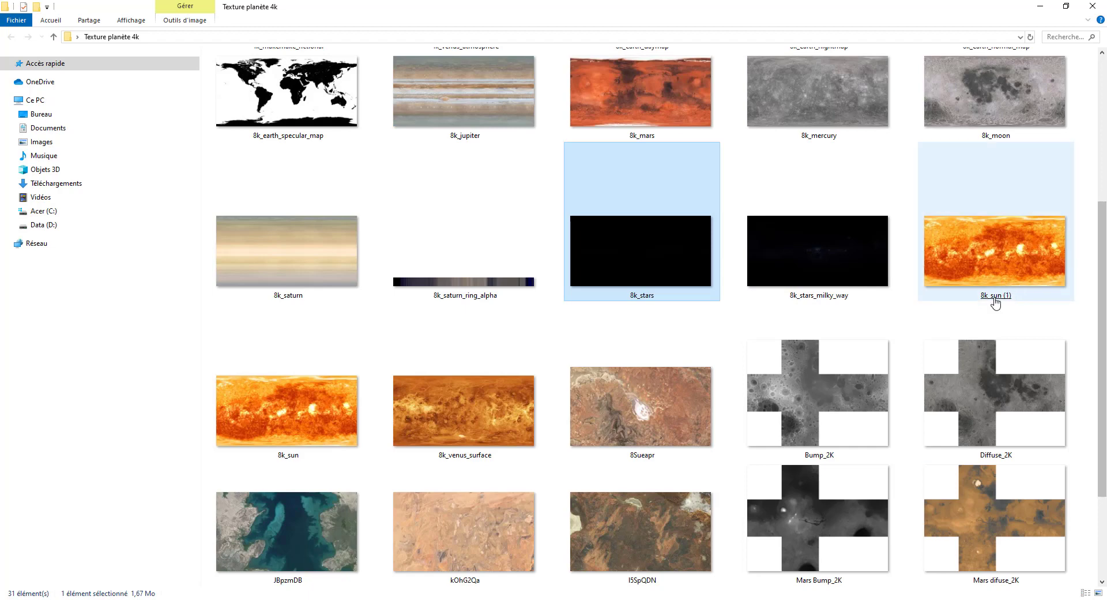
scroll(1012, 332, "down", 2)
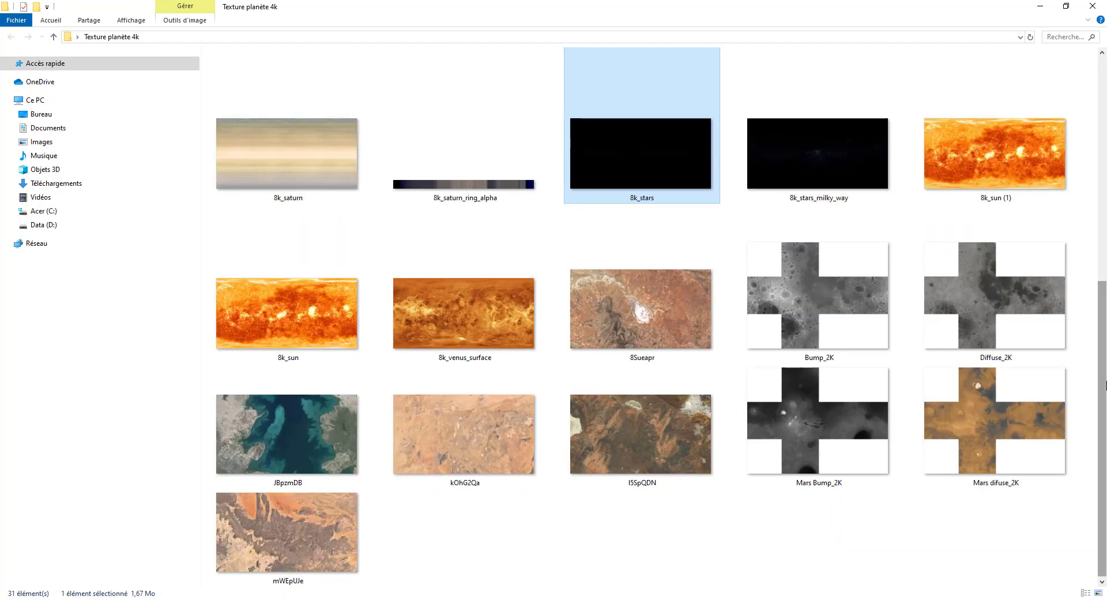
- Examine the cross-shaped moon textures Diffuse_2K and Bump_2K among the folder's images
left_click(1013, 332)
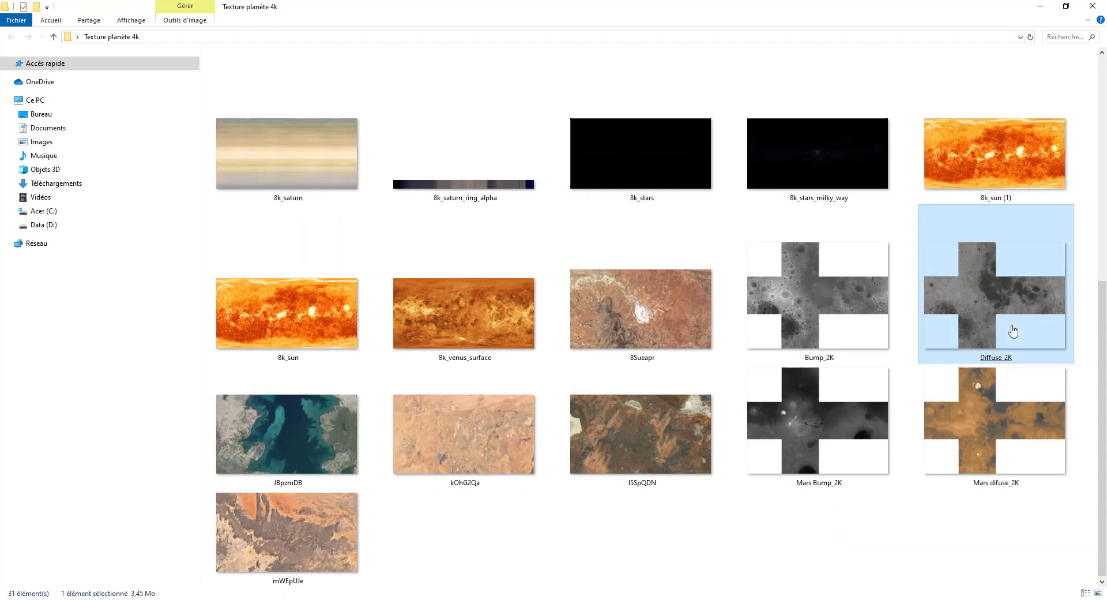
left_click(829, 318)
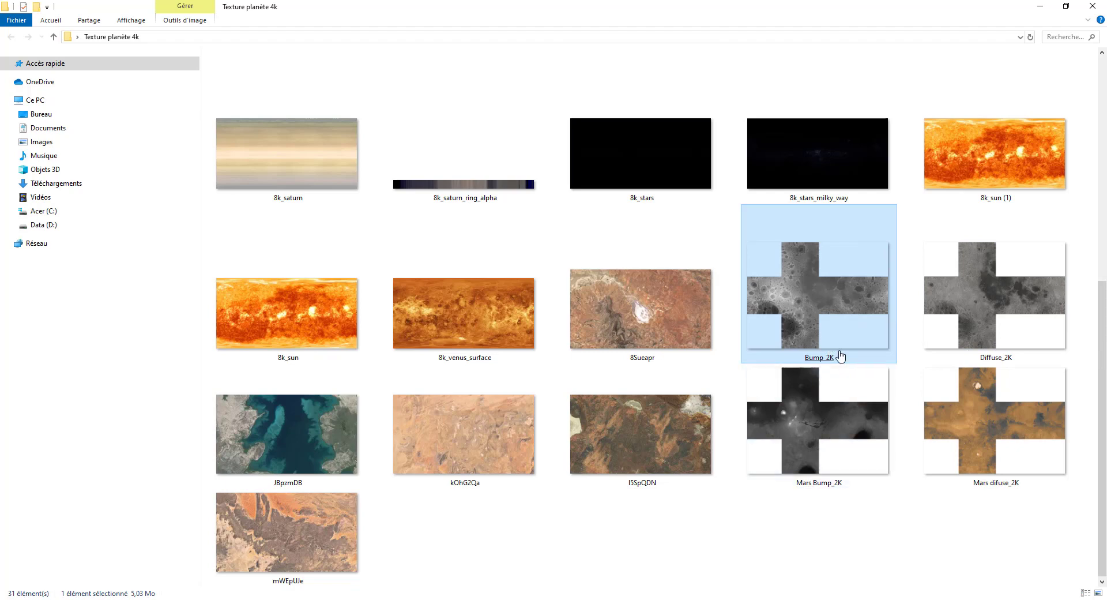
left_click(956, 296)
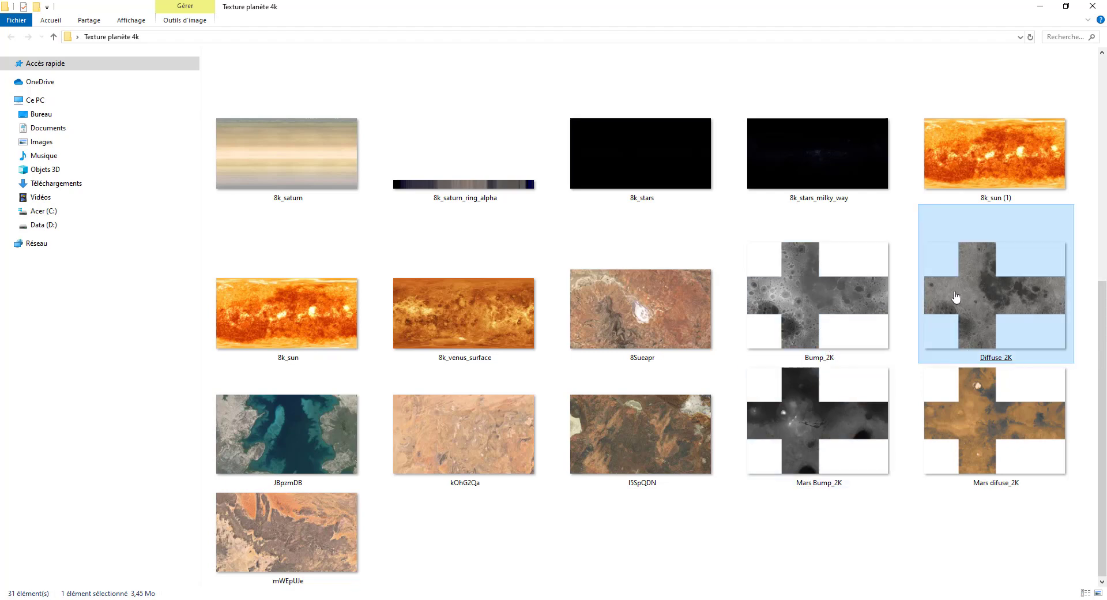
left_click(875, 290)
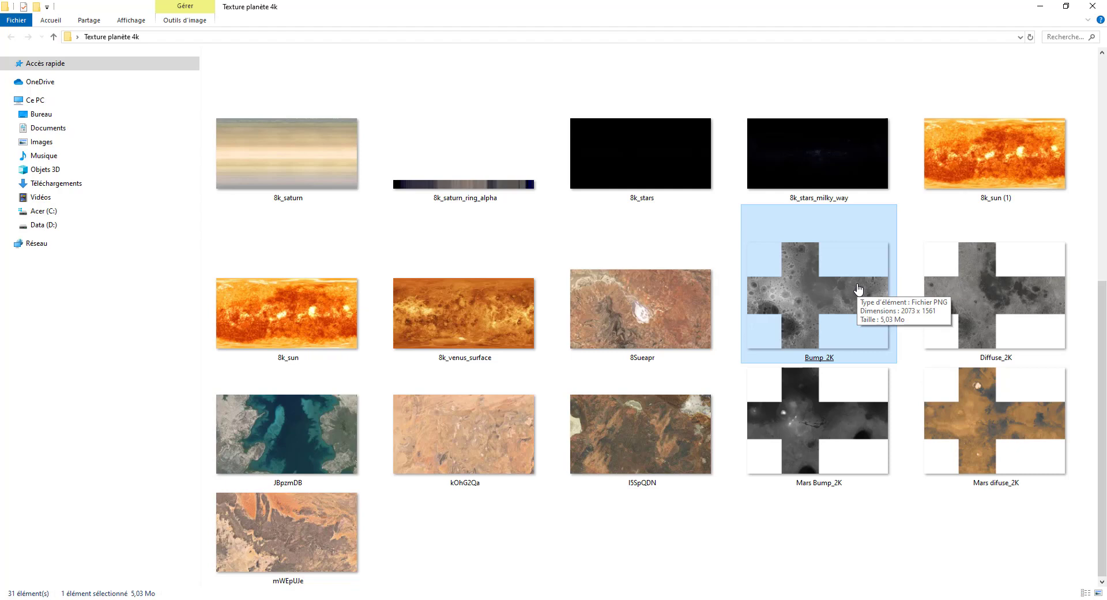
left_click(986, 311)
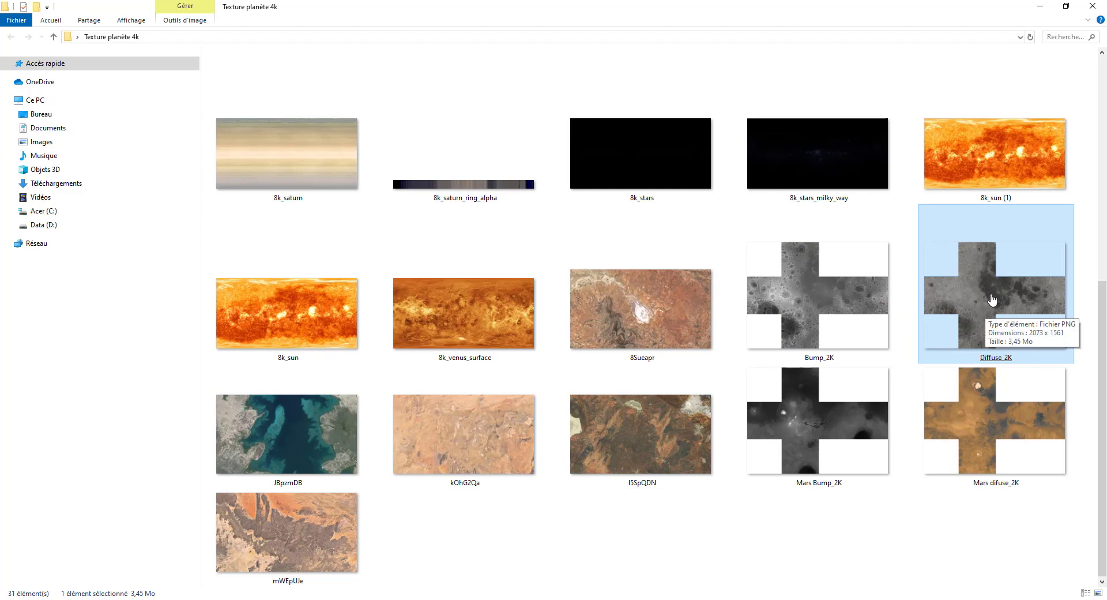
left_click(799, 312)
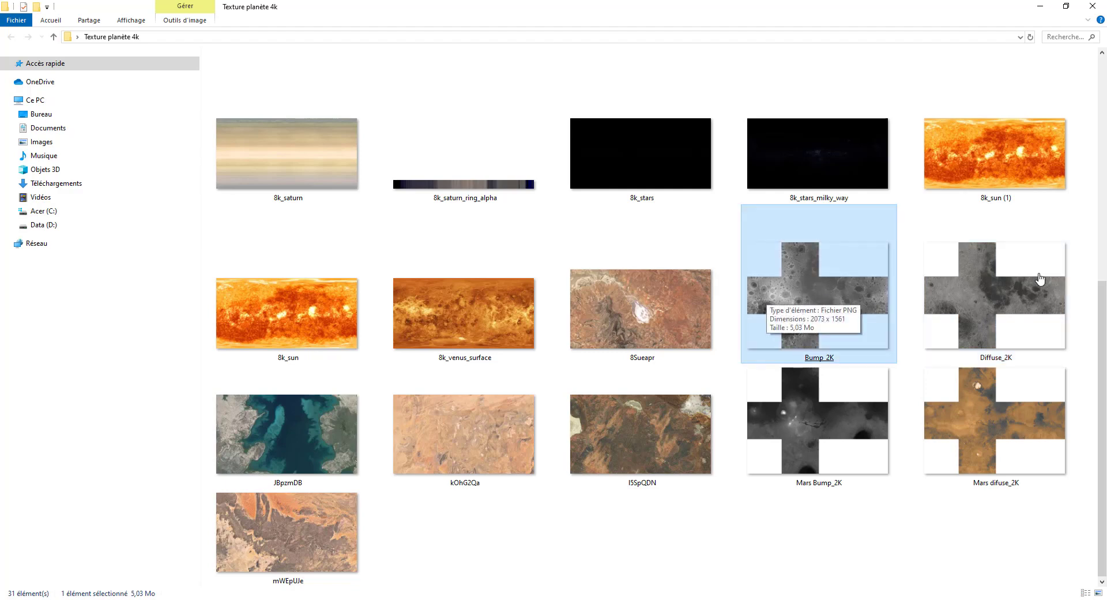
left_click(1009, 284)
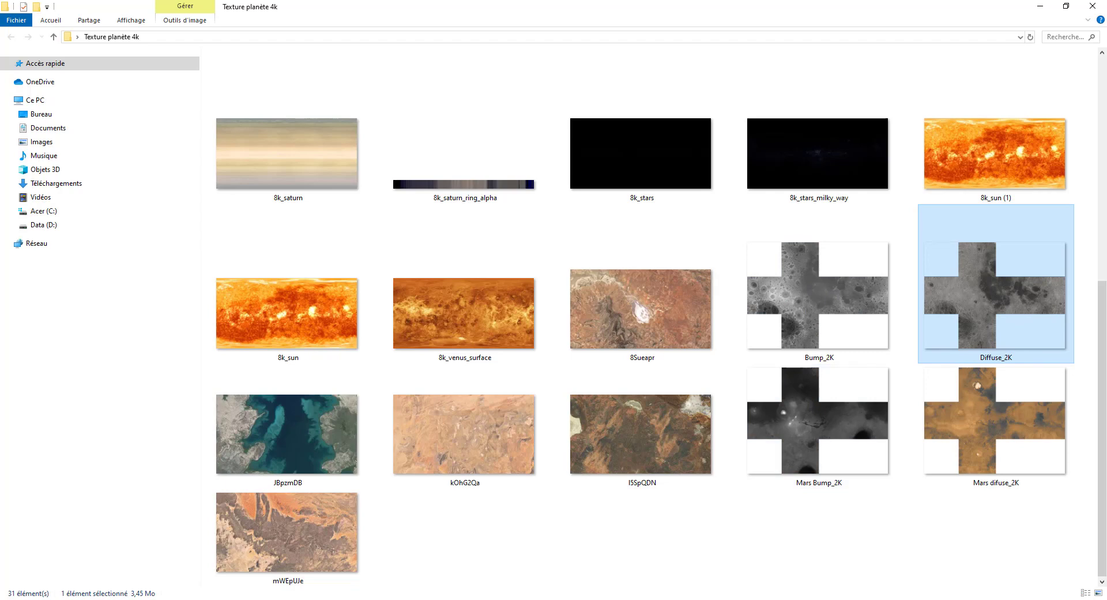
- Switch back to Blender and split the 3D viewport into two side-by-side areas
mouse_move(777, 599)
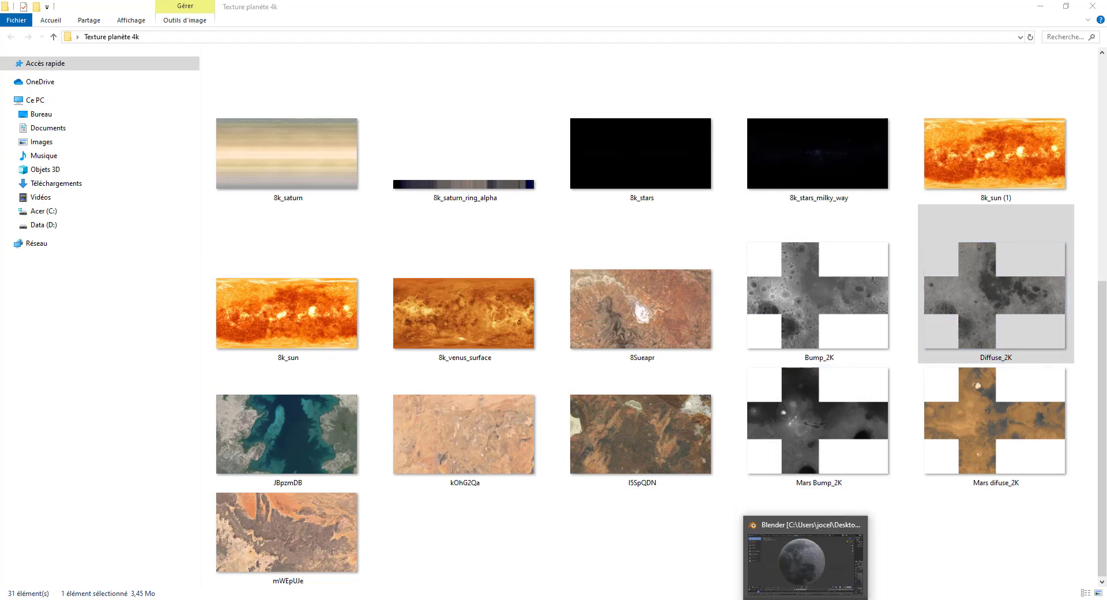
left_click(778, 560)
middle_click_drag(789, 320, 618, 243)
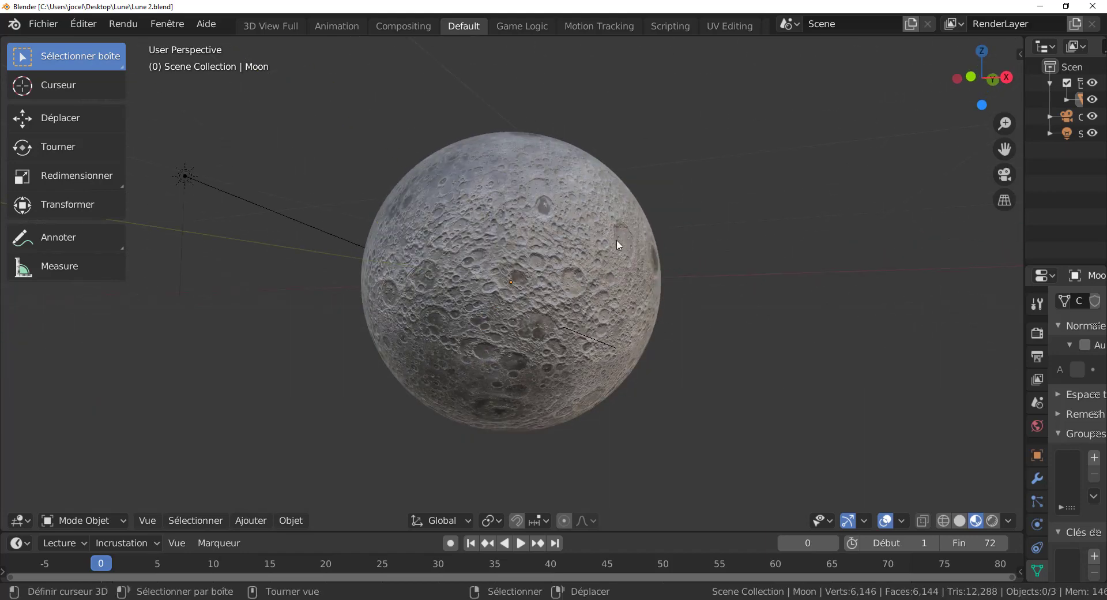
right_click(785, 35)
left_click(774, 58)
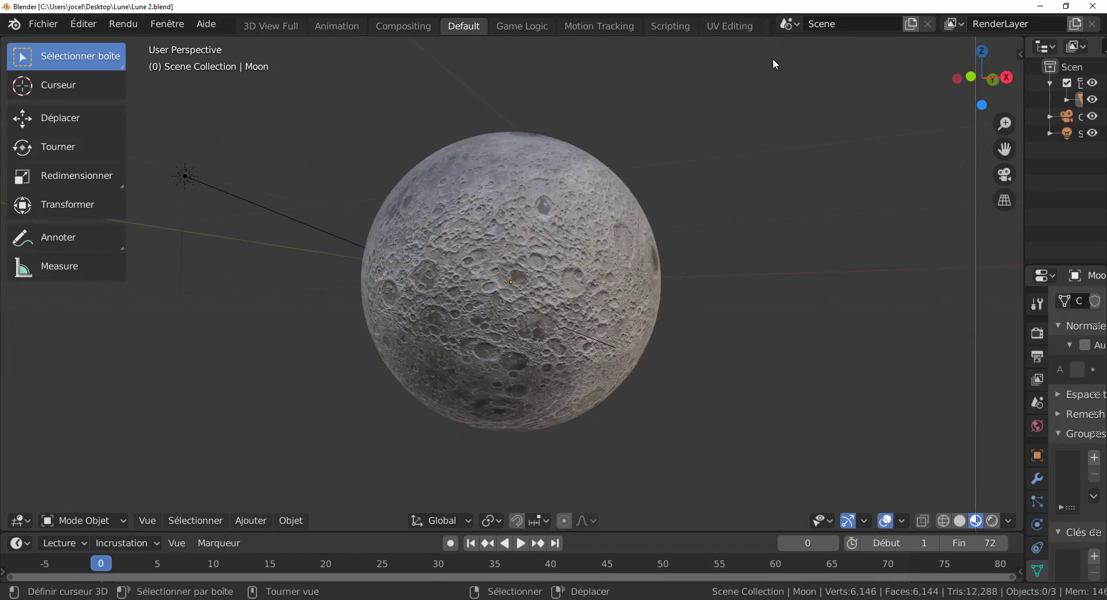
left_click(701, 398)
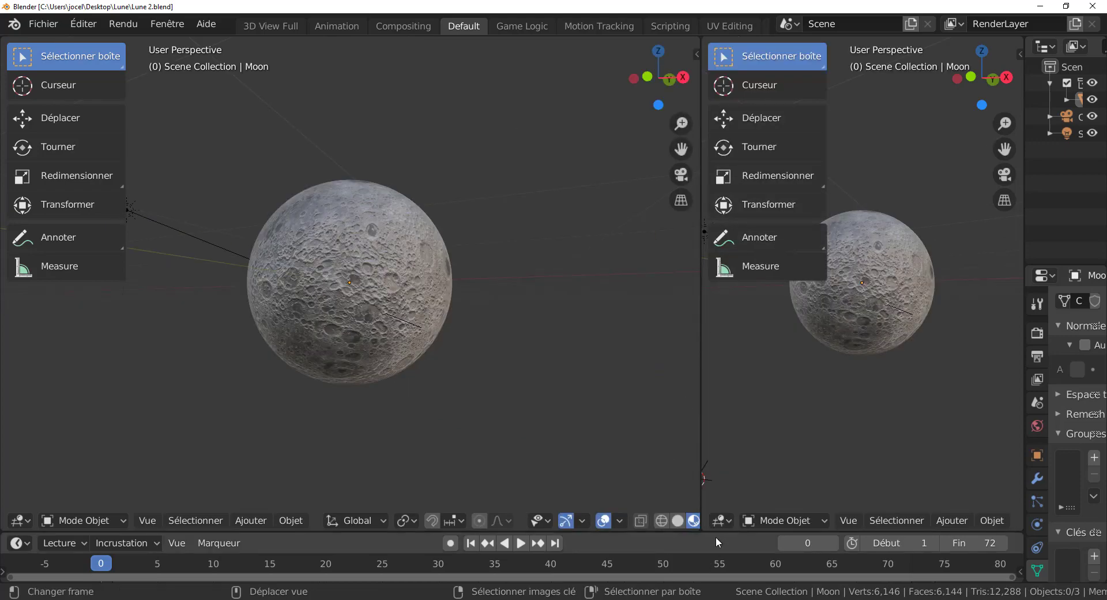
- Change the new area to the Shader Editor and widen it to show the Moon material's whole node tree
left_click(721, 520)
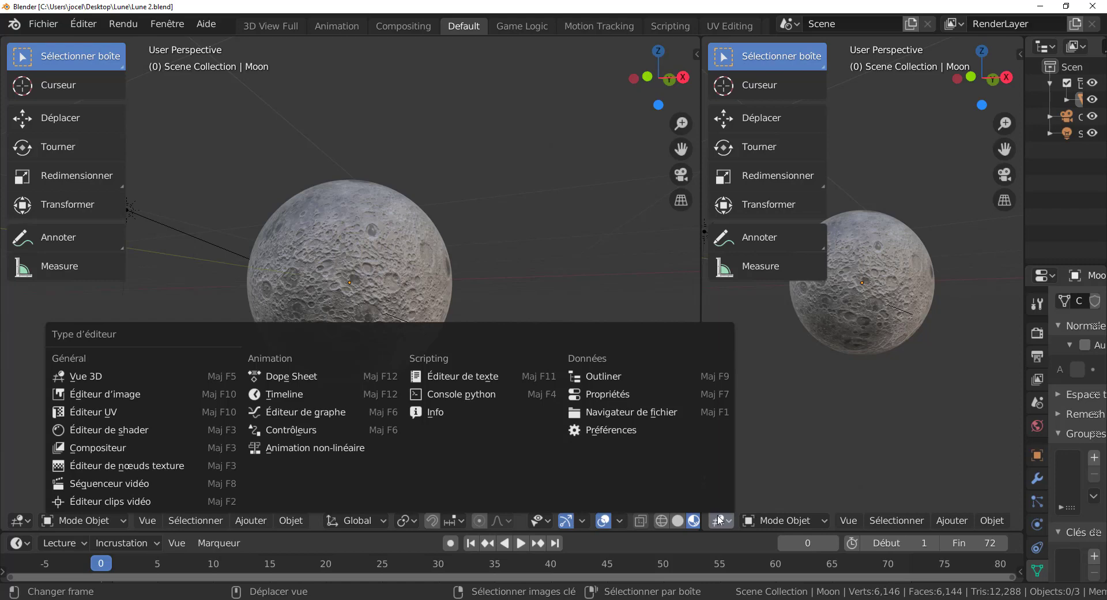
left_click(112, 432)
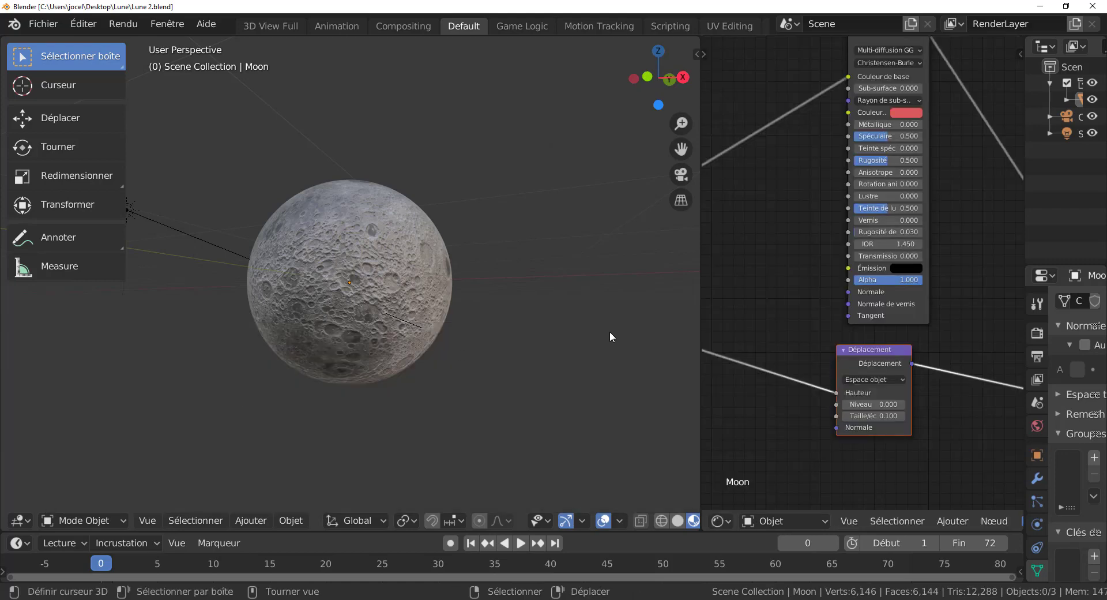
left_click_drag(701, 293, 482, 300)
scroll(704, 415, "down", 5)
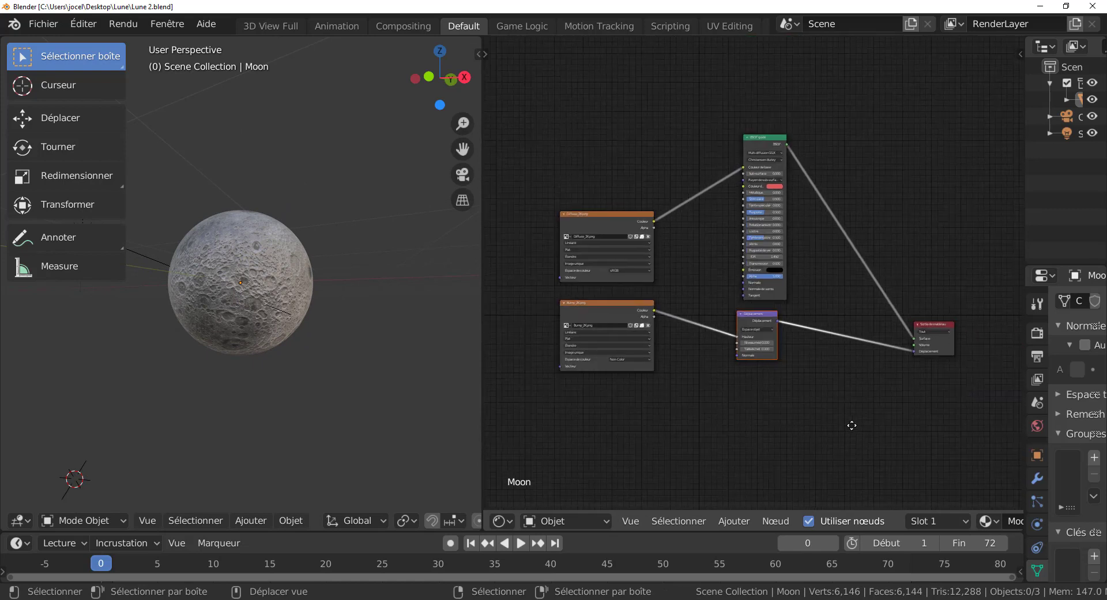
scroll(643, 240, "up", 2)
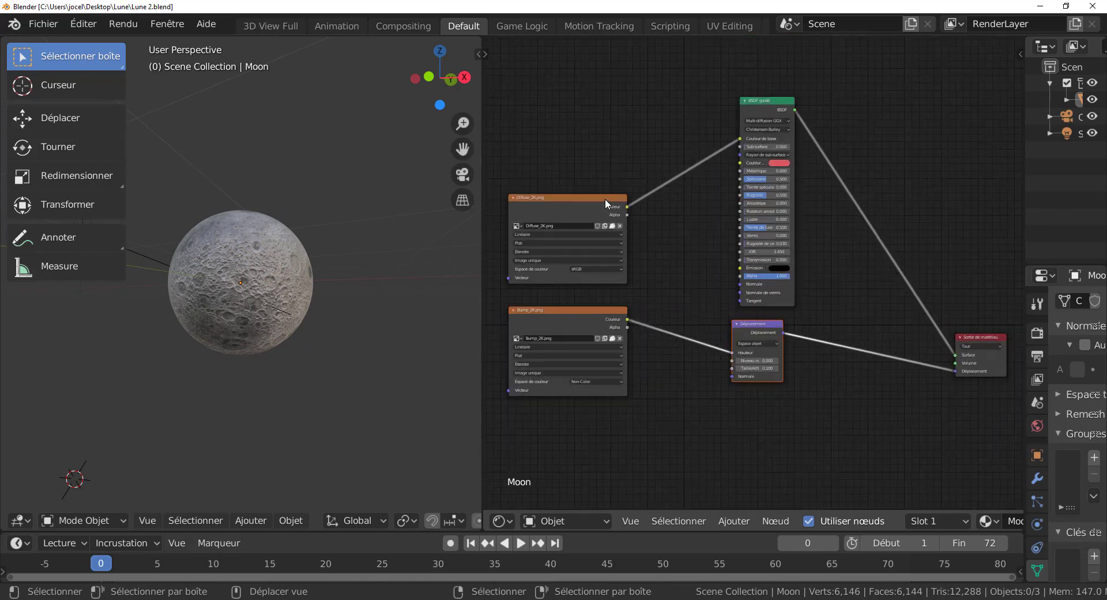
- Rearrange the nodes, moving Diffuse_2K.png closer to the Principled BSDF, Displacement closer to the Material Output, and Bump_2K.png closer to Displacement
left_click_drag(605, 198, 661, 165)
left_click_drag(607, 310, 658, 319)
left_click_drag(774, 323, 866, 341)
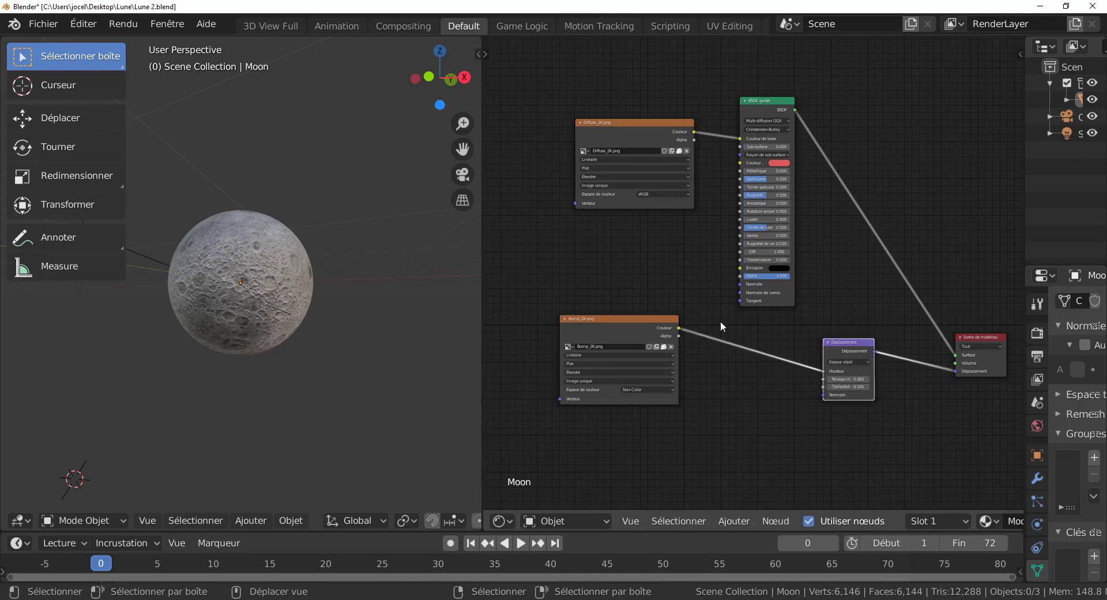
left_click_drag(660, 324, 772, 357)
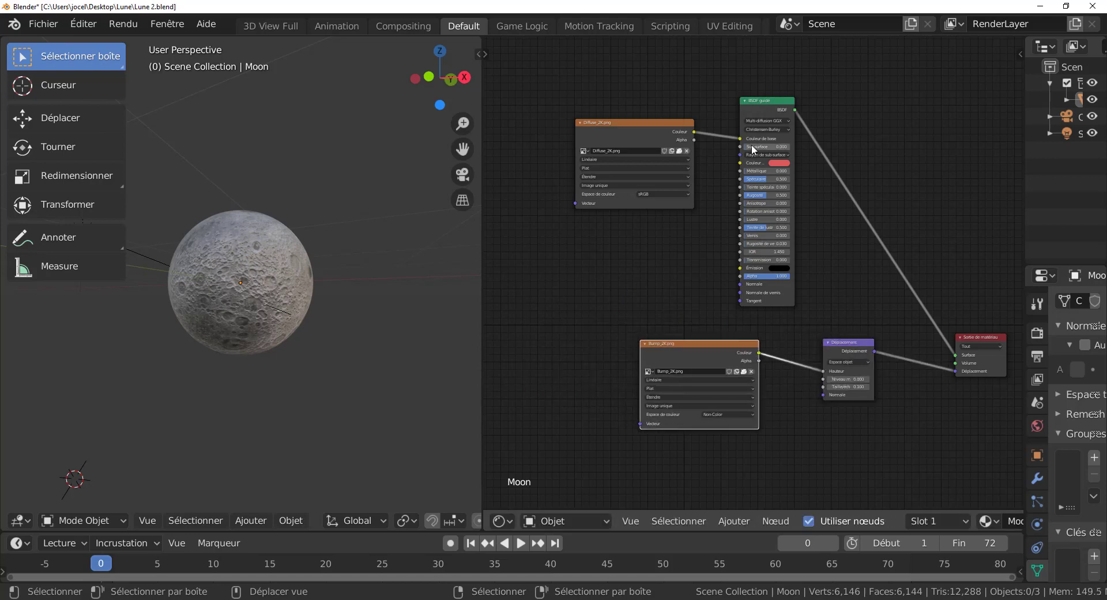
- Close the gap between the Bump_2K.png texture node and the Displacement node so they sit side by side
scroll(778, 81, "up", 1)
middle_click_drag(885, 291, 872, 223)
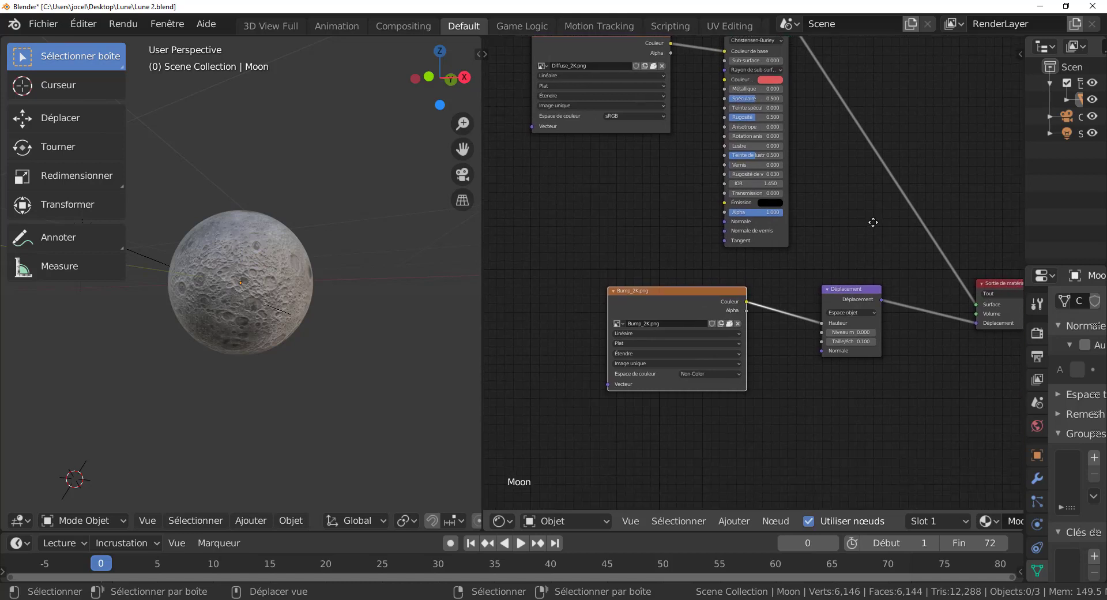
scroll(760, 301, "up", 1)
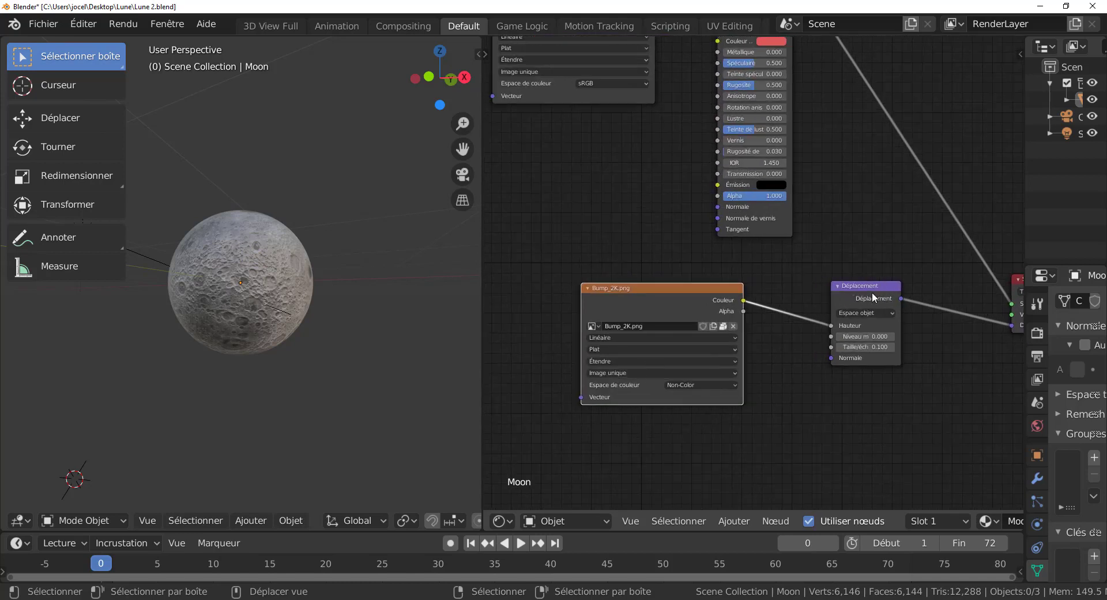
left_click_drag(844, 299, 820, 303)
middle_click_drag(910, 354, 878, 346)
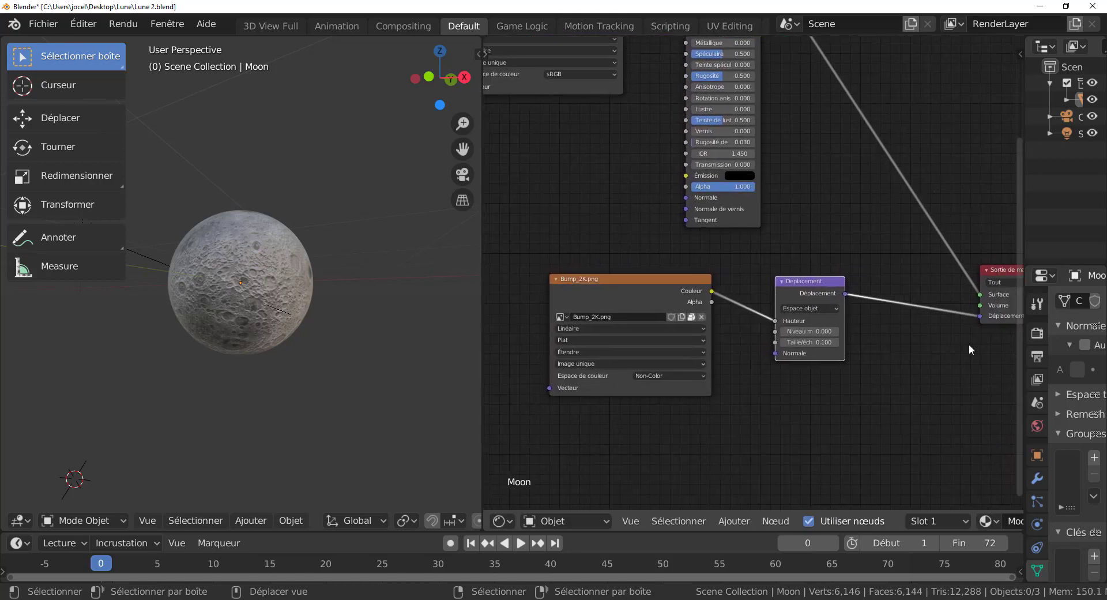
middle_click_drag(821, 392, 852, 363)
scroll(871, 343, "up", 1)
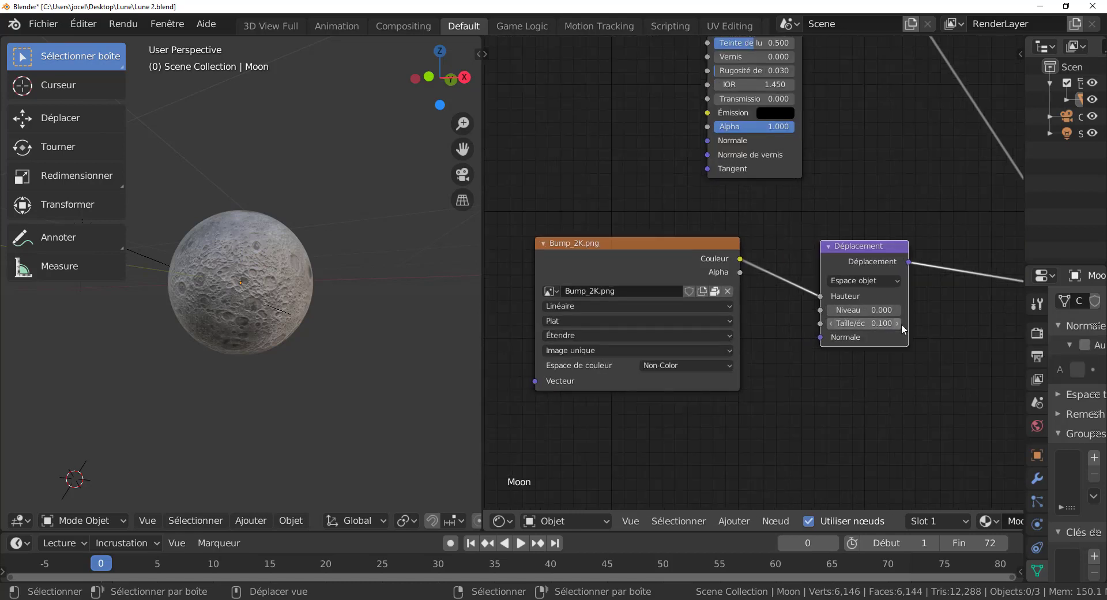
left_click_drag(663, 251, 762, 251)
scroll(653, 340, "down", 1)
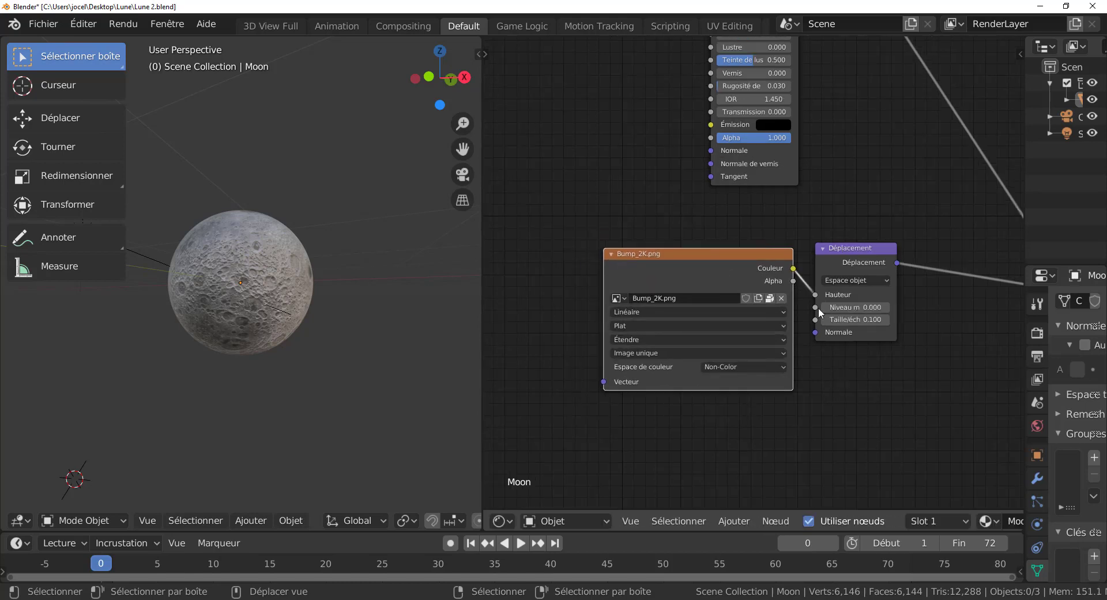
scroll(868, 423, "down", 2)
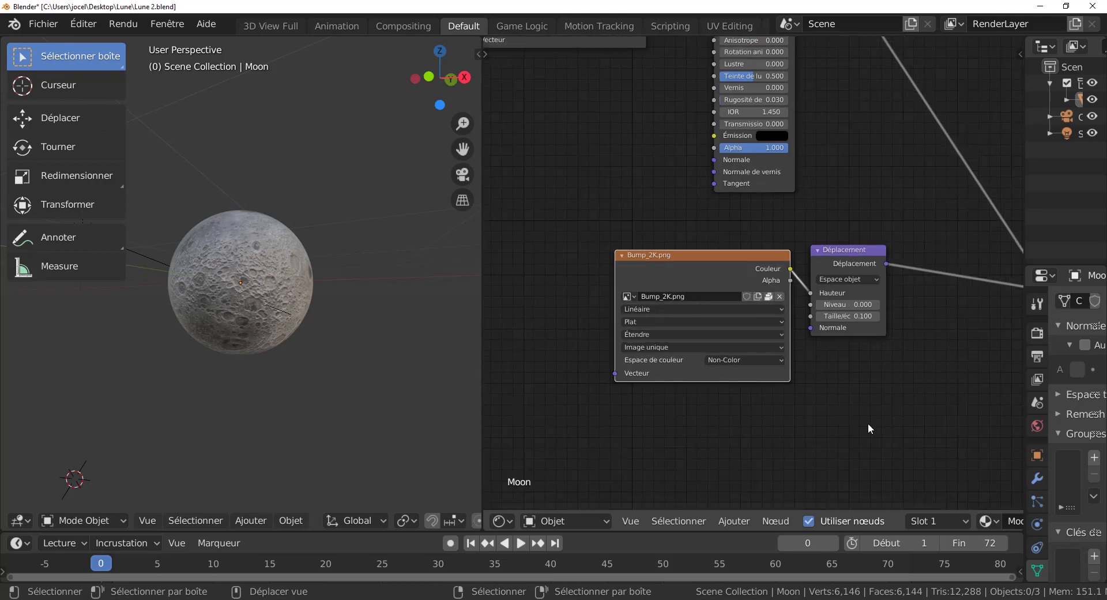
scroll(281, 352, "up", 2)
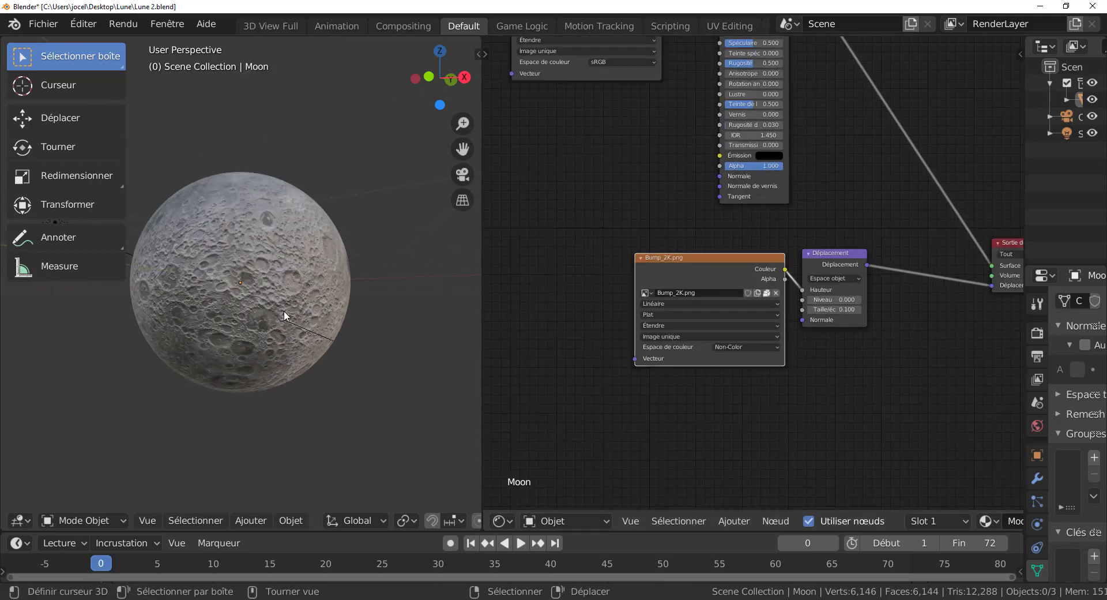
- Adjust the Diffuse_2K.png node's position beside the Principled BSDF node and examine the BSDF's settings
middle_click_drag(563, 174, 611, 328)
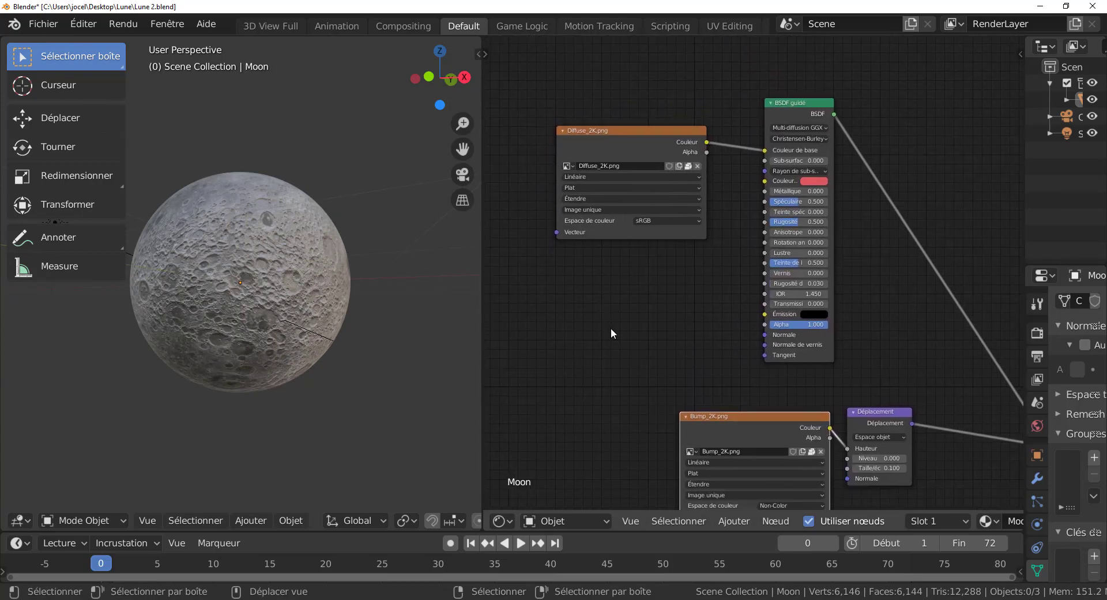
left_click(640, 133)
left_click_drag(640, 133, 650, 135)
scroll(637, 219, "up", 1)
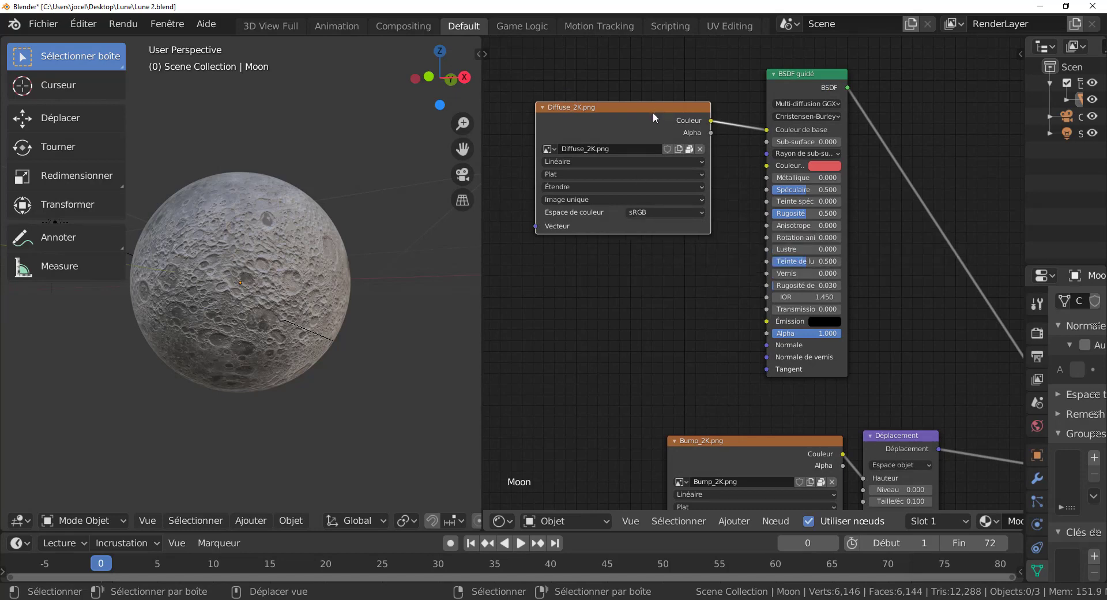
mouse_move(653, 112)
left_mouse_down()
mouse_move(630, 113)
mouse_move(642, 108)
left_mouse_up()
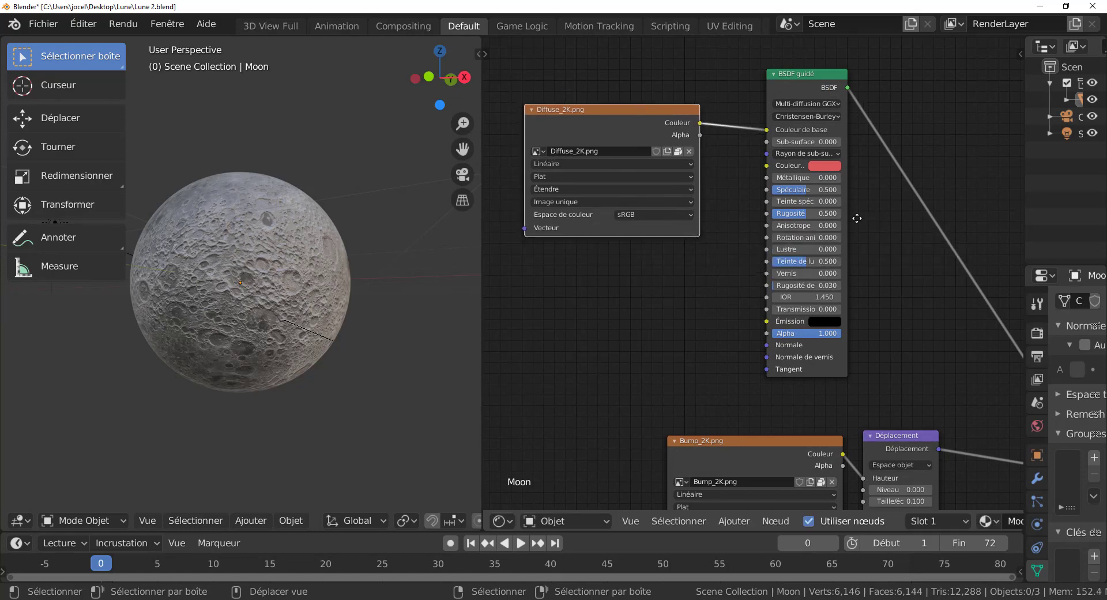
middle_click_drag(858, 218, 778, 247)
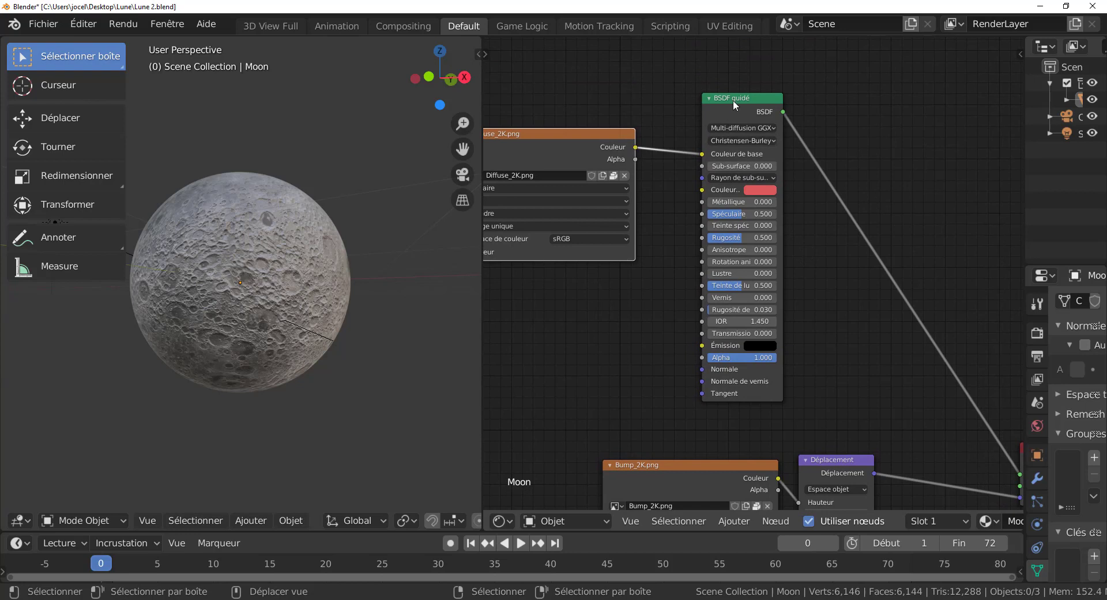
scroll(716, 190, "up", 1)
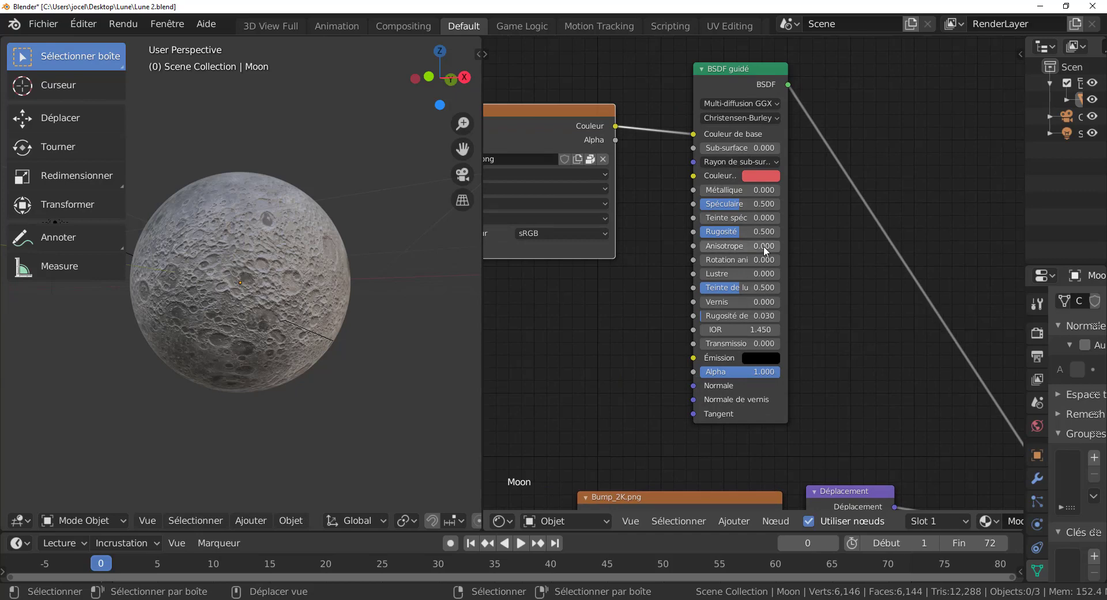
- Move the Material Output node closer to the Principled BSDF and Displacement nodes, and widen the 3D viewport to enlarge the moon
scroll(864, 327, "down", 4)
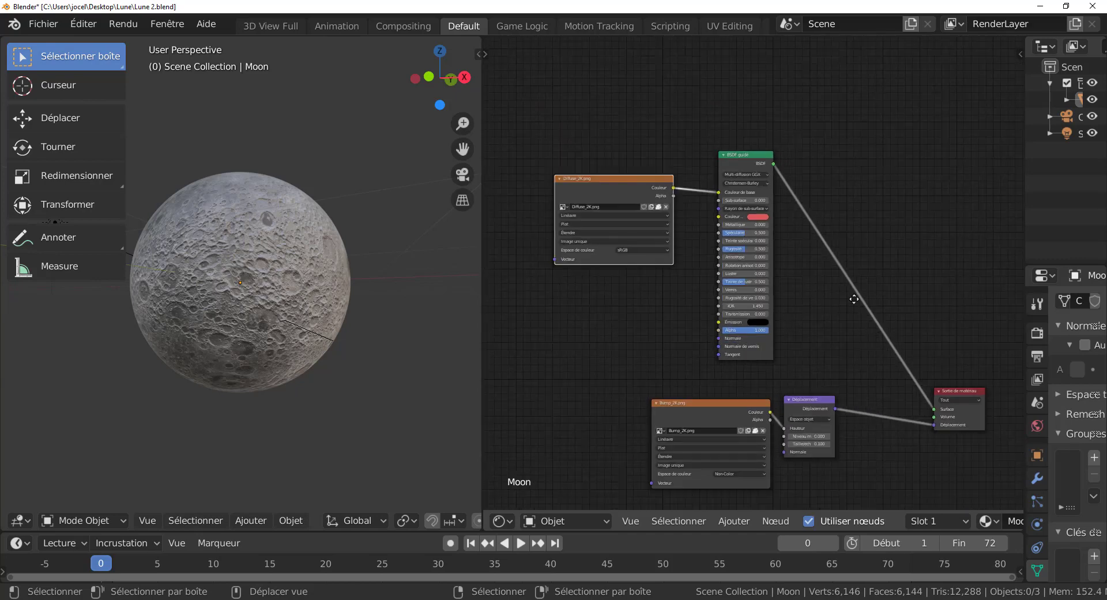
left_click_drag(883, 293, 781, 206)
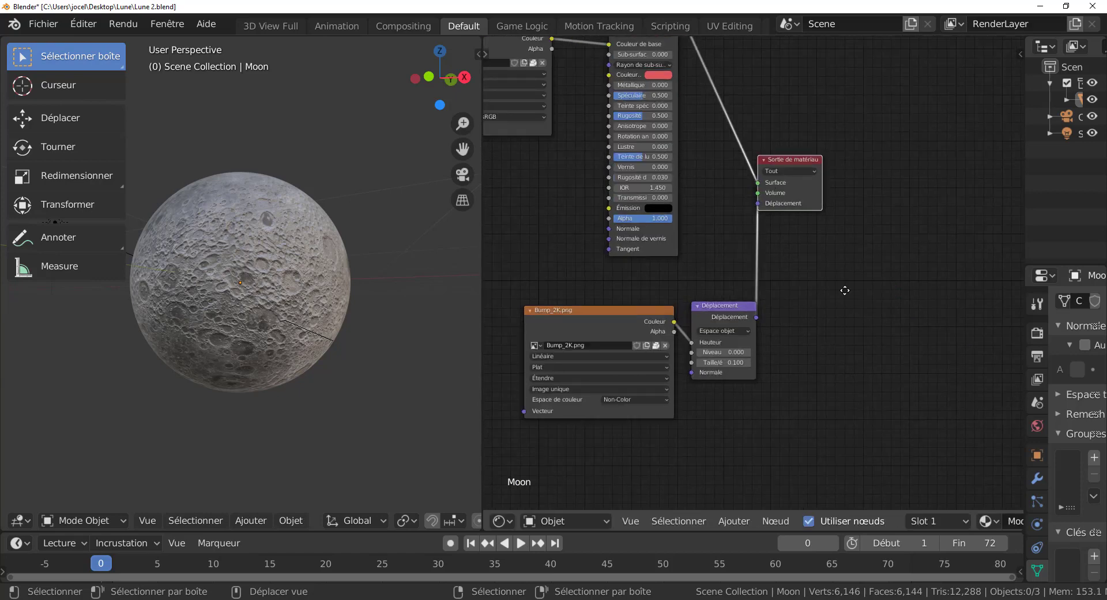
scroll(923, 323, "up", 2)
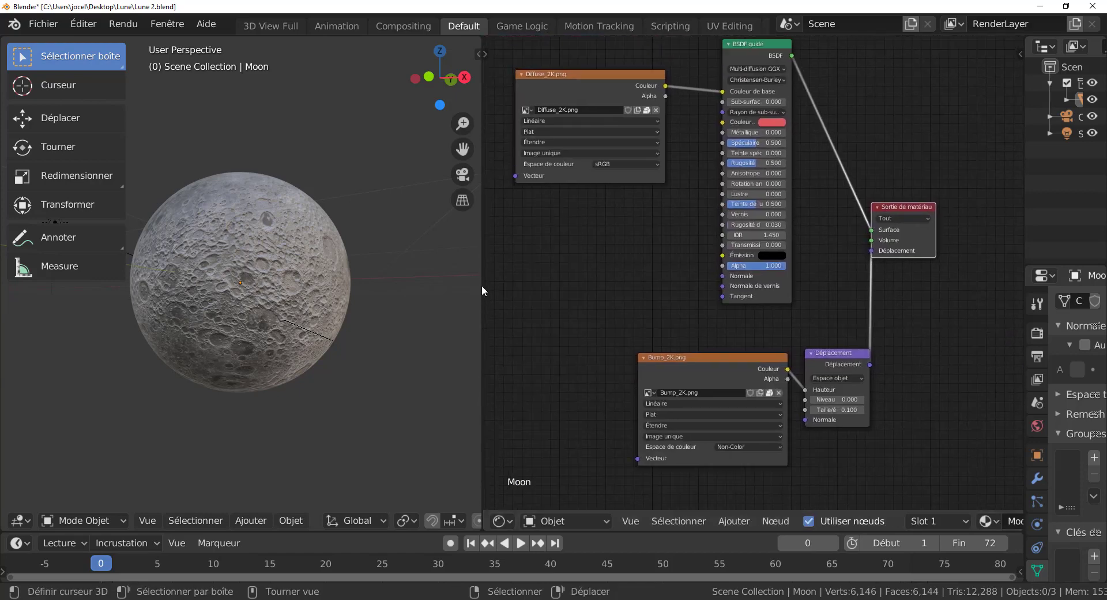
left_click_drag(482, 285, 690, 291)
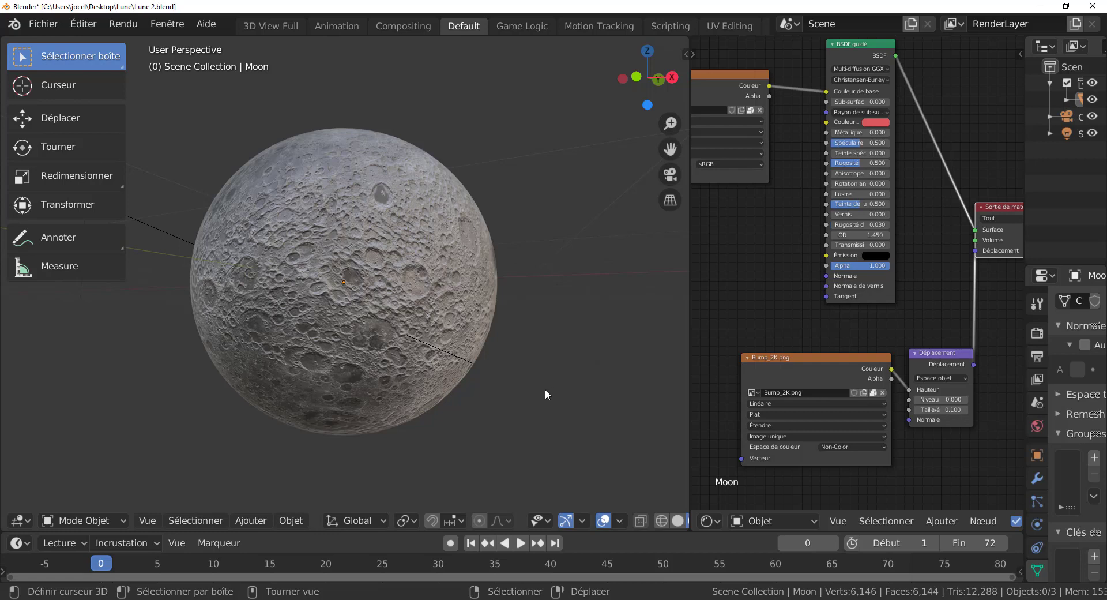
- Switch to the Texture planète 4k folder in File Explorer and examine its planet textures, including Bump_2K, Mars Bump_2K, 8k_venus_surface, 8k_mars and 4k_venus_atmosphere
key("alt+Tab")
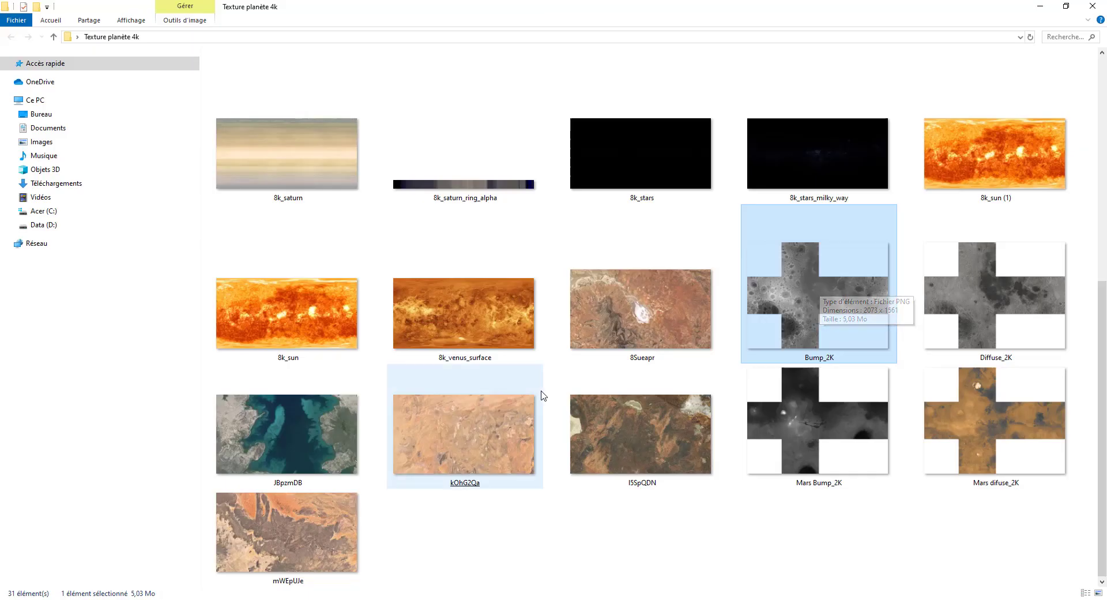
left_click(816, 458)
left_click(821, 348)
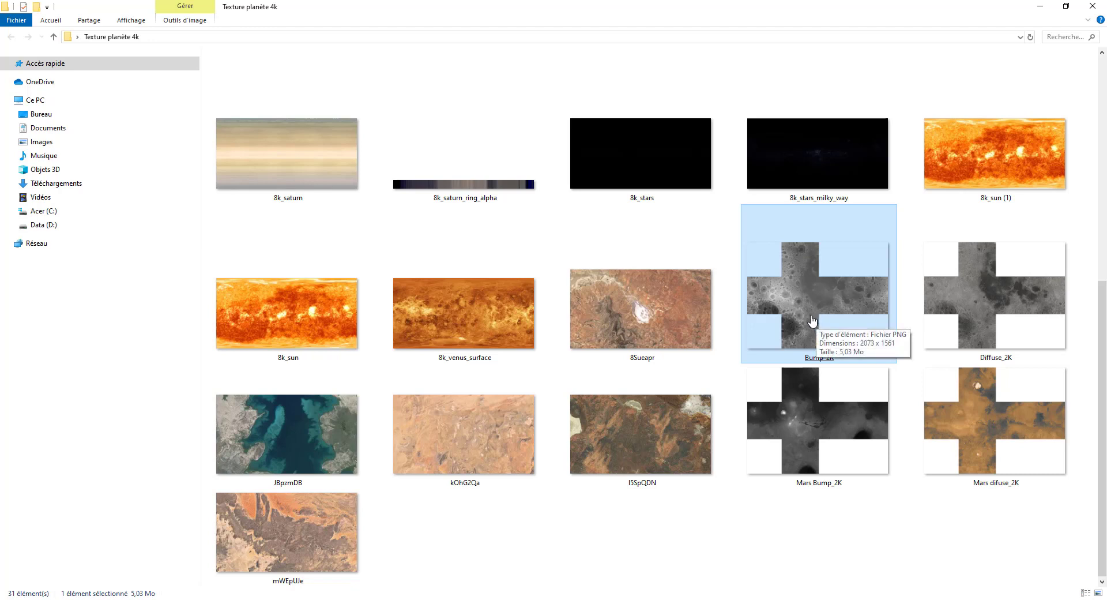
left_click(820, 404)
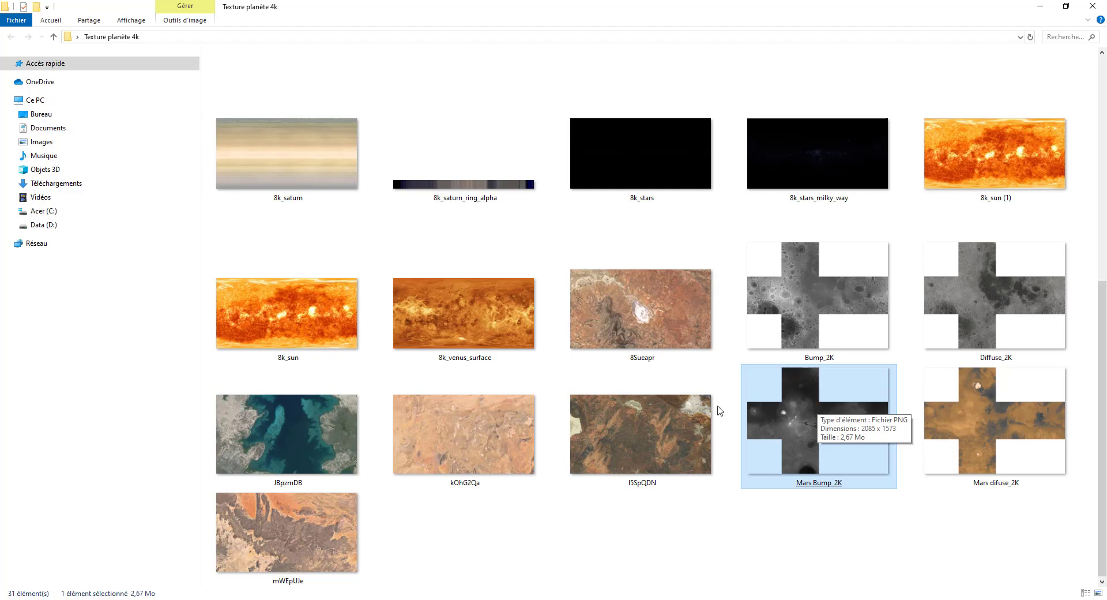
left_click(462, 325)
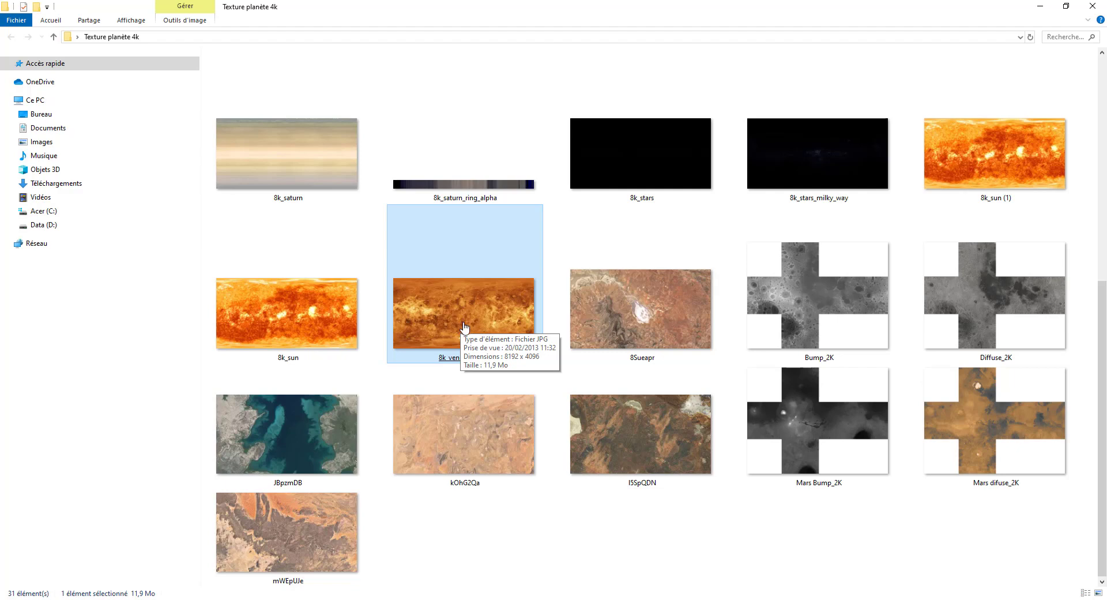
scroll(725, 304, "up", 4)
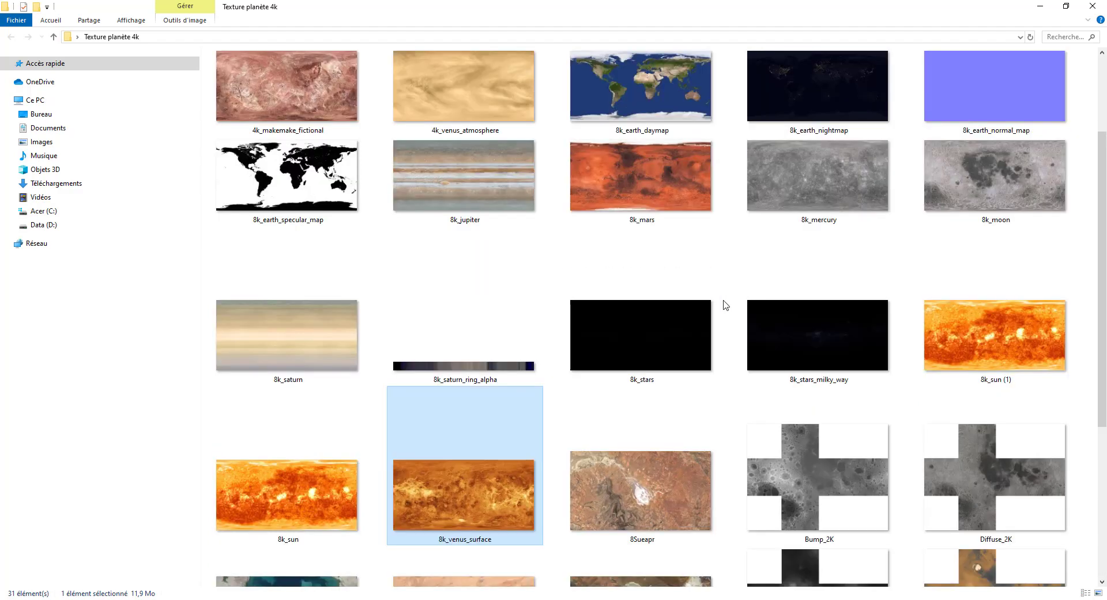
left_click(712, 297)
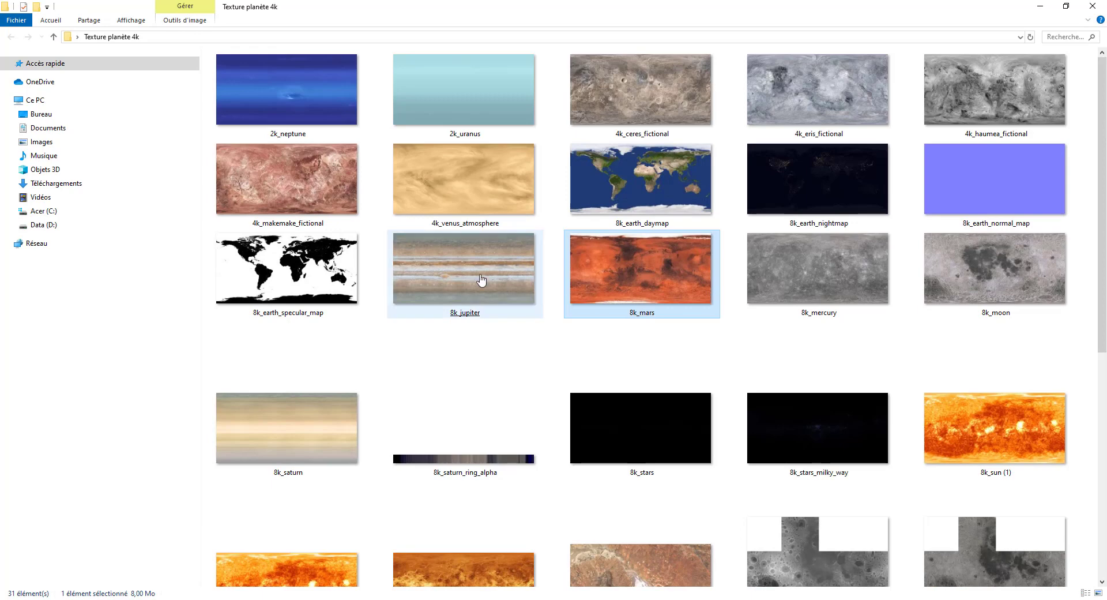
left_click(465, 189)
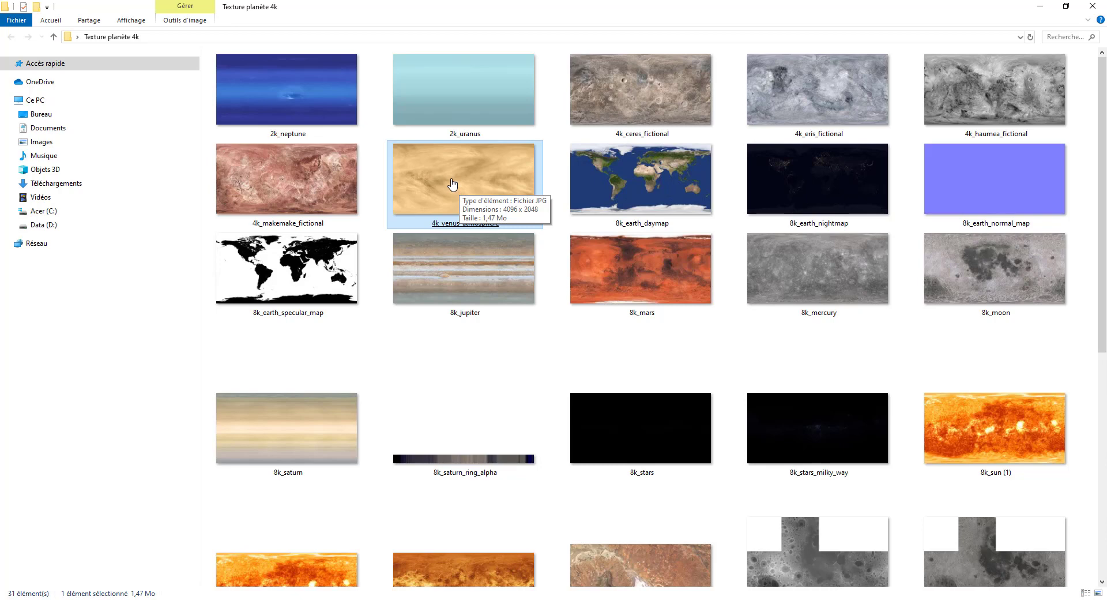
scroll(874, 446, "down", 2)
left_click(874, 443)
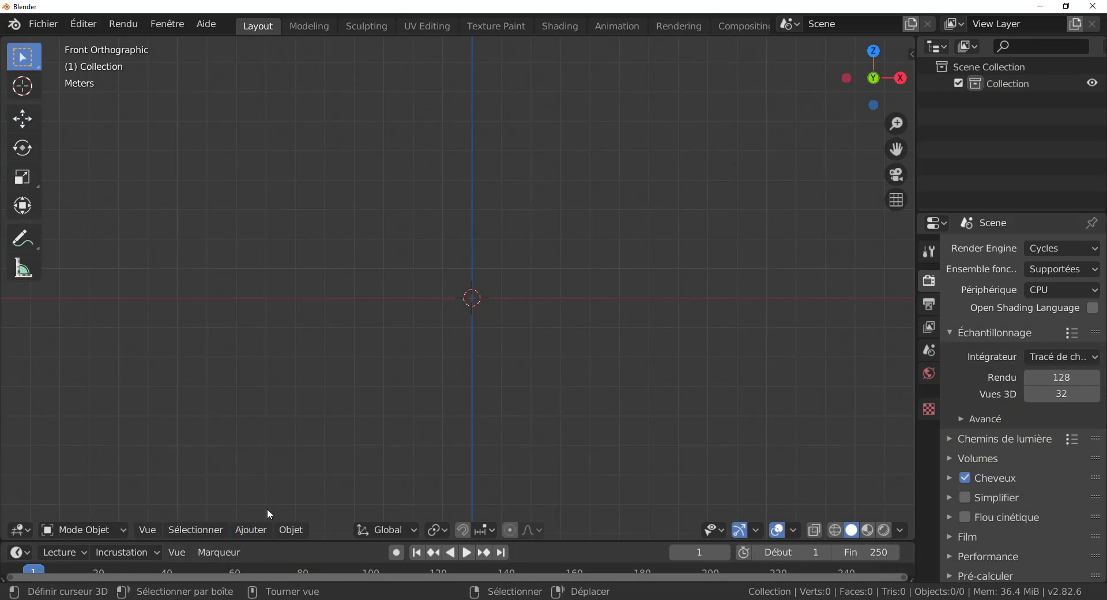
- Add a cube mesh to the empty scene in Blender and enter Edit Mode on it
left_click(250, 530)
mouse_move(254, 511)
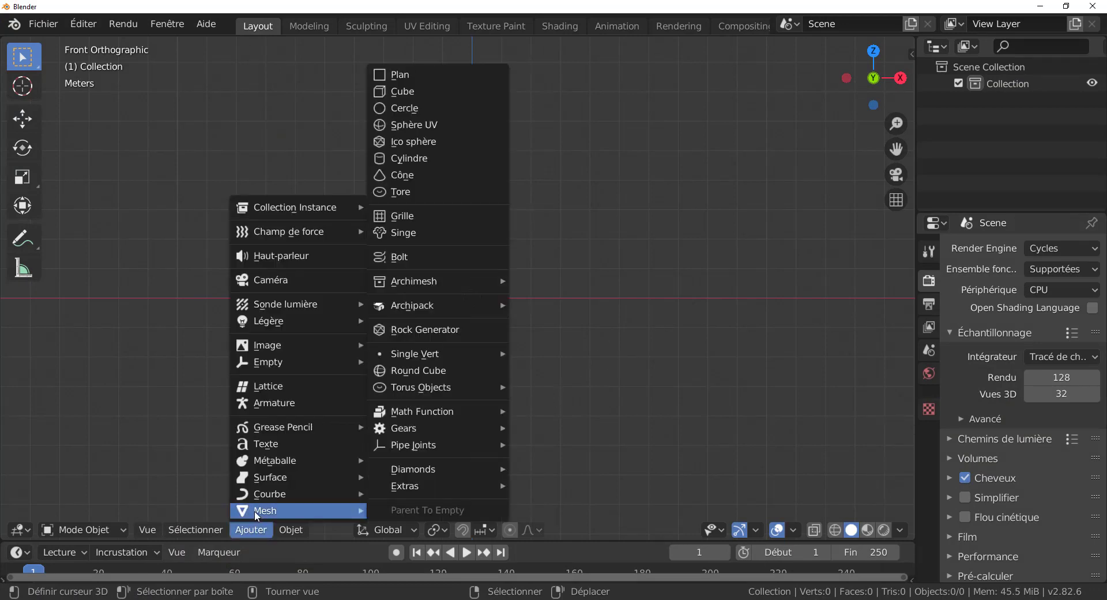
left_click(407, 92)
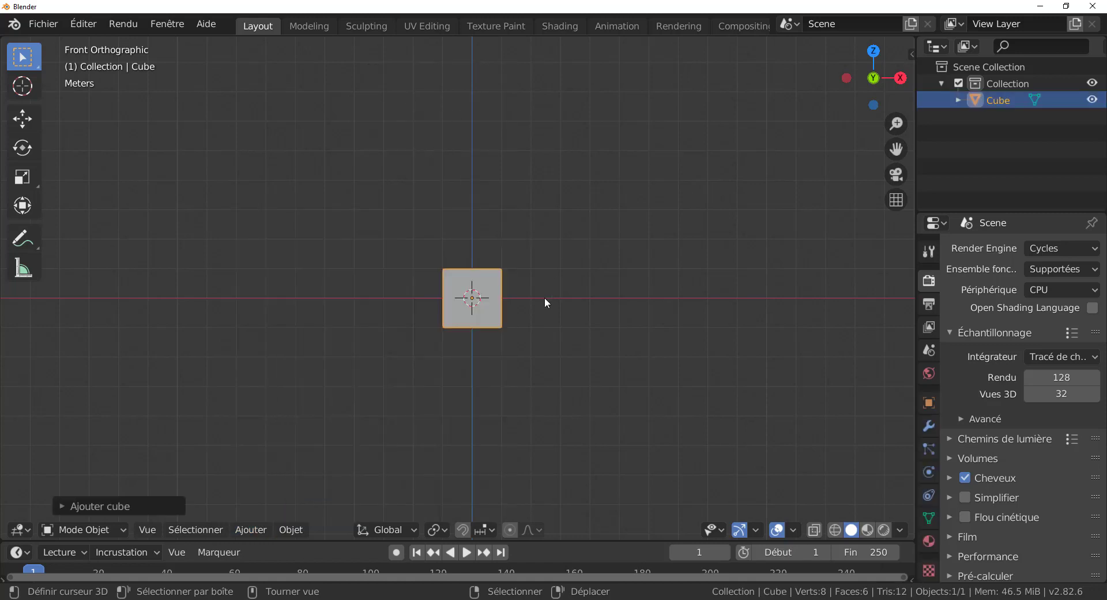
middle_click_drag(538, 362, 510, 399)
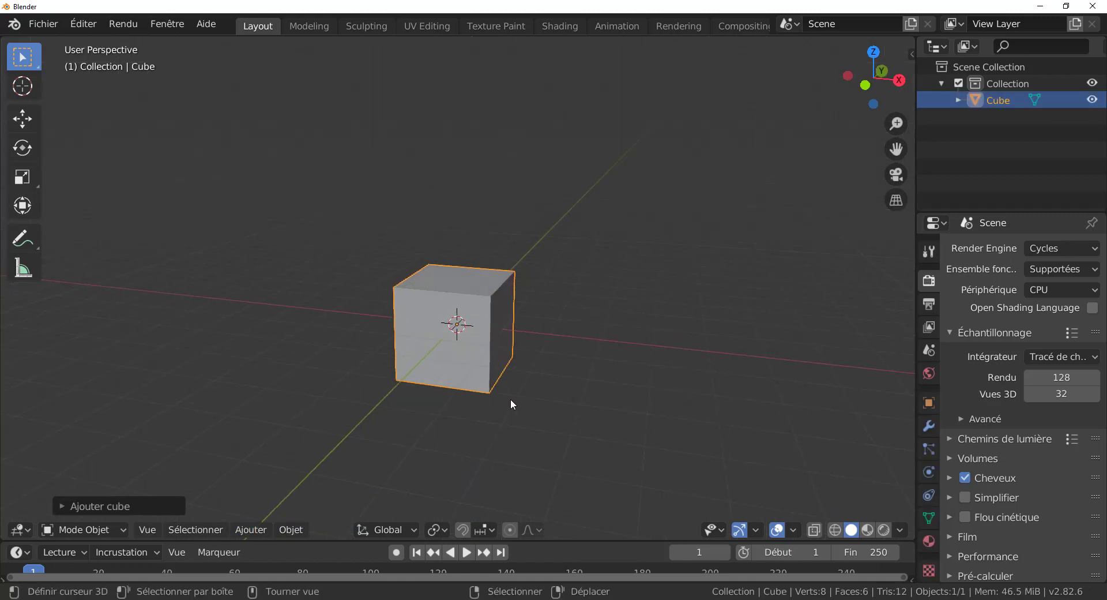
key("Tab")
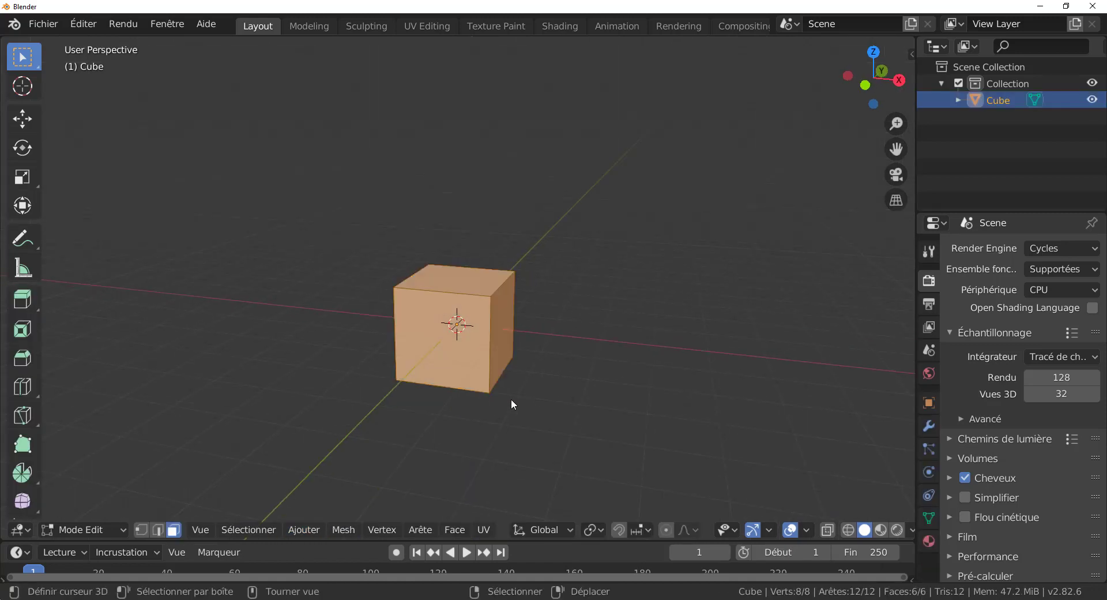
- Switch to edge selection and select the cube's top edge on the negative X side
scroll(511, 399, "up", 2)
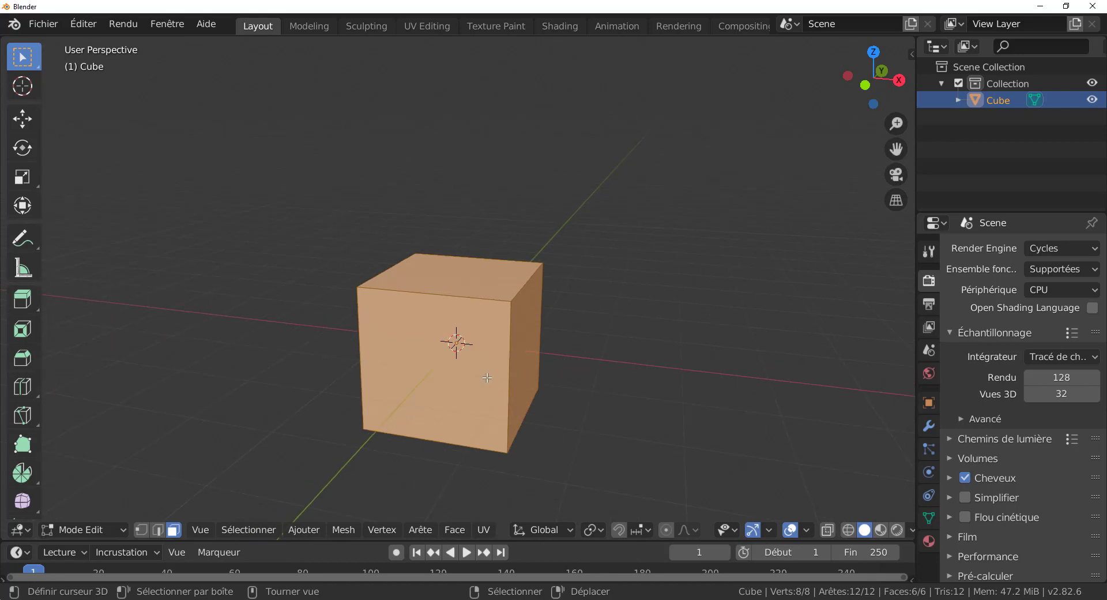
scroll(499, 435, "down", 1)
mouse_move(499, 436)
middle_mouse_down()
mouse_move(573, 455)
mouse_move(506, 444)
middle_mouse_up()
scroll(484, 344, "up", 2)
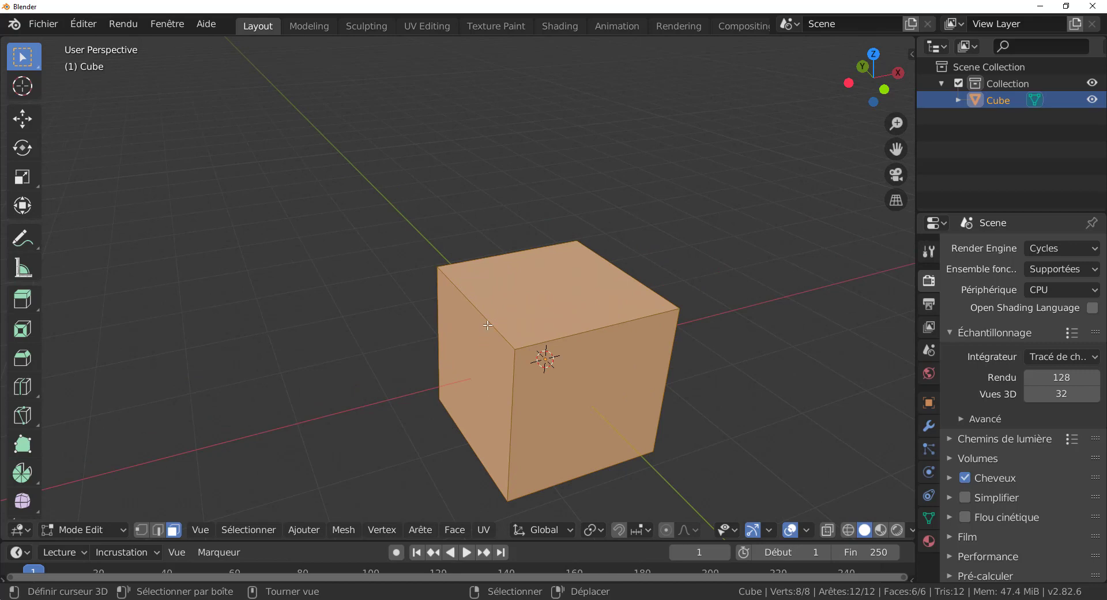
left_click(487, 325)
left_click(157, 530)
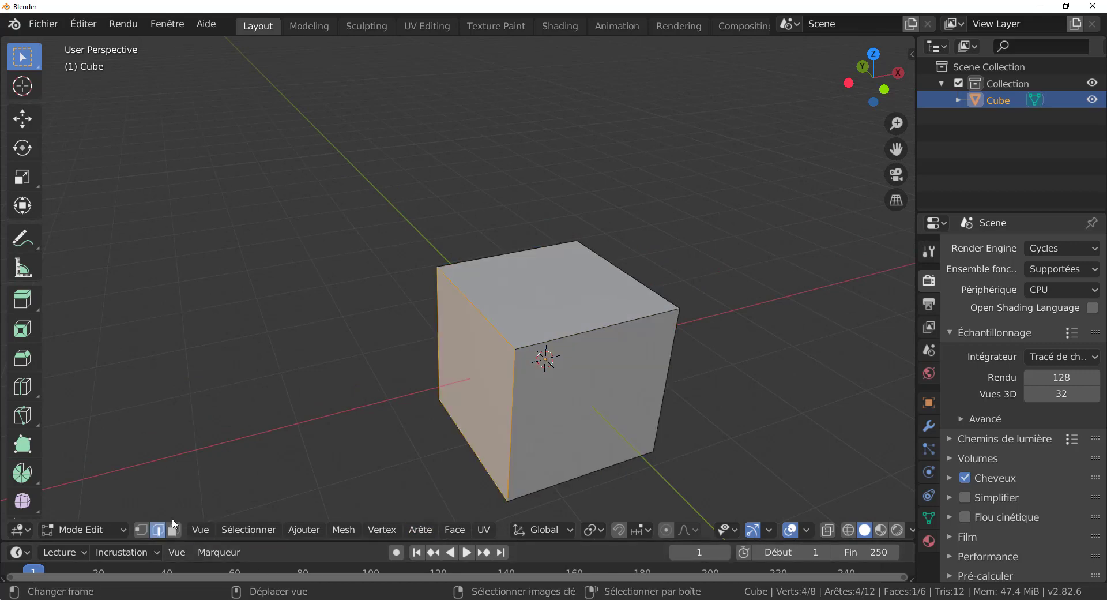
left_click(480, 320)
- Add the cube's front and back top edges and both vertical edges on the positive X side to the selection
middle_click_drag(446, 406, 378, 404)
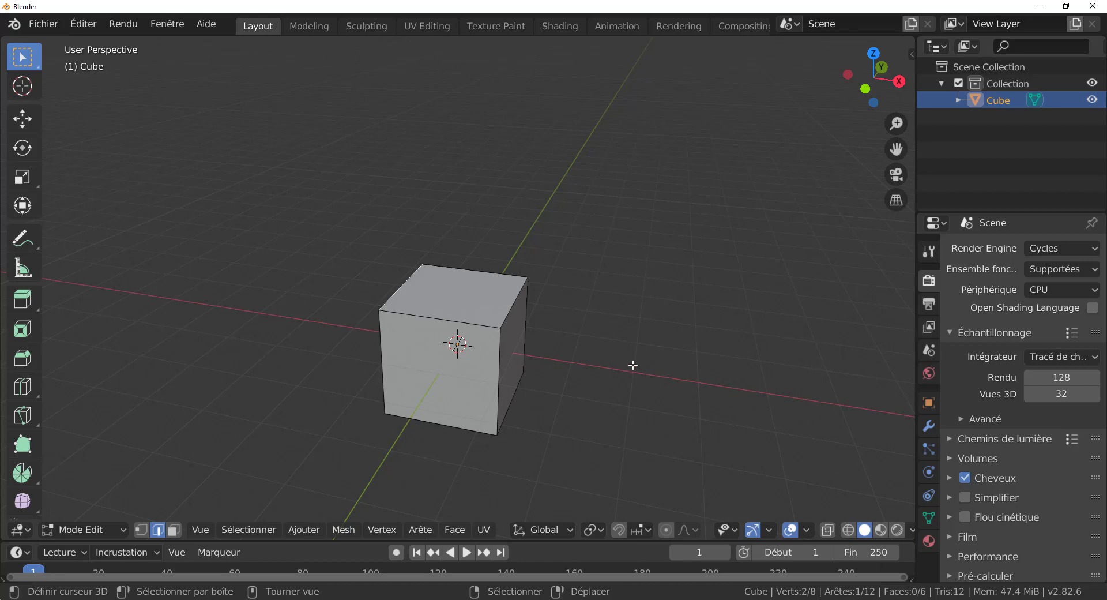
left_click(438, 316, "shift")
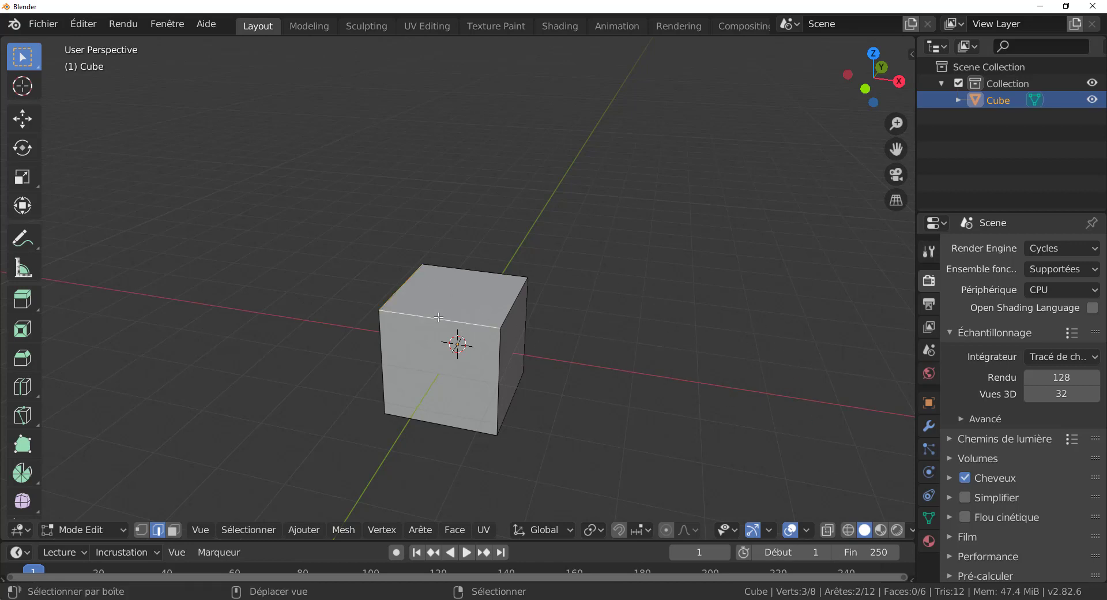
left_click(484, 267, "shift")
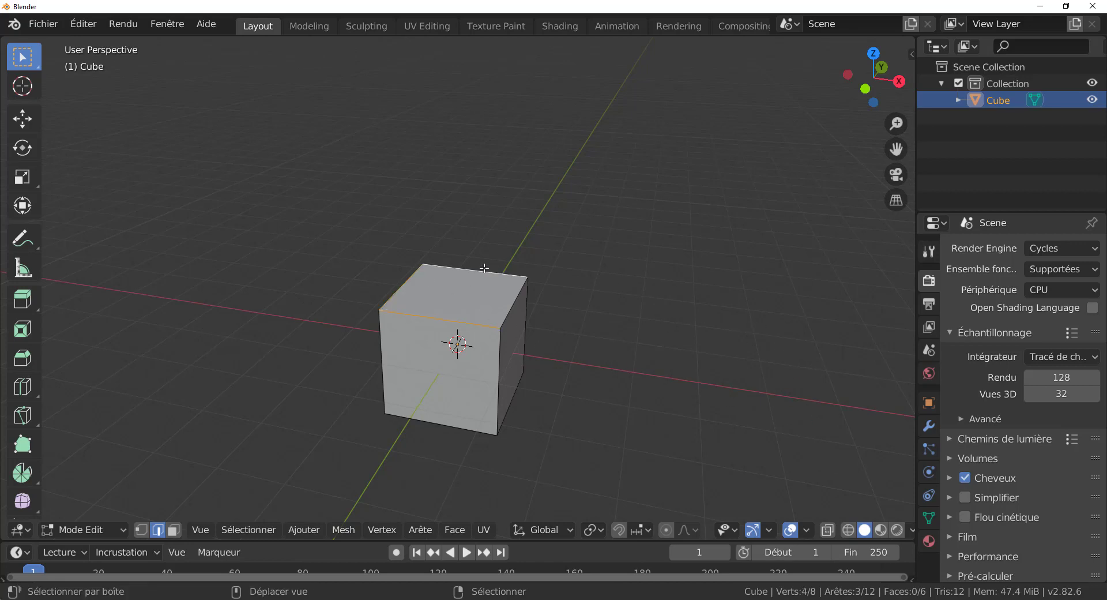
left_click(500, 357, "shift")
left_click(503, 421, "shift")
- Add the two vertical edges on the negative X side to the selection and mark all selected edges as UV seams
middle_click_drag(503, 421, 532, 427)
middle_click_drag(703, 396, 627, 375)
middle_click_drag(512, 394, 601, 400)
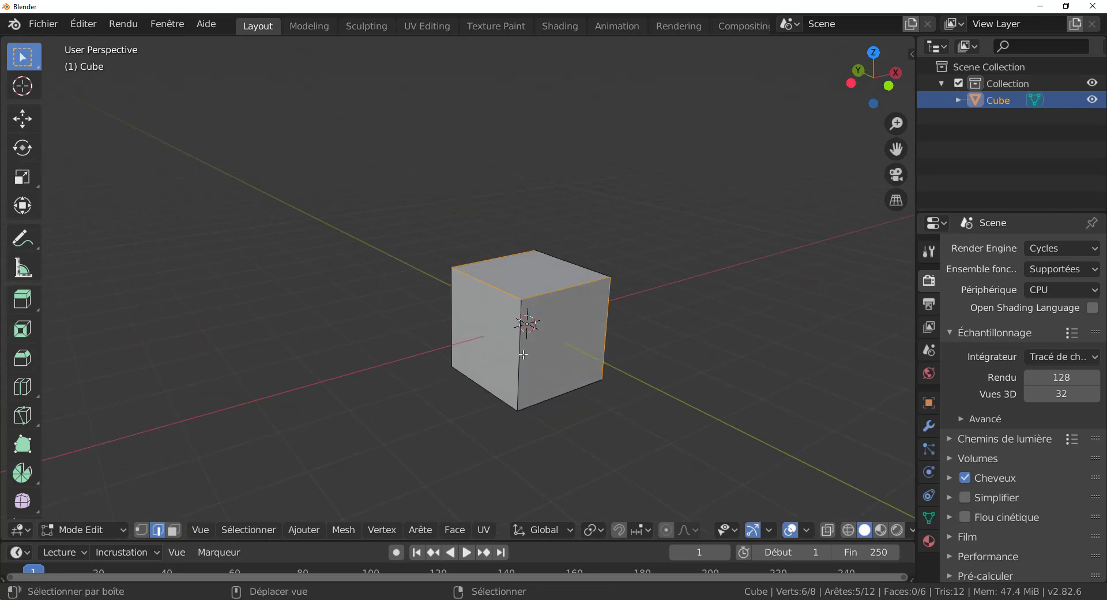
left_click(522, 355, "shift")
left_click(454, 337, "shift")
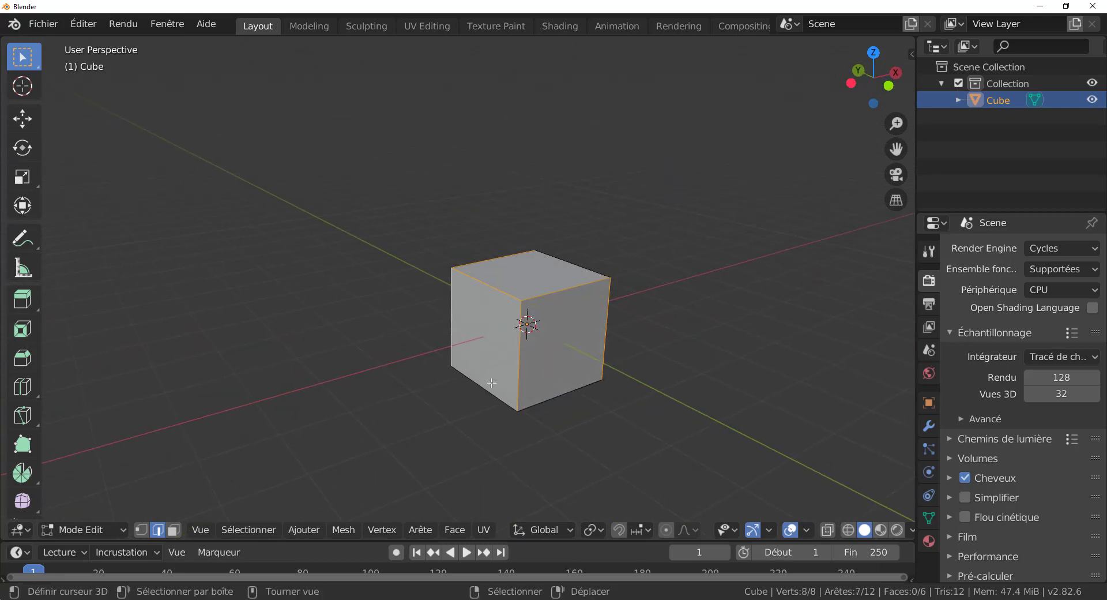
middle_click_drag(552, 382, 433, 406)
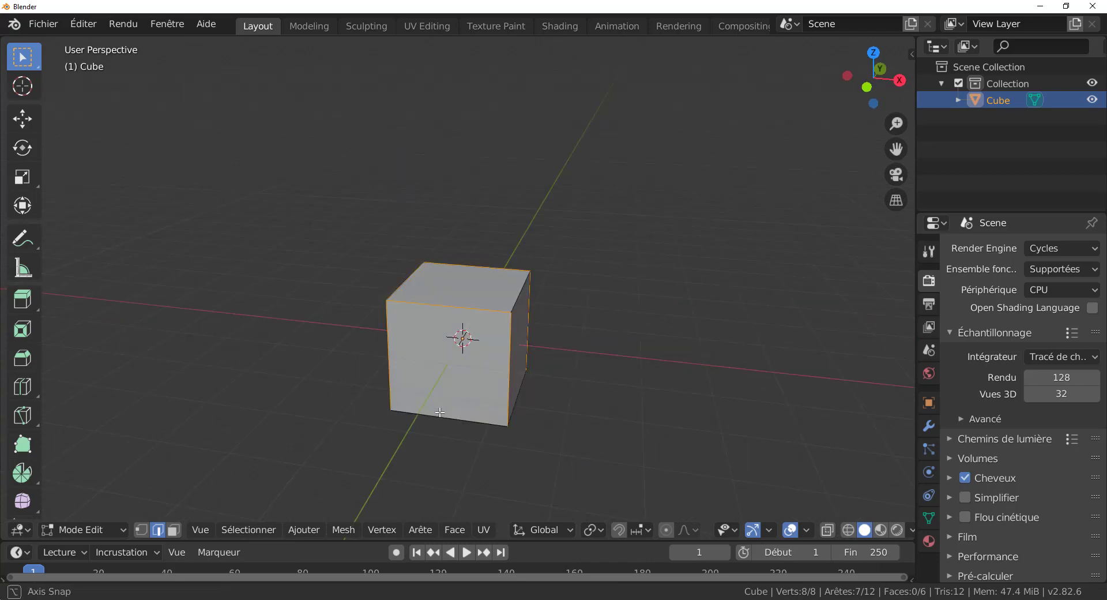
left_click(431, 532)
mouse_move(444, 535)
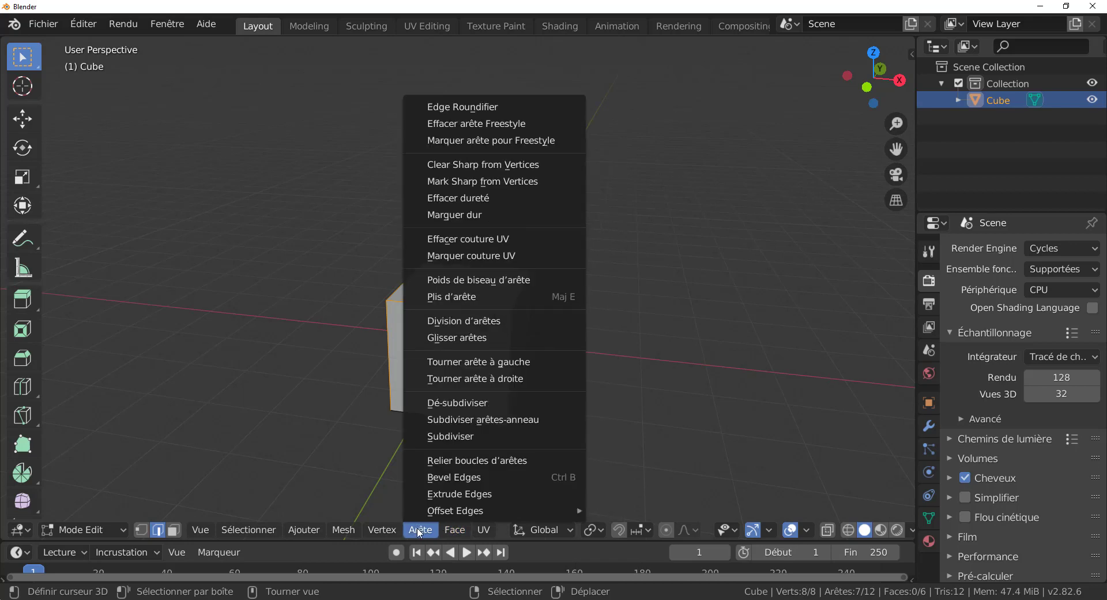
left_click(459, 258)
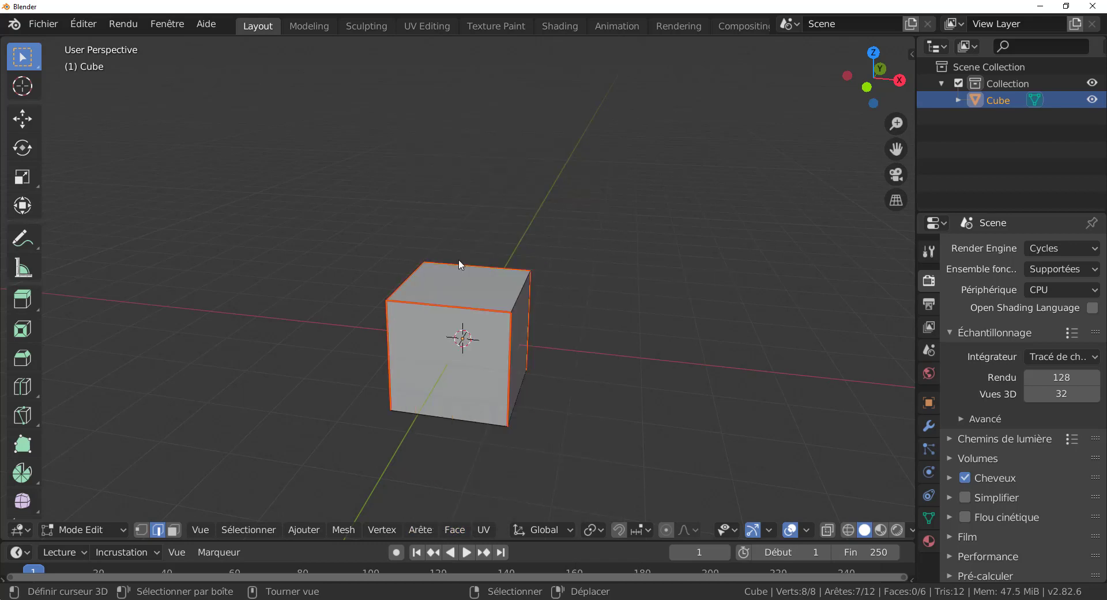
- Show the cube from the front, split the 3D viewport vertically and change the new area to the UV Editor
middle_click_drag(614, 449, 653, 419)
key("KP_1")
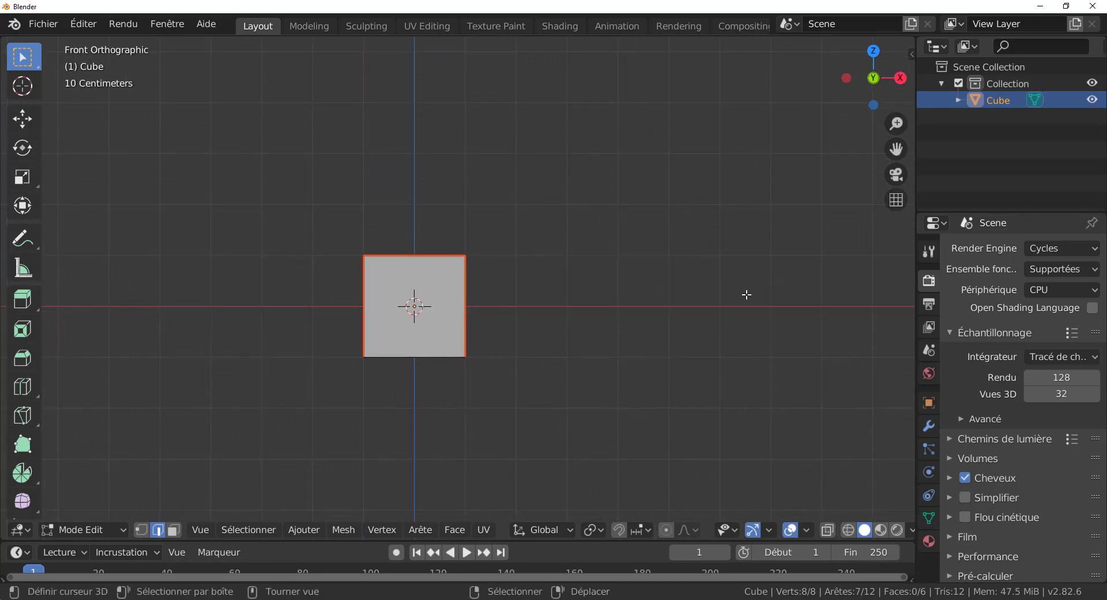
right_click(695, 34)
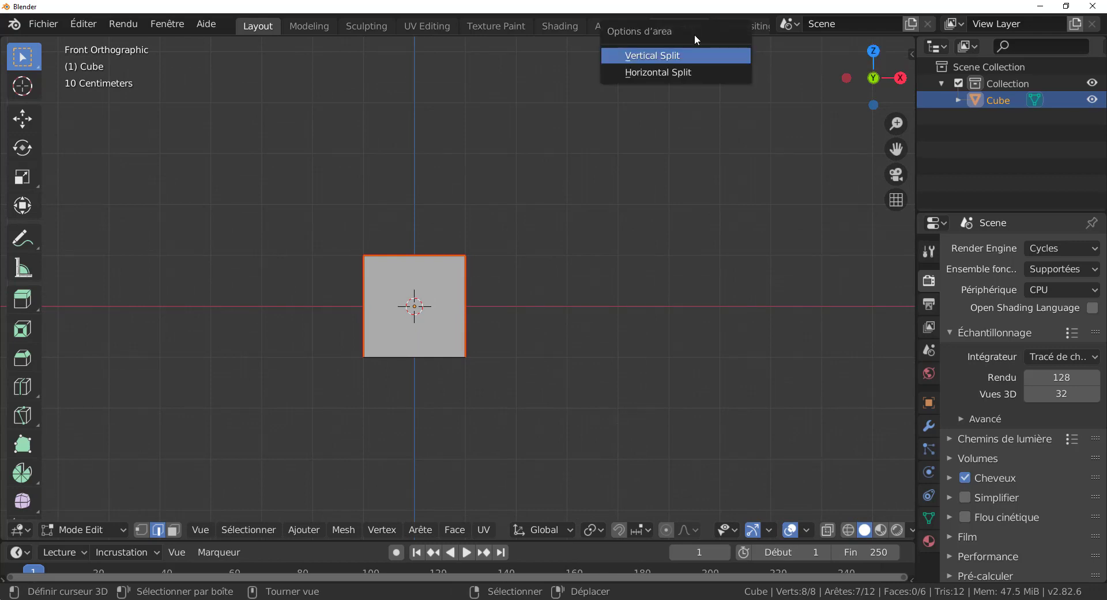
left_click(662, 58)
left_click(613, 165)
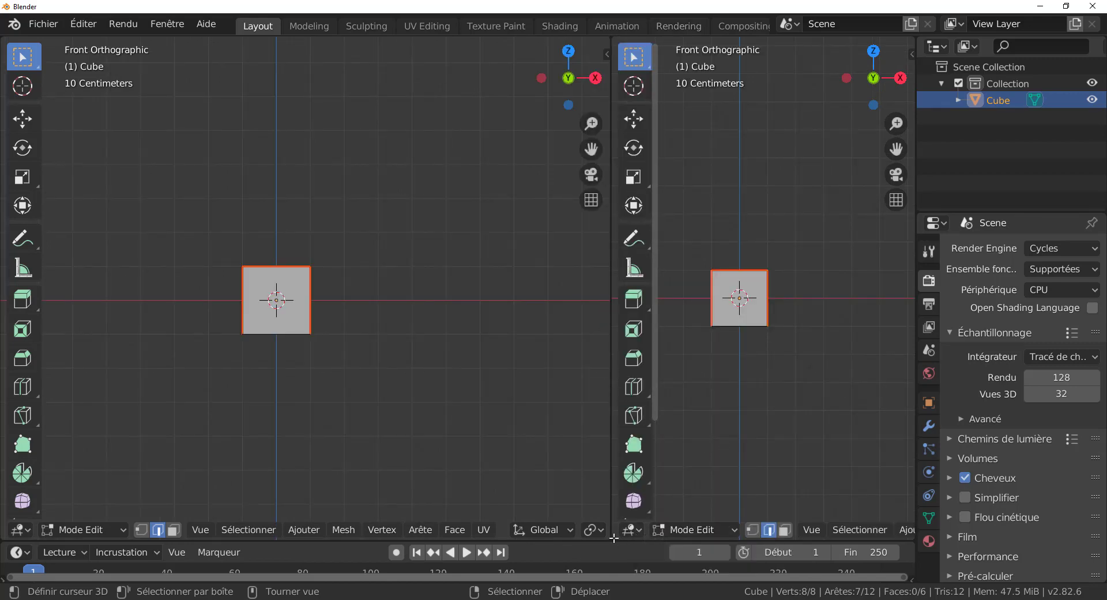
left_click(631, 529)
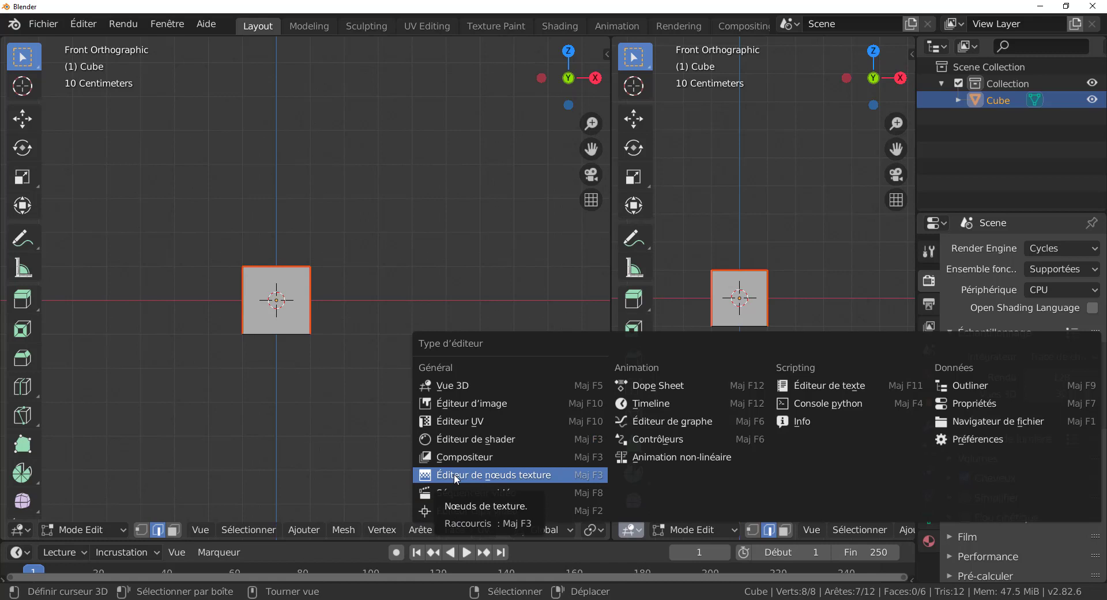
left_click(451, 421)
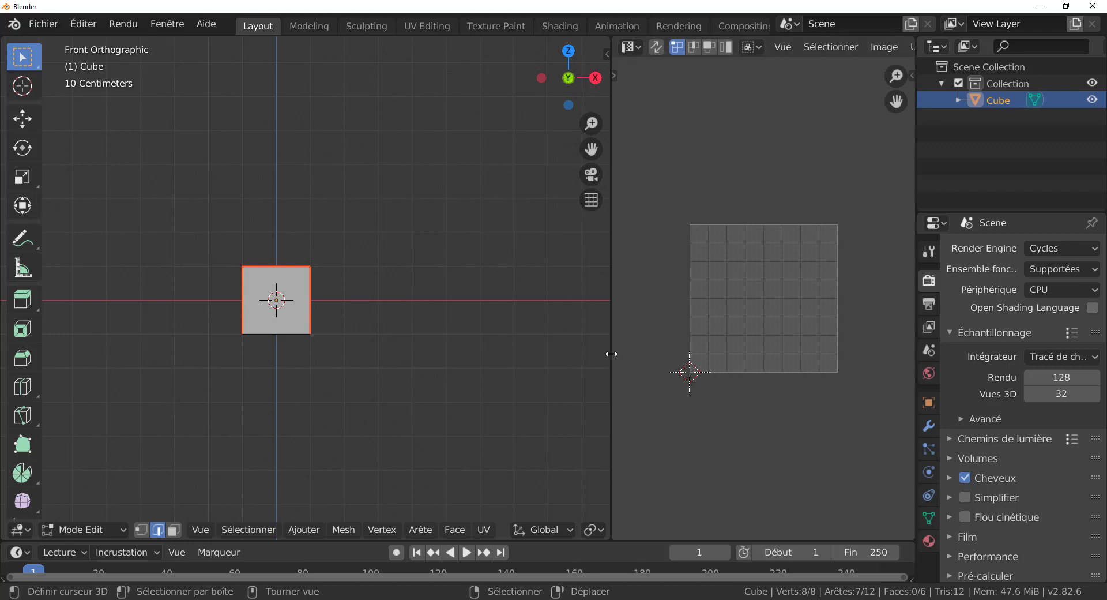
- Widen the UV Editor and the Properties area, and display the cube's material properties
left_click_drag(611, 354, 414, 369)
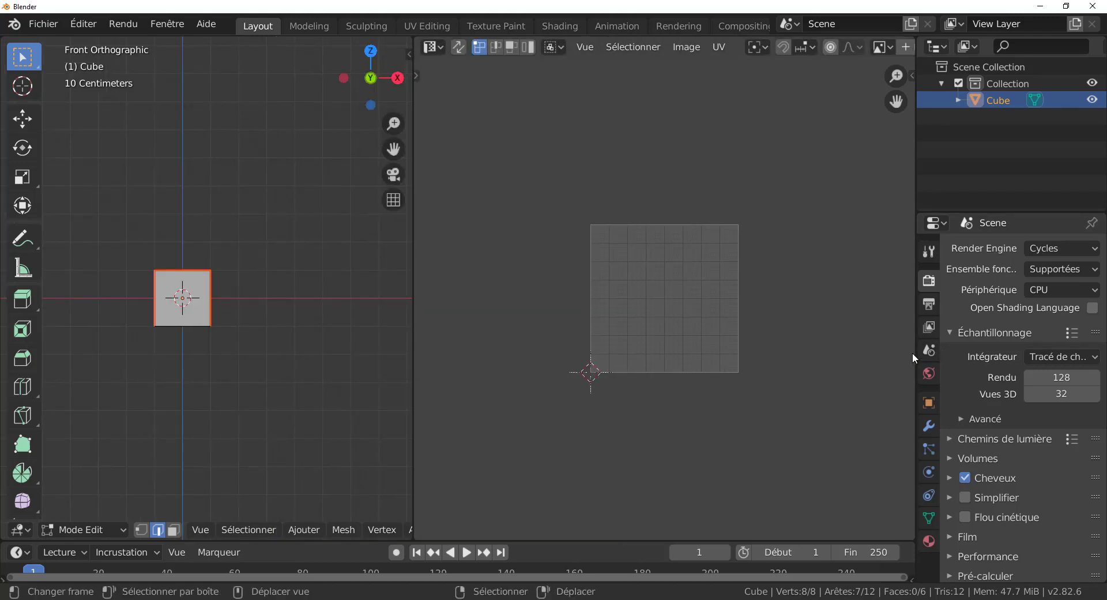
left_click_drag(916, 346, 724, 392)
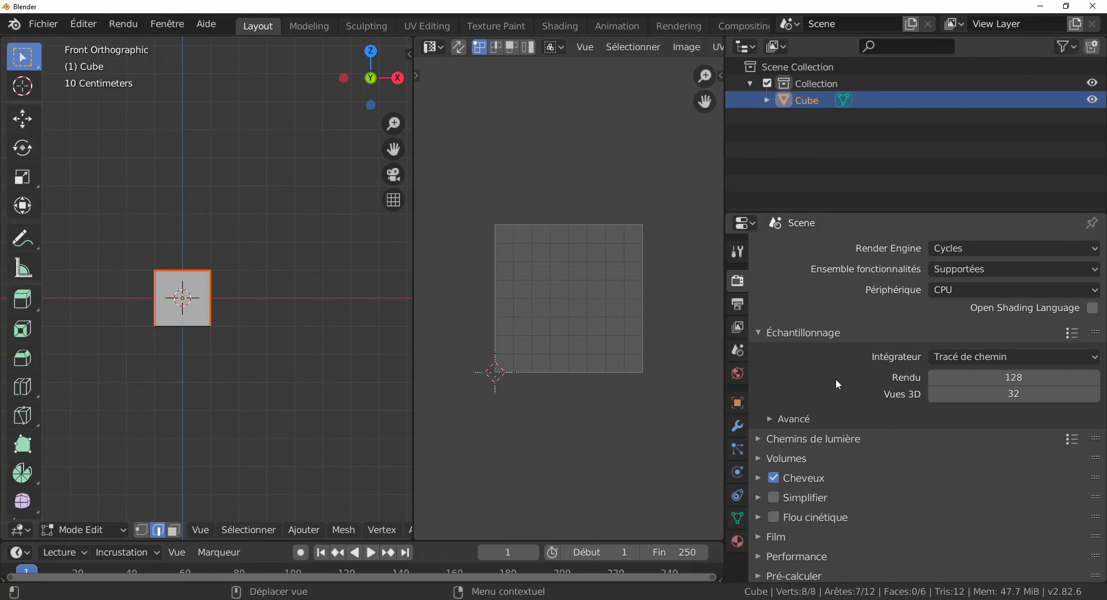
left_click(739, 542)
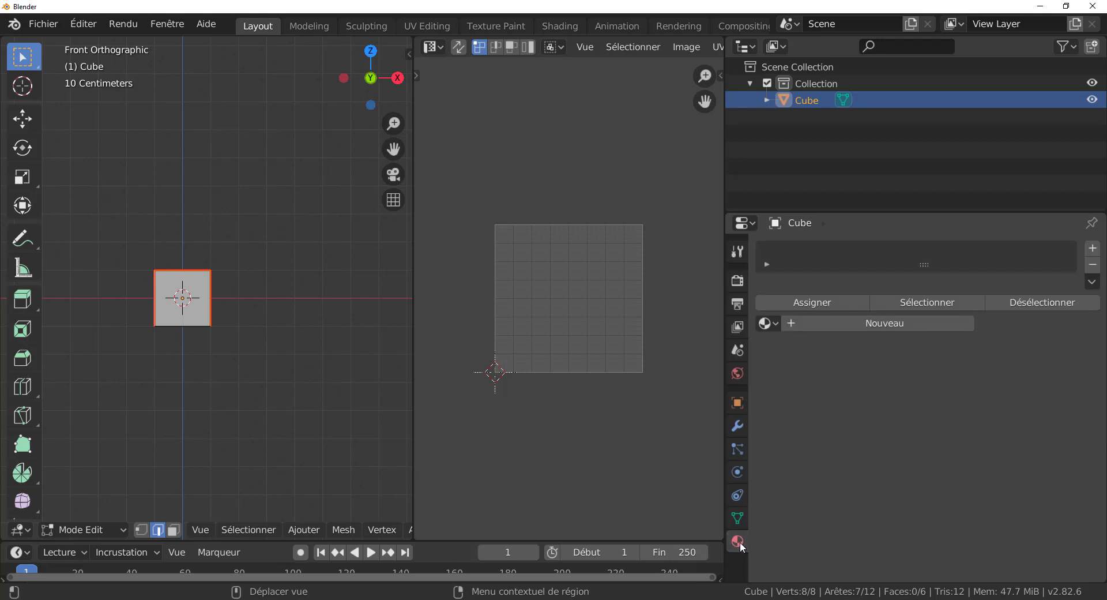
- Create a new material on the cube, use an image texture as its base colour, and make the Properties area taller
left_click(905, 331)
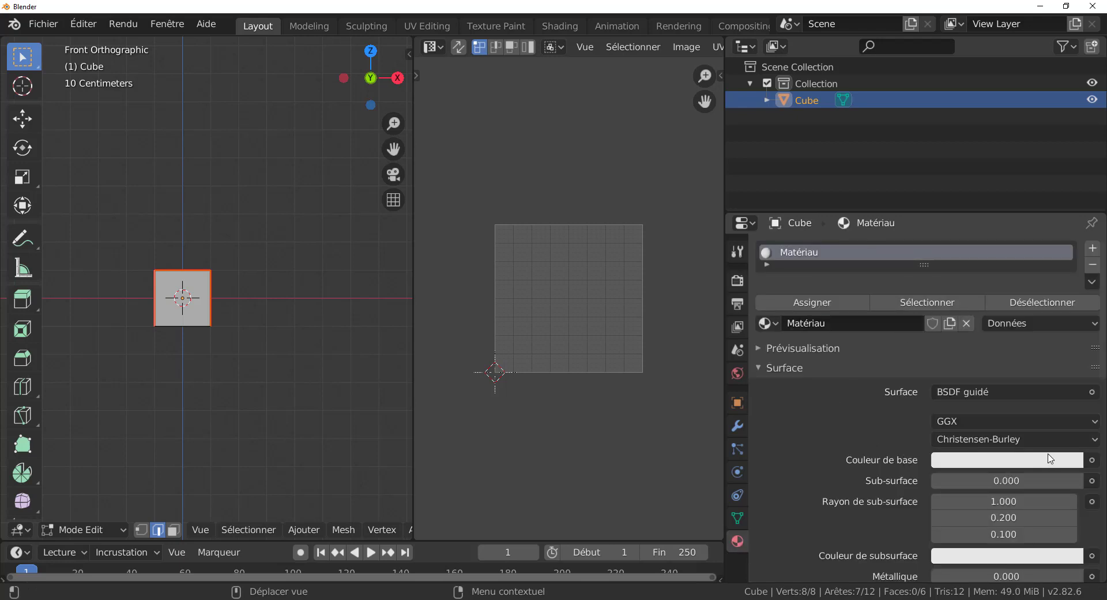
left_click(1093, 460)
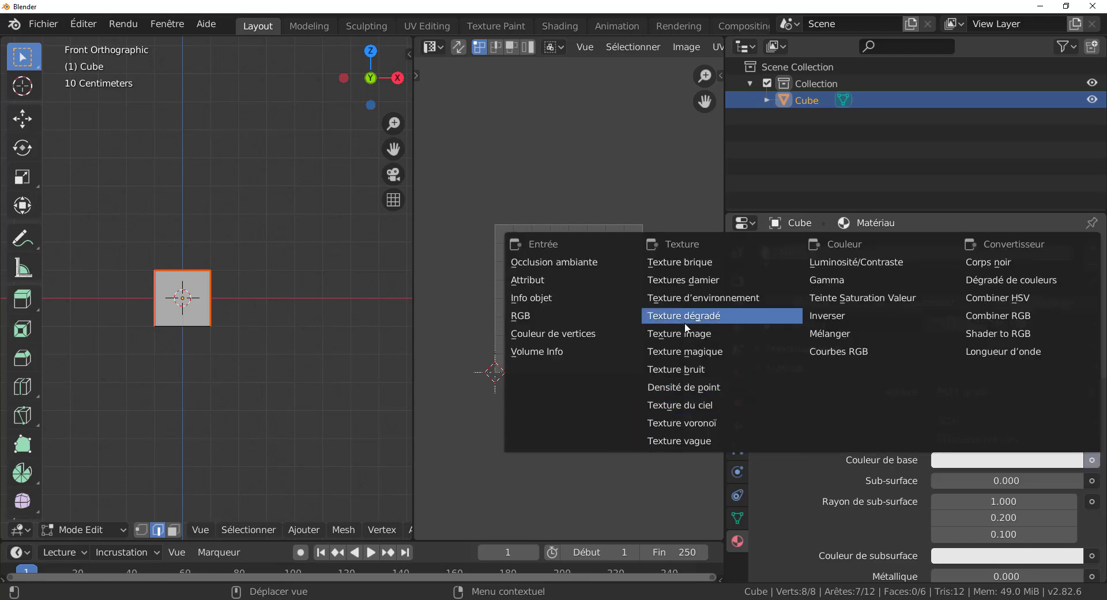
left_click(669, 333)
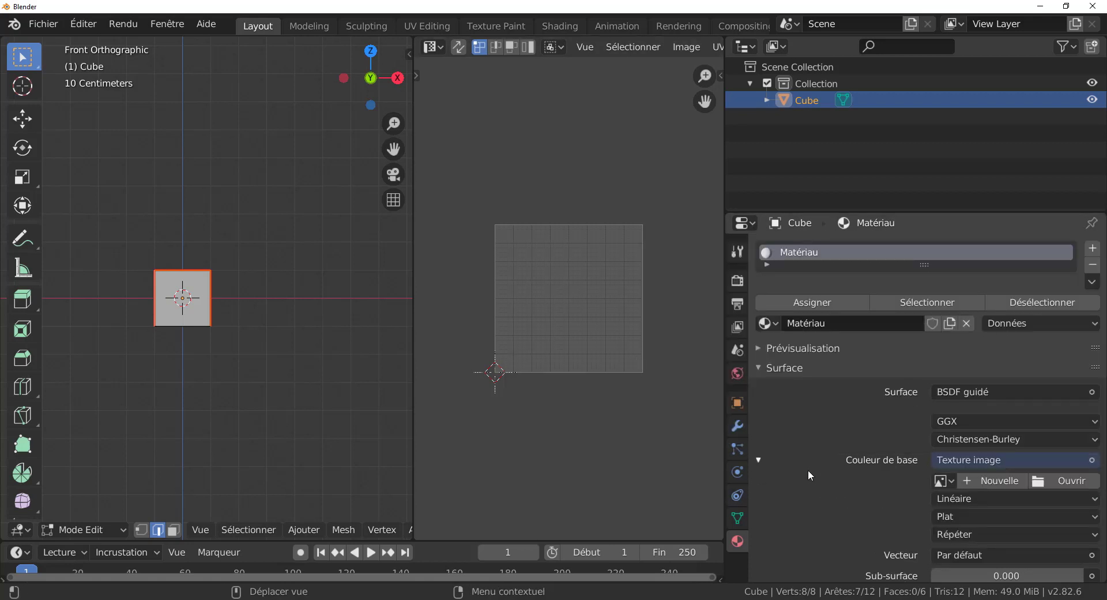
scroll(812, 467, "down", 3)
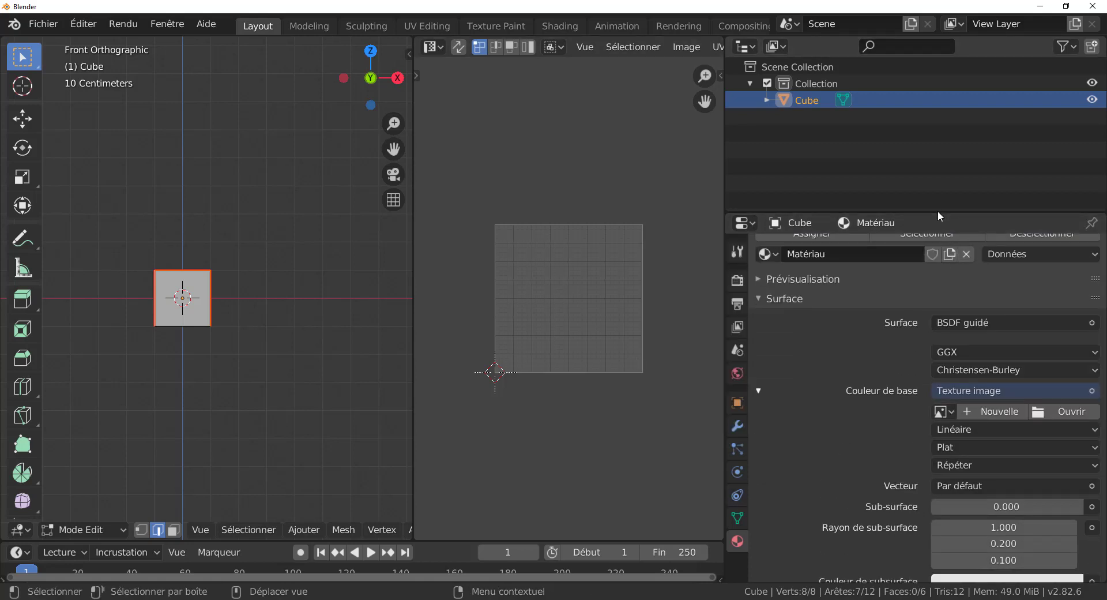
left_click_drag(938, 210, 959, 94)
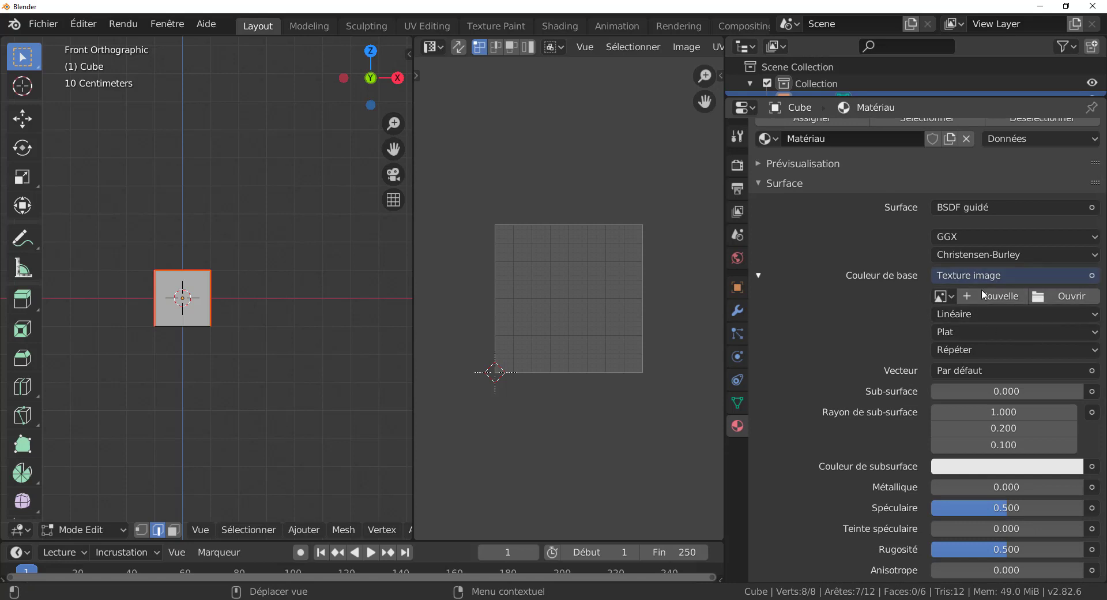
- Load Diffuse_2K.png from the Texture planète 4k folder on the Desktop as the base colour image
left_click(1081, 297)
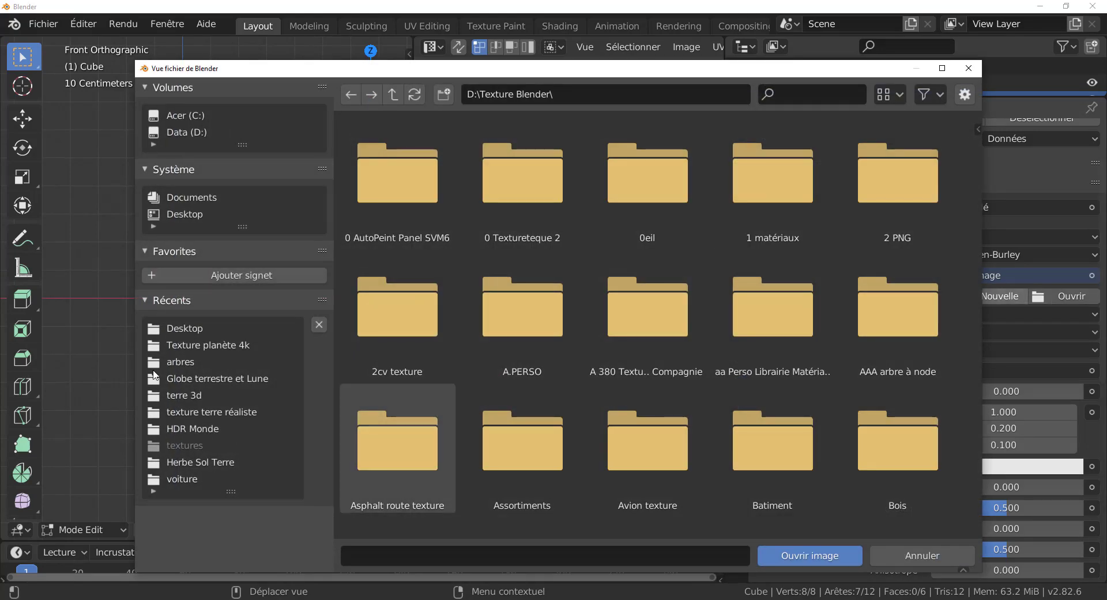
left_click(177, 328)
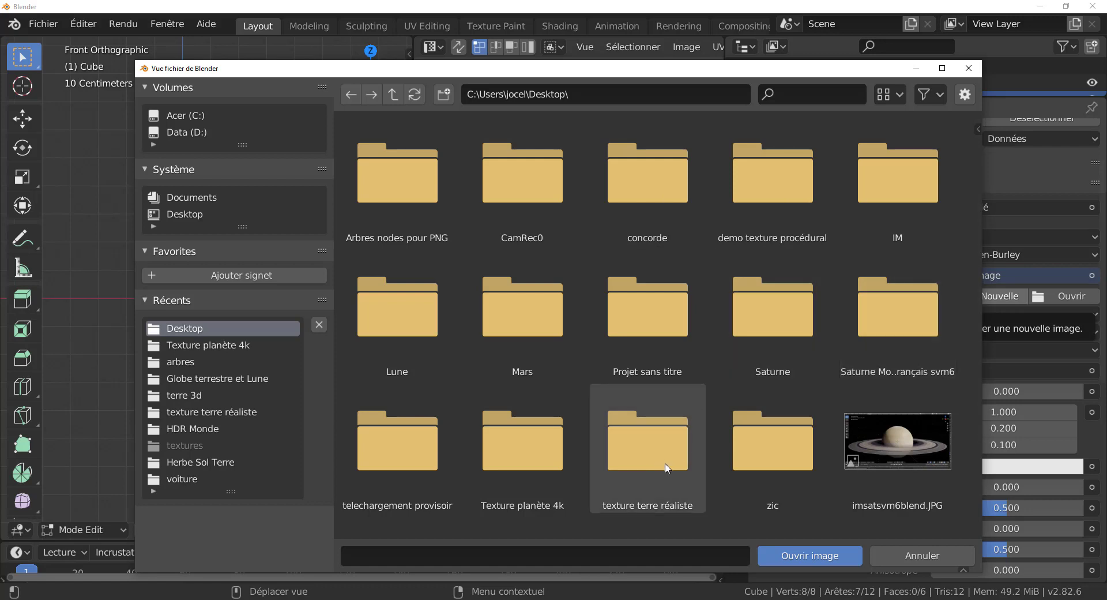
left_click(526, 453)
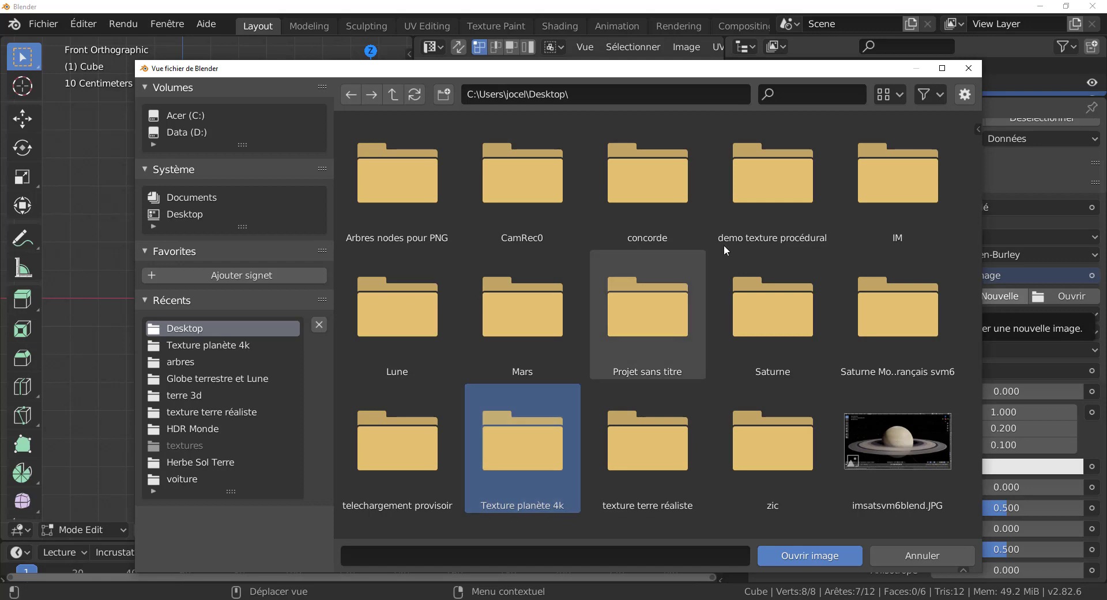
left_click(804, 556)
scroll(802, 376, "down", 5)
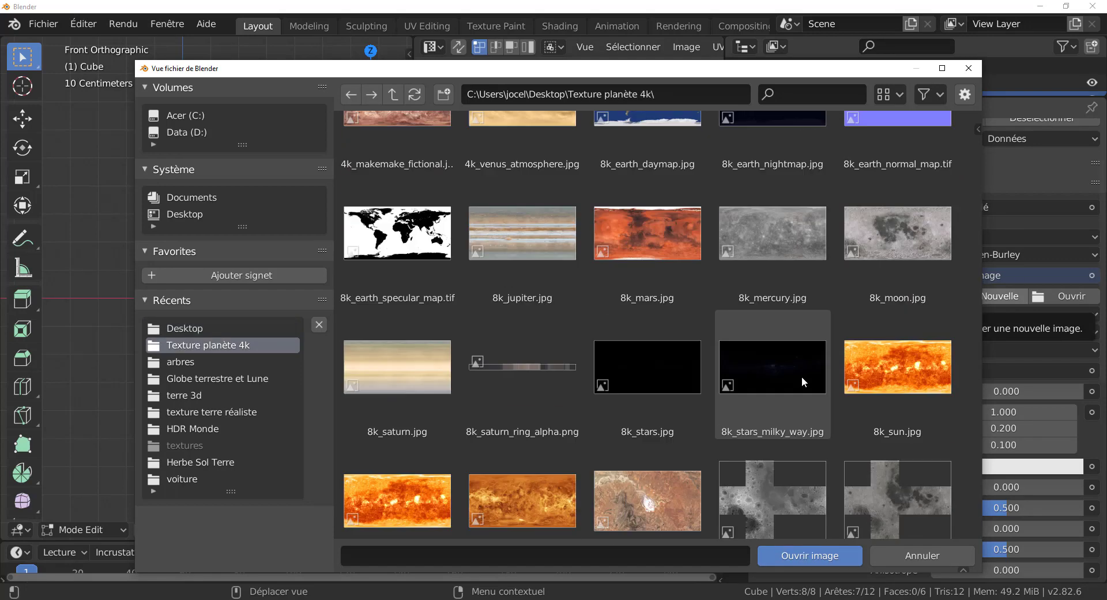
scroll(802, 376, "down", 3)
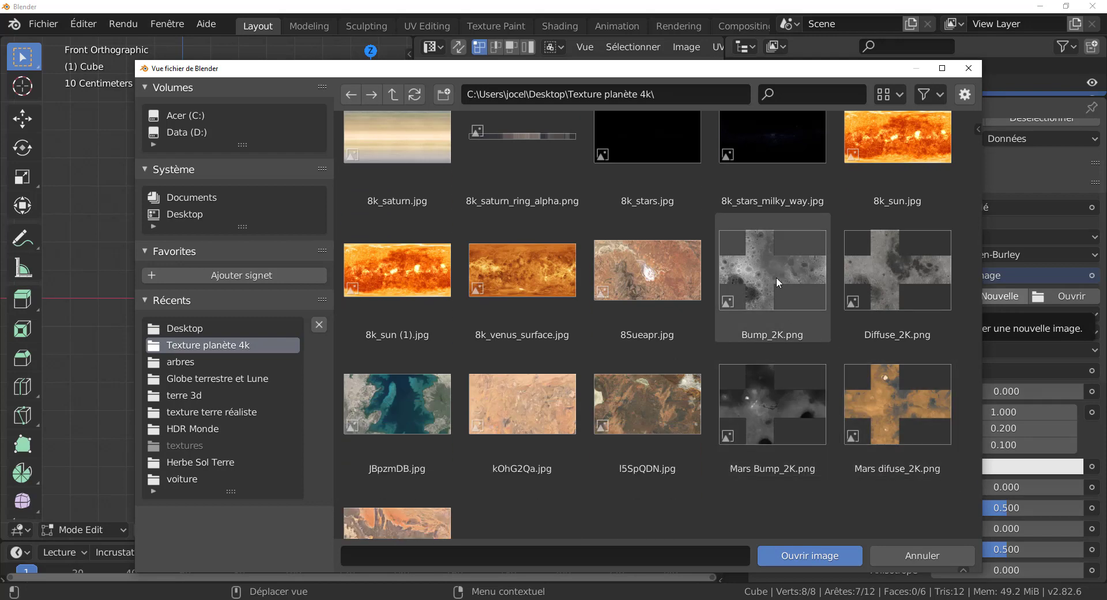
left_click(894, 271)
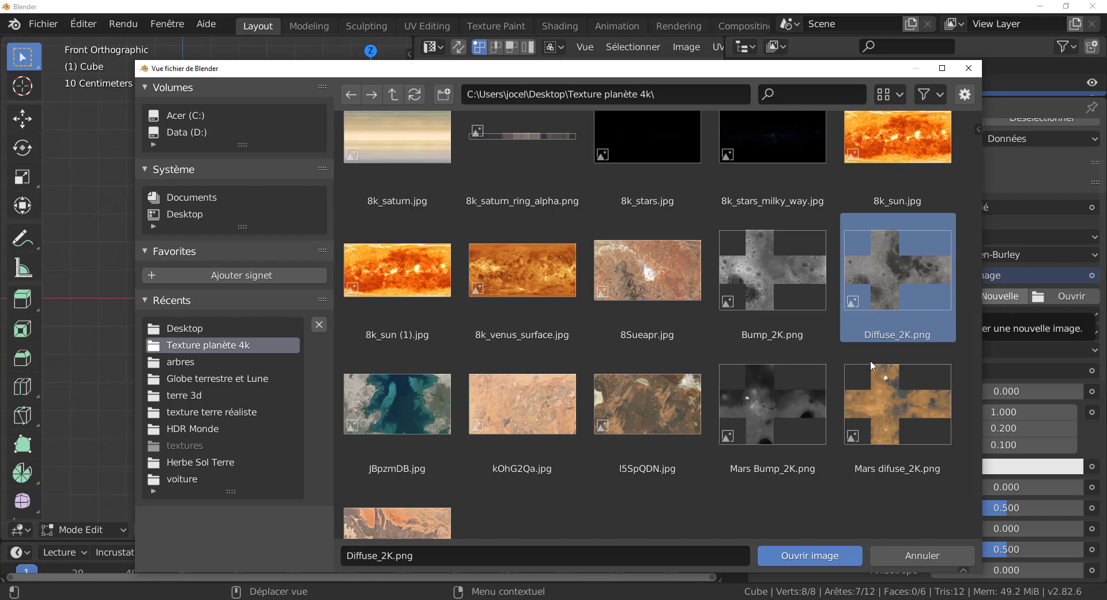
left_click(817, 555)
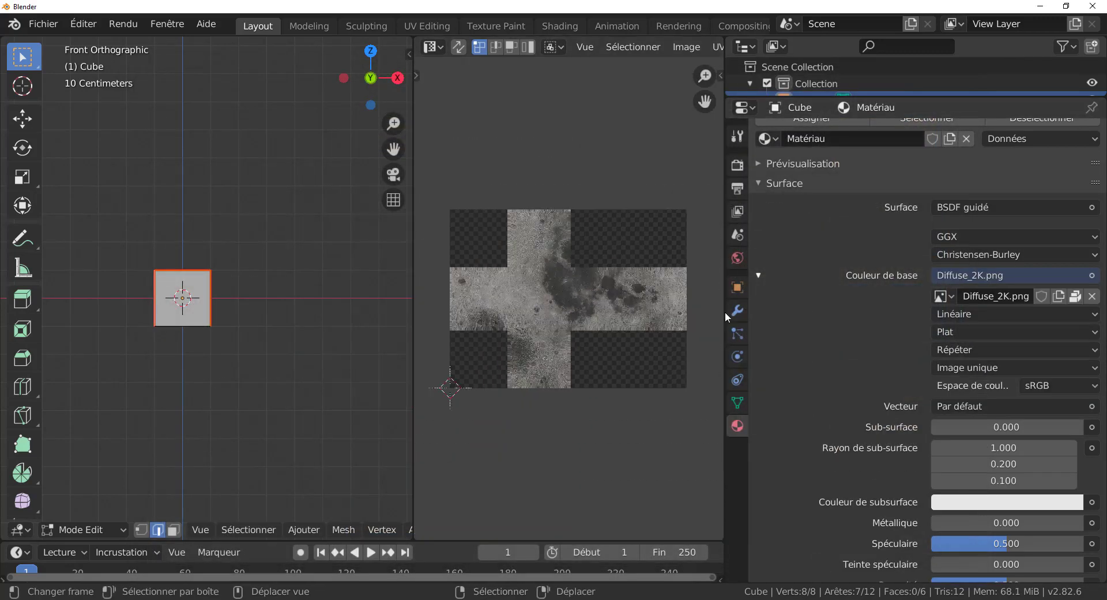
- Widen the UV Editor at the expense of the Properties area so the cross-shaped moon texture can be shown larger
left_click_drag(725, 312, 917, 313)
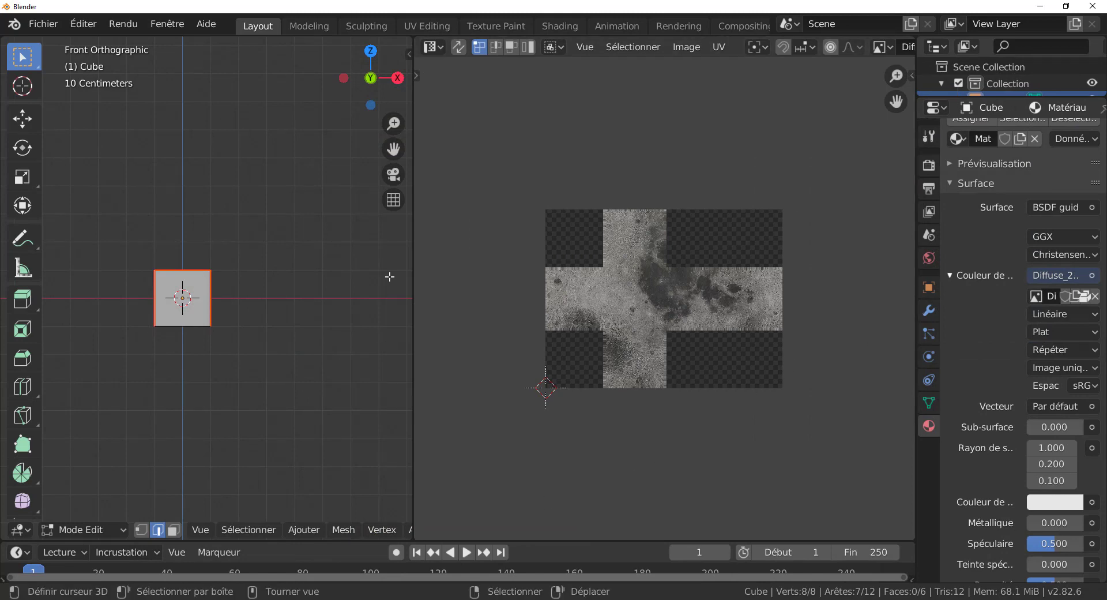
scroll(649, 397, "up", 2)
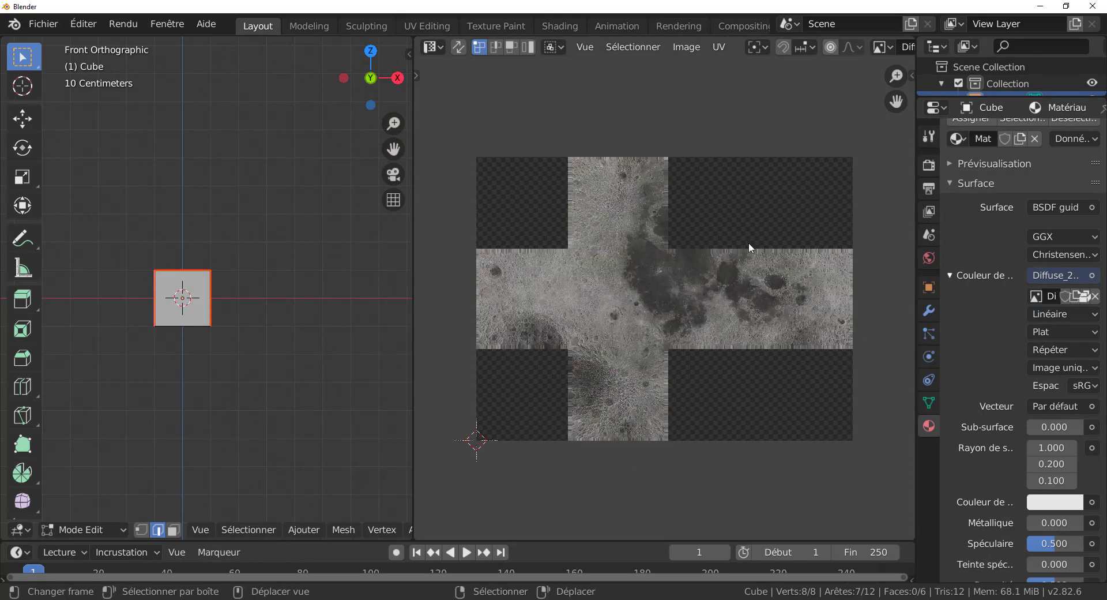
middle_click_drag(223, 365, 267, 366, "shift")
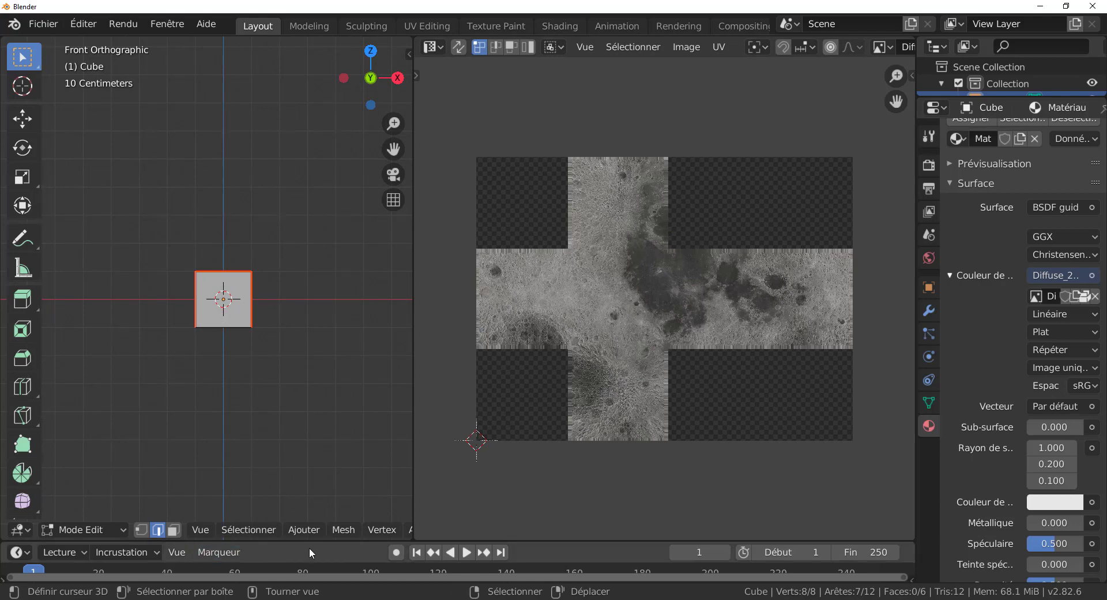
- Select the whole cube mesh and unwrap it along the marked seams
scroll(313, 530, "down", 5)
left_click(315, 531)
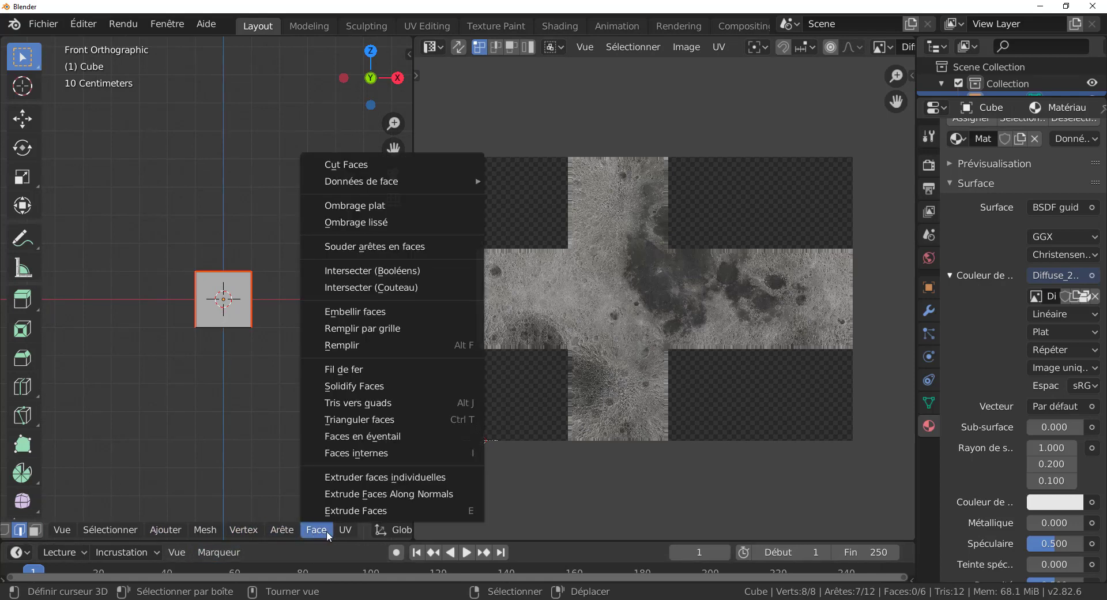
mouse_move(342, 531)
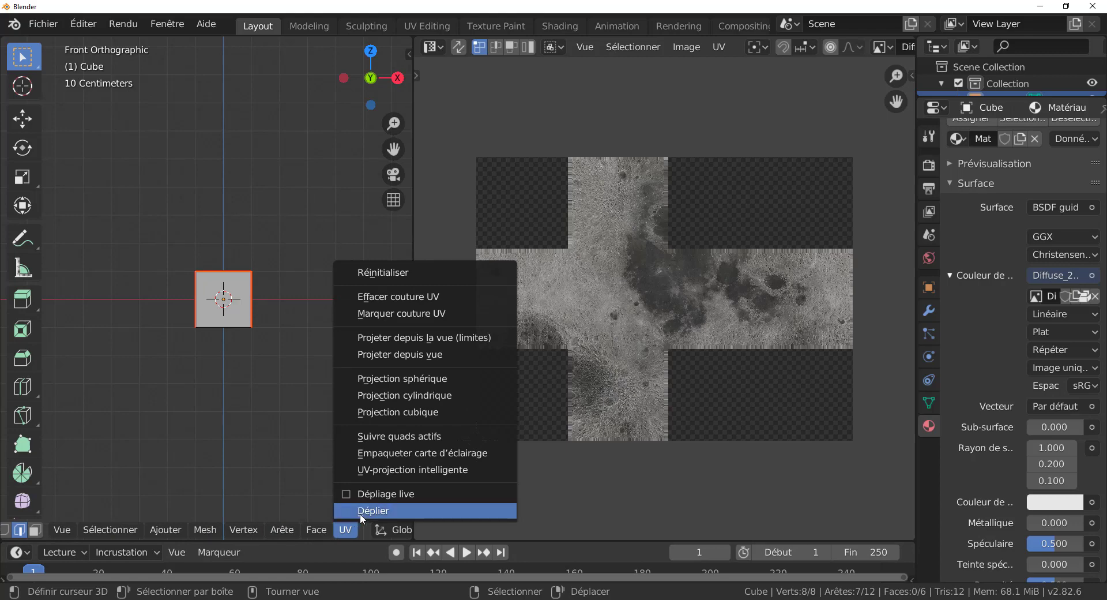
left_click(364, 511)
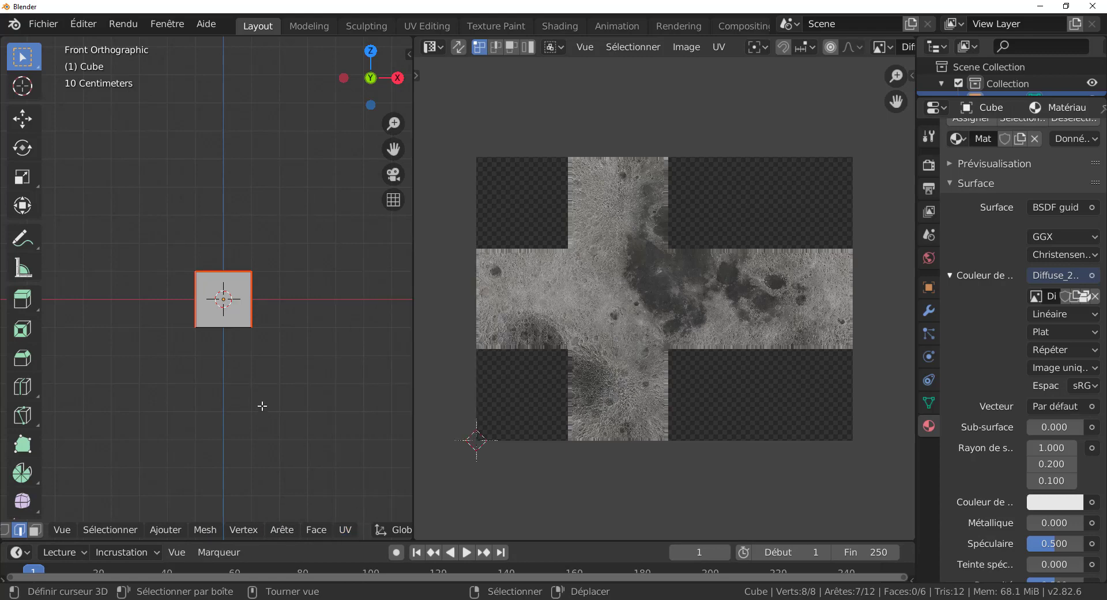
key("a")
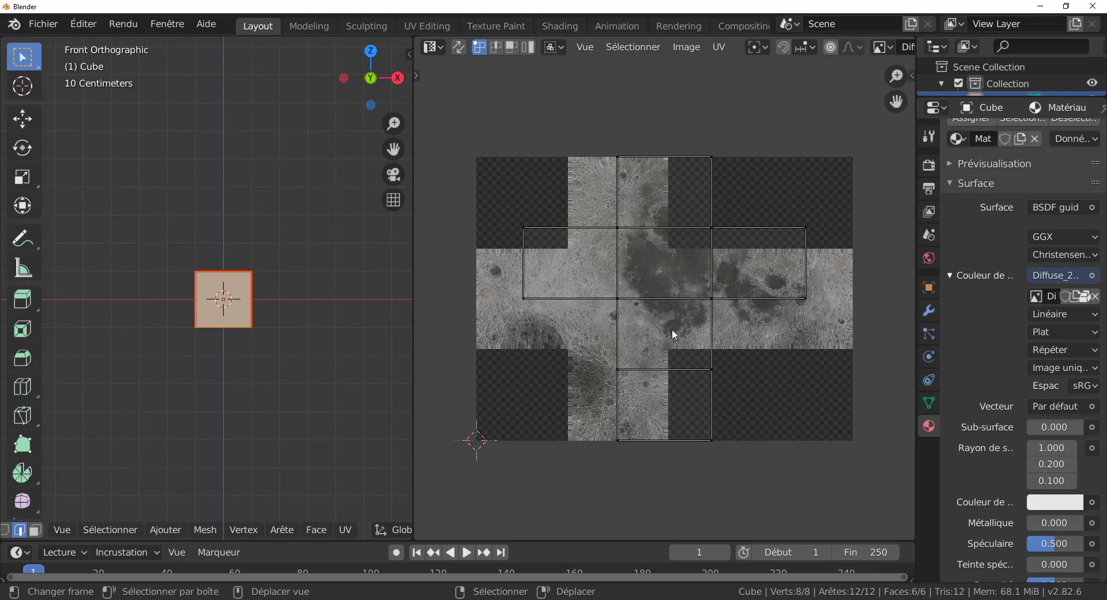
- Select the entire UV layout, rotate it about -90 degrees, and shift it slightly toward negative X over the cross texture
key("a")
key("r")
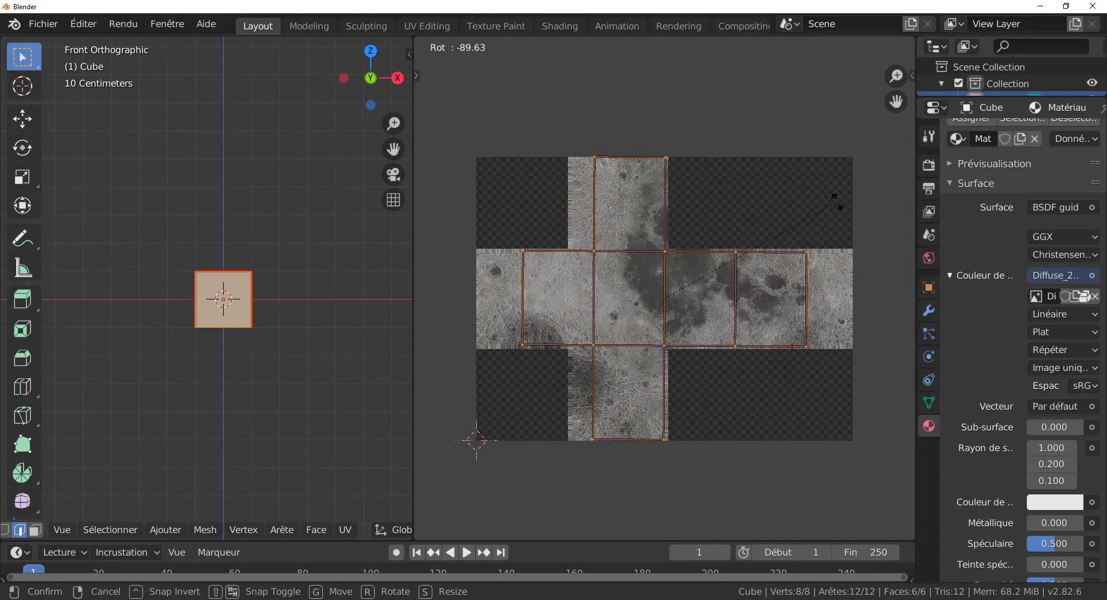
left_click(838, 202)
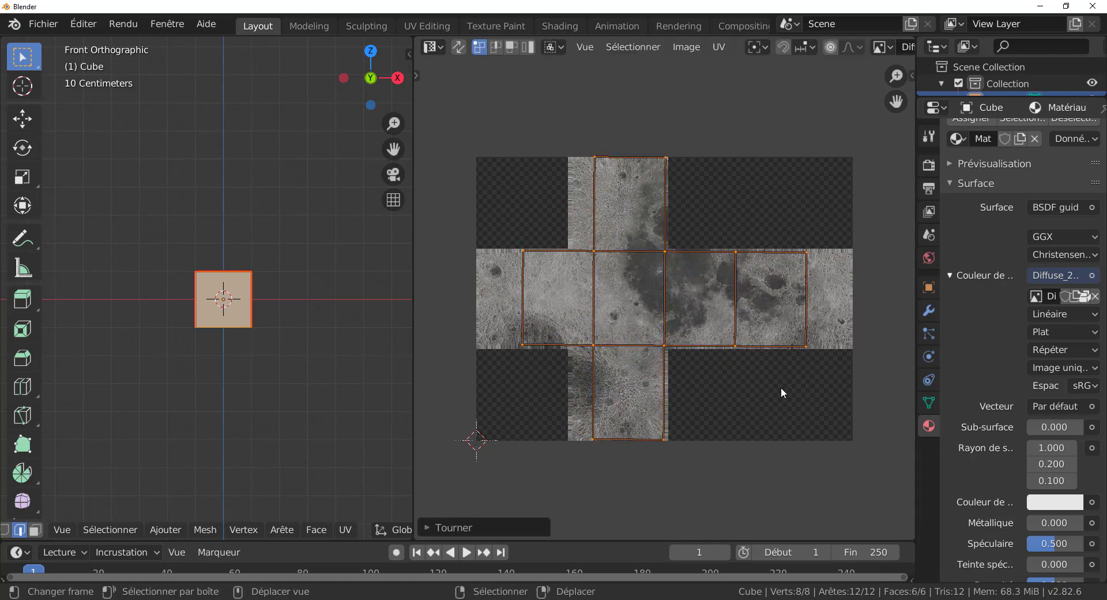
key("g")
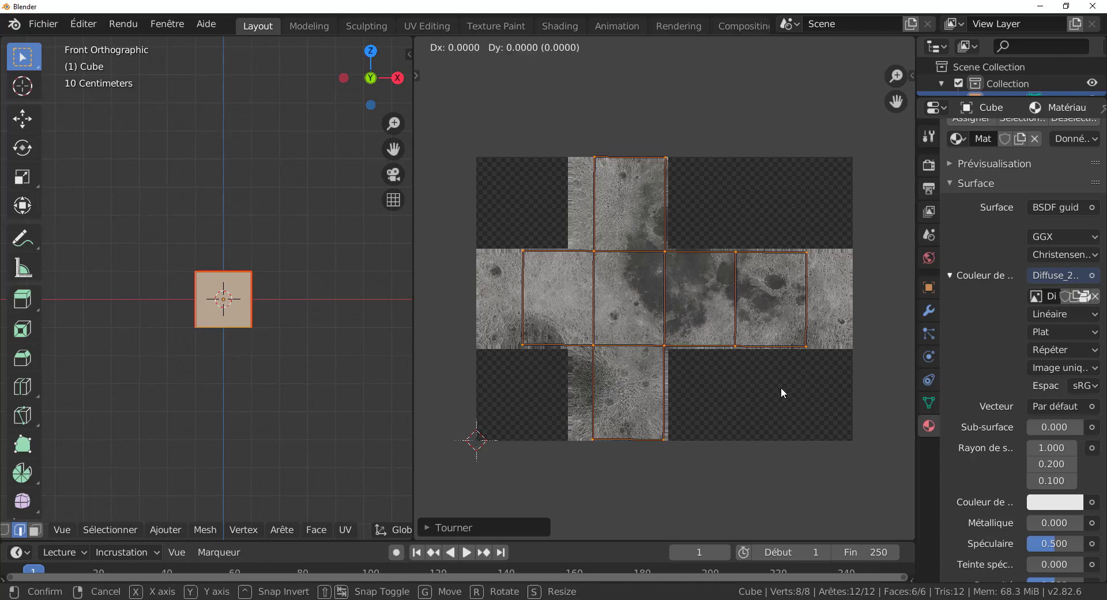
key("x")
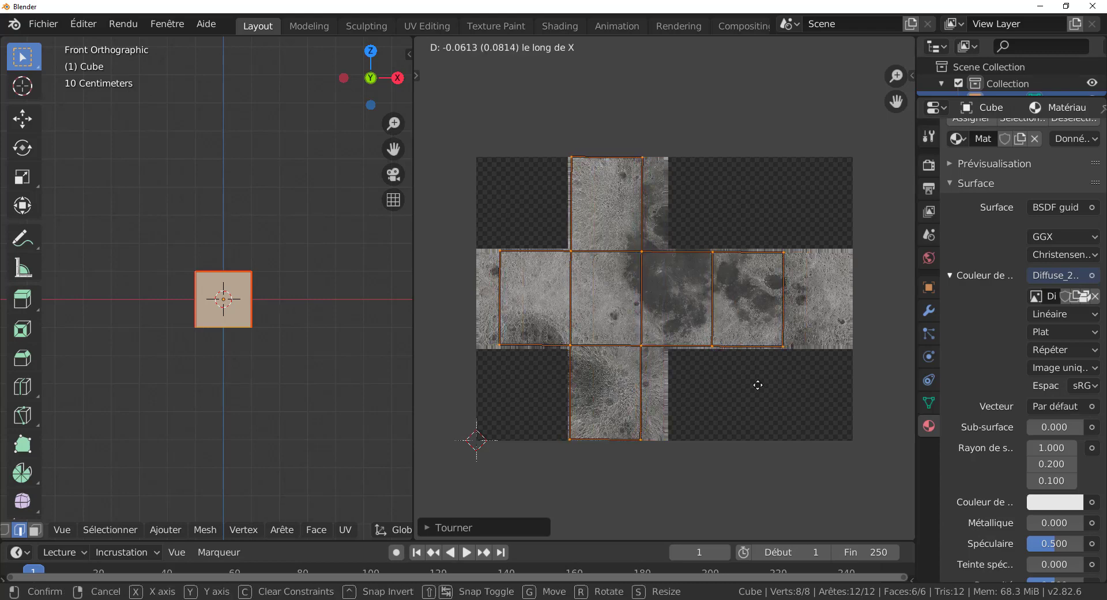
left_click(766, 383)
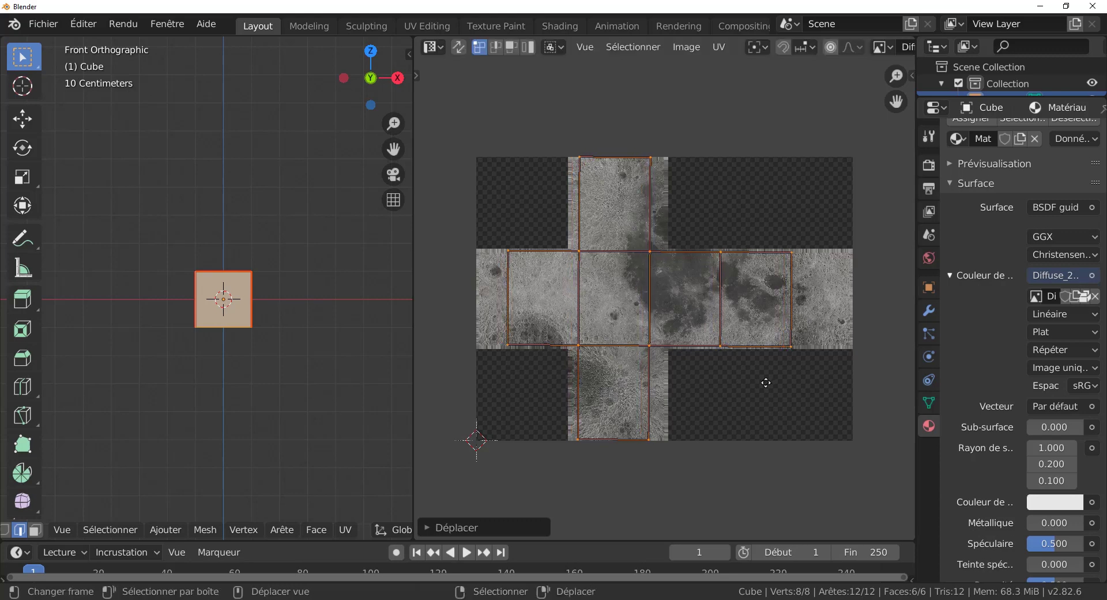
- Scale the UV layout along X by about 1.2 and move it about 0.03 along X to centre it on the cross
scroll(248, 372, "up", 1)
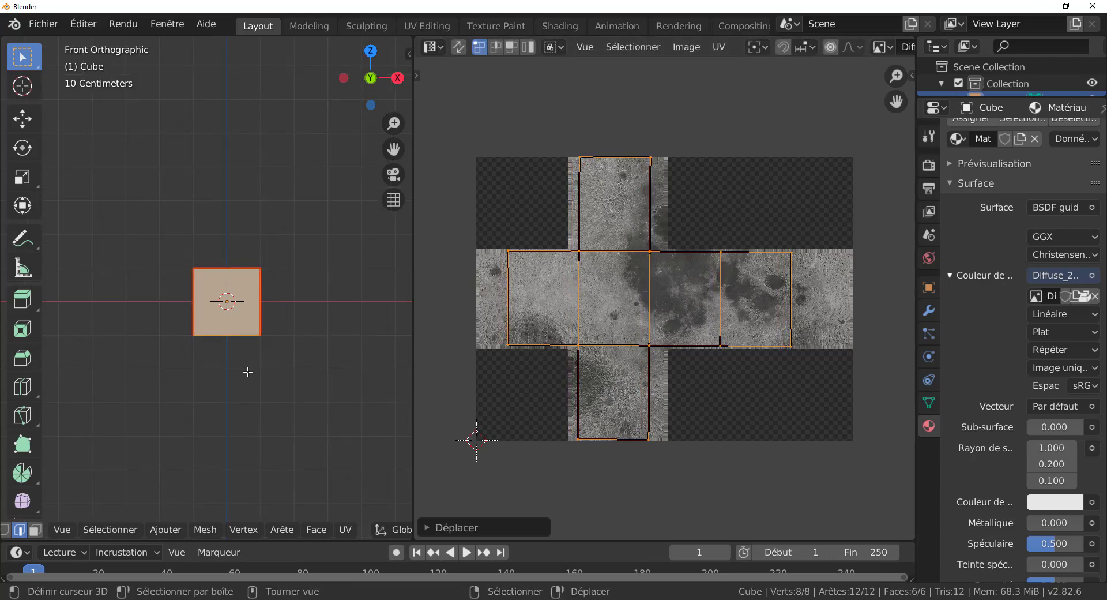
scroll(248, 372, "up", 1)
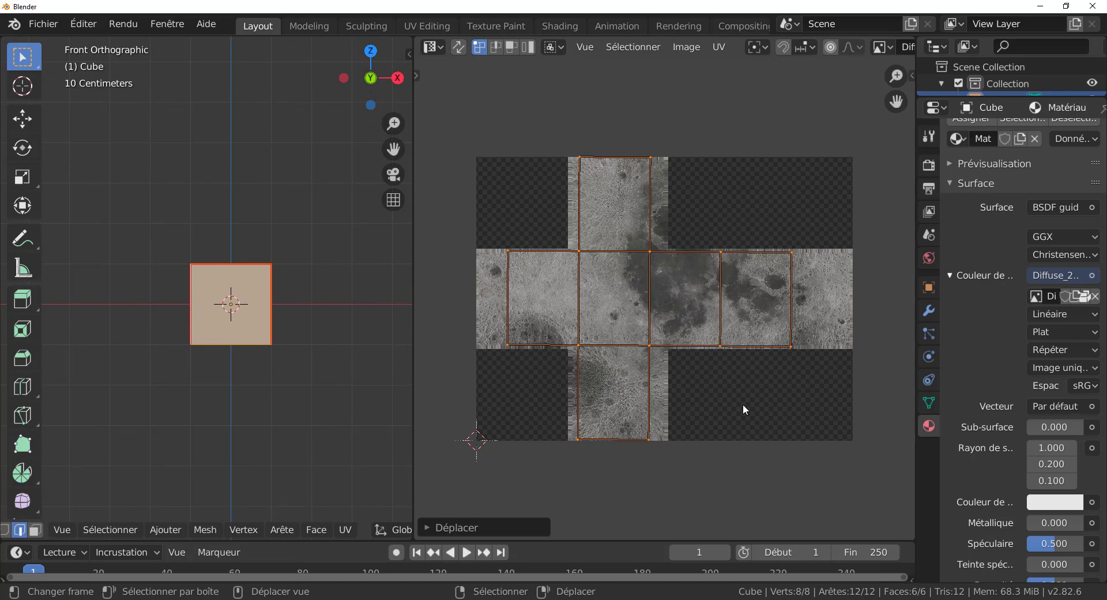
key("s")
key("x")
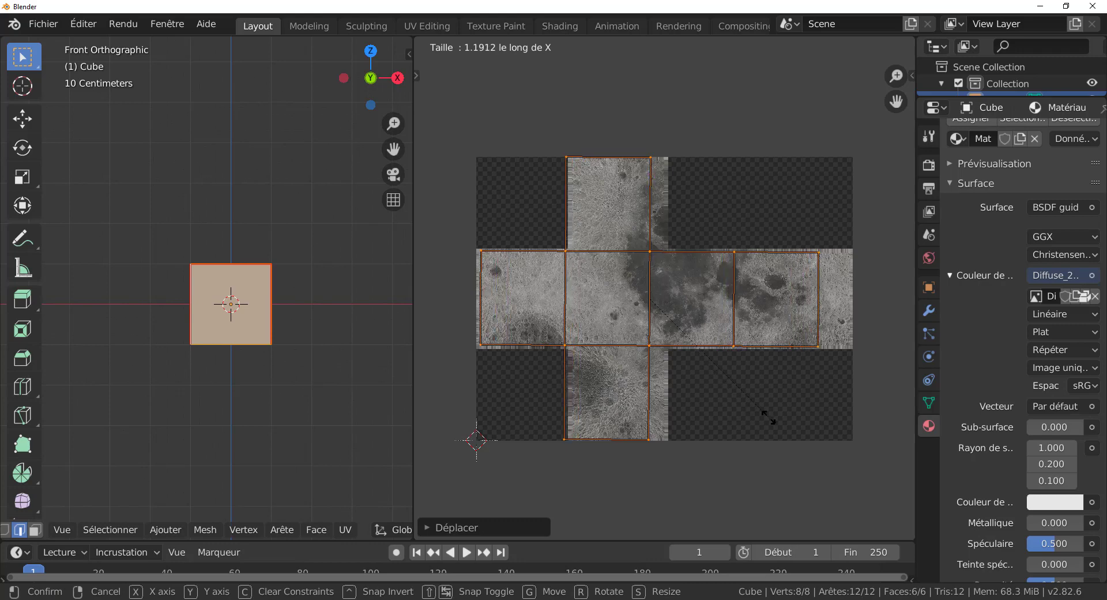
left_click(771, 420)
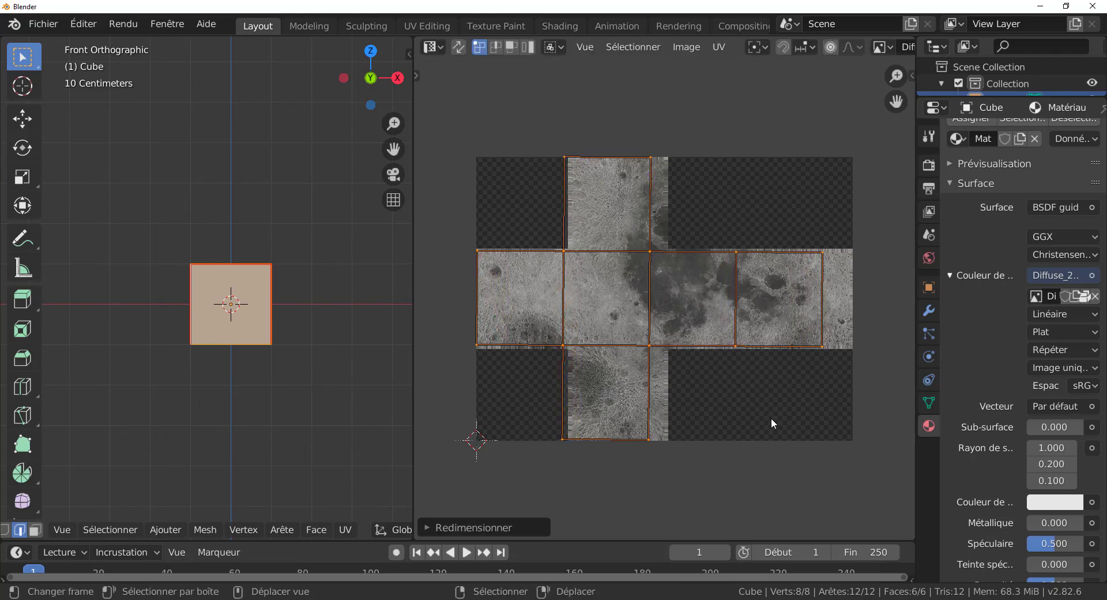
key("g")
key("x")
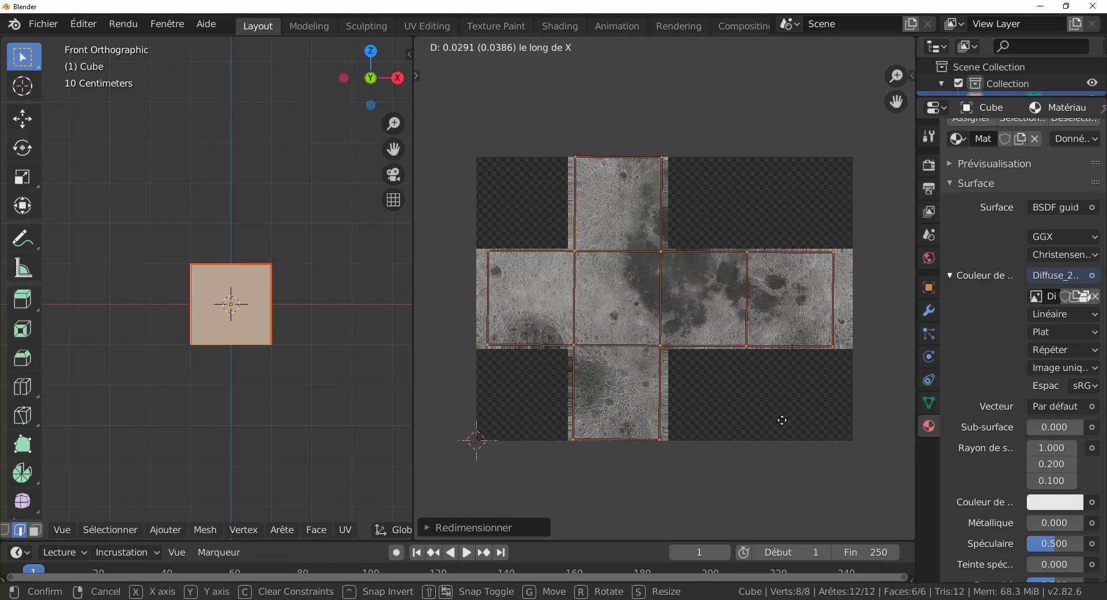
left_click(785, 415)
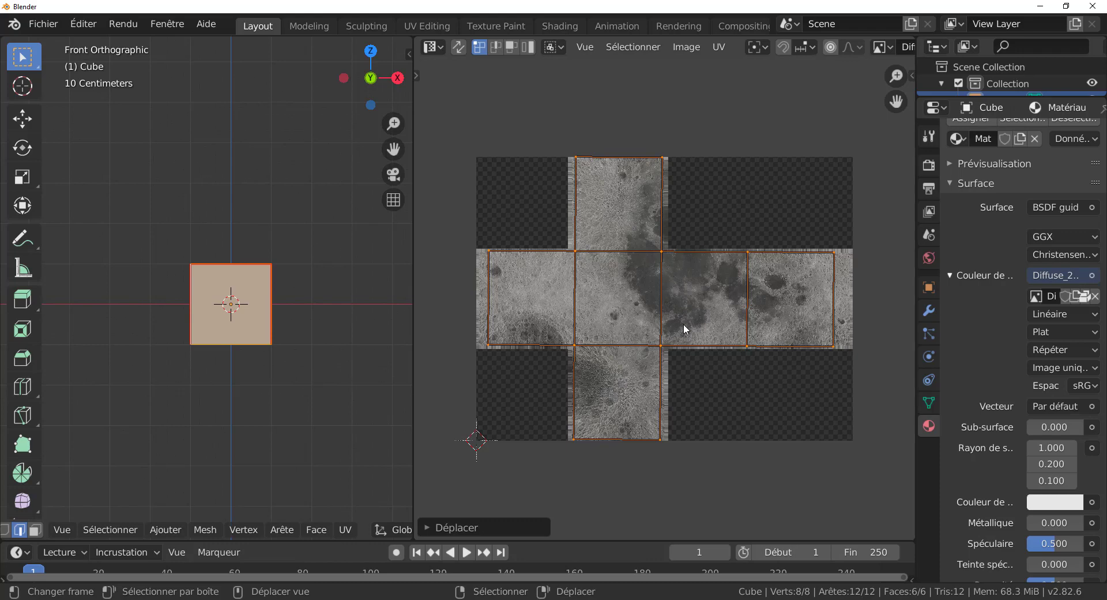
scroll(693, 328, "down", 1)
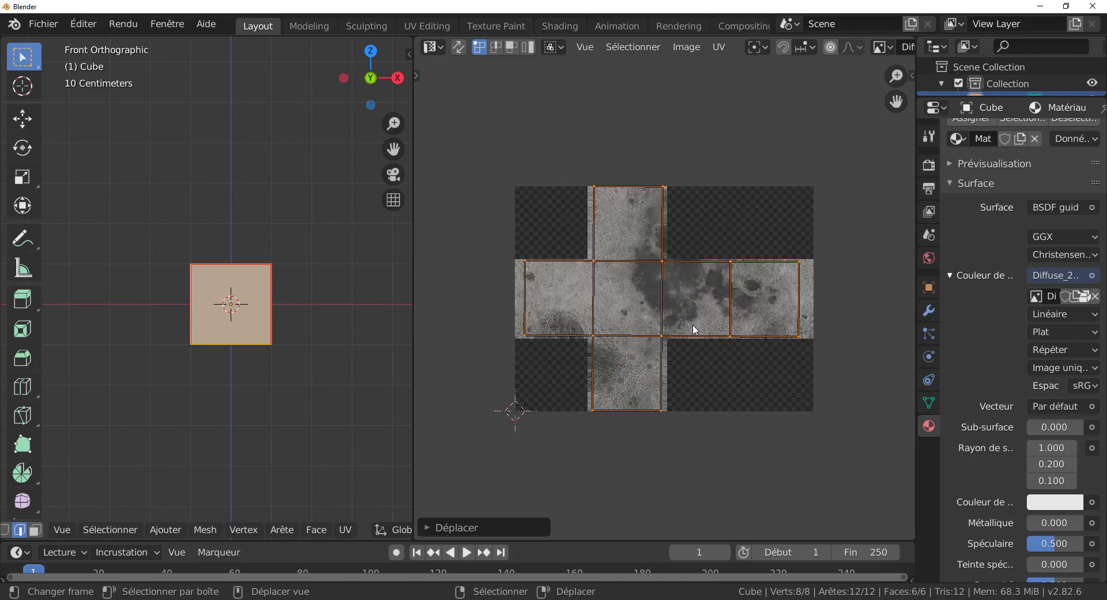
- Scale the whole UV layout along X by about 1.1 so it nearly spans the cross texture's width
key("s")
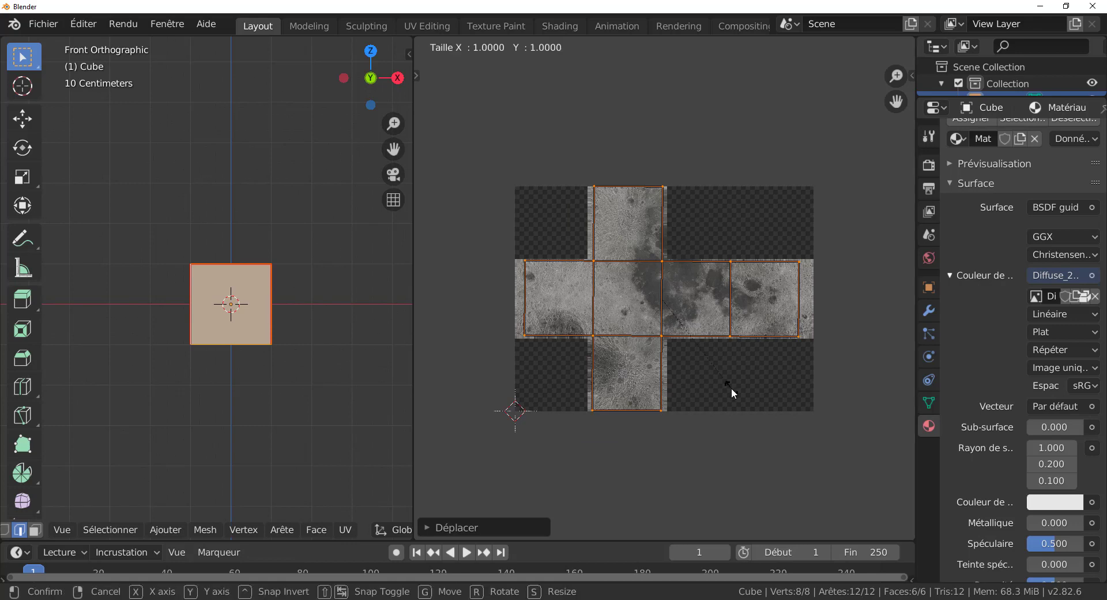
key("x")
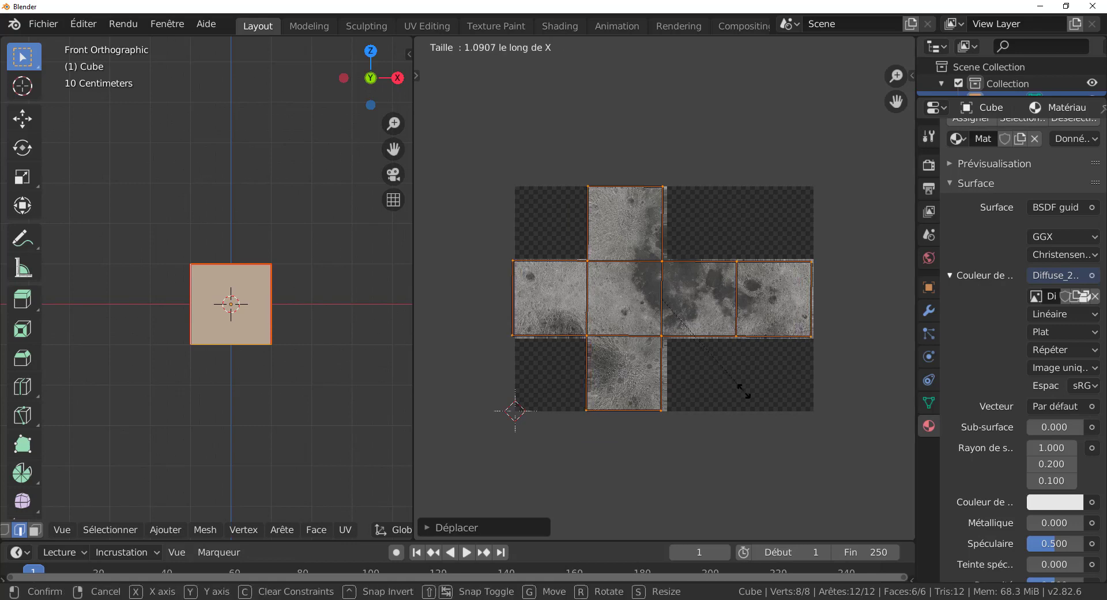
left_click(743, 390)
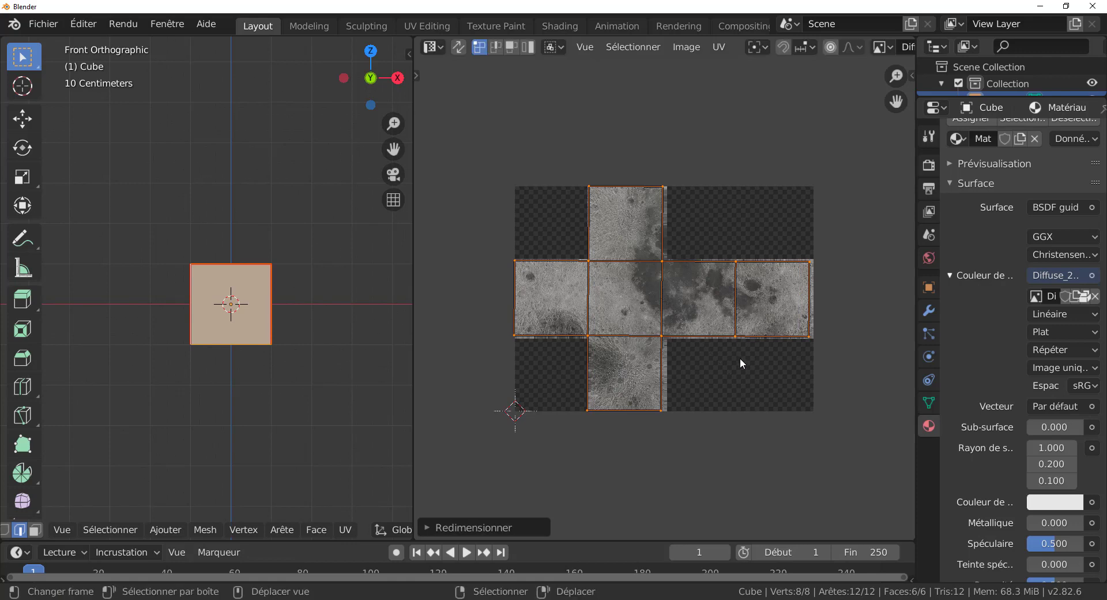
- Move the UV layout about 0.01 along X, and scale it uniformly by about 1.02 to cover the cross texture
key("g")
key("x")
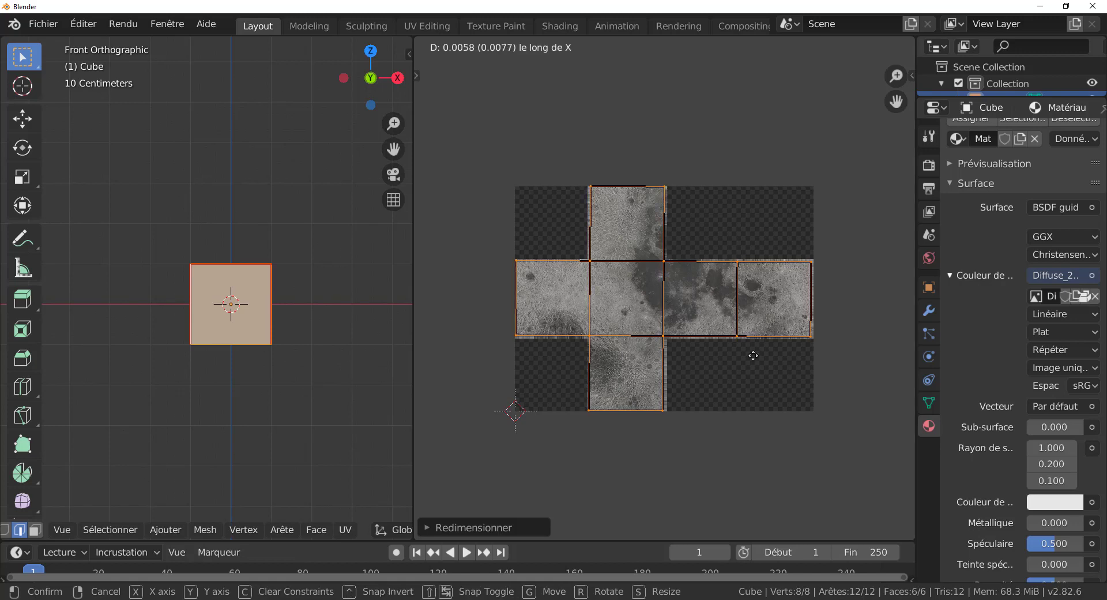
left_click(759, 356)
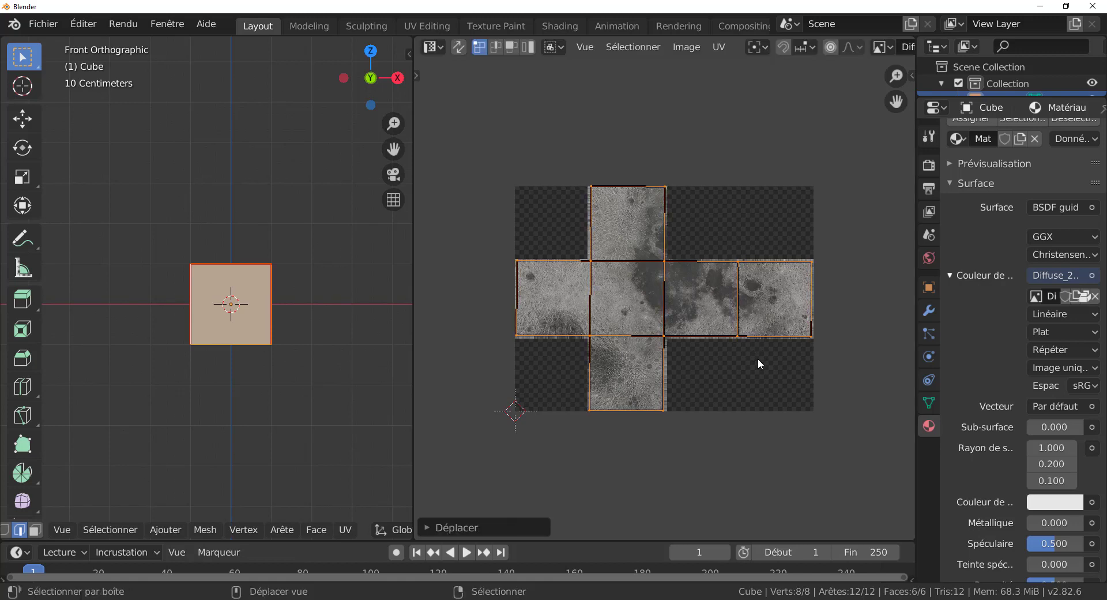
key("s")
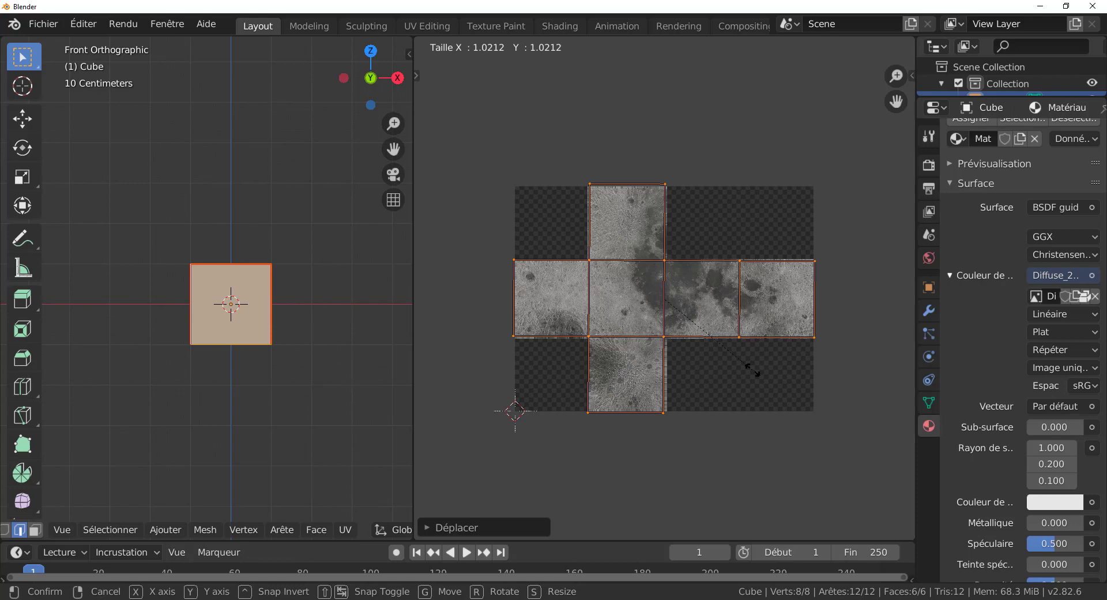
left_click(753, 370)
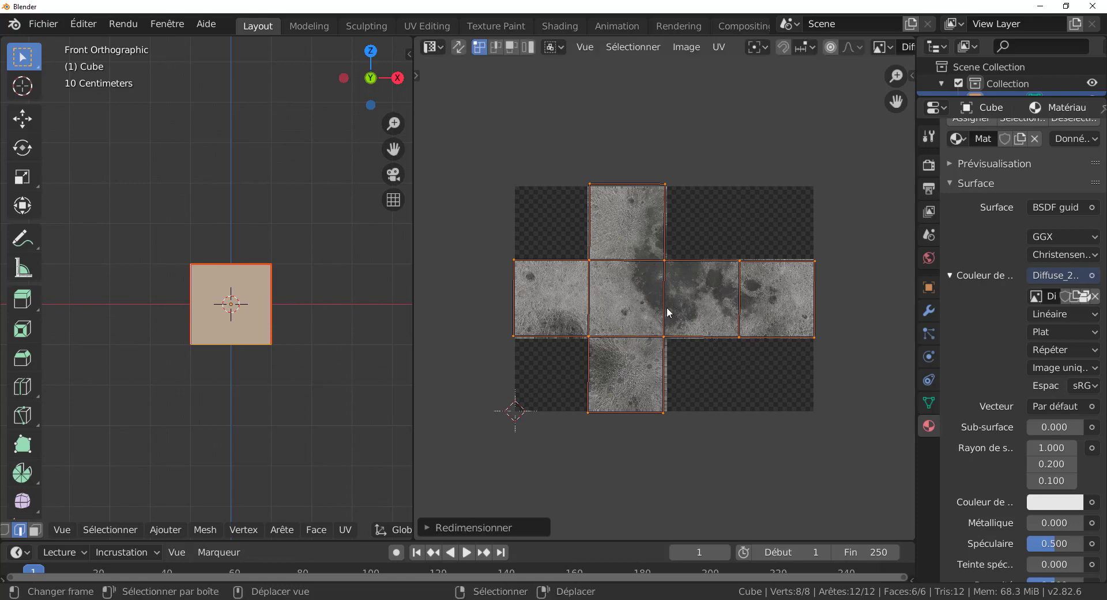
- Move the column of UV vertices on the vertical arm's right side slightly along X onto the texture's edge
left_click(667, 394)
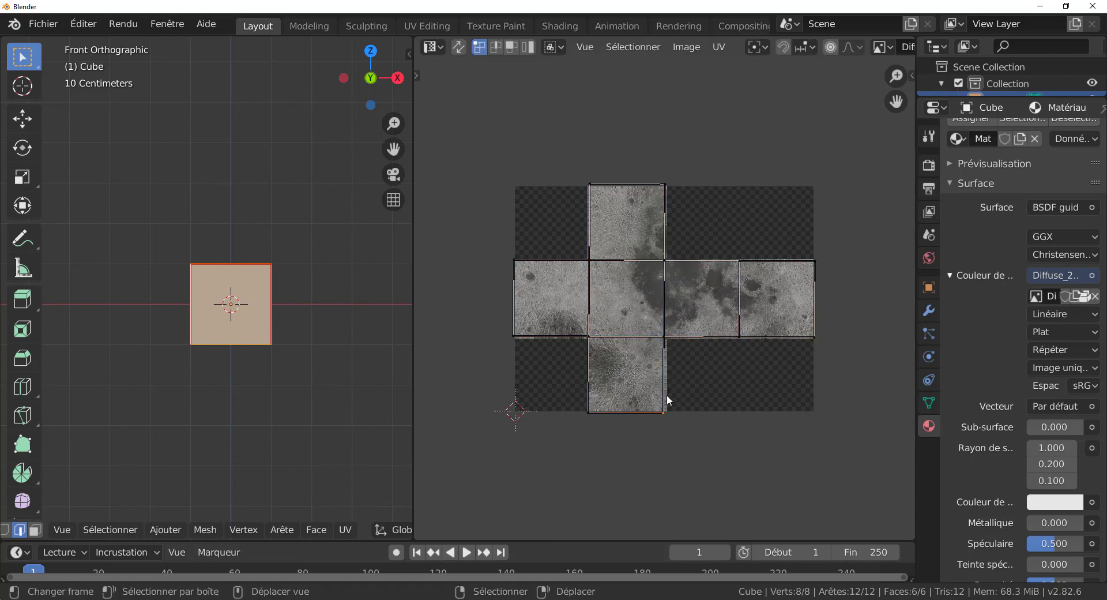
left_click(673, 340, "shift")
key("g")
key("x")
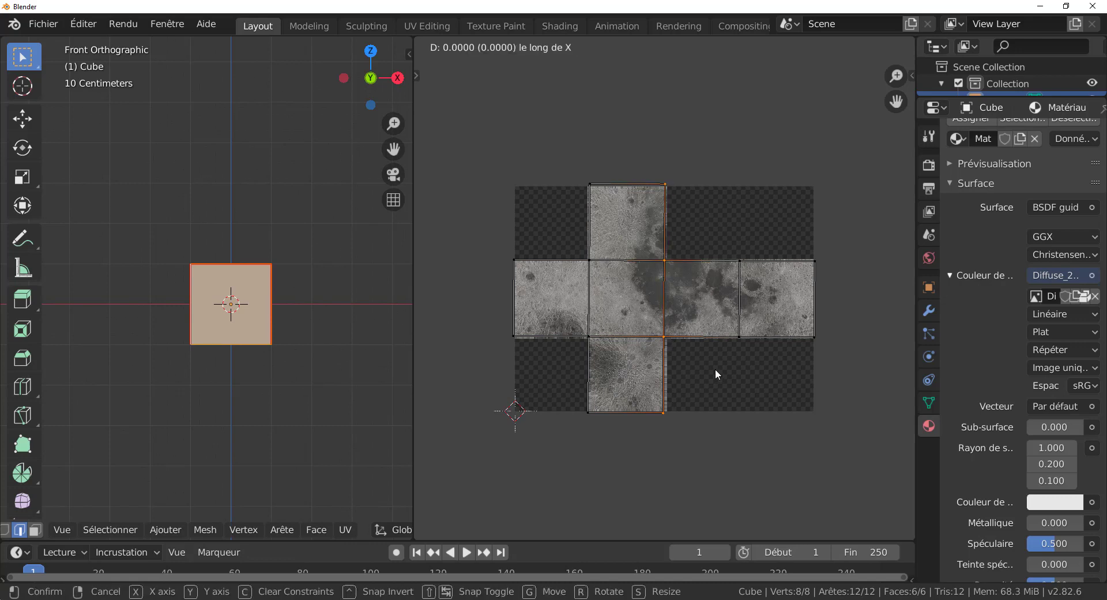
left_click(744, 358)
left_click(586, 181)
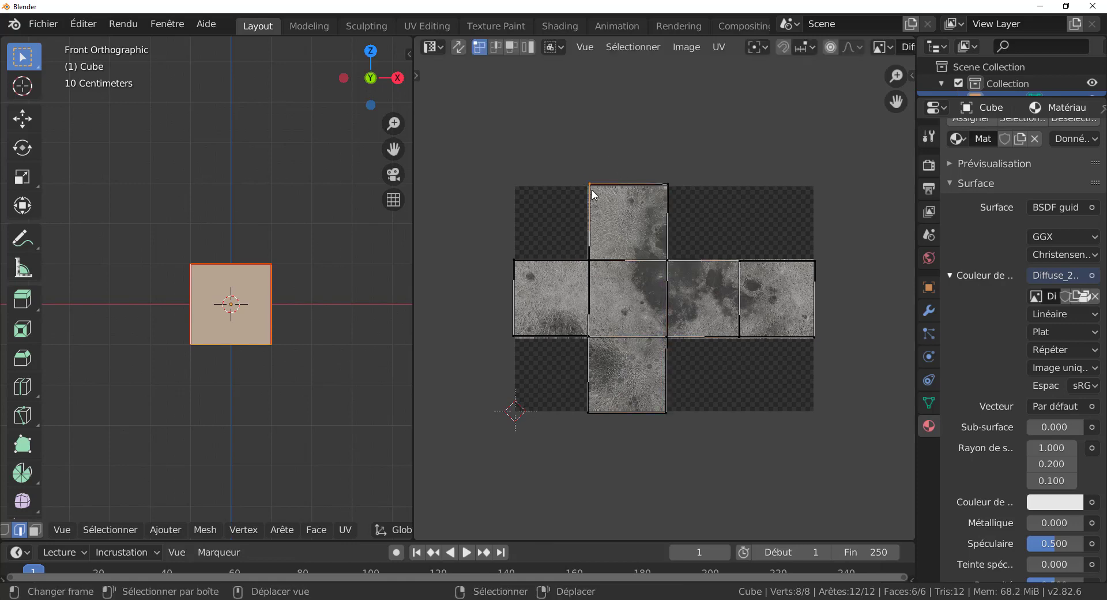
right_click(593, 259, "shift")
right_click(593, 331, "shift")
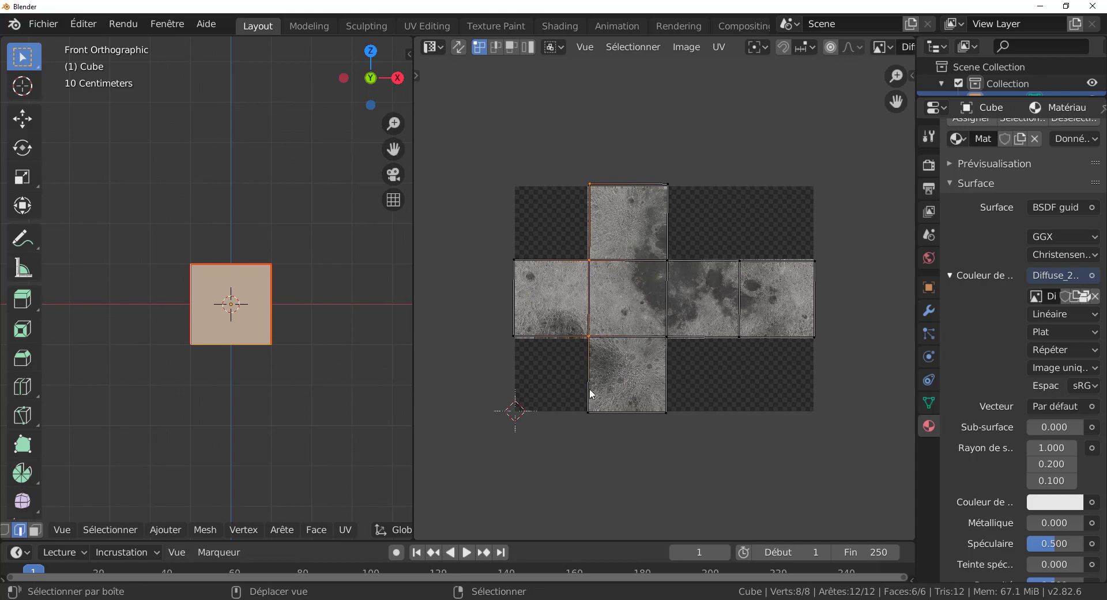
- Move the two right UV vertices of the cross's lower arm about 0.004 along X onto the texture's edge
scroll(589, 389, "up", 3)
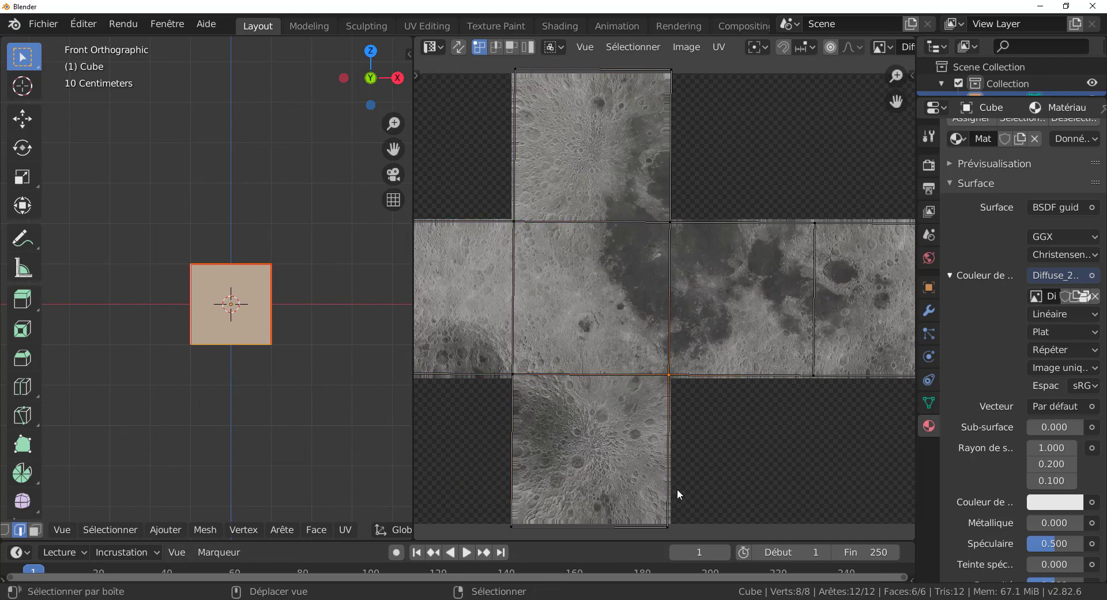
middle_click_drag(677, 489, 696, 424)
right_click(691, 459, "shift")
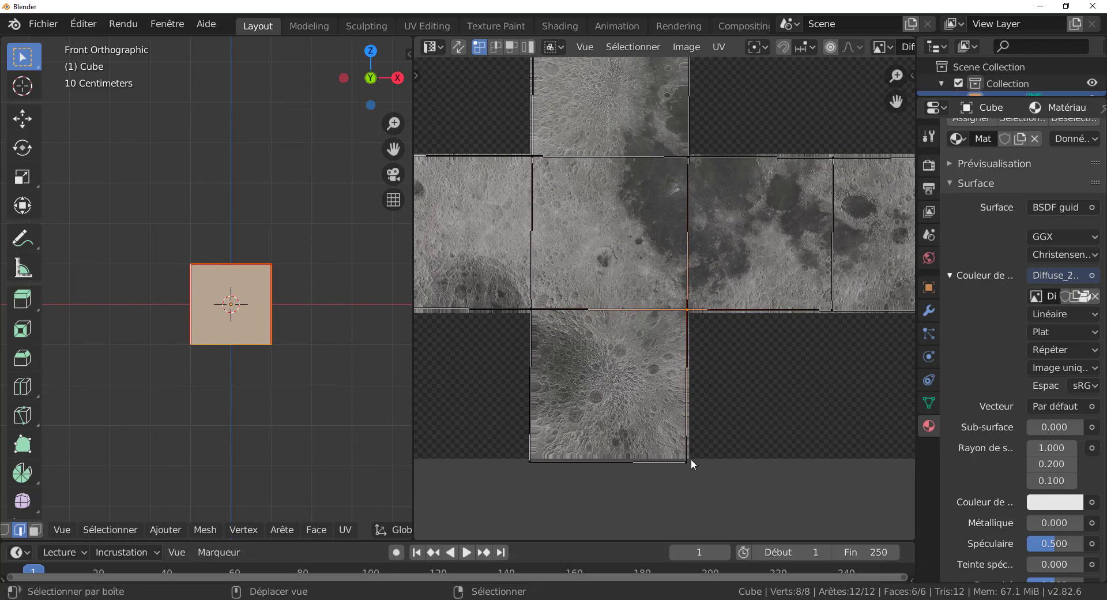
key("g")
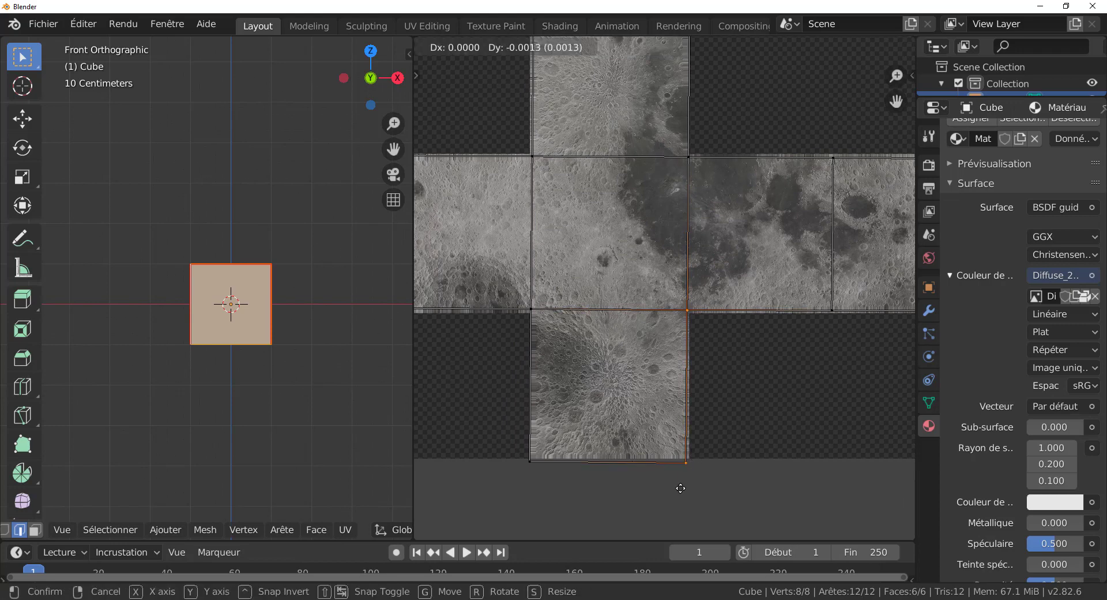
key("x")
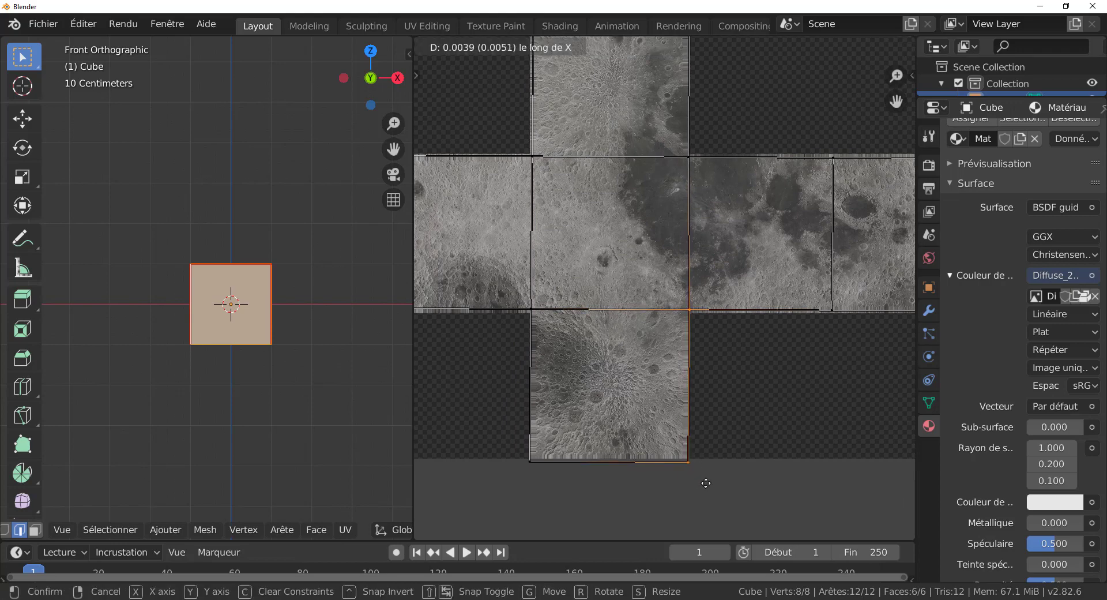
left_click(707, 484)
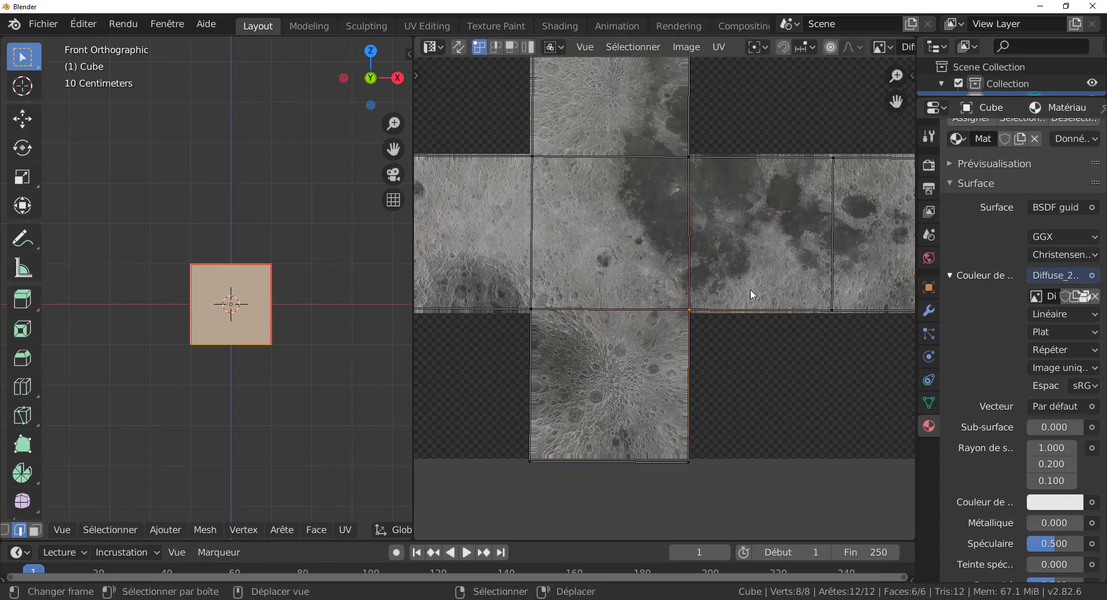
- Move the UV vertices along the right arm's lower edge slightly down to meet the texture's lower border
middle_click_drag(808, 292, 663, 285)
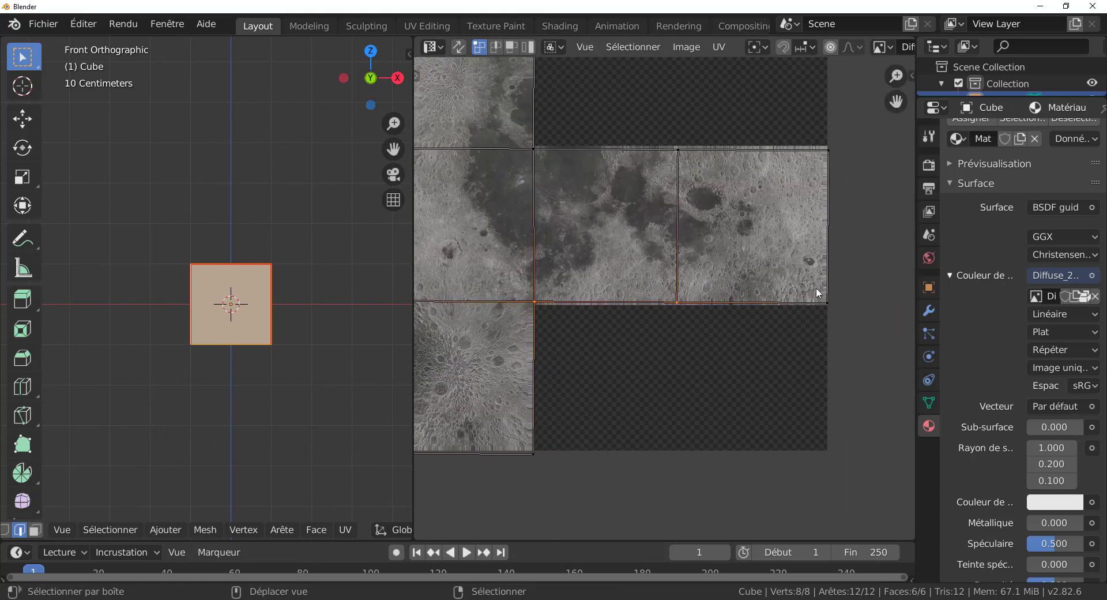
key("g")
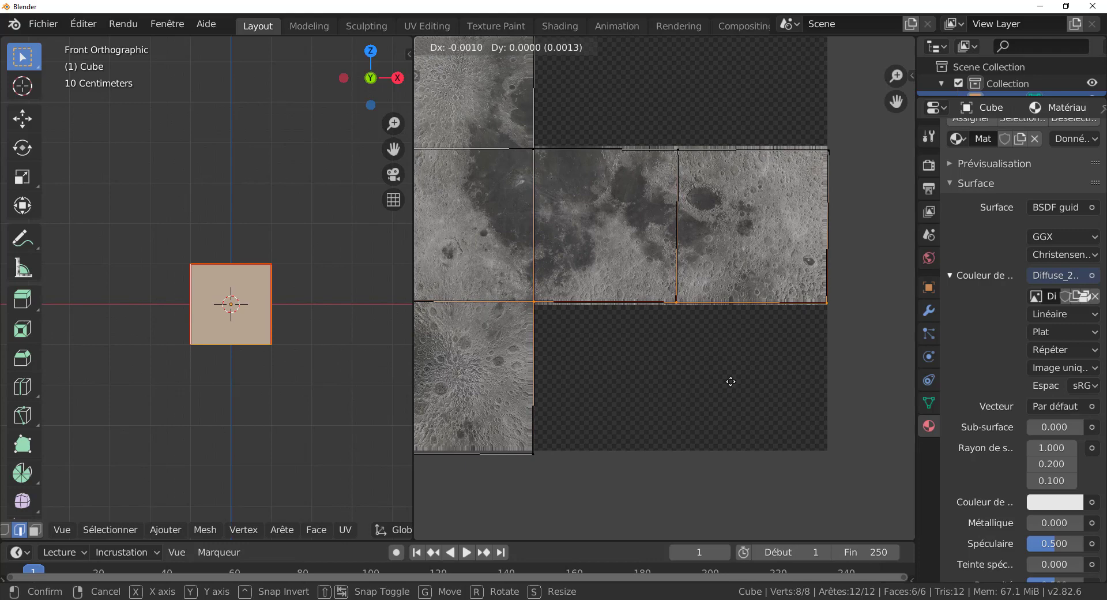
key("Escape")
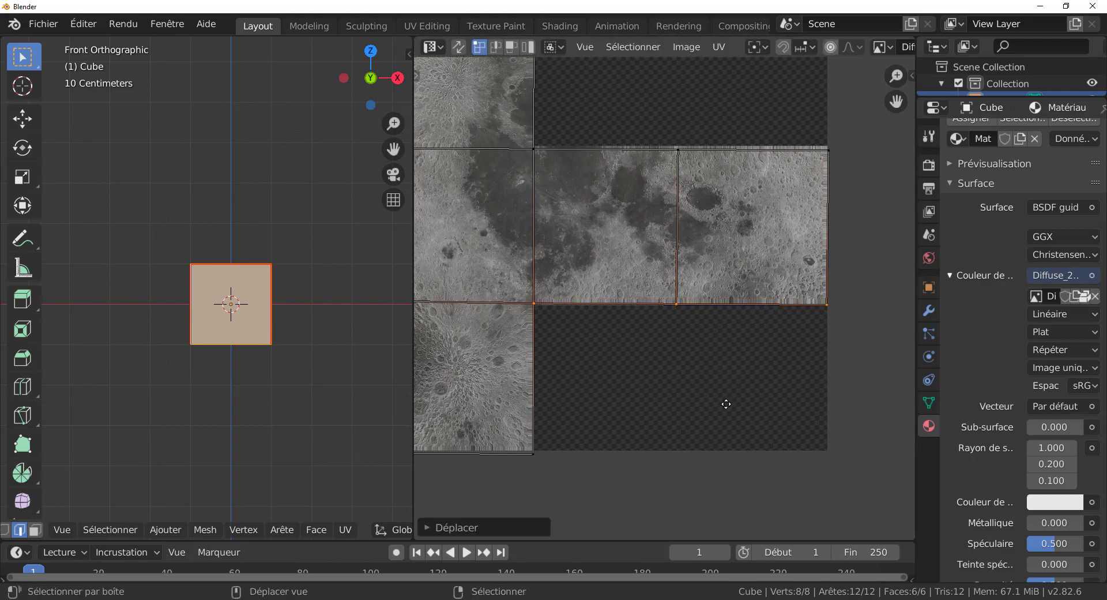
- Move the UV vertices along the right arm's upper edge slightly up to meet the texture's upper border
left_click(549, 143)
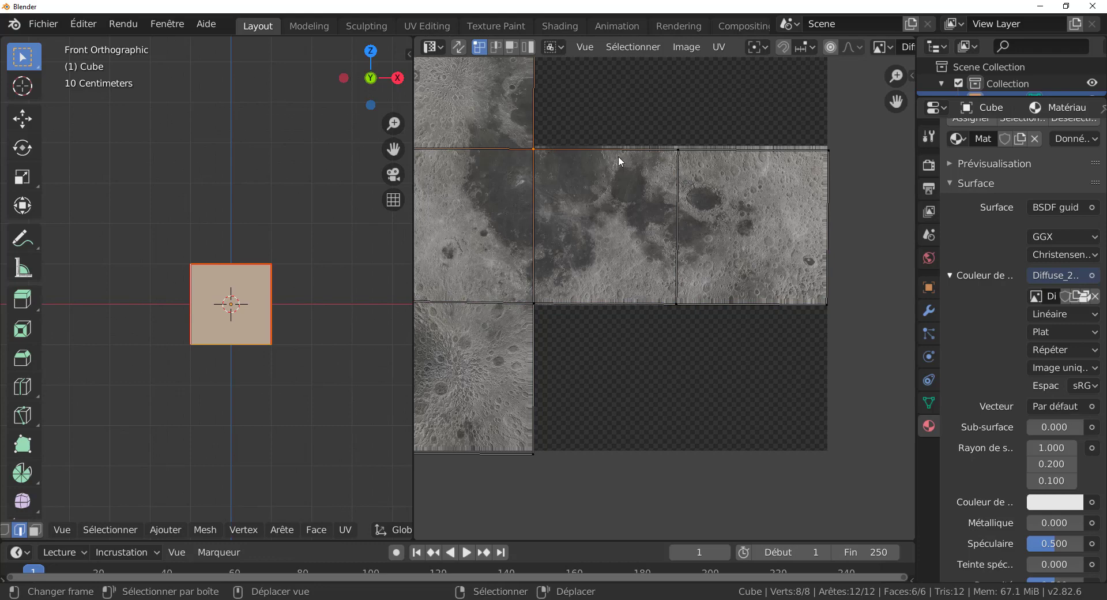
left_click(811, 150, "shift")
key("g")
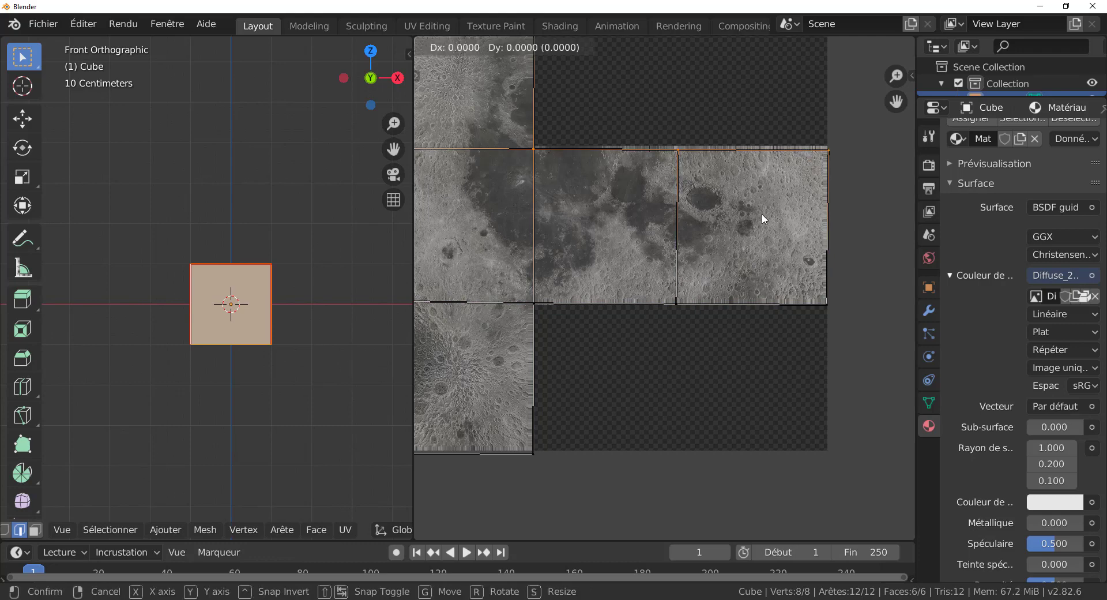
left_click(760, 180)
- Move the two left UV vertices of the cross's upper arm slightly toward negative X onto the texture's edge
middle_click_drag(687, 259, 828, 388)
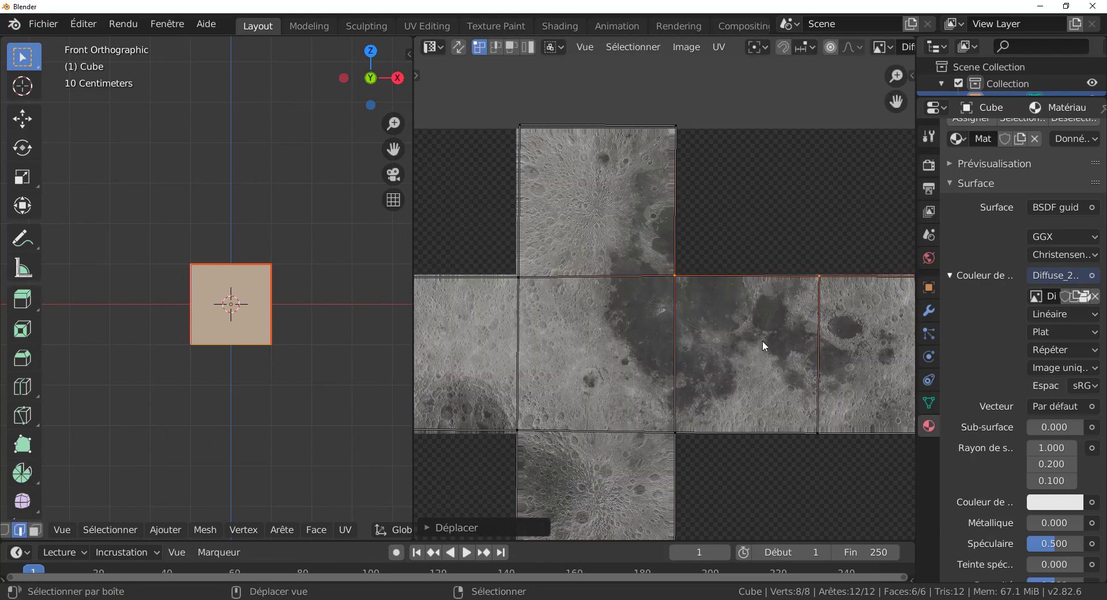
left_click(503, 110)
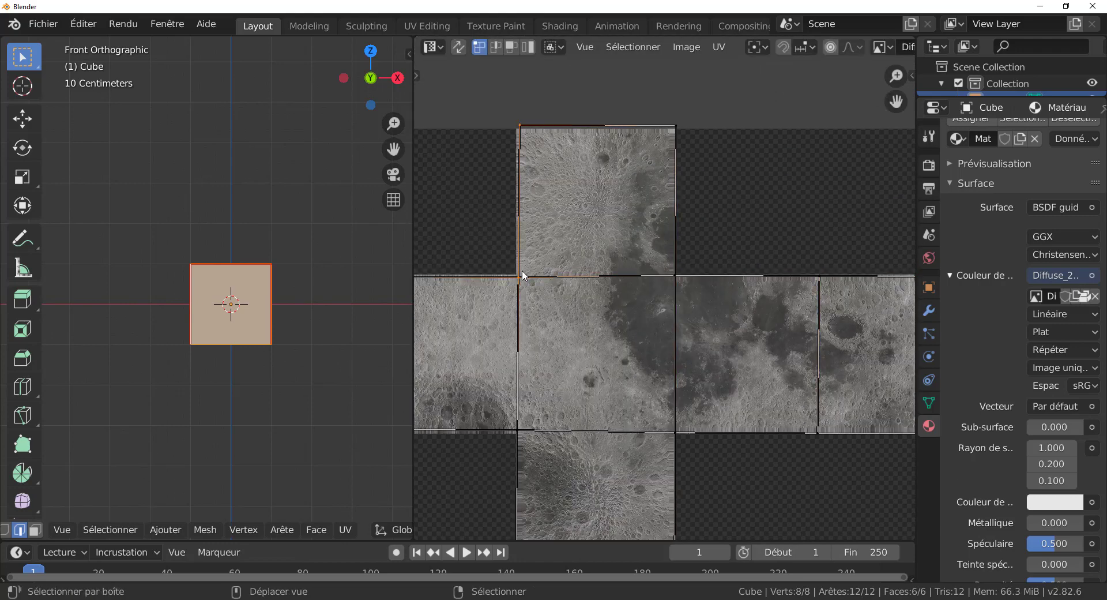
key("g")
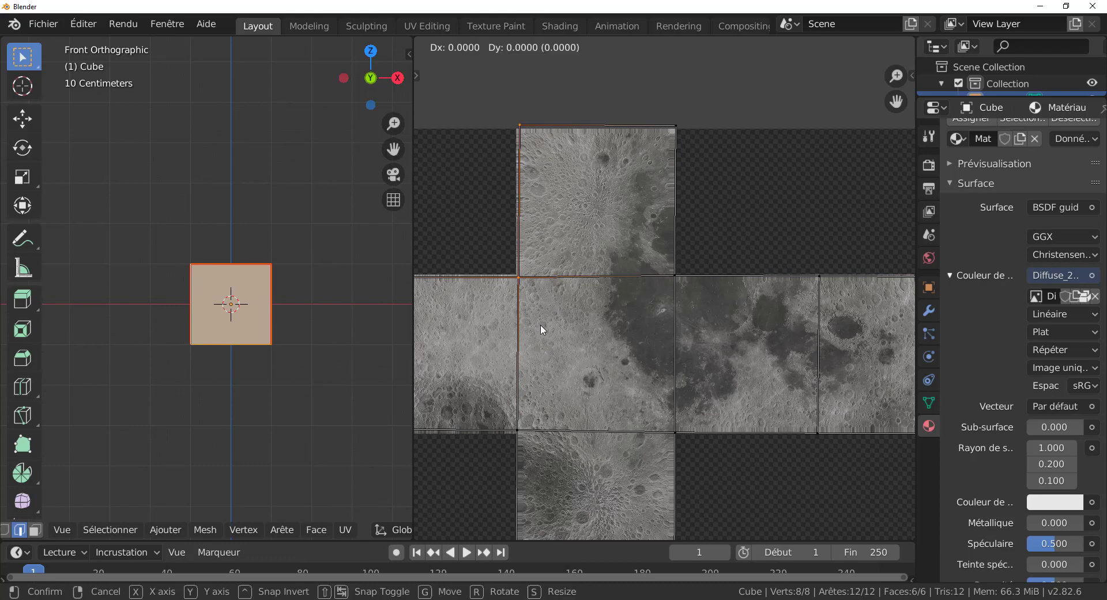
key("x")
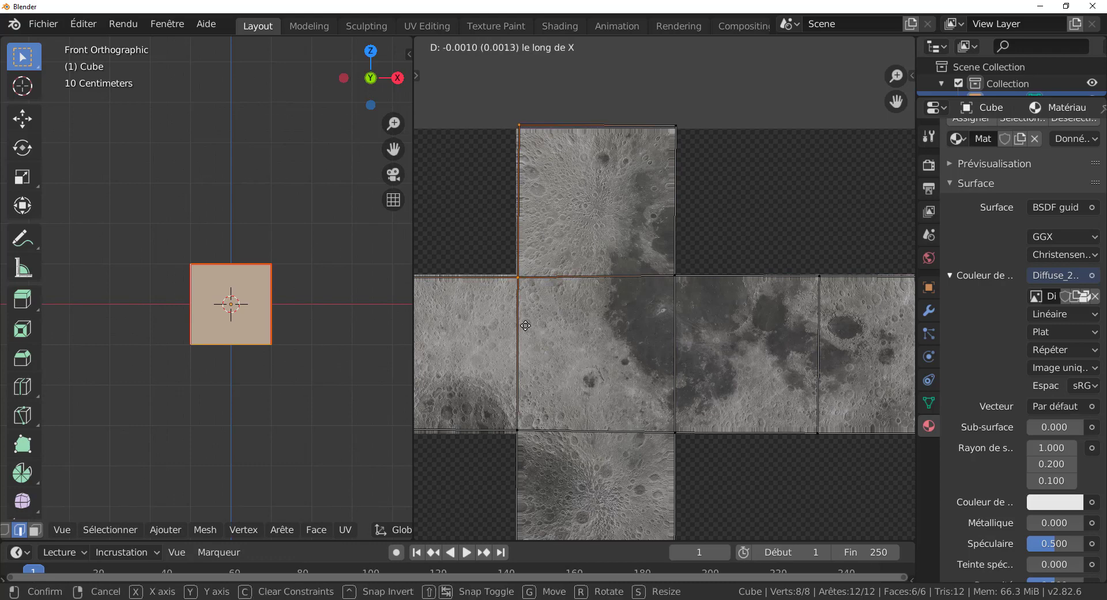
left_click(517, 330)
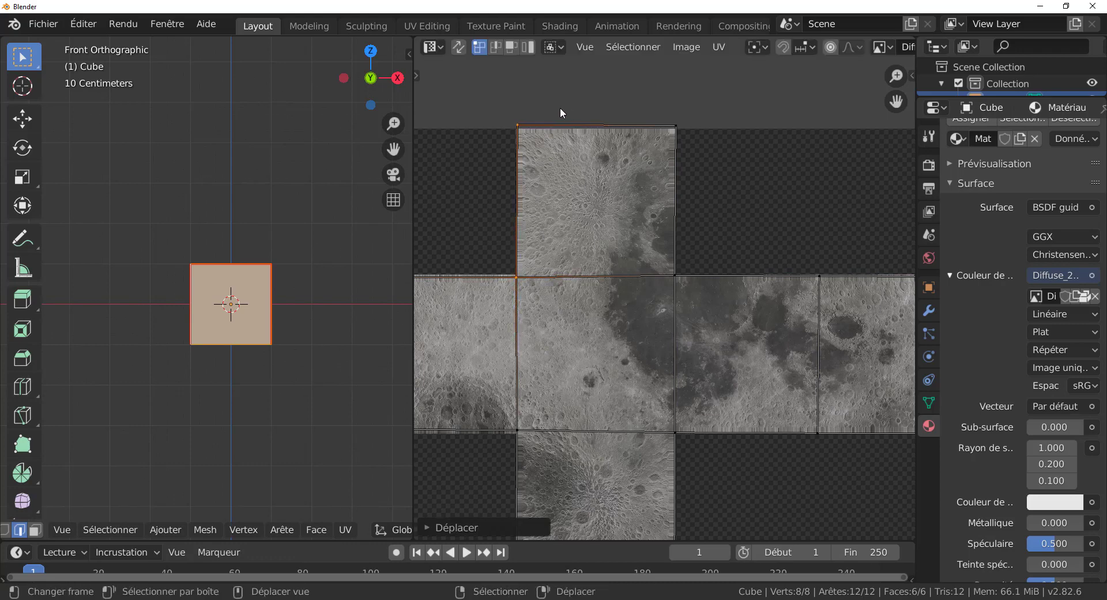
- Move the top edge vertices of the upper arm down by about 0.008 to match the image's top border
left_click(530, 105)
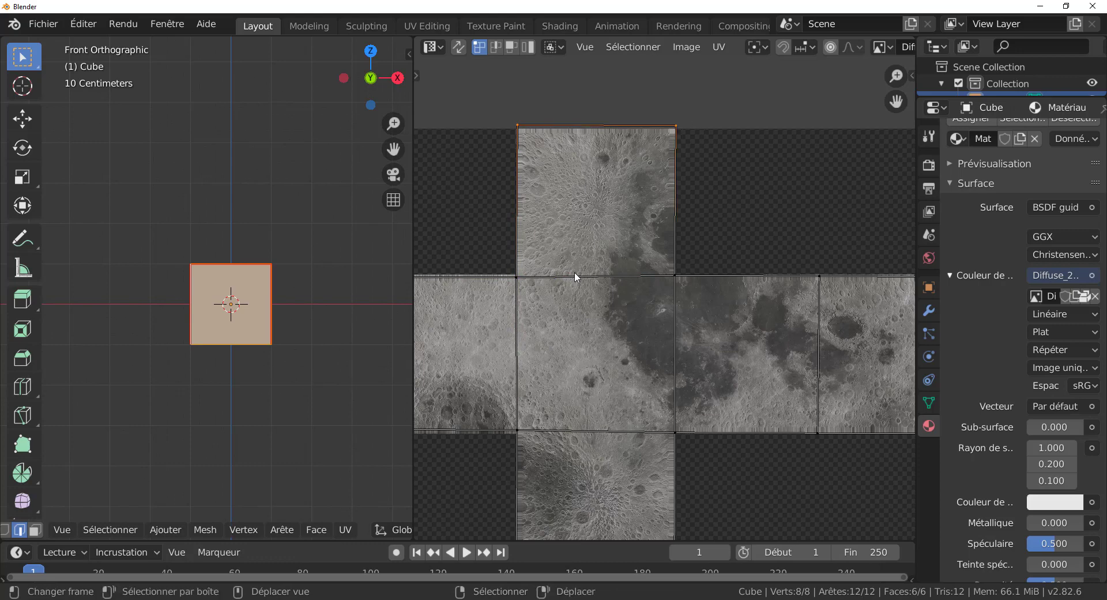
key("g")
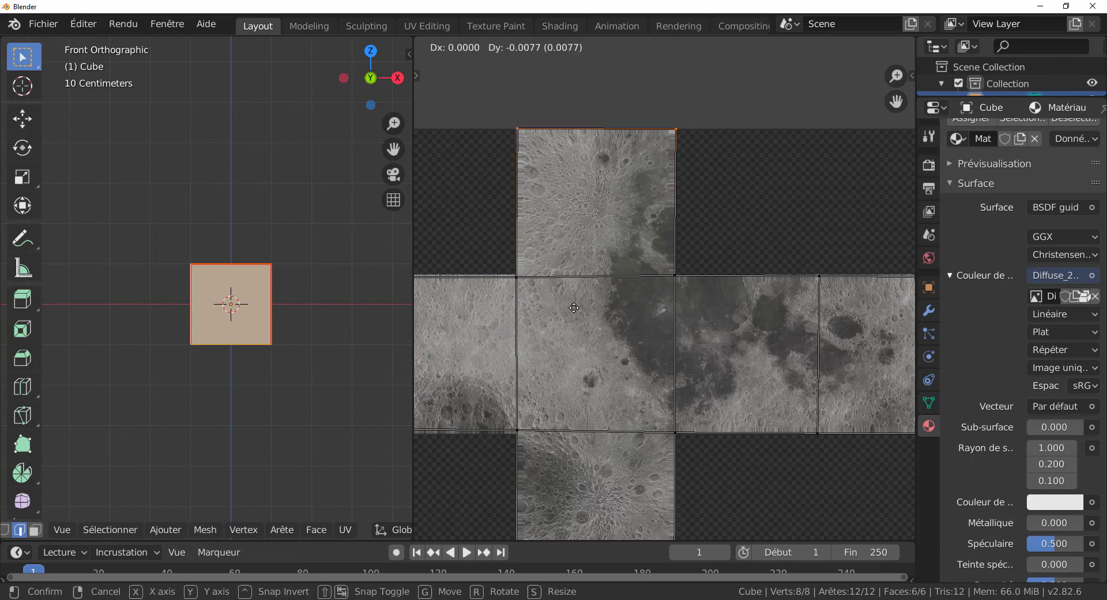
left_click(575, 306)
- Move the bottom edge vertices of the lower arm slightly up to match the image's bottom border
scroll(575, 306, "down", 1)
middle_click_drag(591, 299, 615, 137)
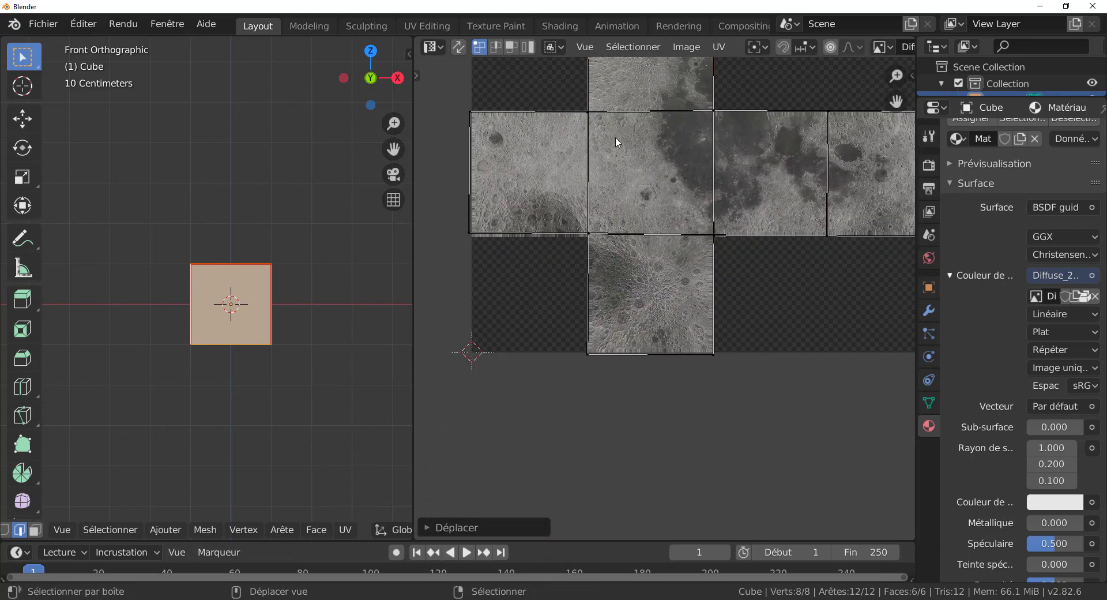
scroll(581, 333, "up", 3)
left_click(519, 397)
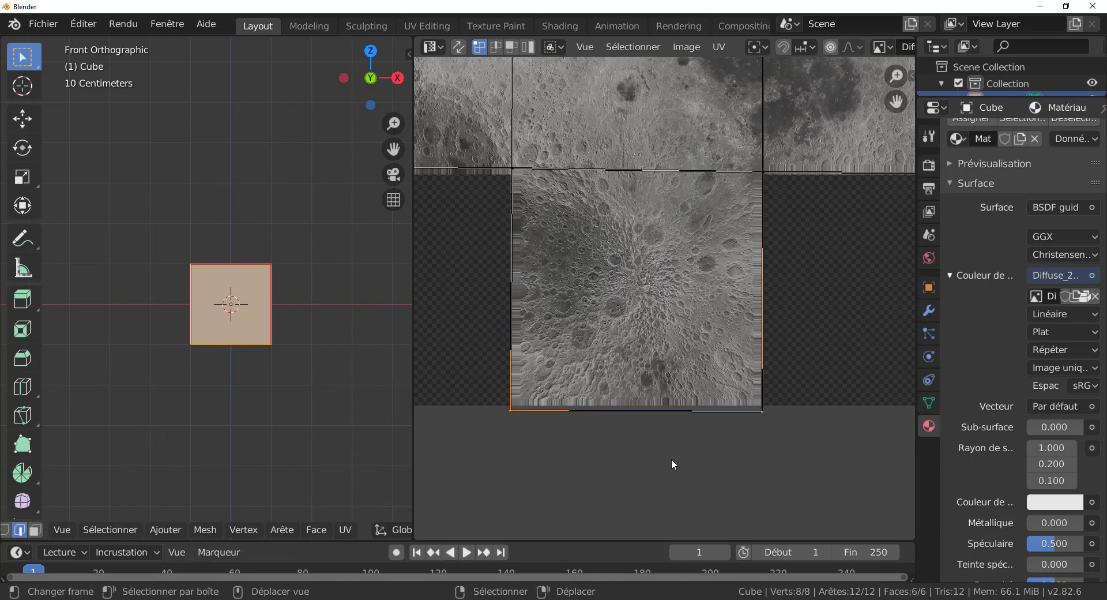
key("g")
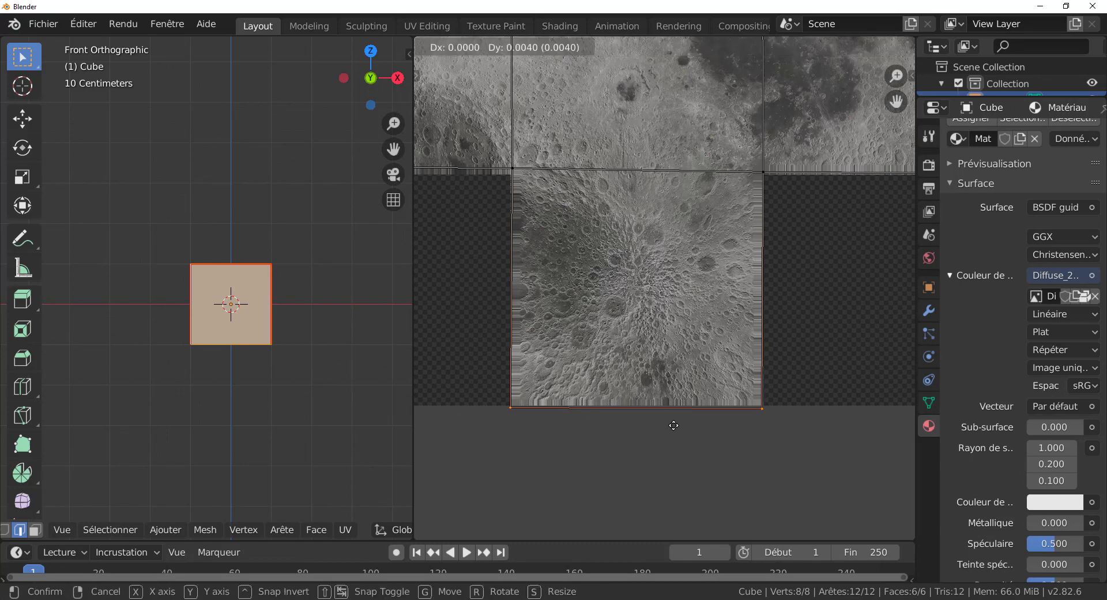
left_click(682, 407)
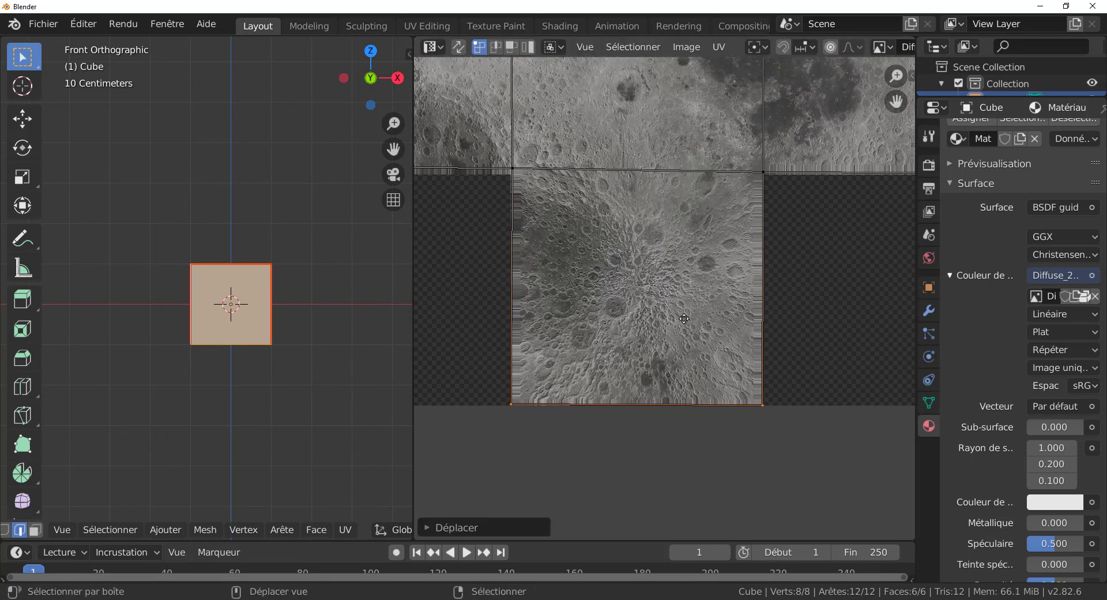
- Move the lower edge vertices of the left arm slightly down onto the texture's lower border
middle_click_drag(623, 290, 846, 328)
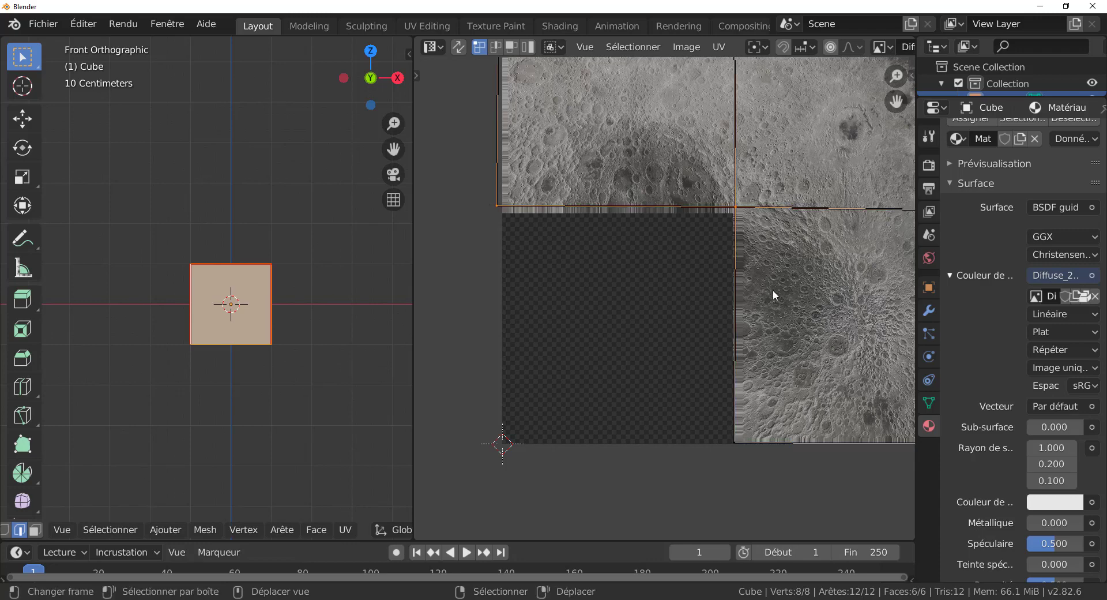
key("g")
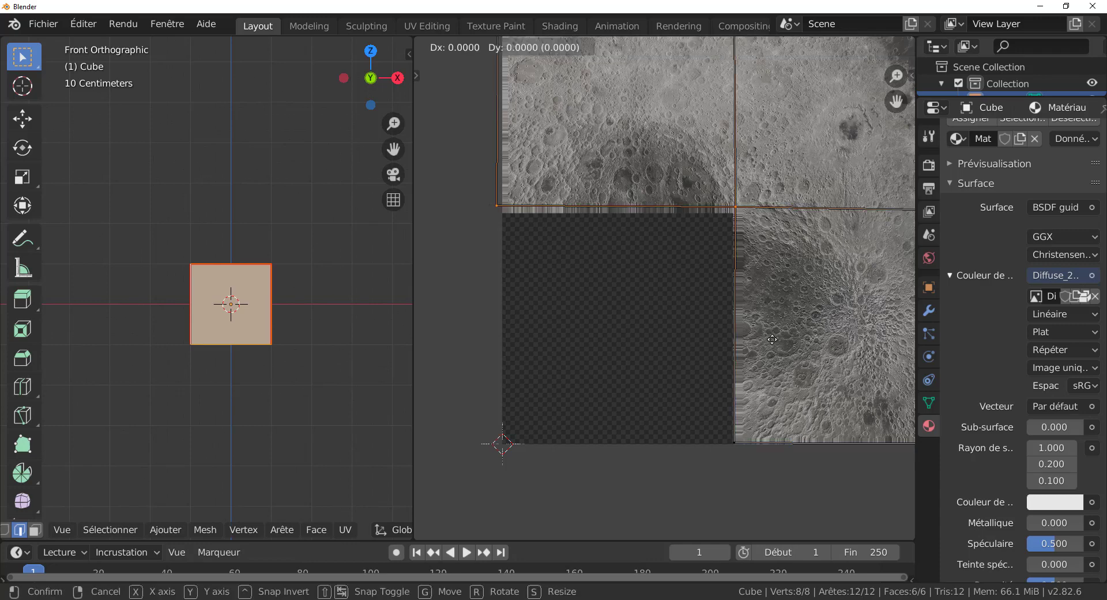
left_click(497, 247)
- Move the left arm's outer UV vertices about 0.006 along X onto the texture's left border
middle_click_drag(512, 215, 571, 328)
left_click(557, 76, "shift")
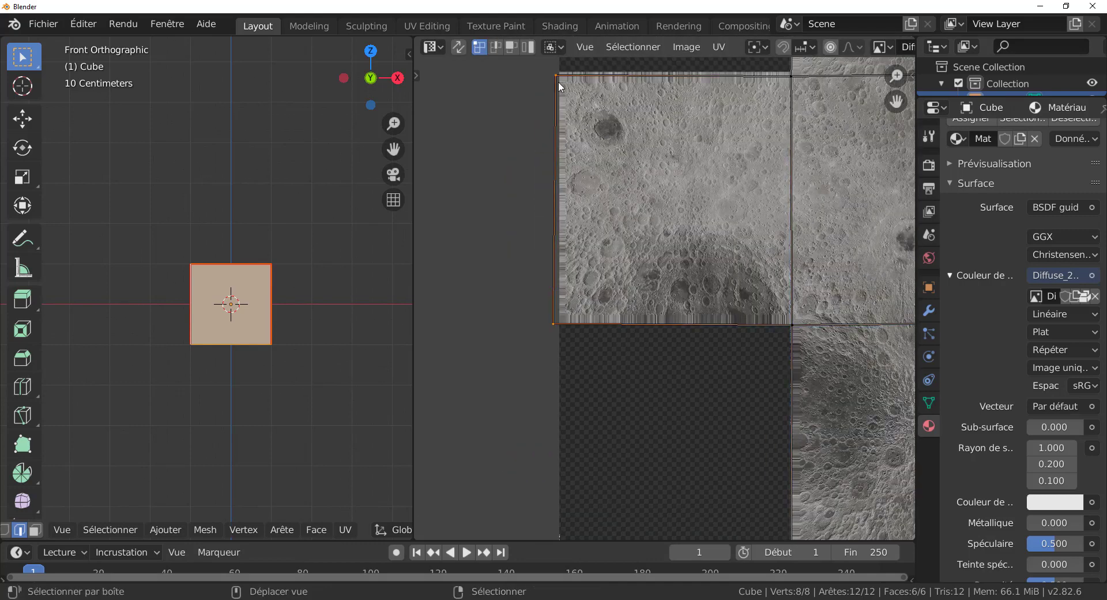
key("g")
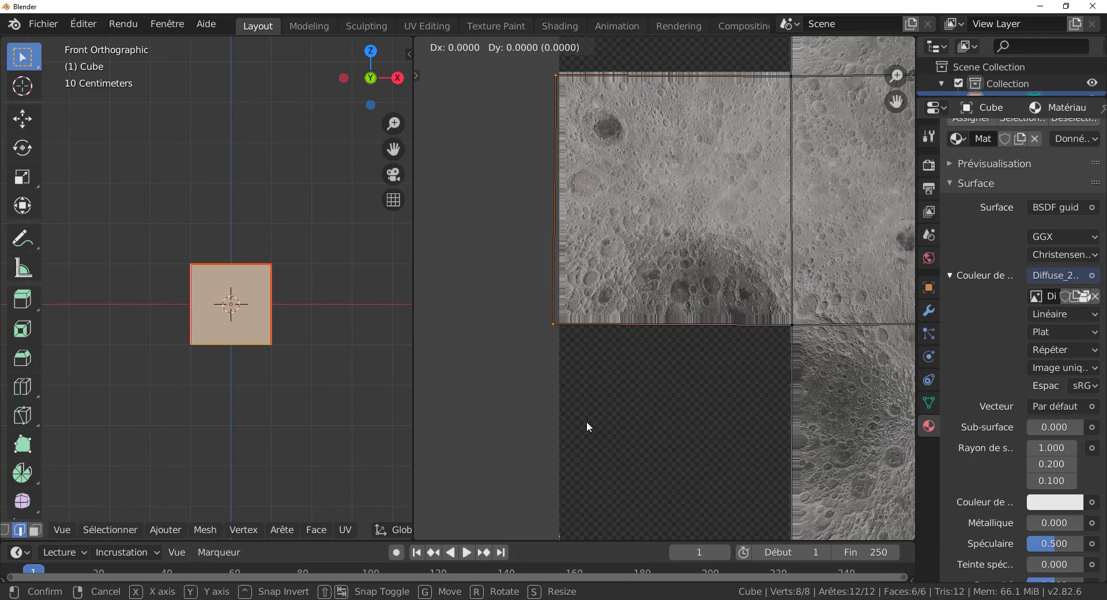
key("x")
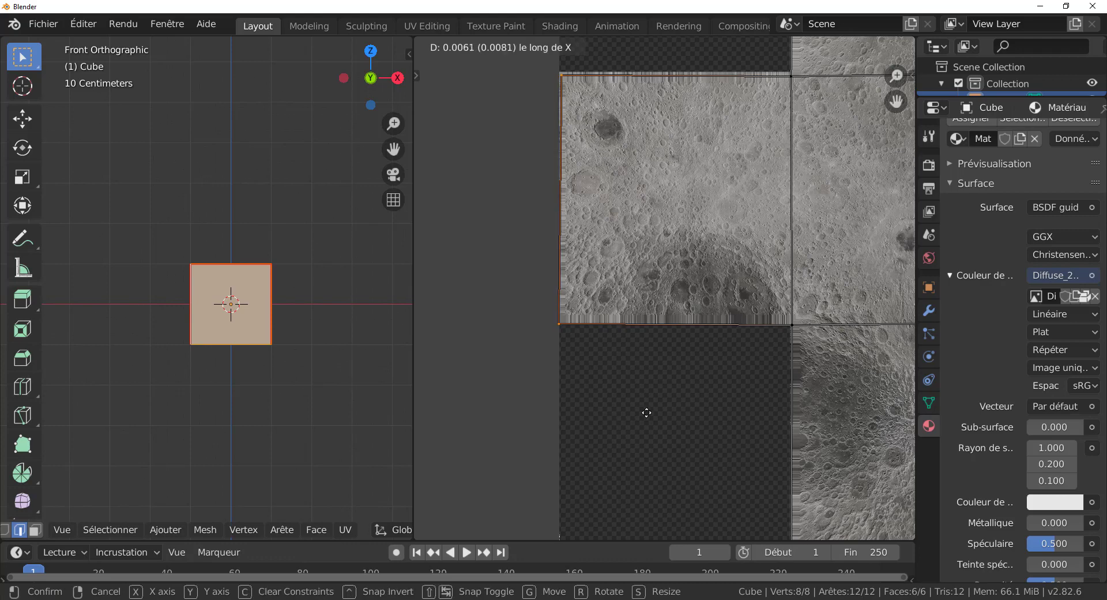
left_click(646, 413)
- Move the two upper UV vertices of the left arm slightly up onto the texture's upper border
middle_click_drag(582, 127, 546, 310)
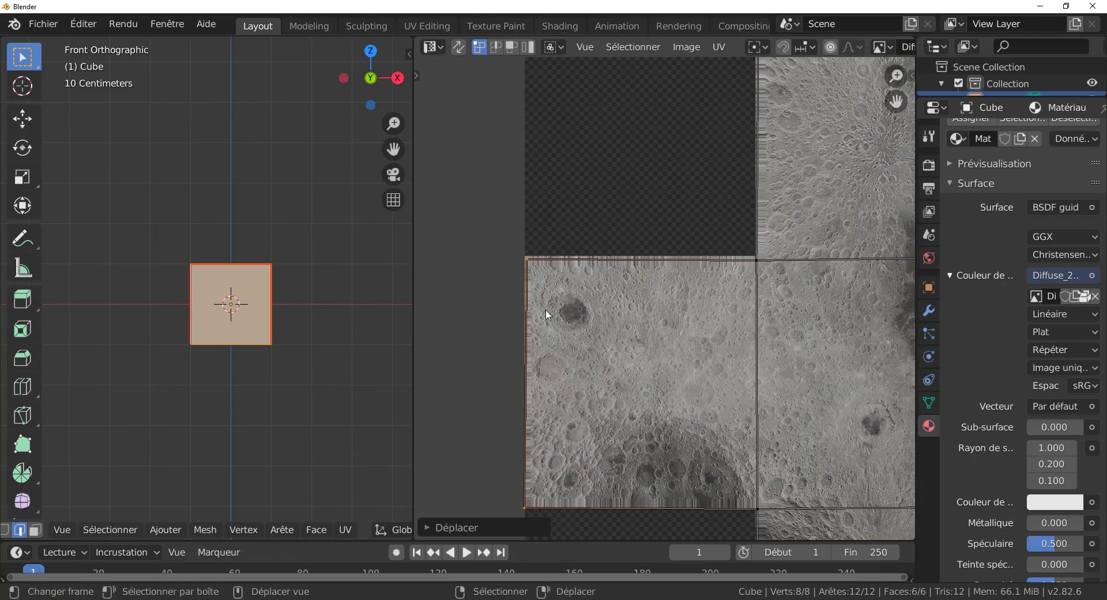
right_click(536, 259)
right_click(754, 266, "shift")
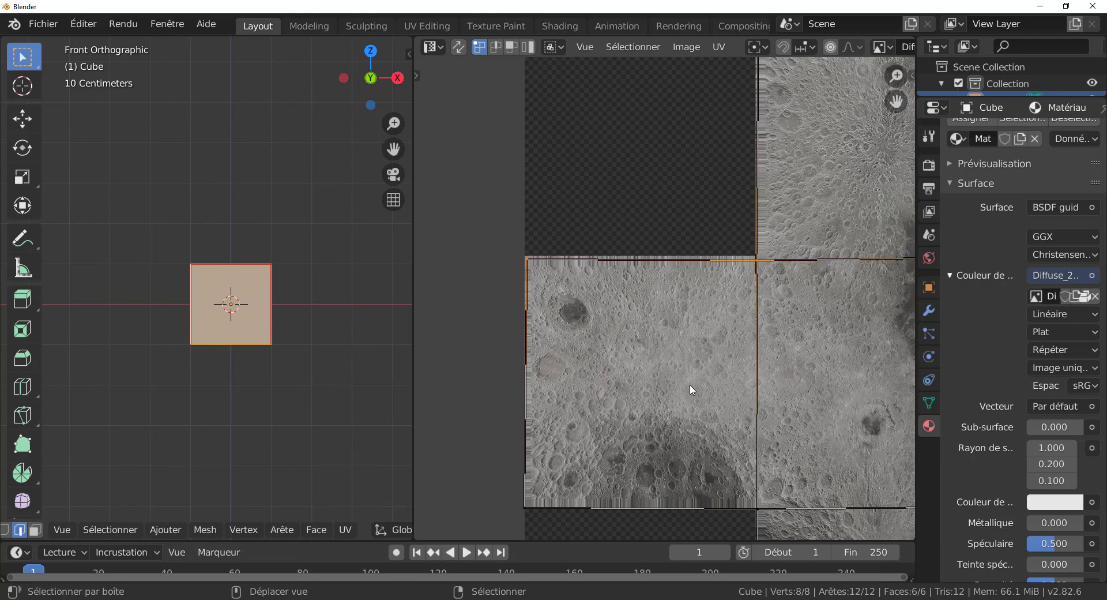
key("g")
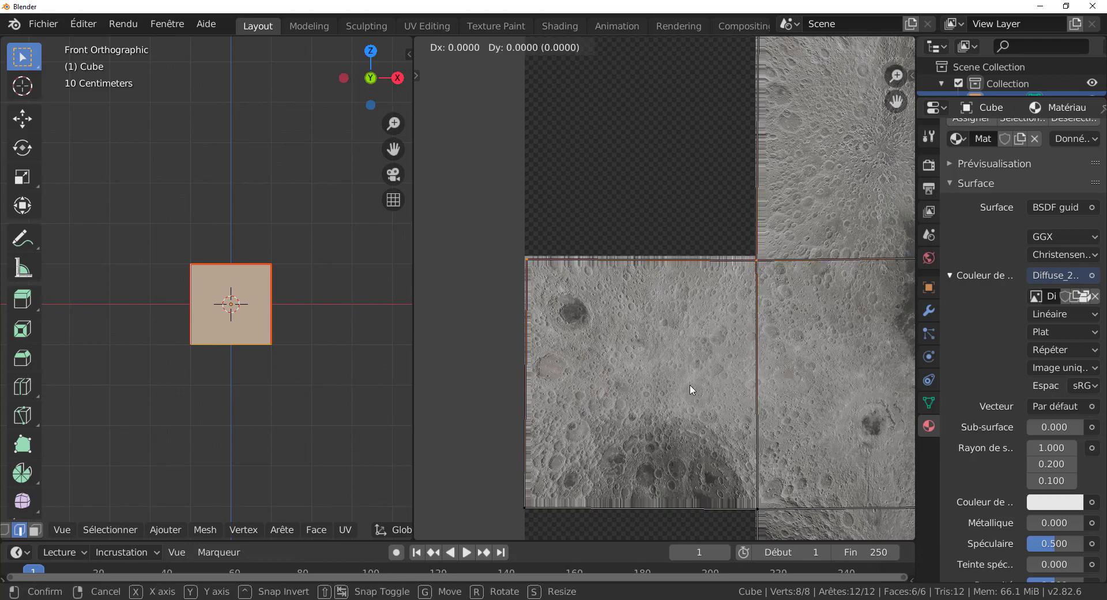
left_click(687, 344)
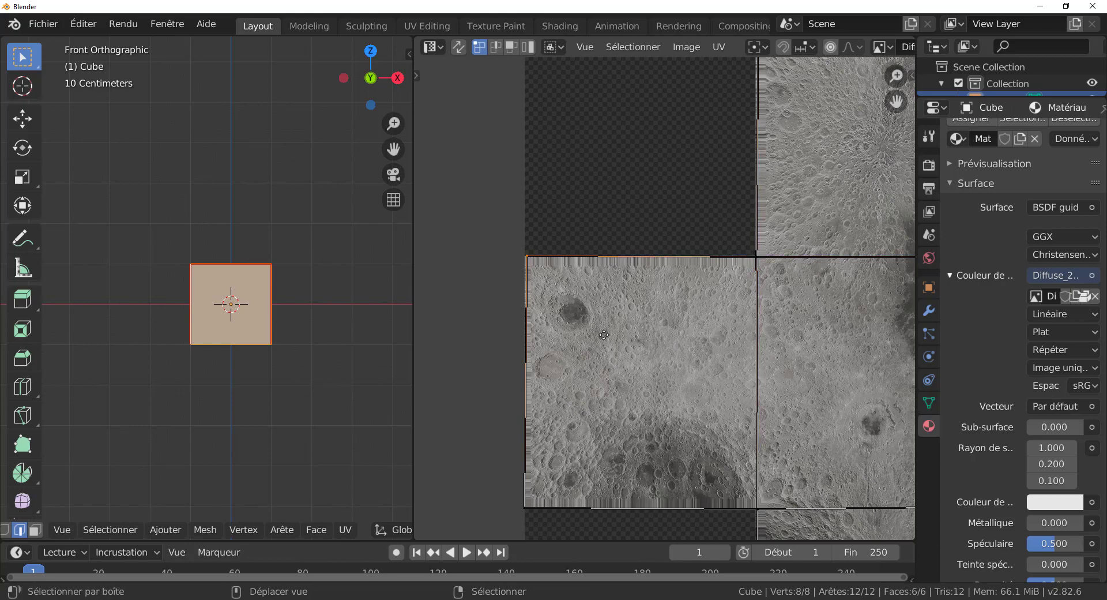
- Move the left arm's upper-left UV vertex slightly toward negative X onto the texture's corner
middle_click_drag(597, 327, 620, 366)
key("g")
key("x")
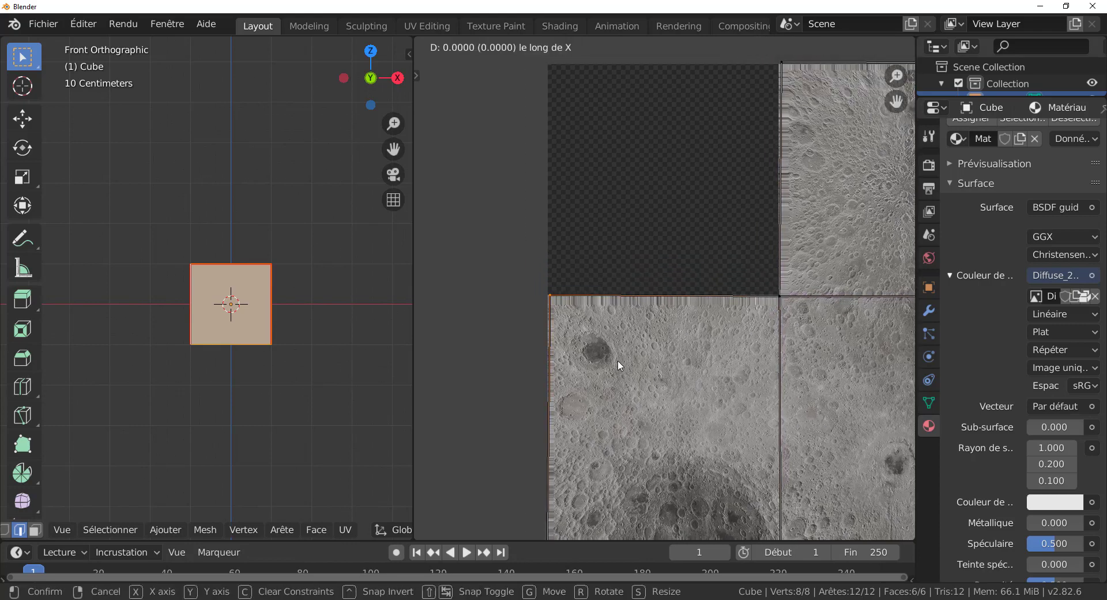
left_click(600, 367)
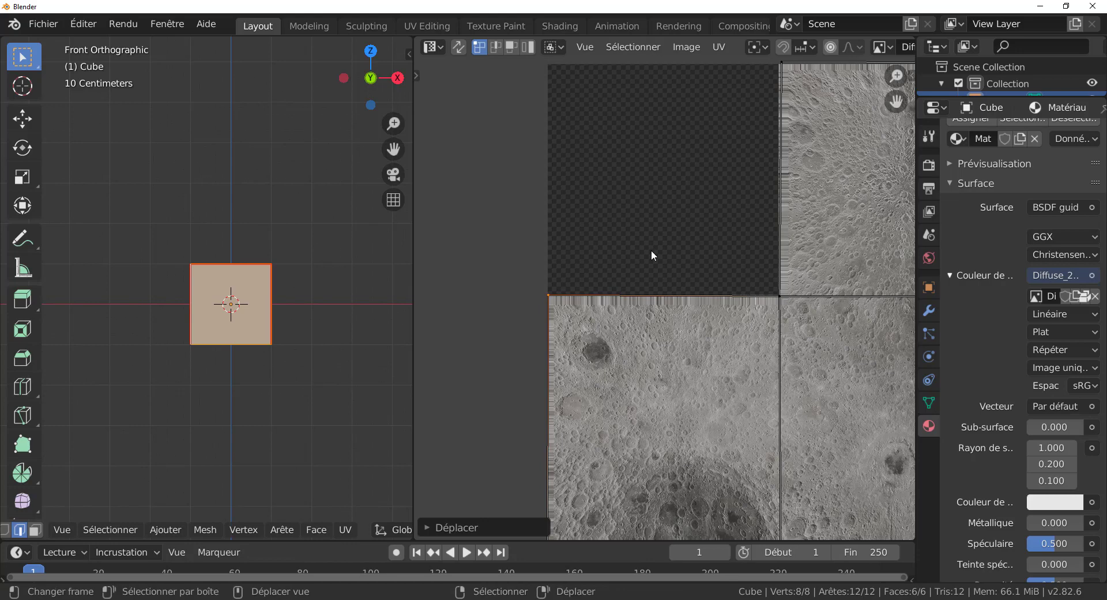
- Move the upper arm's top-left UV vertex slightly down and left onto the texture's corner
scroll(652, 250, "down", 1)
middle_click_drag(692, 236, 606, 314)
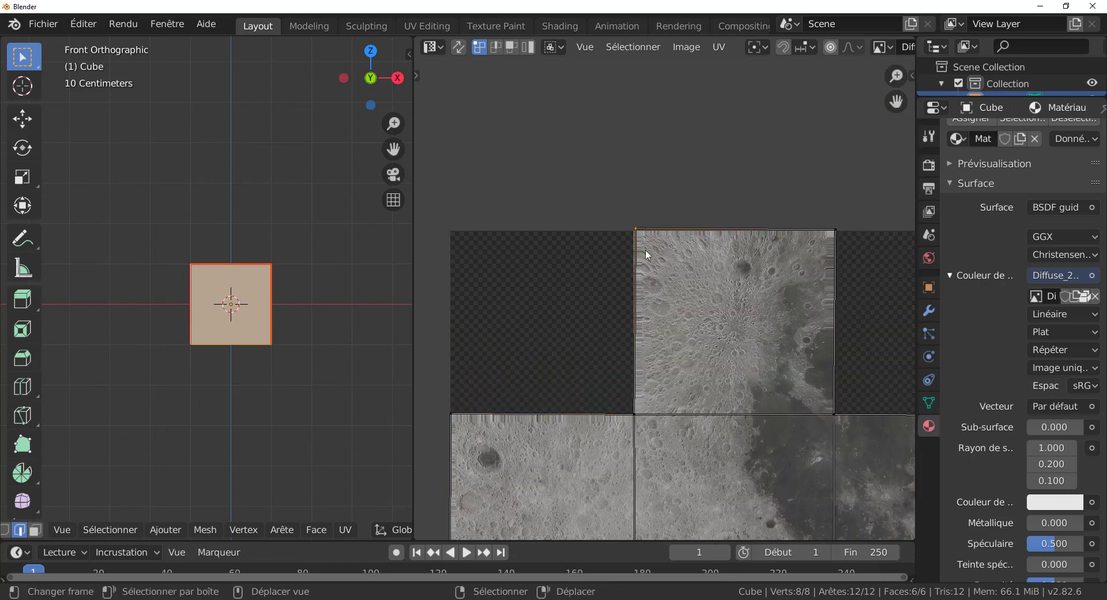
scroll(646, 276, "up", 2)
key("g")
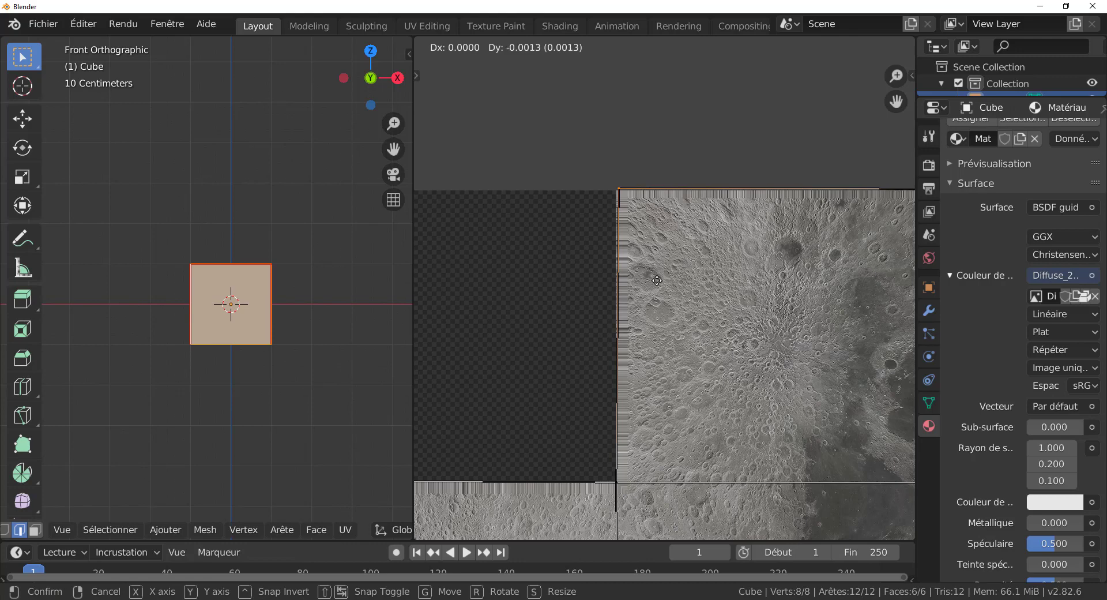
left_click(667, 297)
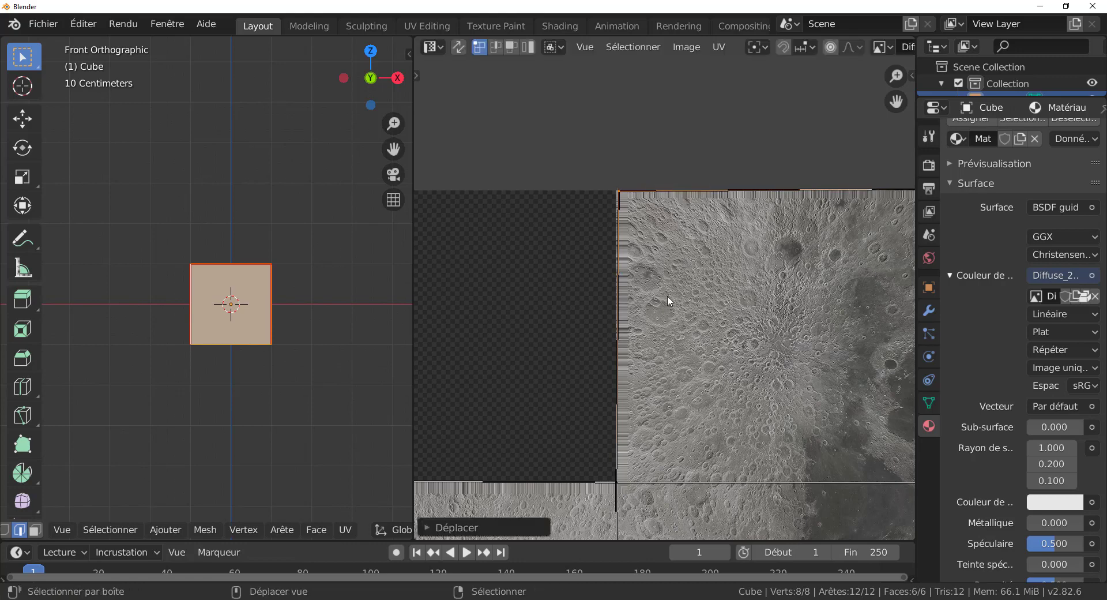
key("g")
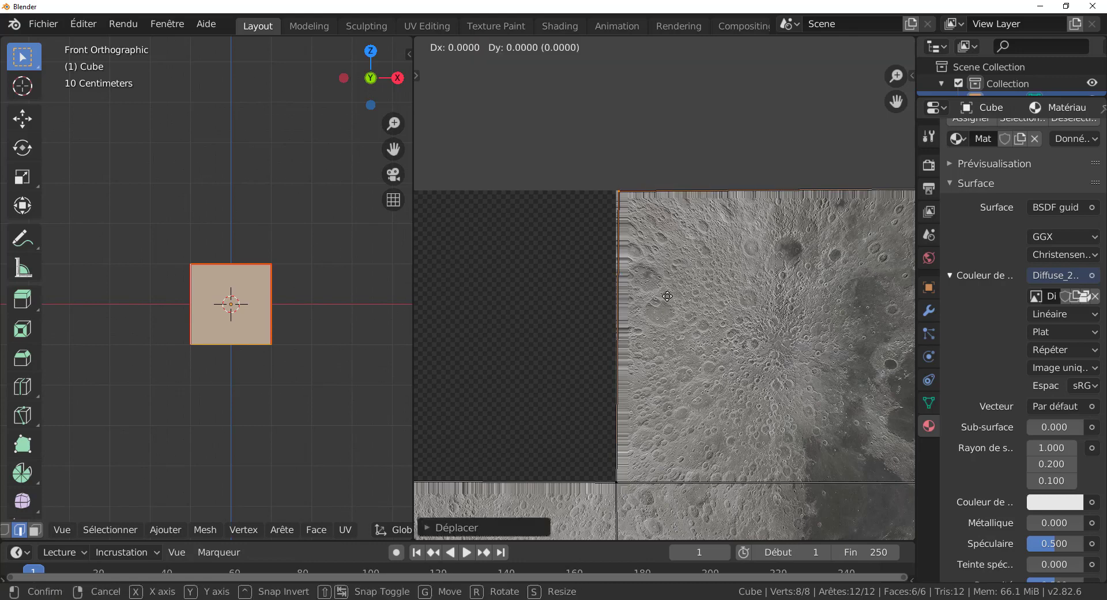
left_click(688, 294)
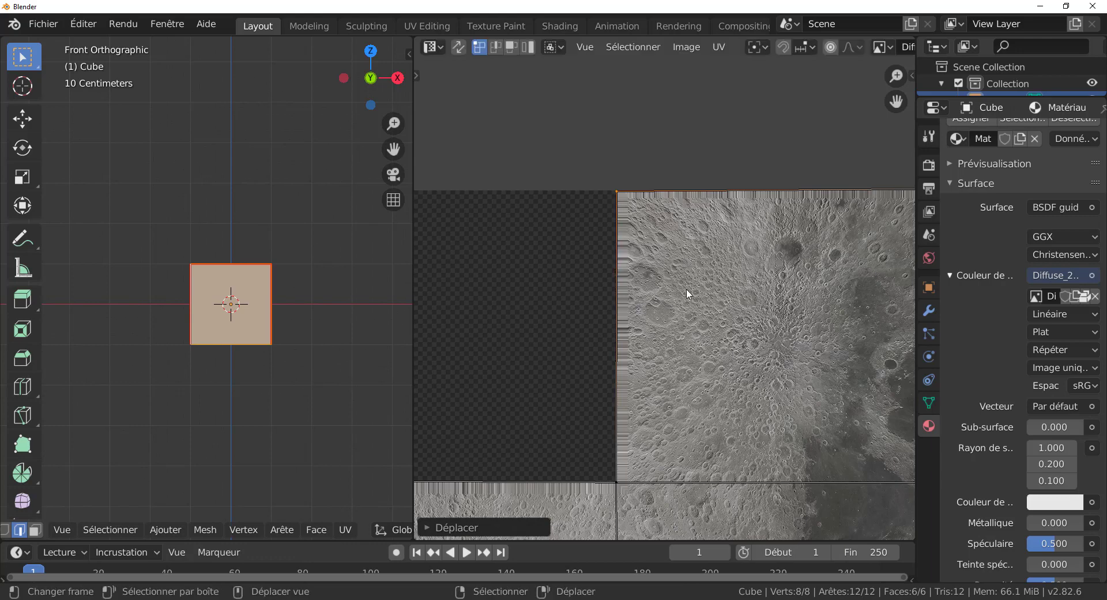
- Move the upper arm's top-right UV vertex slightly down and left onto the texture's corner
middle_click_drag(688, 294, 544, 313)
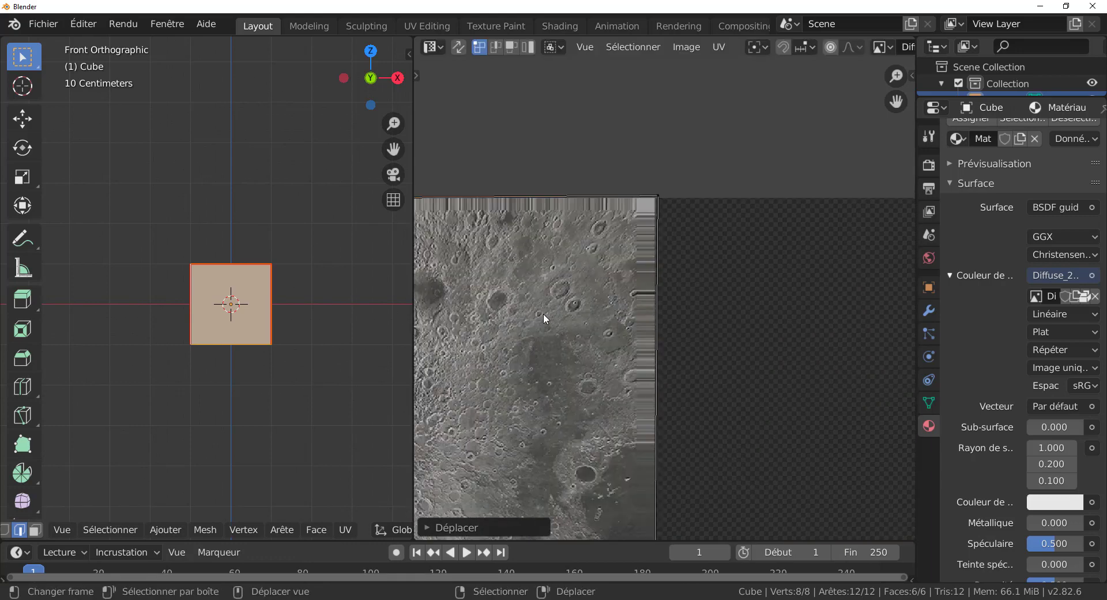
scroll(544, 313, "up", 1)
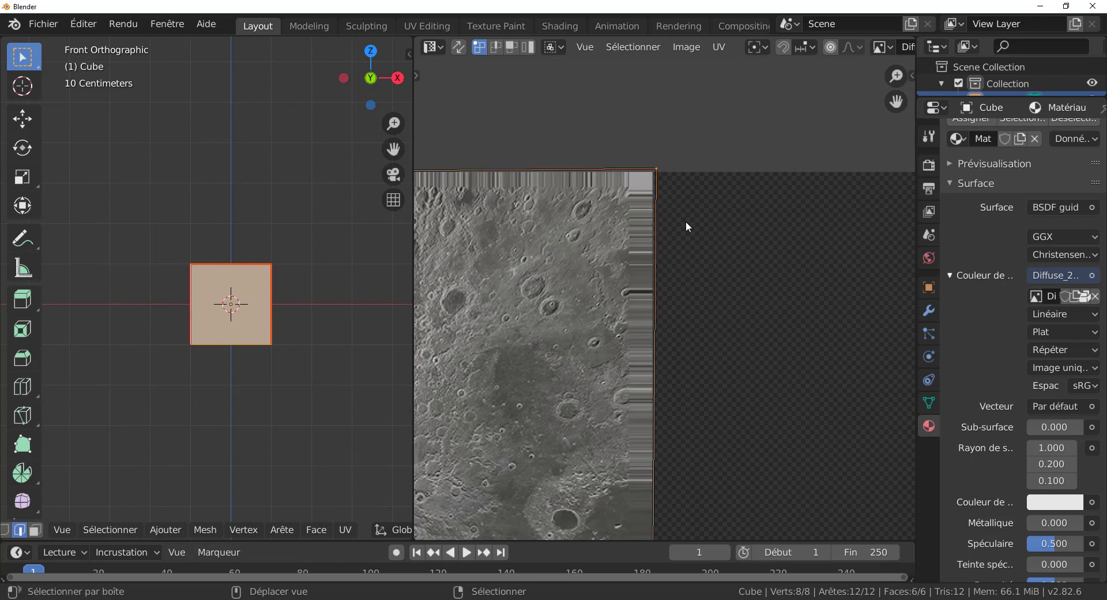
middle_click_drag(686, 226, 806, 291)
key("g")
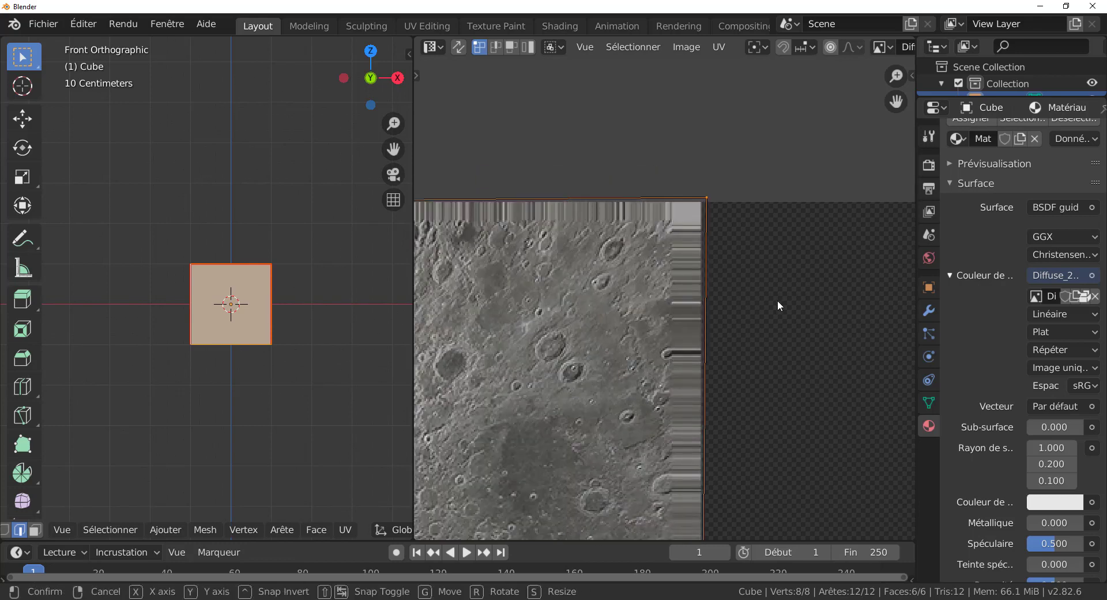
left_click(714, 344)
- Check the whole UV cross against the texture and show the cube in Material Preview shading from a perspective view
scroll(714, 344, "down", 4)
scroll(687, 334, "up", 4)
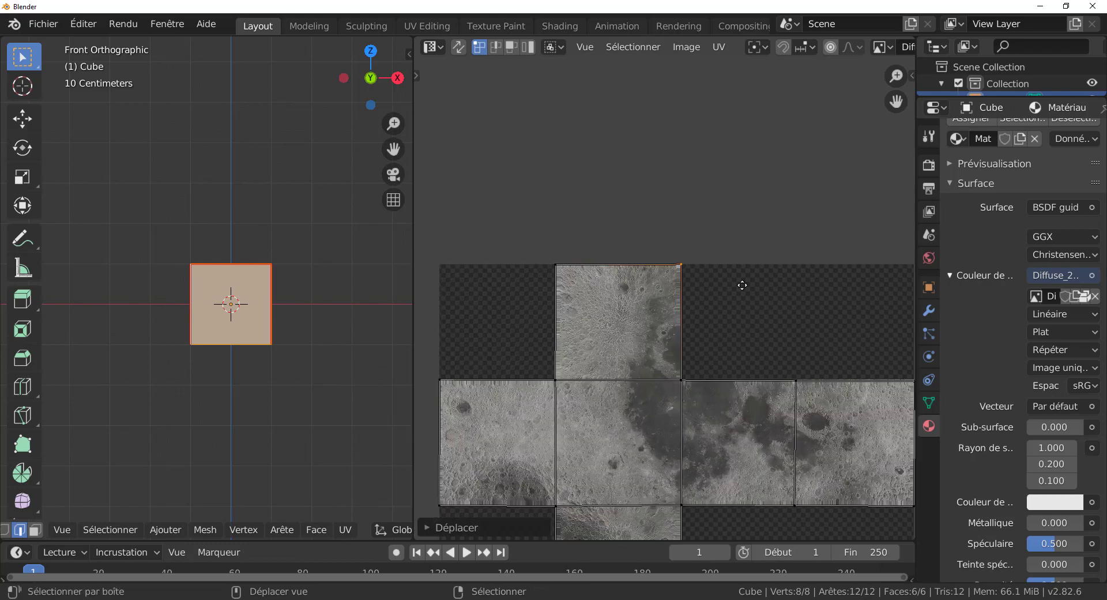
middle_click_drag(768, 303, 774, 352, "ctrl")
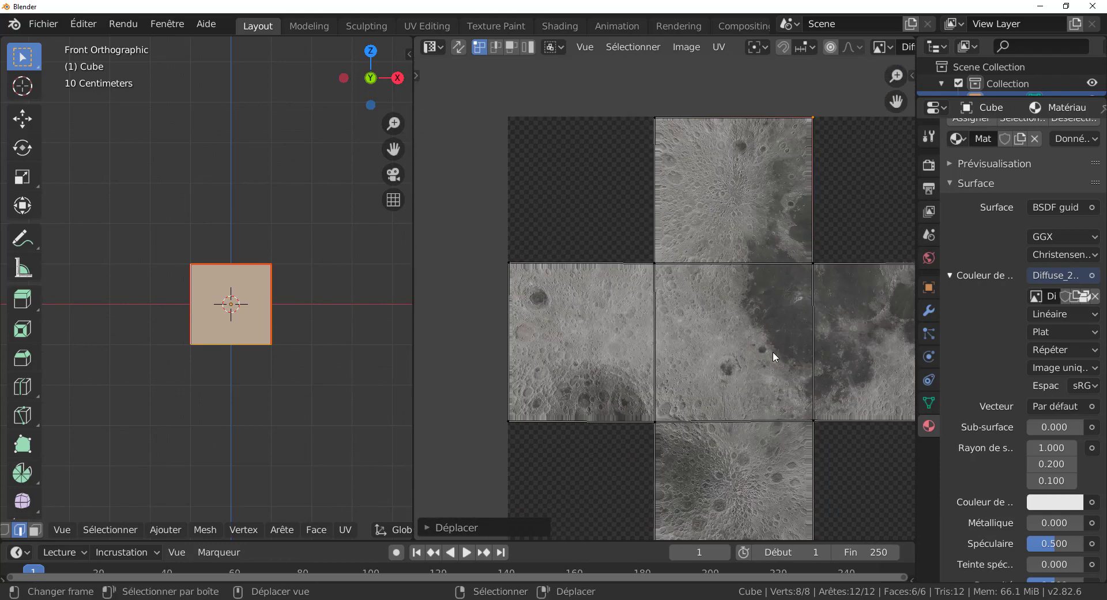
scroll(773, 352, "down", 4)
middle_click_drag(773, 348, 658, 348)
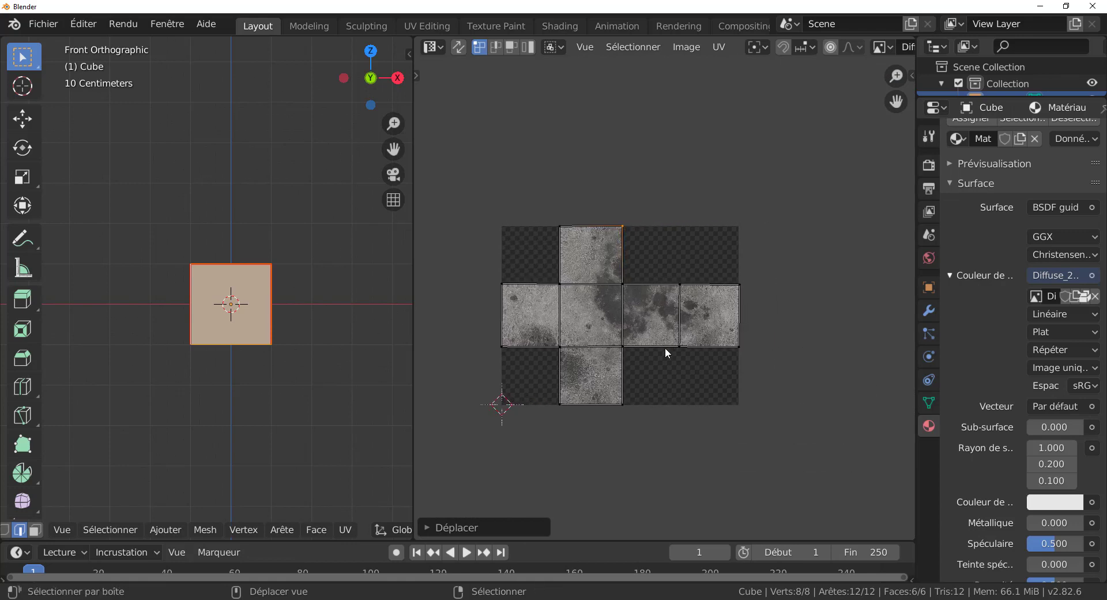
scroll(343, 530, "down", 4)
scroll(344, 529, "down", 6)
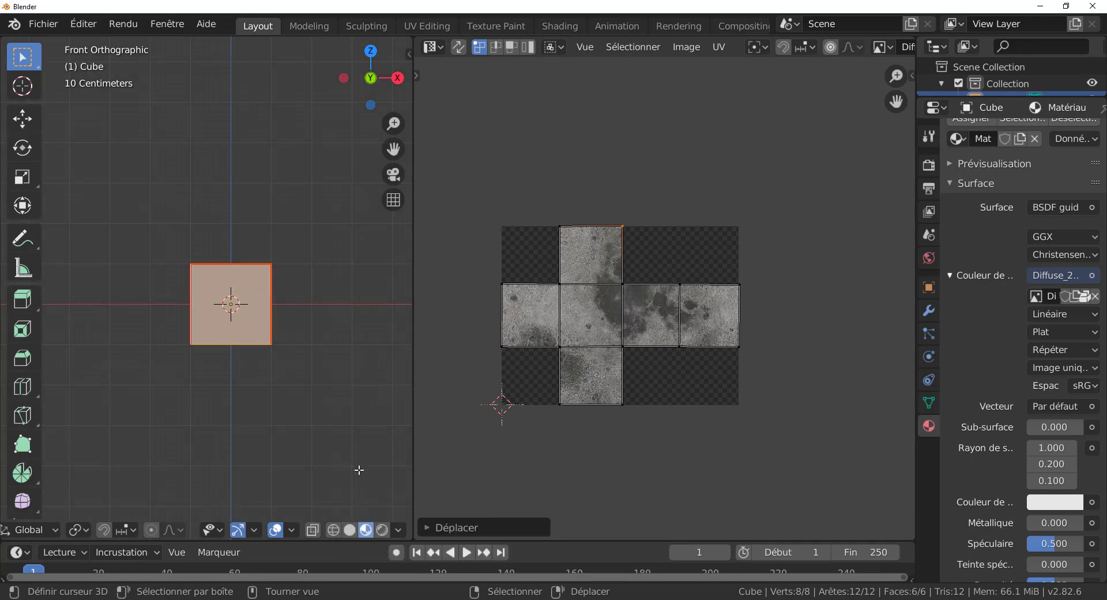
left_click(366, 531)
scroll(309, 432, "up", 3)
middle_click_drag(309, 433, 279, 428)
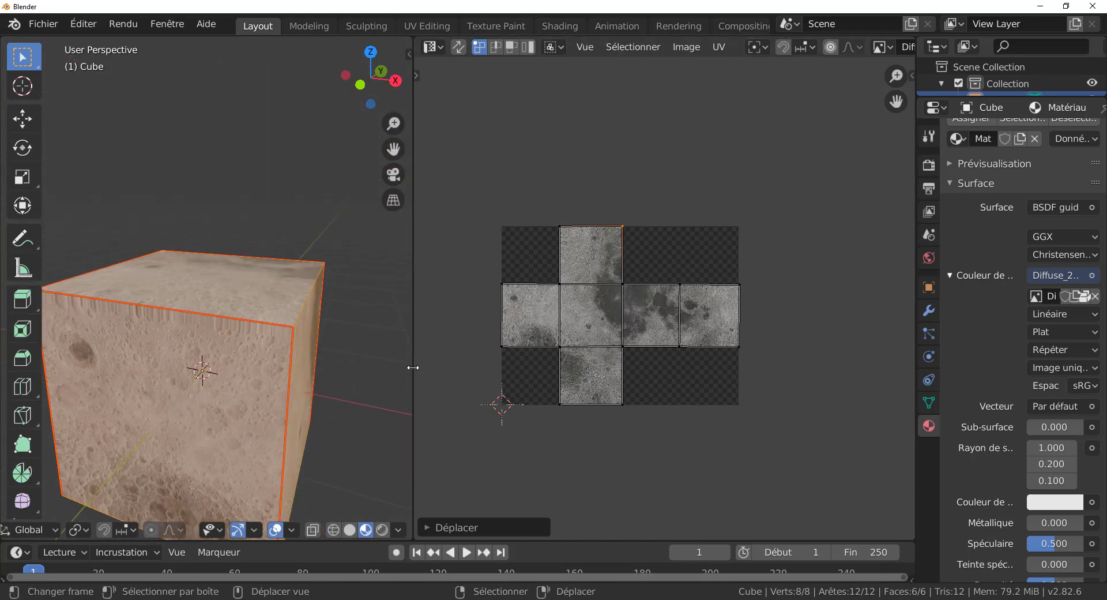
- Select all UVs of the cross and widen the 3D viewport to show the whole textured cube
left_click_drag(409, 366, 473, 372)
key("a")
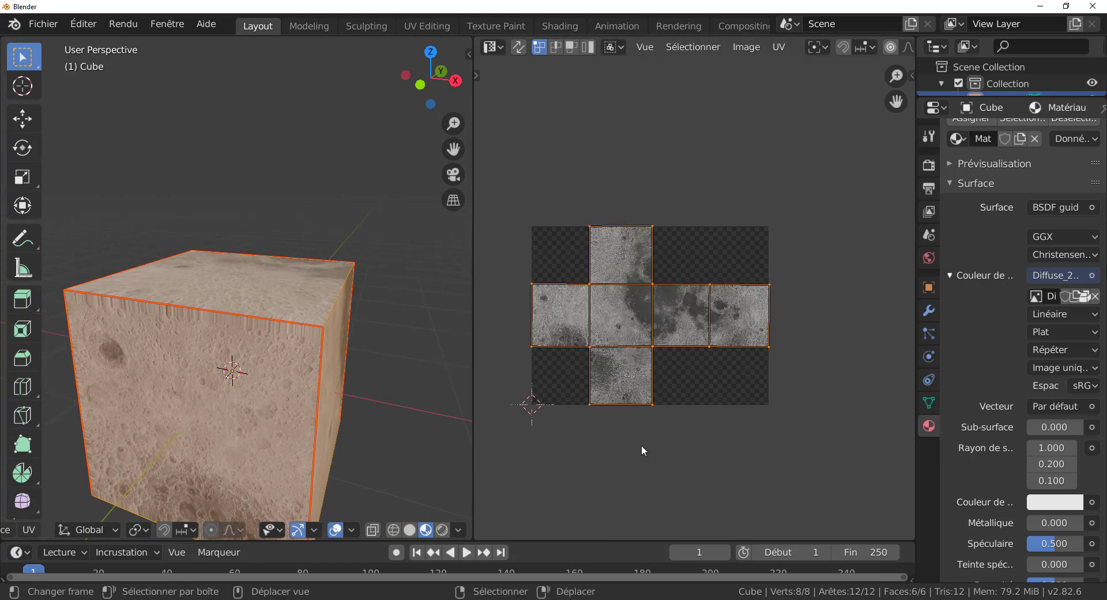
scroll(606, 438, "down", 3)
left_click_drag(474, 346, 737, 335)
scroll(444, 376, "down", 4)
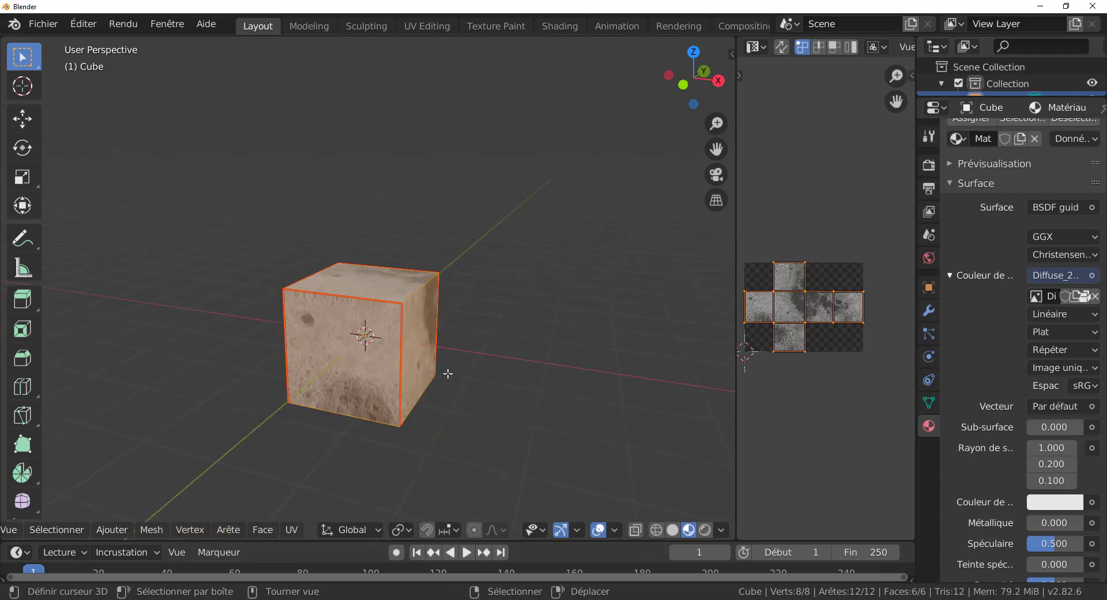
- Examine the texture along the cube's upper front edge up close and give the UV editor more width
scroll(483, 376, "up", 8)
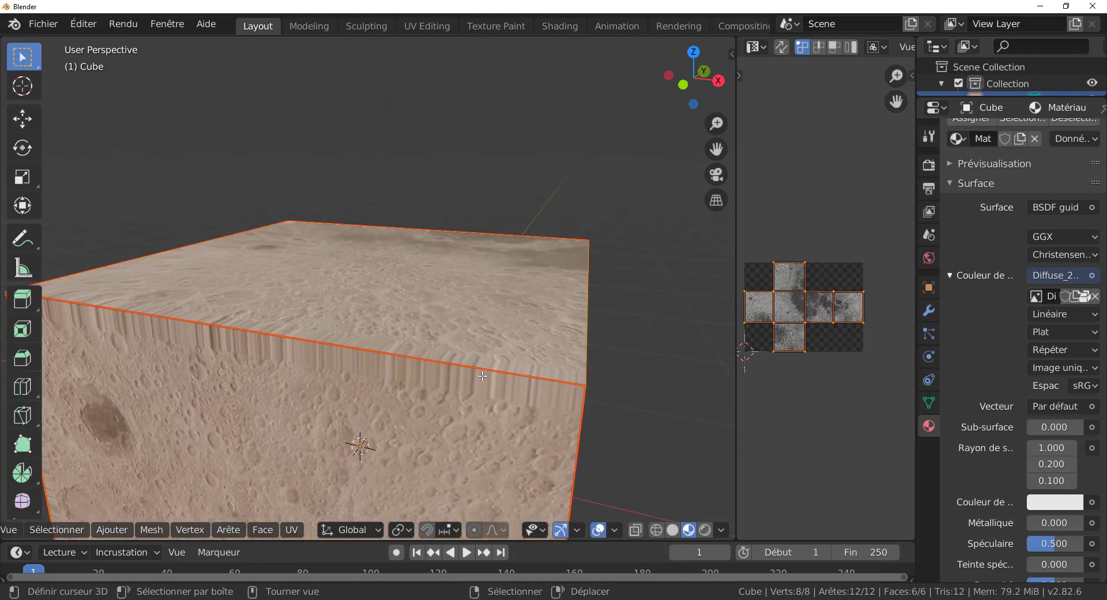
scroll(753, 382, "up", 3)
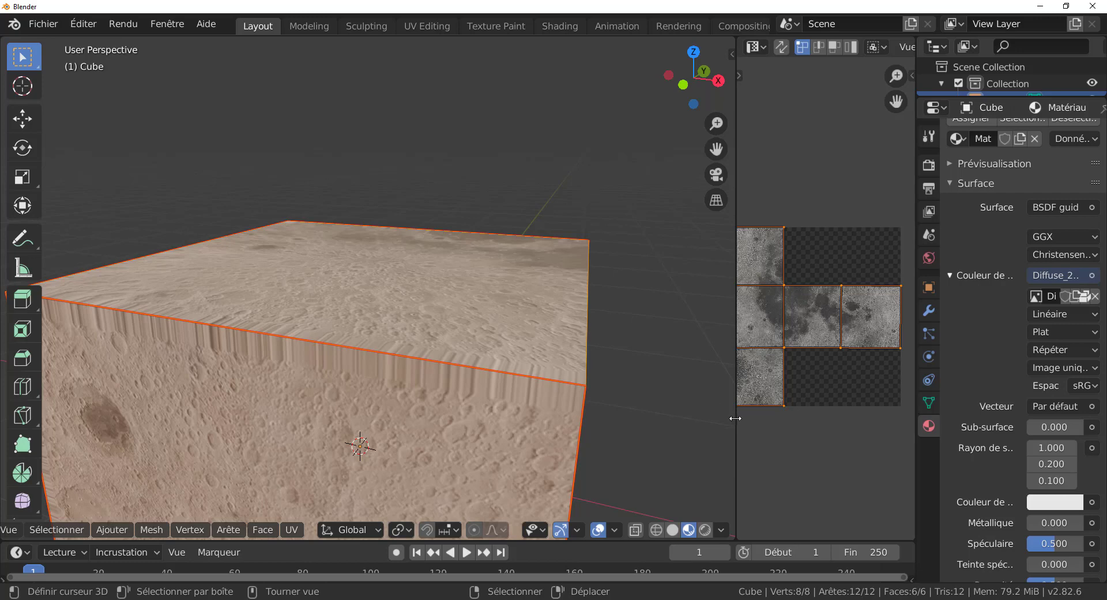
left_click_drag(735, 418, 642, 425)
scroll(439, 400, "up", 3)
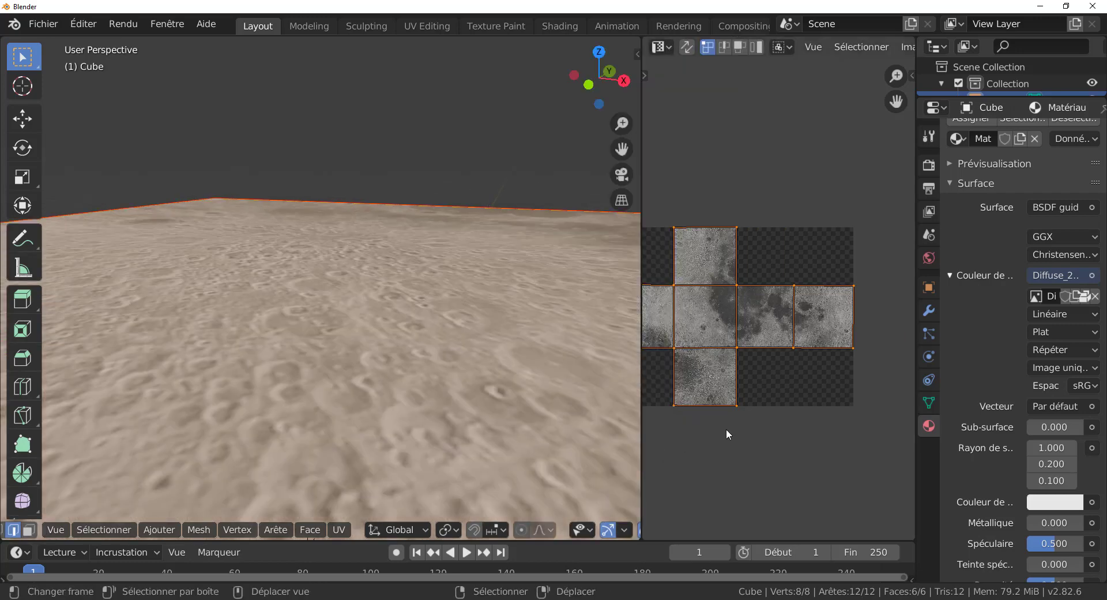
scroll(727, 428, "down", 2)
scroll(534, 443, "down", 3)
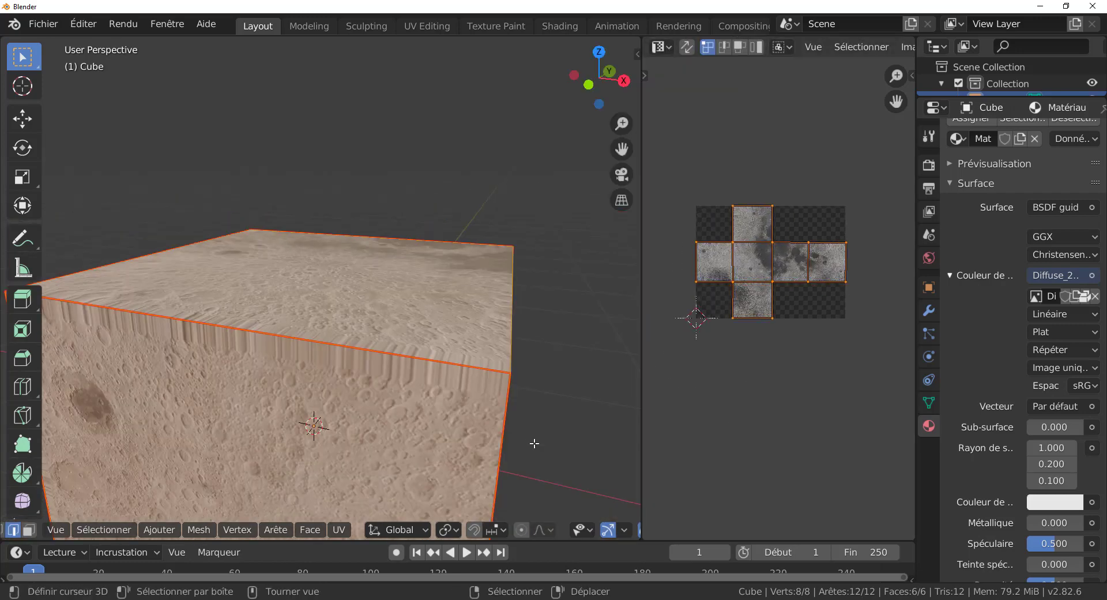
scroll(531, 423, "up", 2)
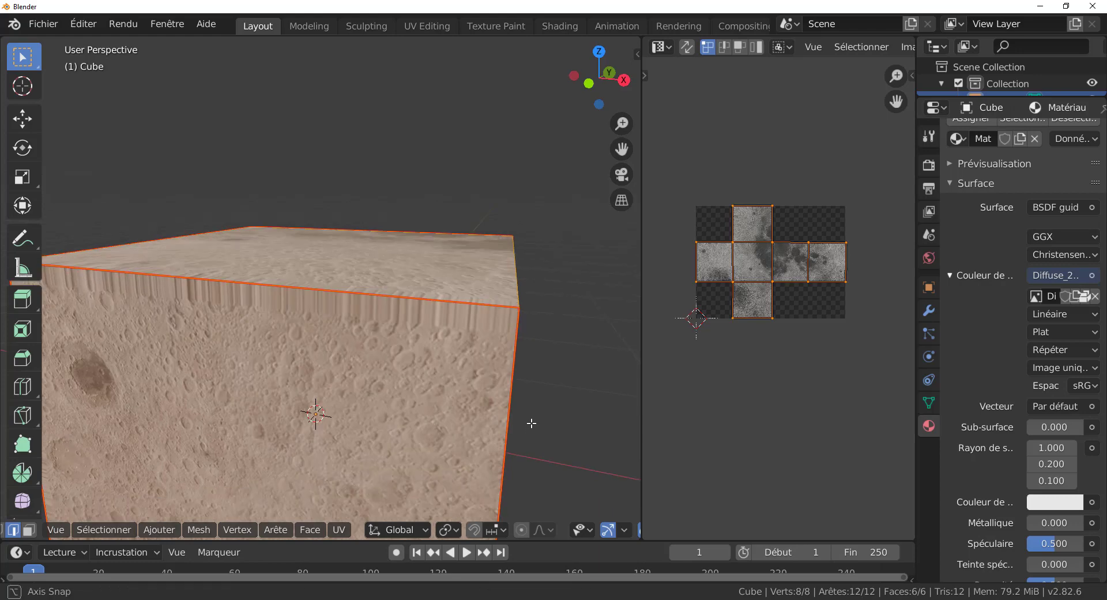
- Select the four edges of the cube's top face to isolate its UV square in the cross
left_click(375, 300)
scroll(659, 334, "up", 3)
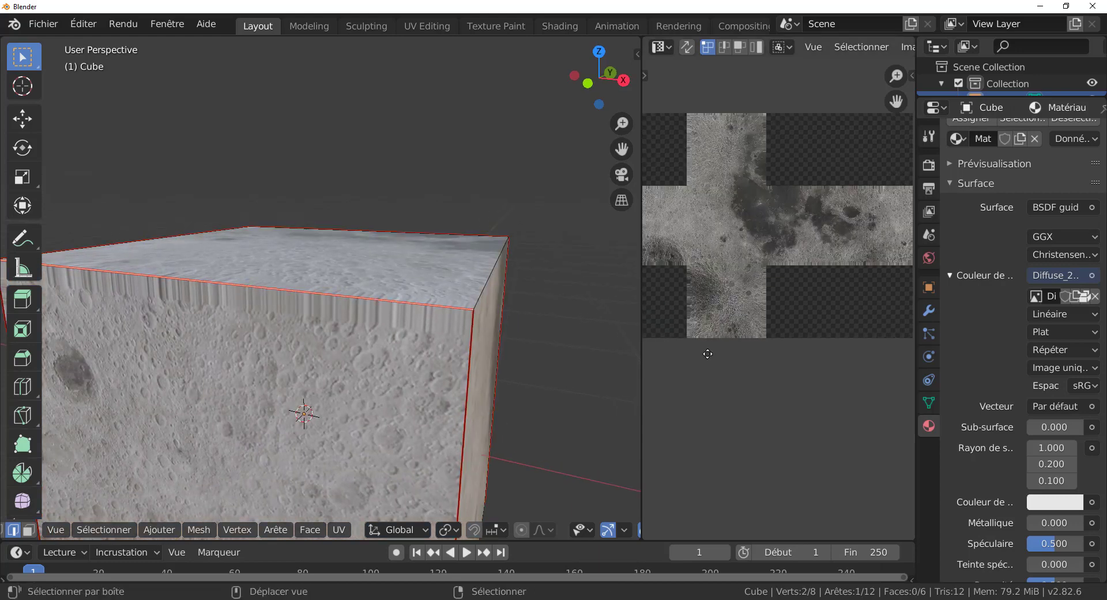
middle_click_drag(708, 354, 777, 413)
scroll(769, 367, "up", 2)
middle_click_drag(769, 367, 763, 407)
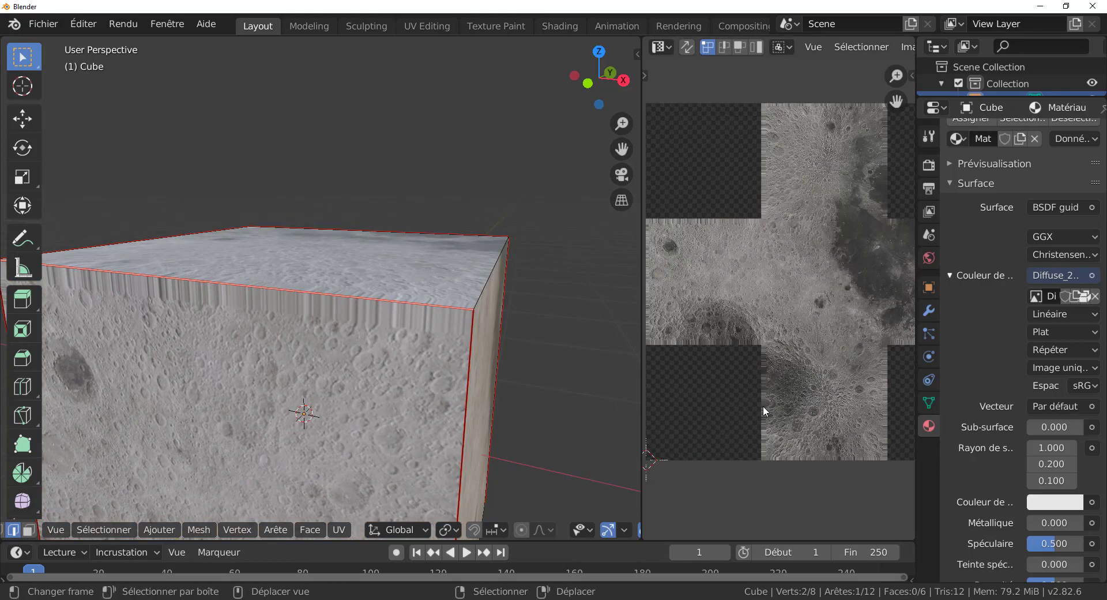
left_click(482, 297, "shift")
scroll(674, 369, "down", 3)
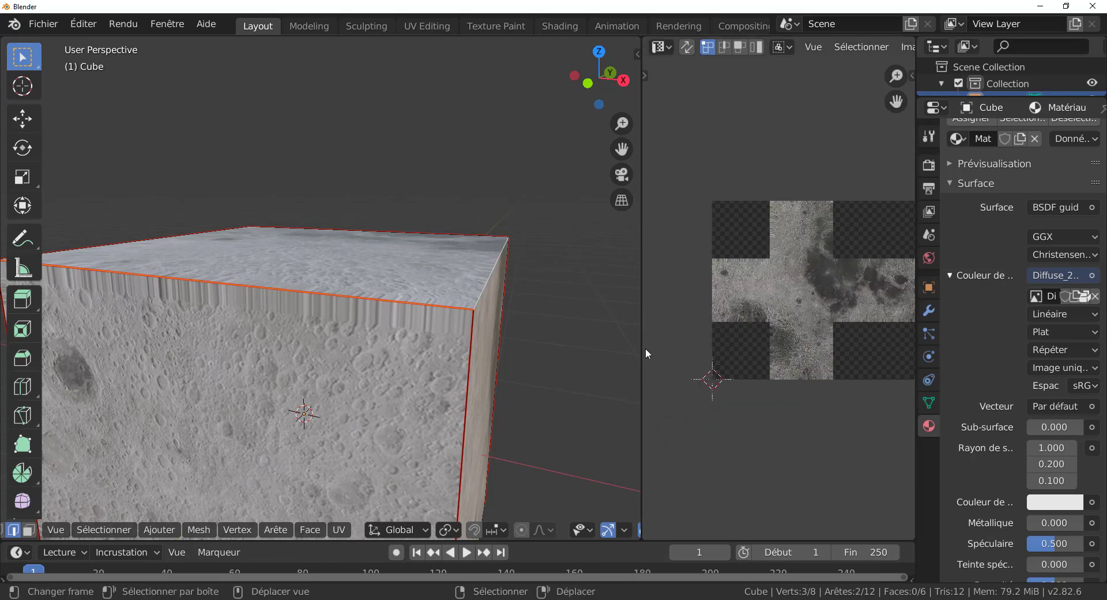
middle_click_drag(554, 346, 524, 366)
left_click(422, 274, "shift")
left_click(213, 256, "shift")
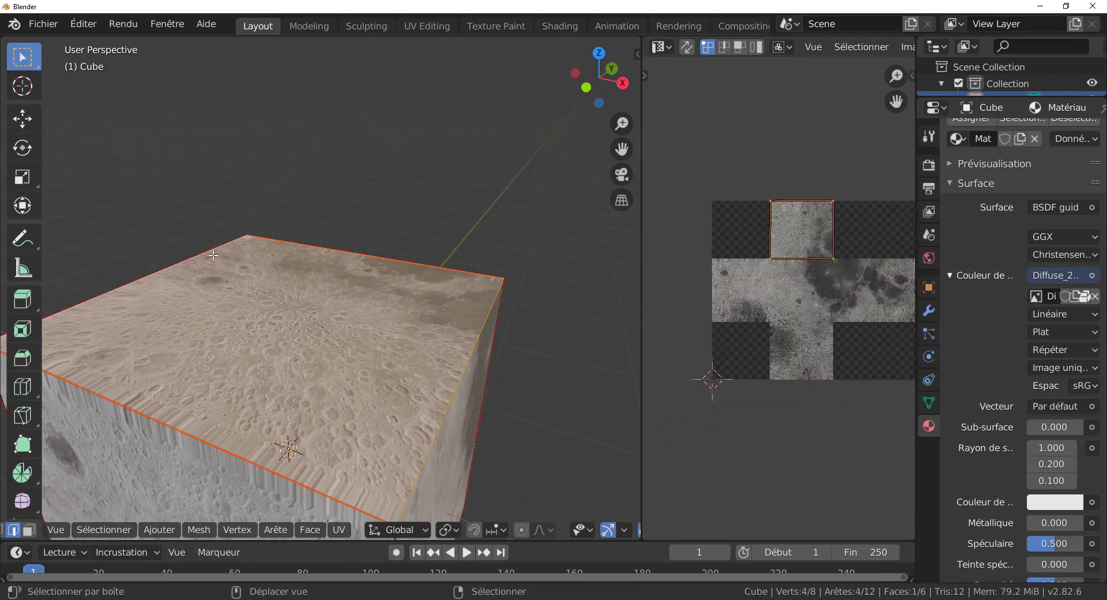
- Widen the UV editor and examine the stretched borders of the top face's UV square up close
middle_click_drag(480, 384, 480, 378)
scroll(828, 308, "up", 2)
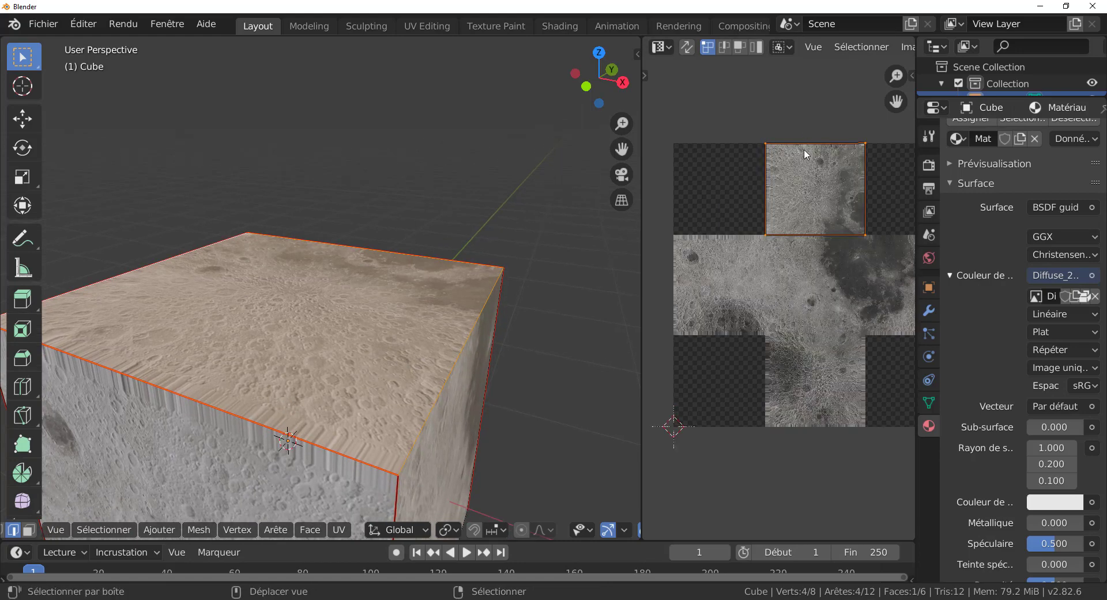
middle_click_drag(805, 154, 839, 327)
scroll(738, 277, "up", 2)
scroll(739, 277, "up", 2)
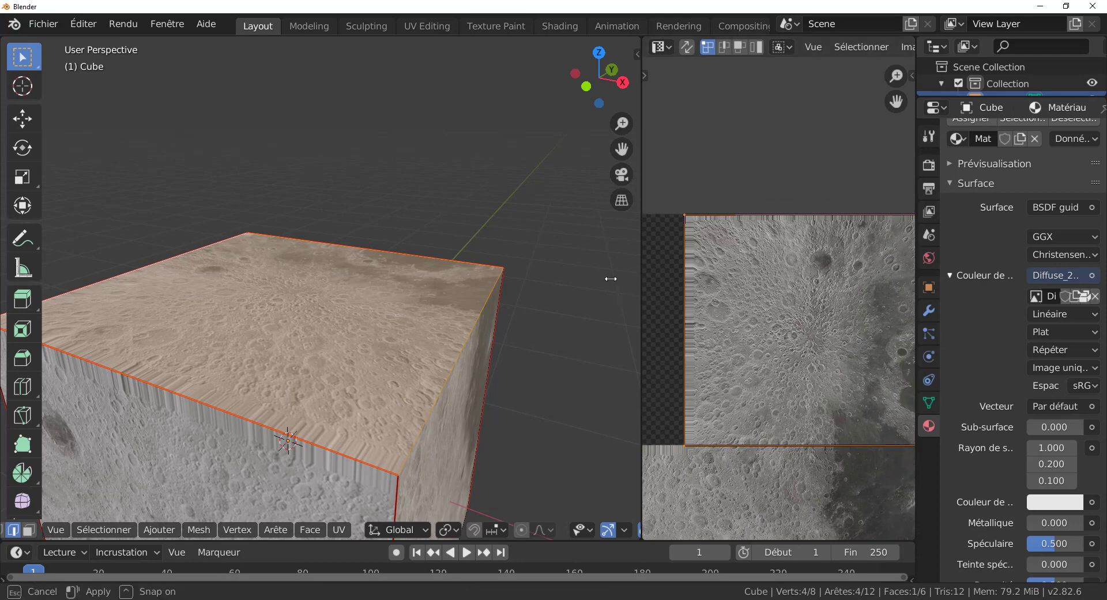
left_click_drag(641, 274, 507, 283)
scroll(747, 281, "up", 1)
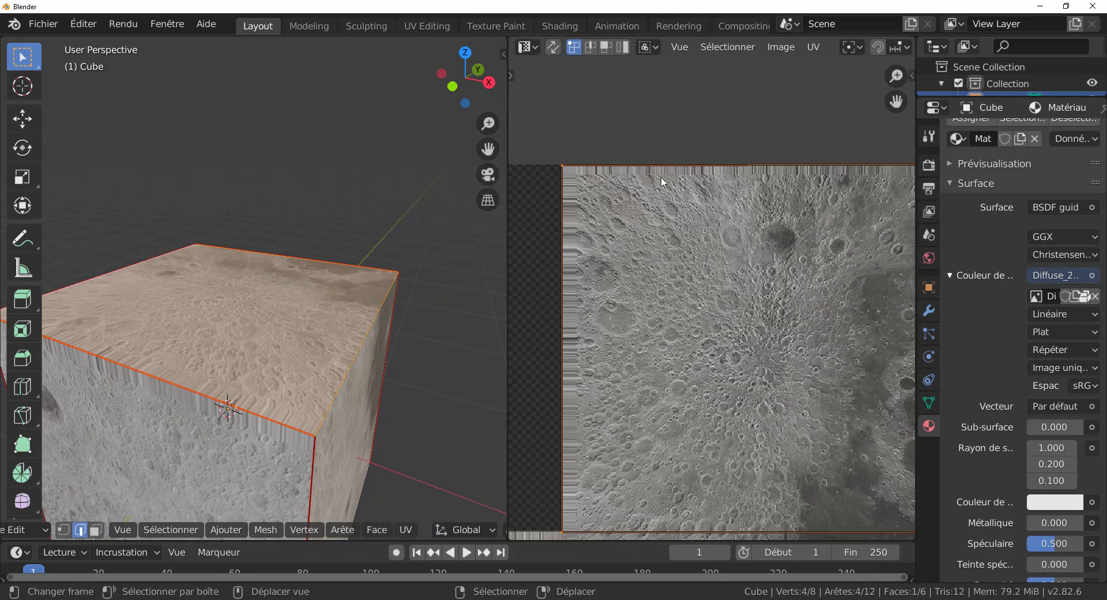
- Select the upper edge of the top face's UV square and move it down about 0.01, below the stretched border
left_click(657, 157)
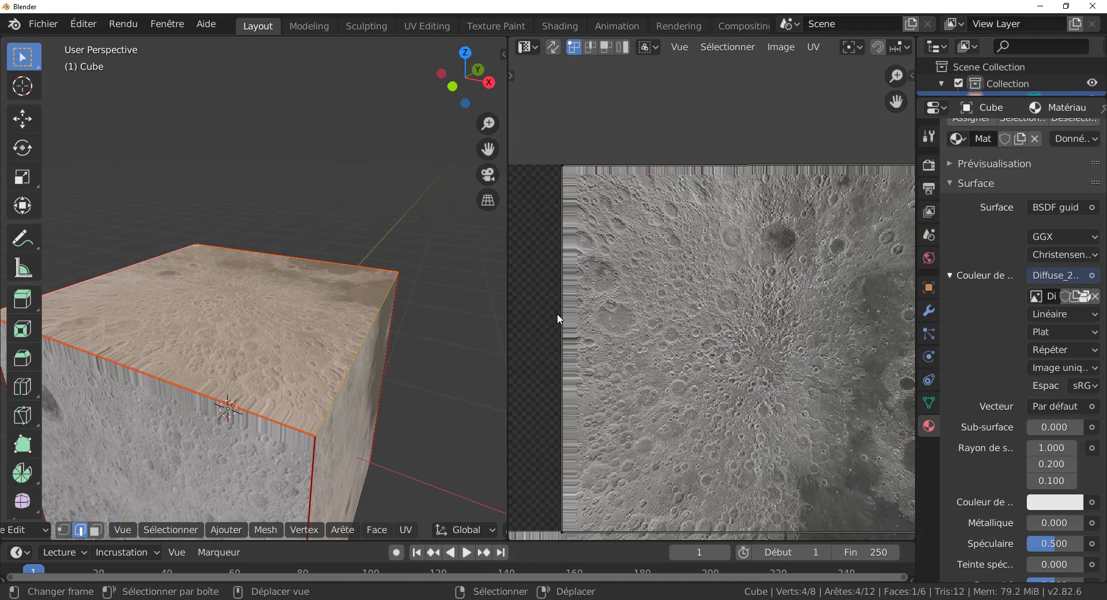
scroll(750, 260, "down", 1)
middle_click_drag(757, 268, 725, 269)
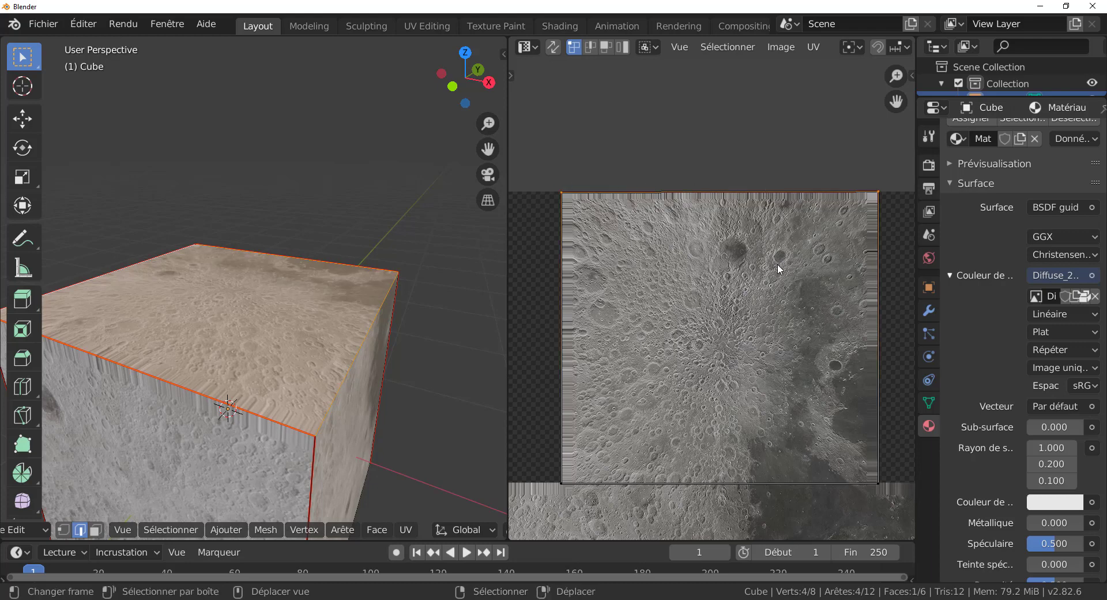
key("g")
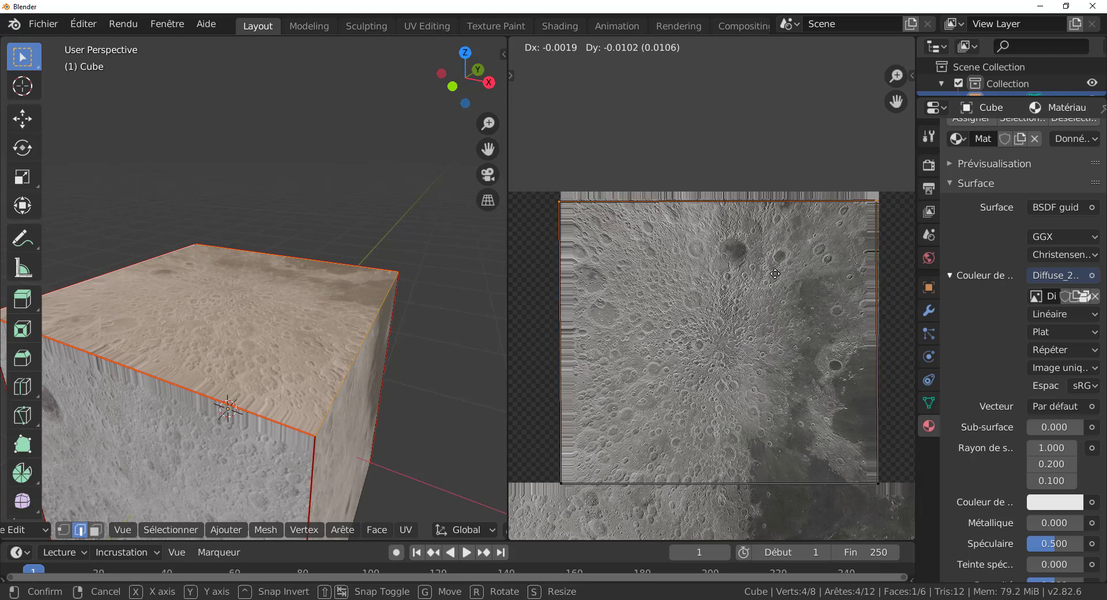
left_click(778, 276)
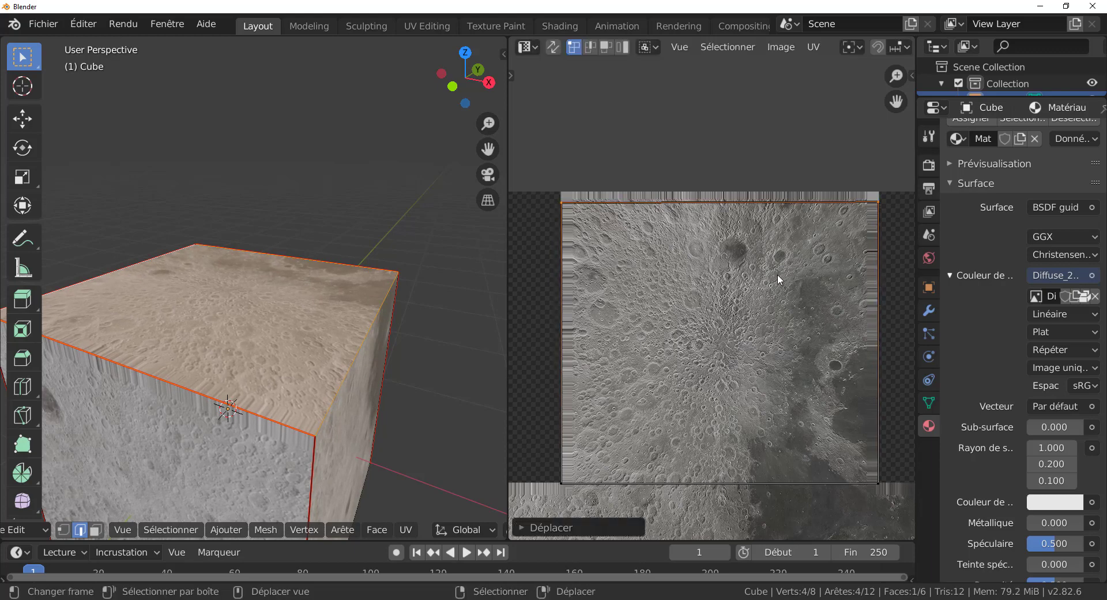
- Select the whole UV square of the top face and scale it along X to about 0.9, inside its stretched side borders
scroll(702, 274, "down", 1)
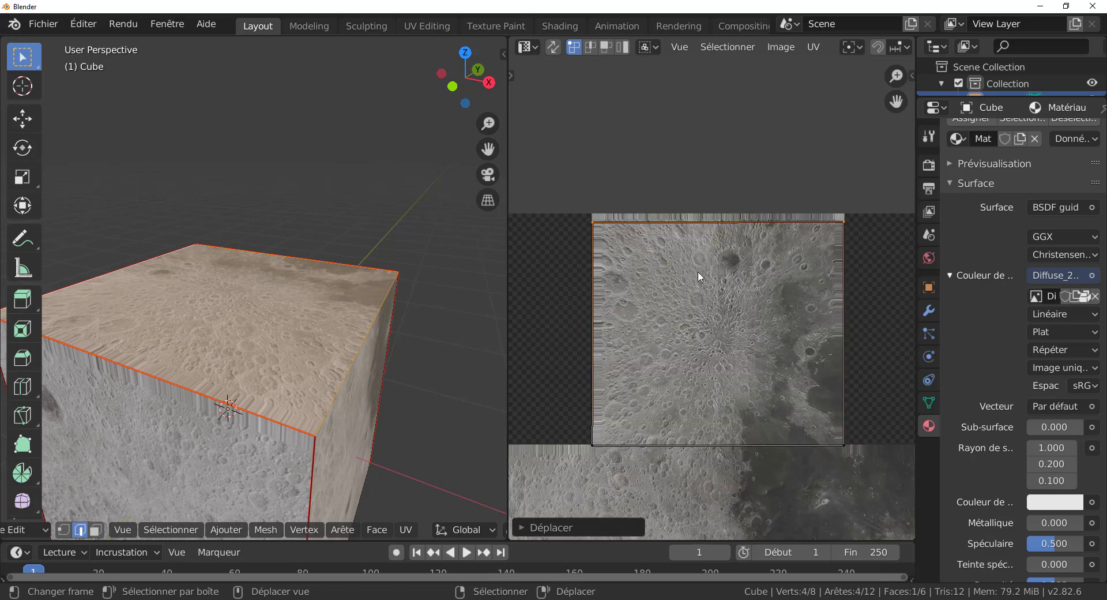
scroll(699, 274, "up", 1)
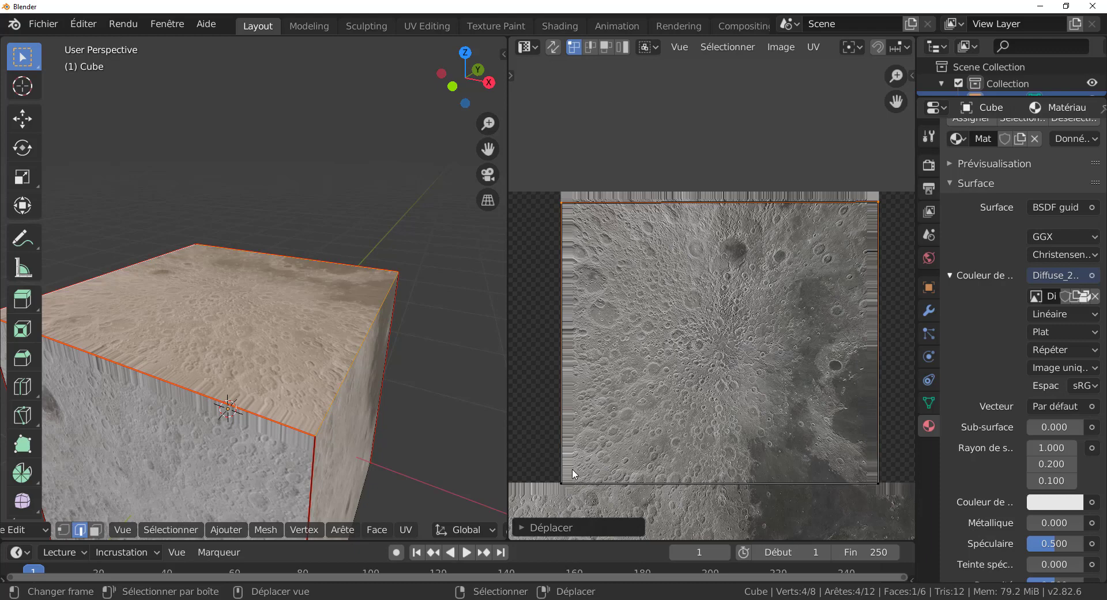
scroll(573, 467, "up", 1)
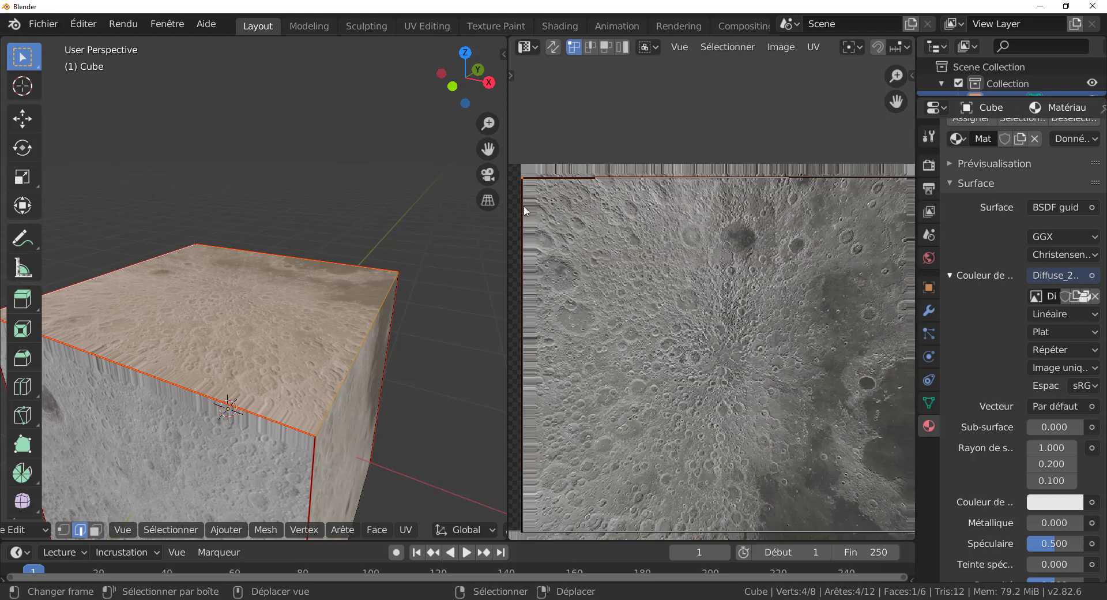
scroll(528, 365, "down", 2)
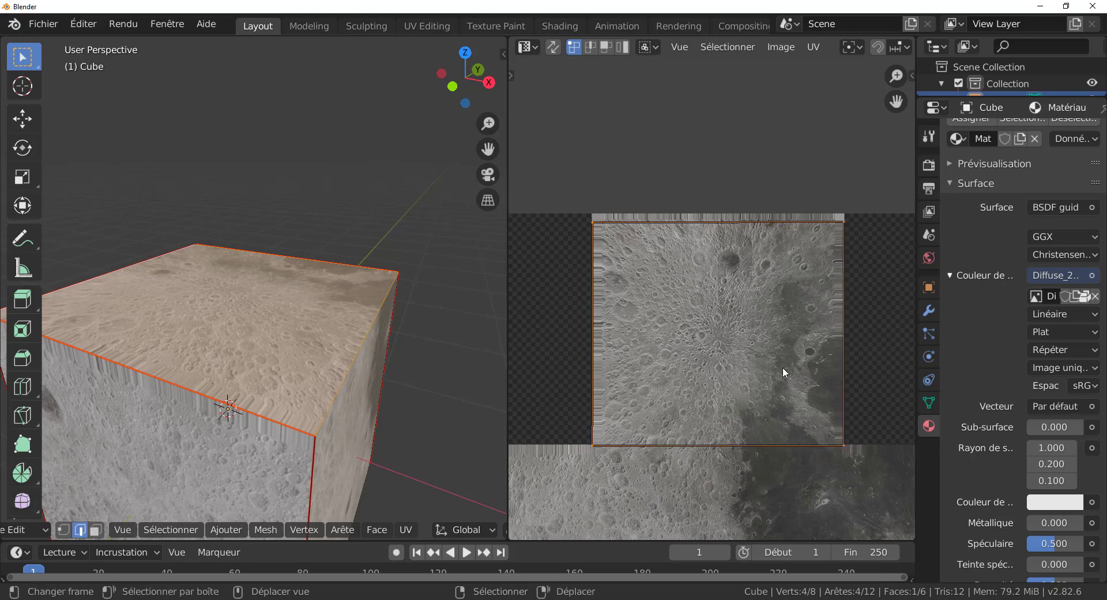
key("s")
key("x")
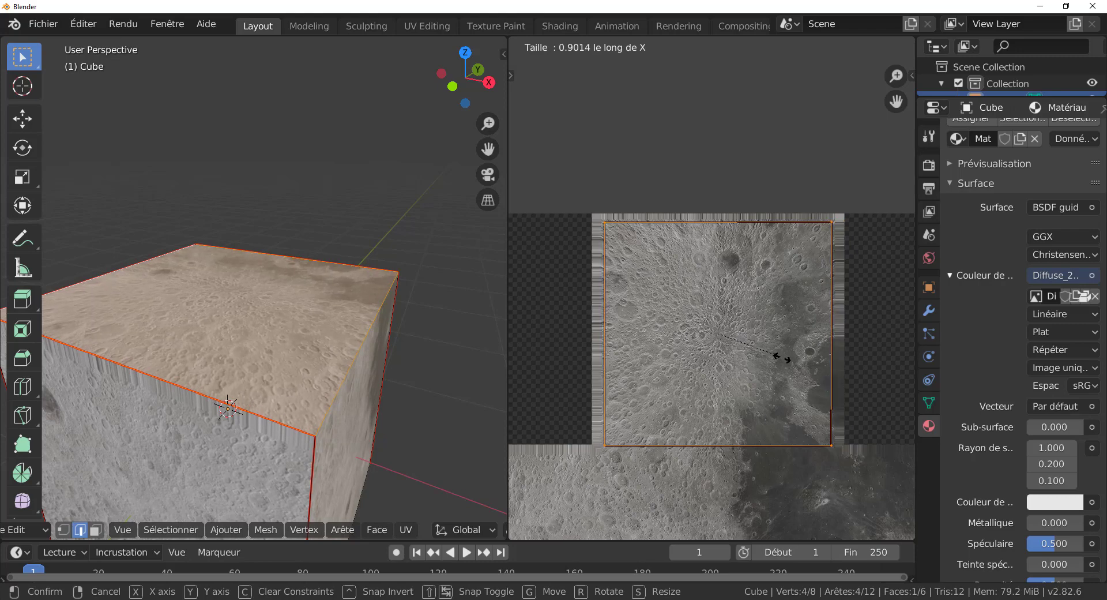
left_click(795, 362)
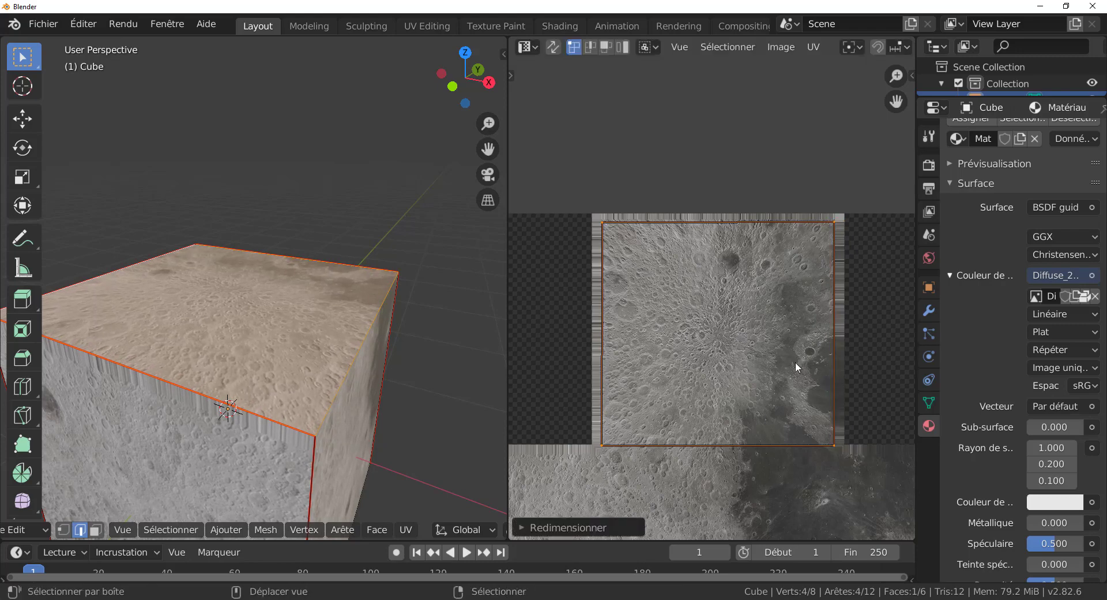
- Select the whole cube mesh to show the UVs of all its faces over the texture
scroll(795, 362, "down", 1)
middle_click_drag(795, 362, 774, 273)
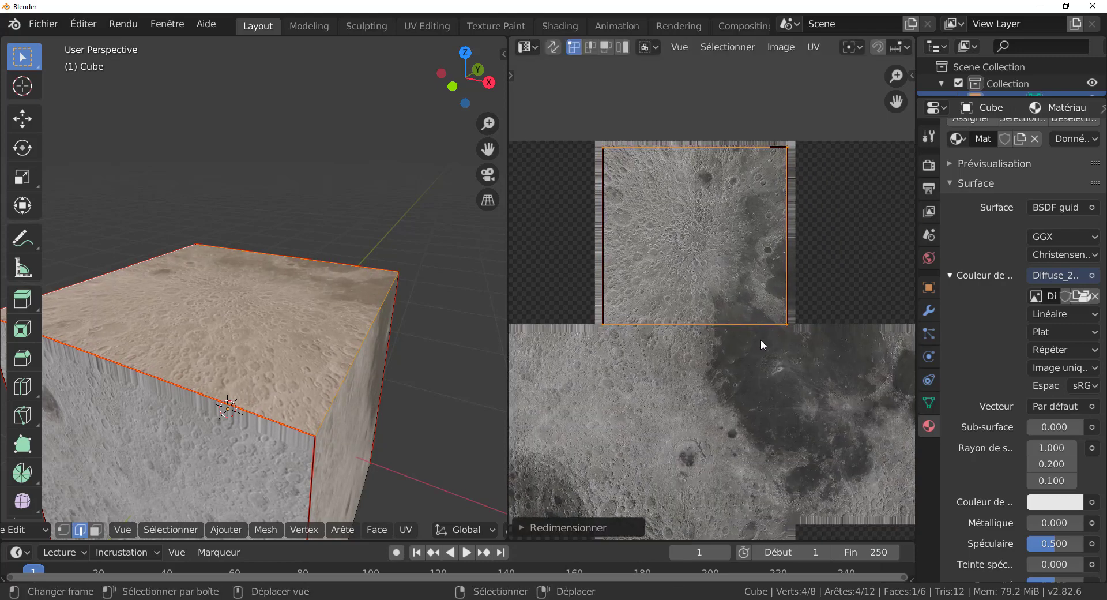
middle_click_drag(762, 340, 616, 350)
scroll(667, 299, "down", 2)
key("a")
scroll(616, 351, "up", 1)
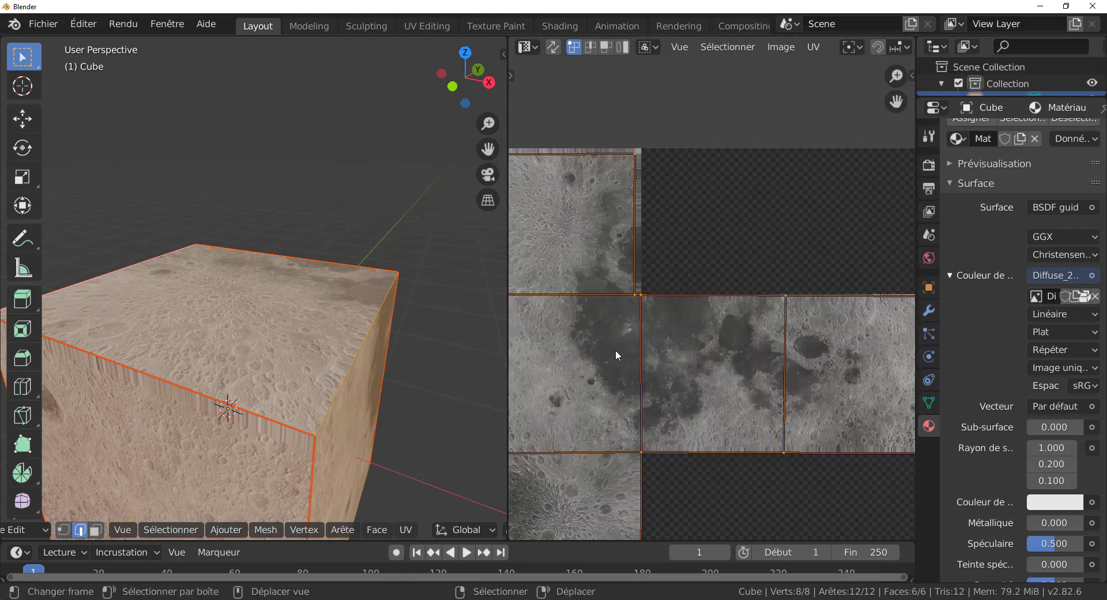
- Select the upper corner vertices of the horizontal UV band beyond the top face's square, out to the end of the cross
scroll(629, 346, "up", 2)
left_click(603, 297)
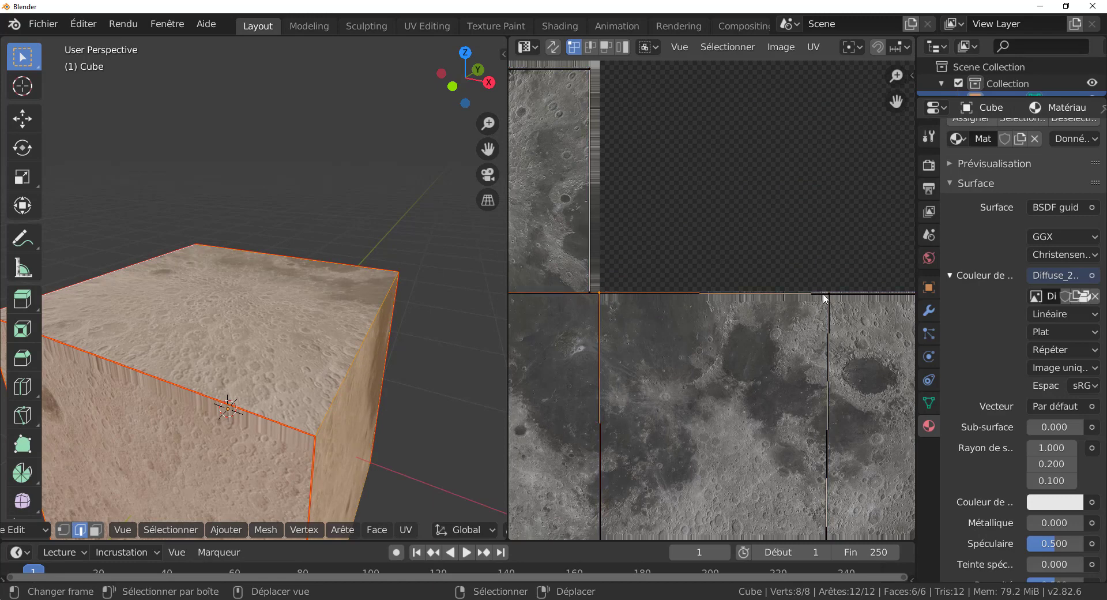
key("Home")
middle_click_drag(739, 335, 681, 328)
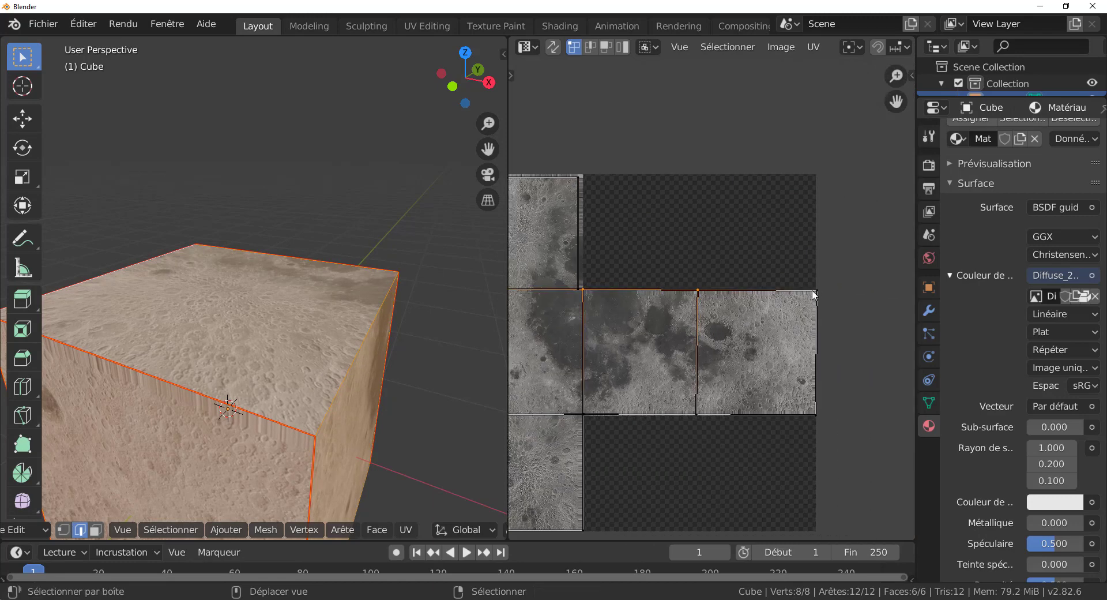
scroll(722, 348, "up", 1)
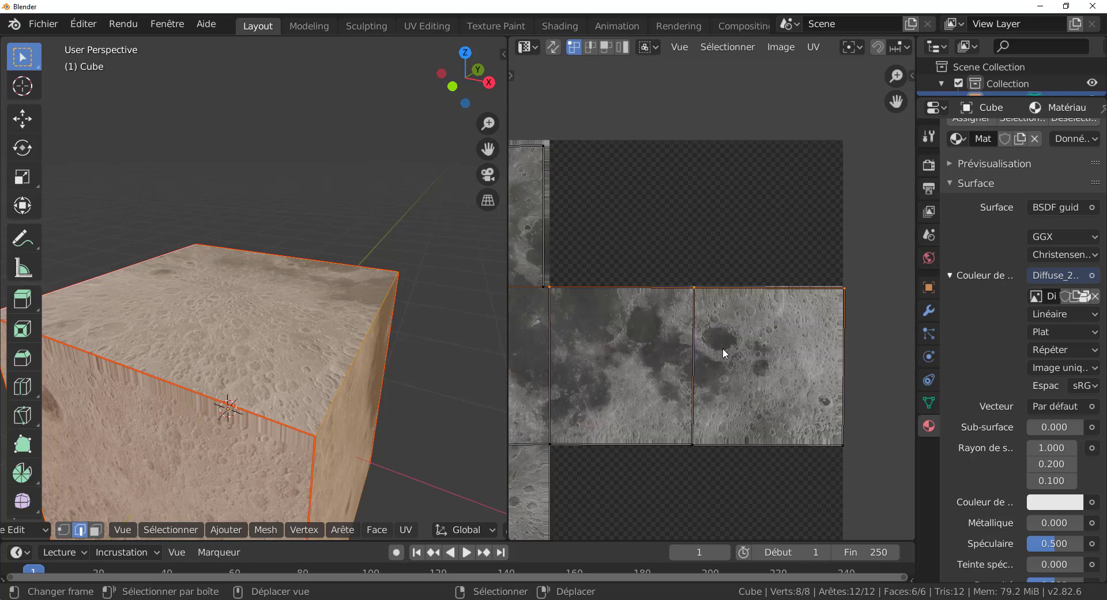
key("g")
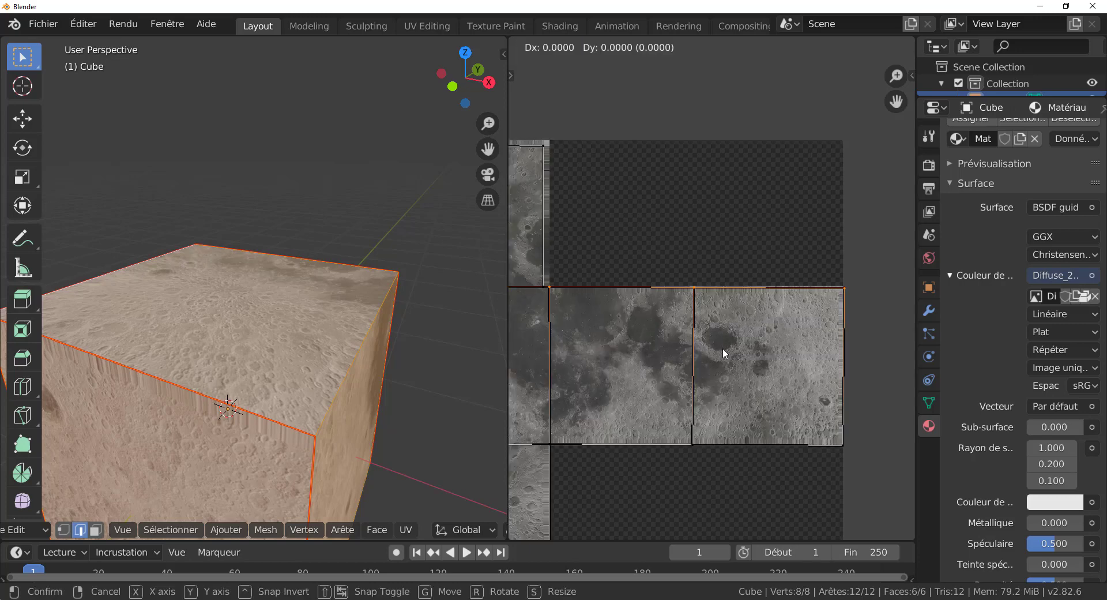
key("x")
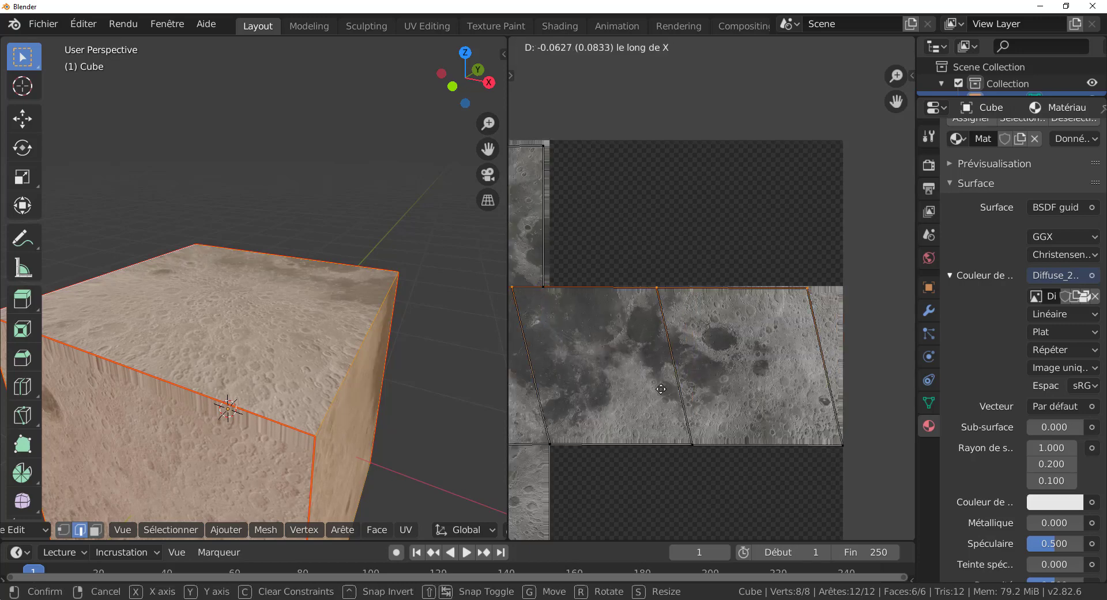
left_click(719, 378)
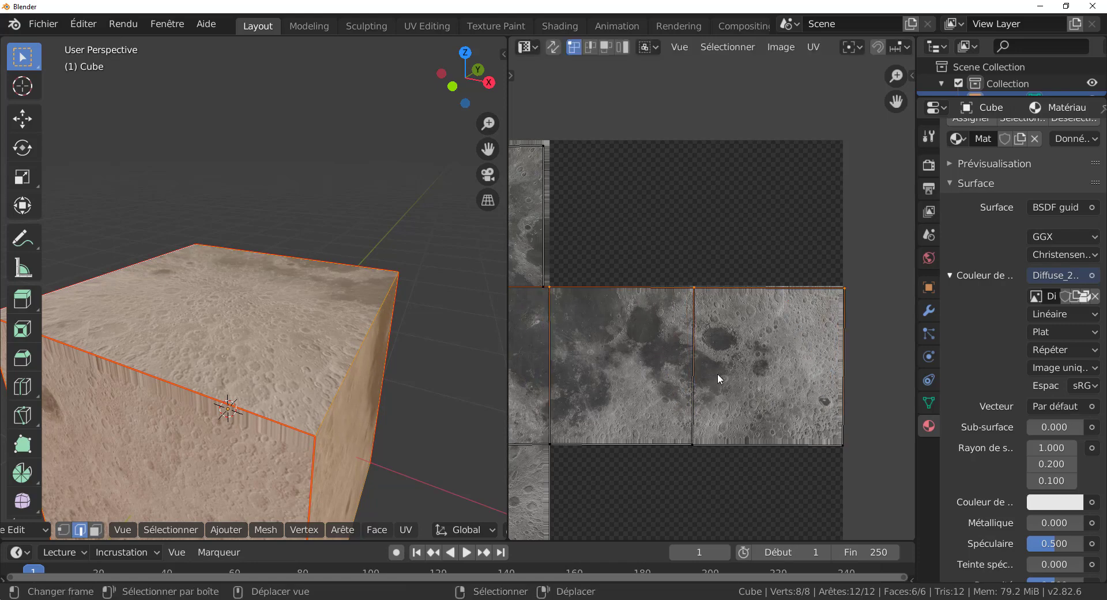
- Move the selected upper vertices of the horizontal UV band down about 0.013, below the stretched border
key("g")
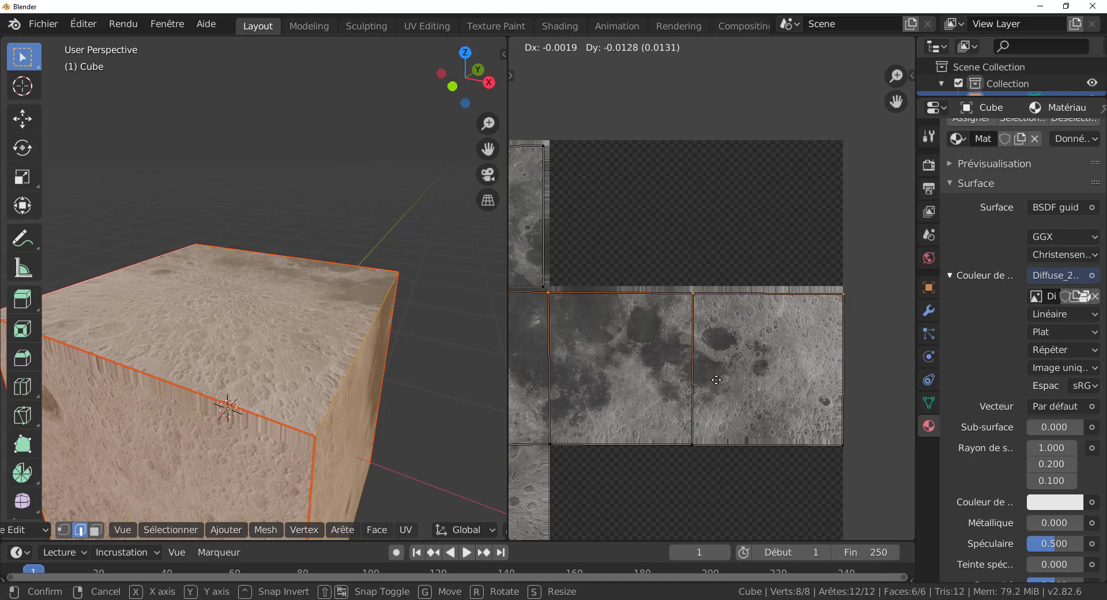
left_click(717, 379)
scroll(684, 379, "up", 5)
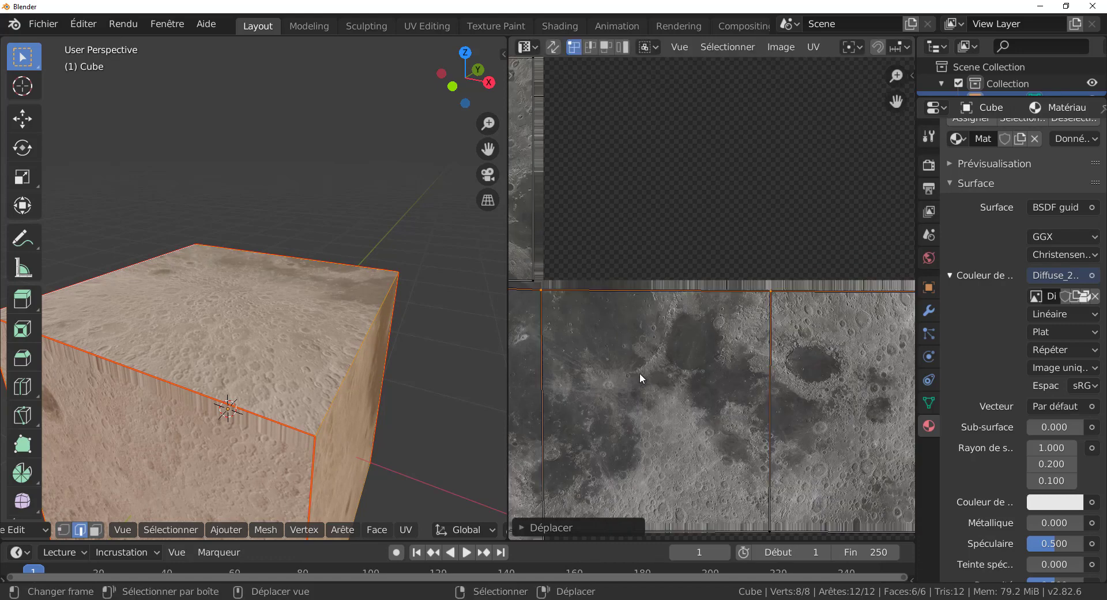
middle_click_drag(846, 396, 848, 402)
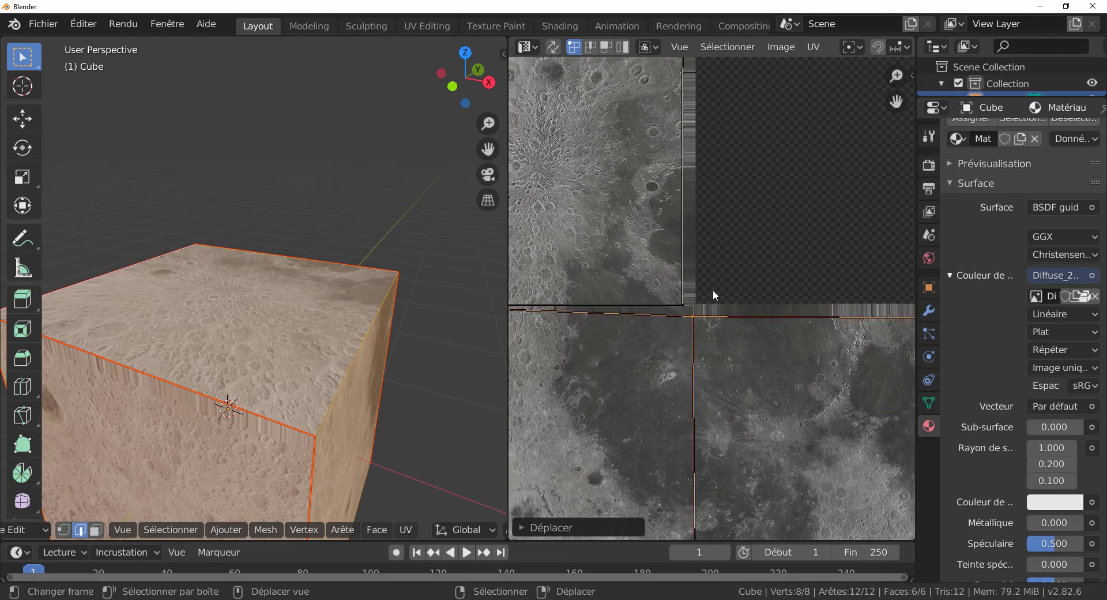
- Examine the junction between the top face's UV square and the horizontal band, and check a side face of the cube
right_click(684, 300)
middle_click_drag(719, 254, 722, 282)
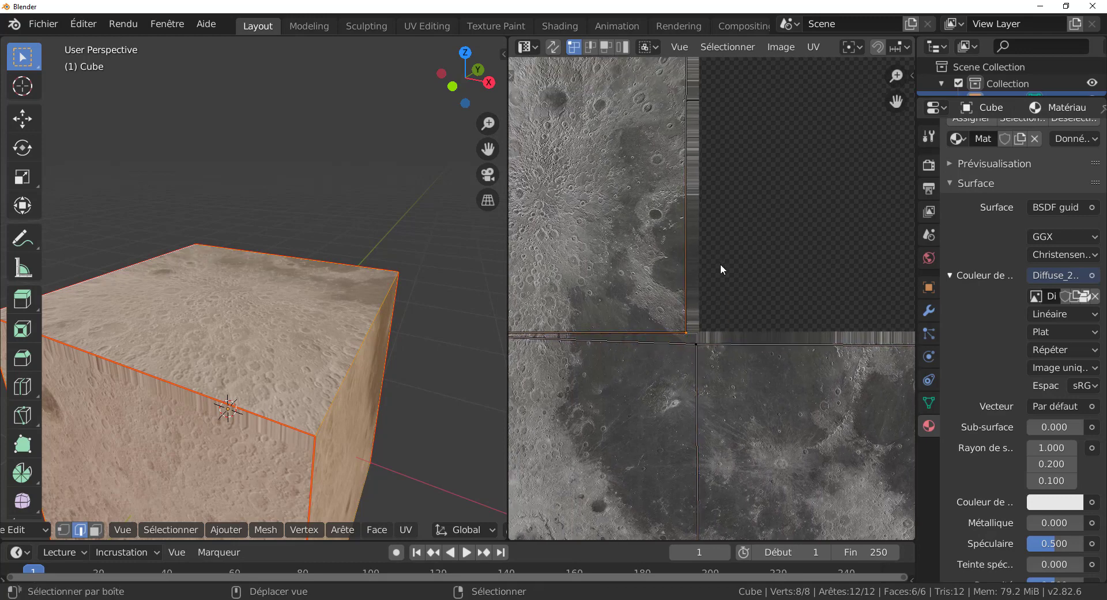
scroll(721, 259, "down", 2)
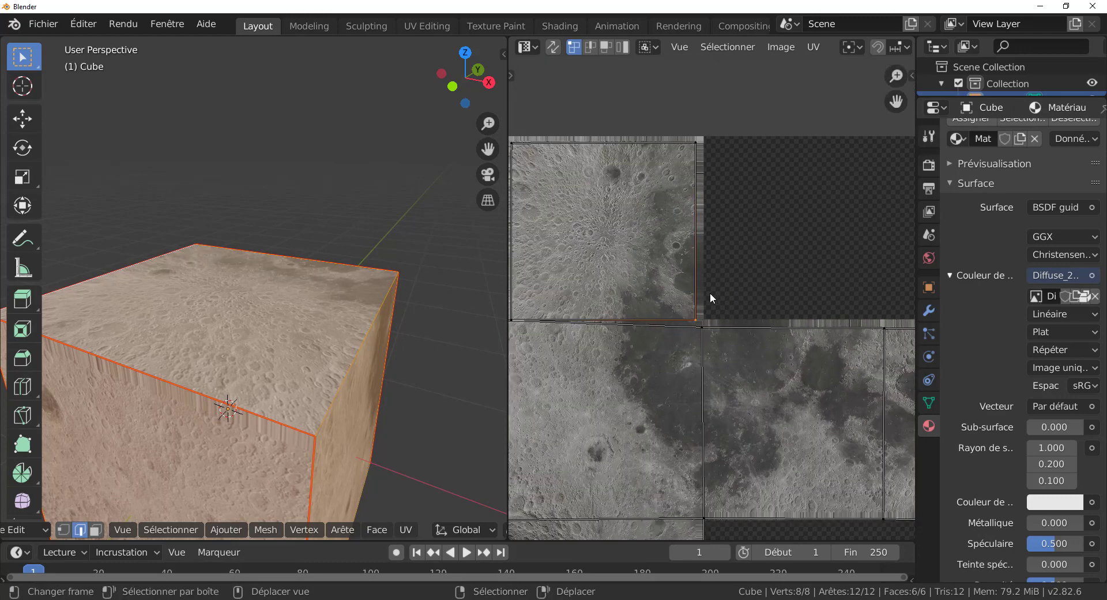
scroll(714, 353, "up", 1)
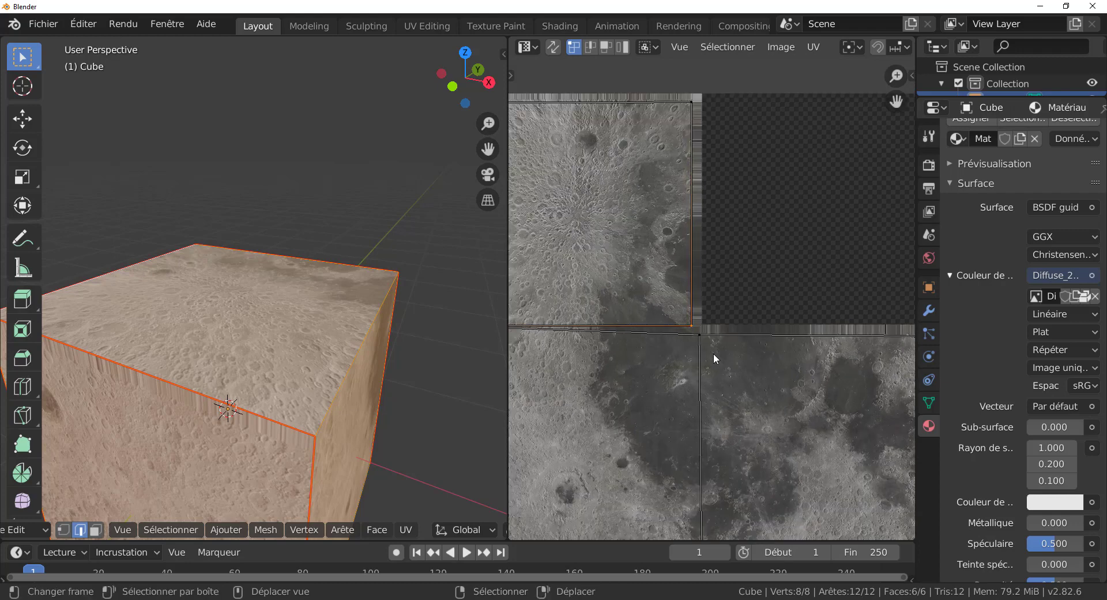
scroll(715, 356, "up", 2)
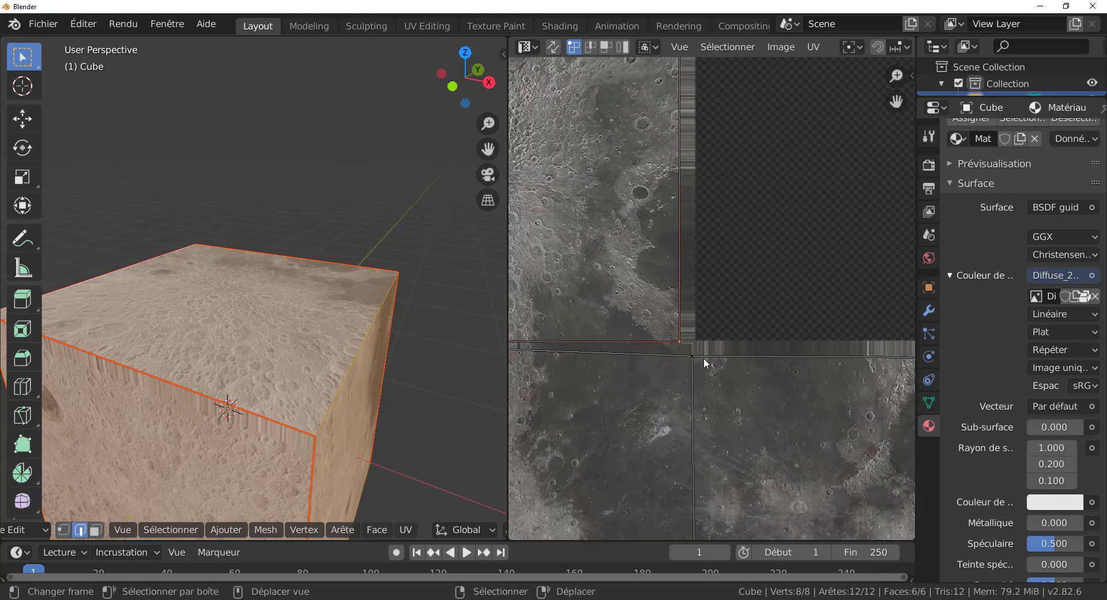
scroll(404, 398, "down", 1)
middle_click_drag(404, 398, 436, 352)
scroll(622, 376, "down", 4)
middle_click_drag(688, 406, 658, 375)
scroll(663, 319, "up", 3)
scroll(662, 315, "down", 3)
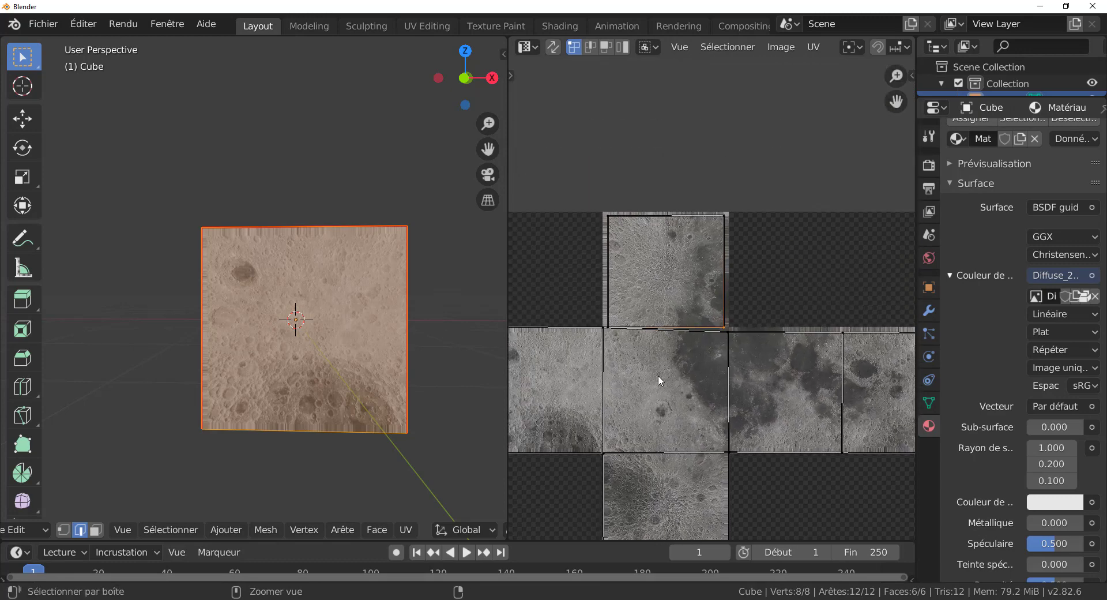
- Undo the UV vertex moves on the horizontal band and the top square, including the square's horizontal scaling
key("ctrl+z")
key("ctrl+z")
key("ctrl+z")
key("ctrl+z")
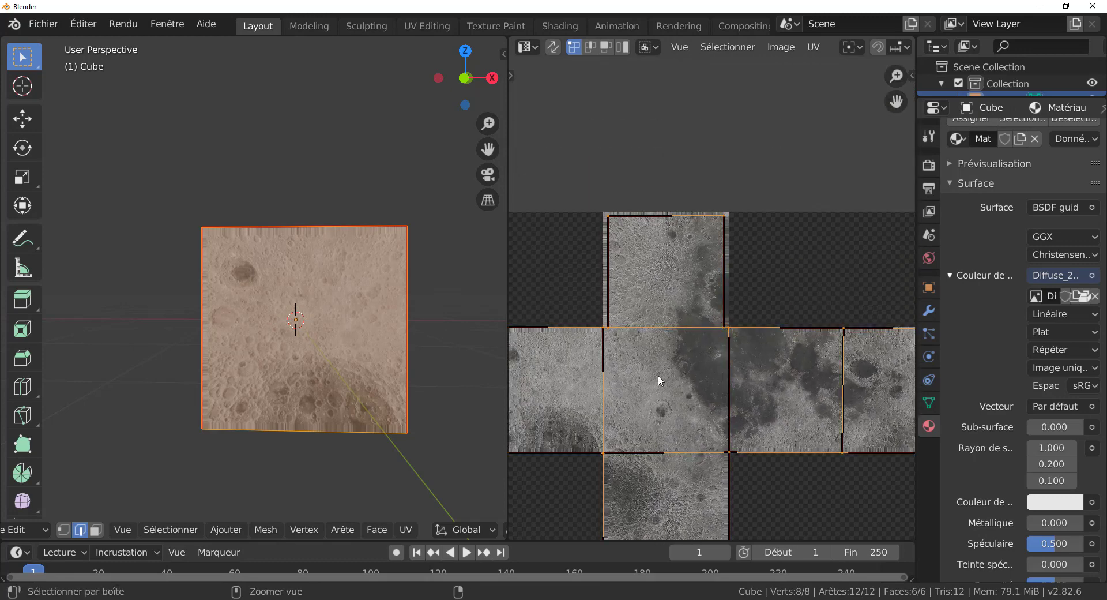
key("ctrl+z")
key("ctrl+z")
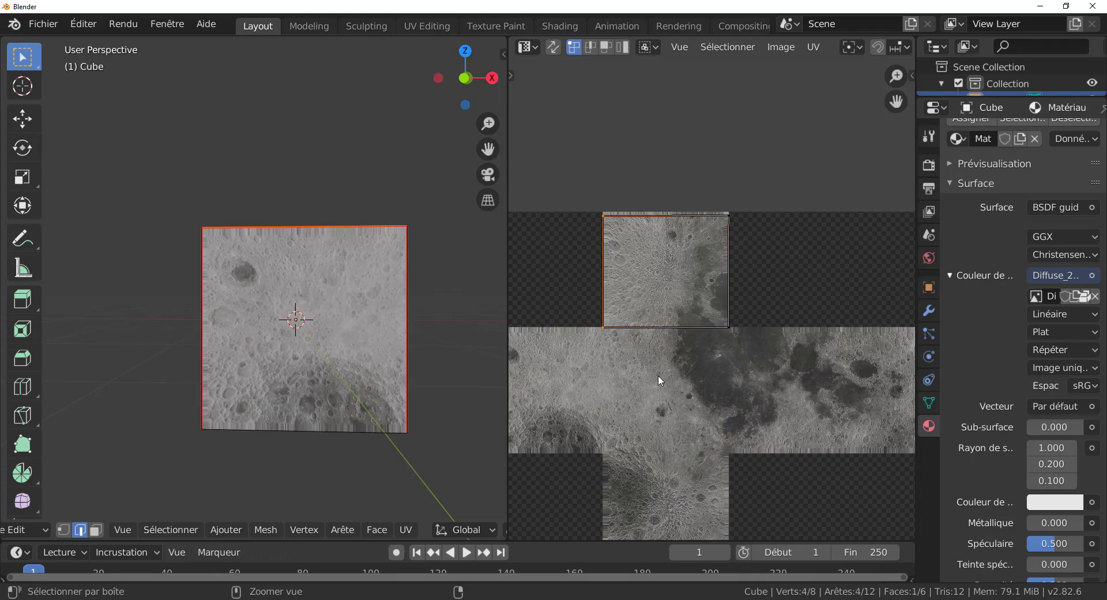
key("ctrl+z")
- Select the whole cube to show the complete UV cross and orbit to a perspective view of it
scroll(659, 375, "down", 2)
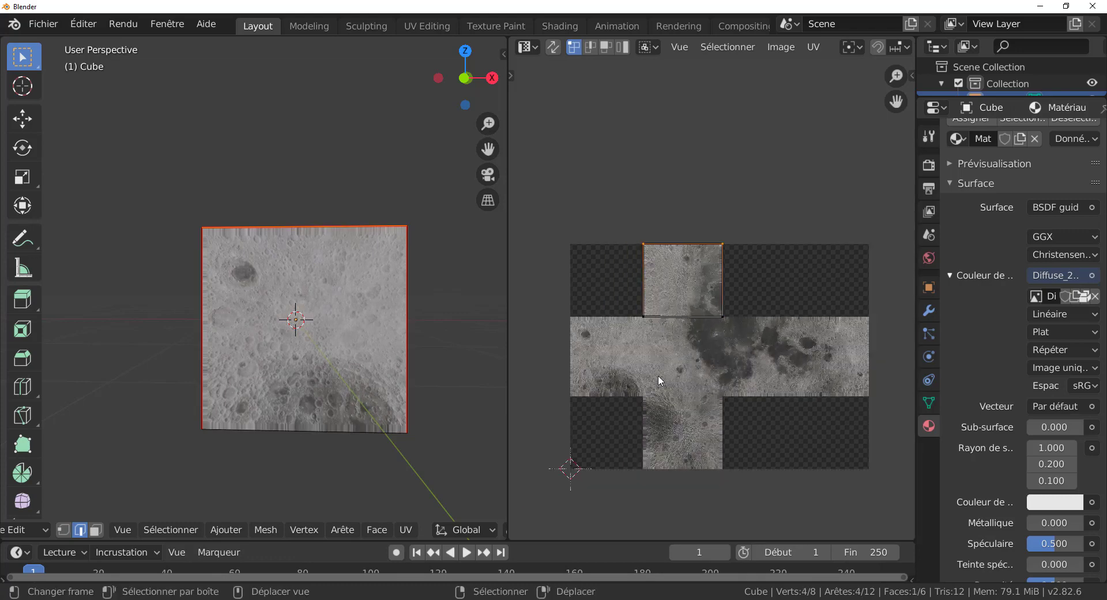
scroll(659, 375, "up", 1)
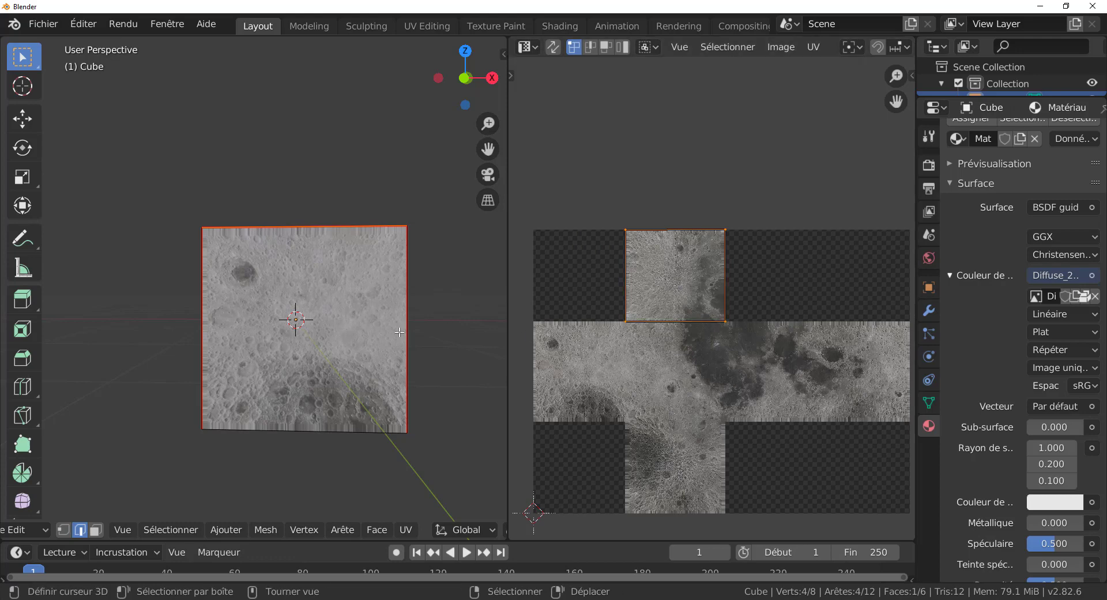
key("a")
scroll(761, 492, "down", 2)
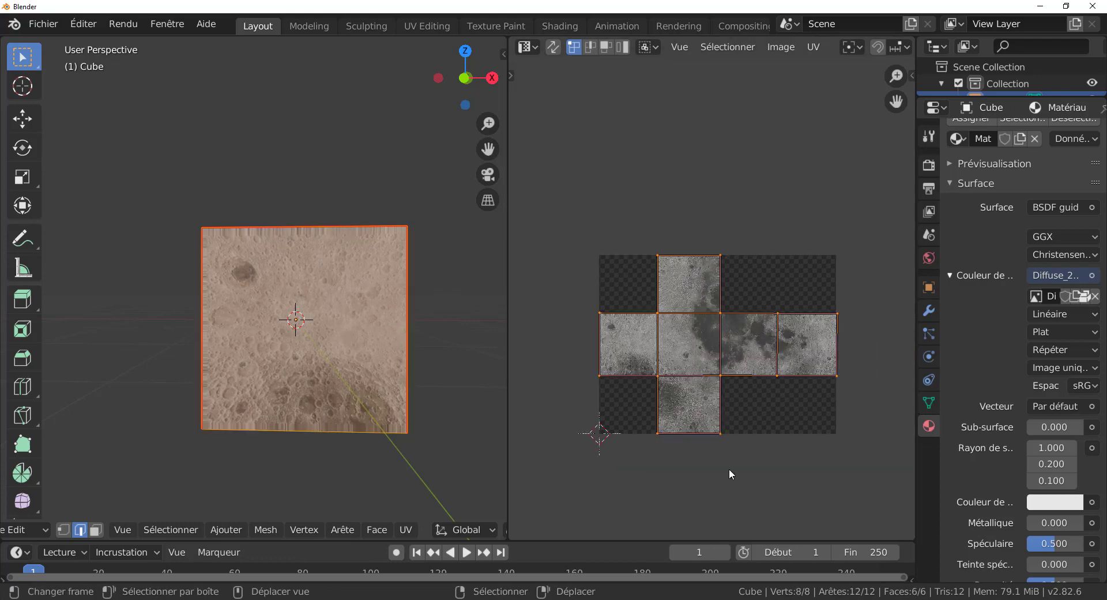
middle_click_drag(470, 376, 454, 339)
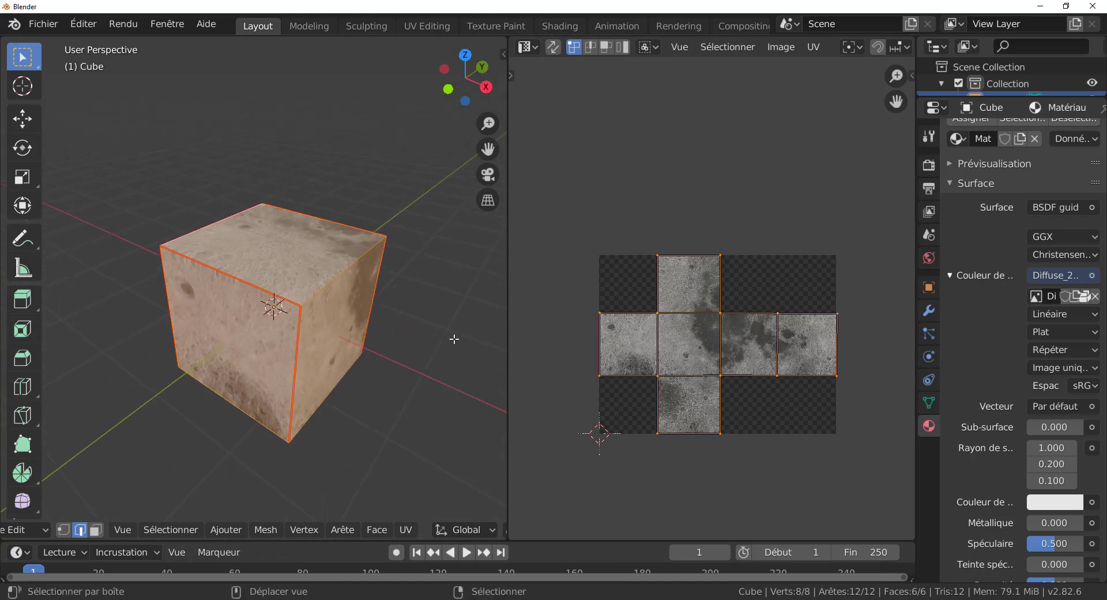
- Widen the 3D viewport at the expense of the UV editor and orbit to view the textured cube at an angle
left_click_drag(507, 318, 750, 319)
middle_click_drag(633, 319, 700, 403)
mouse_move(625, 383)
middle_mouse_down()
mouse_move(632, 401)
mouse_move(618, 376)
middle_mouse_up()
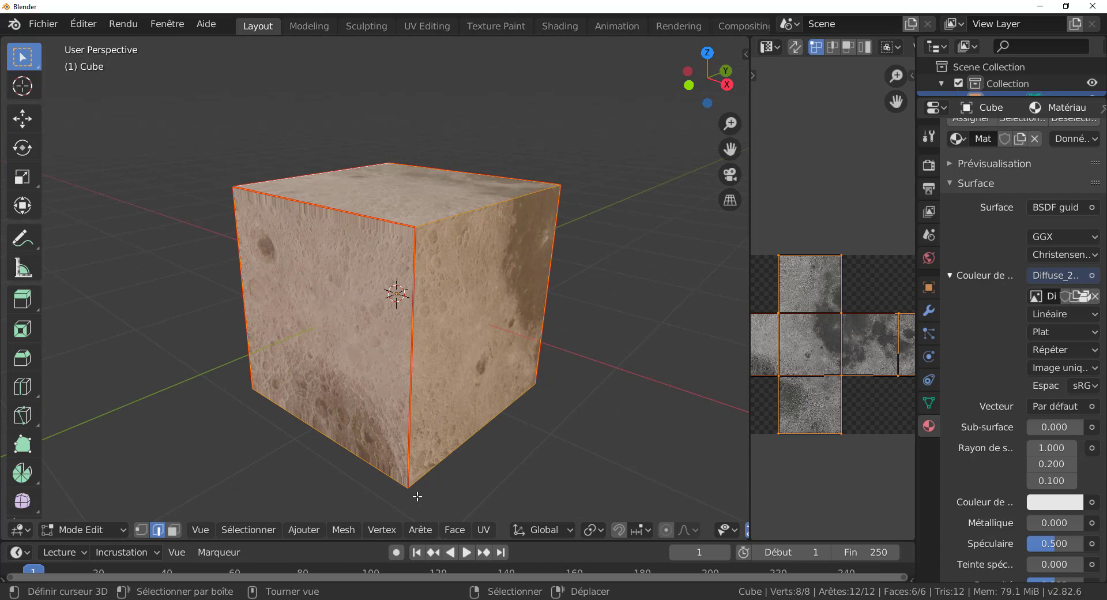
left_click(344, 529)
mouse_move(450, 532)
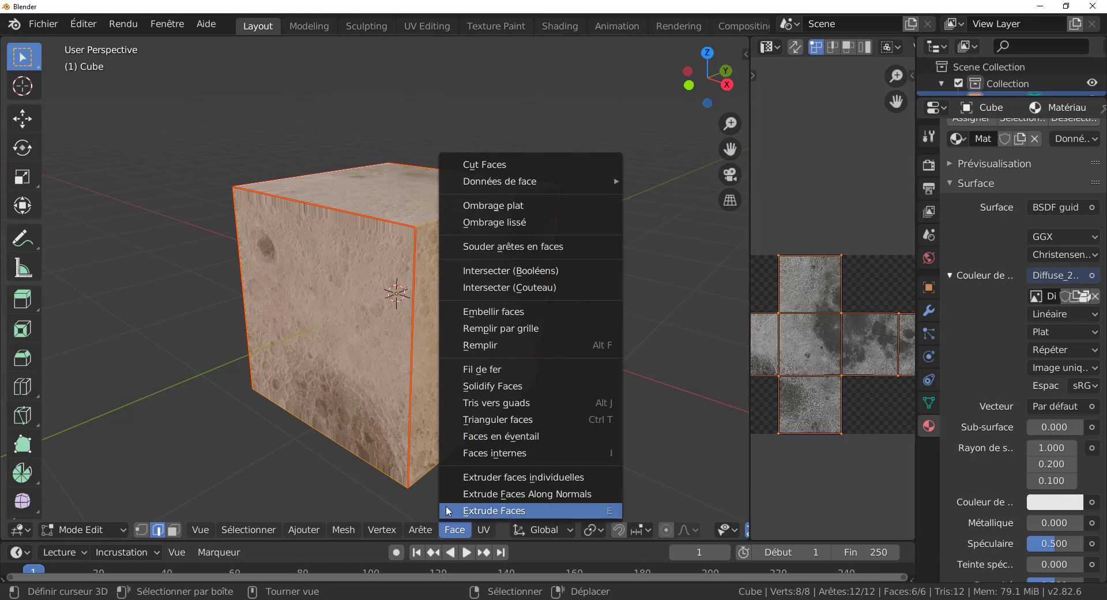
middle_click_drag(442, 439, 461, 431)
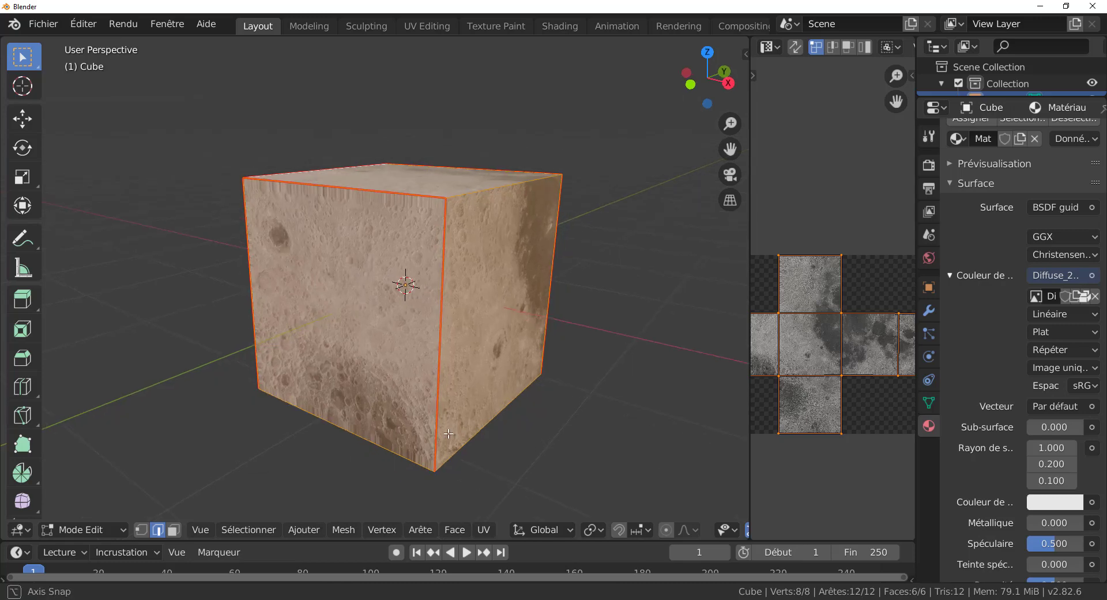
key("Tab")
key("Tab")
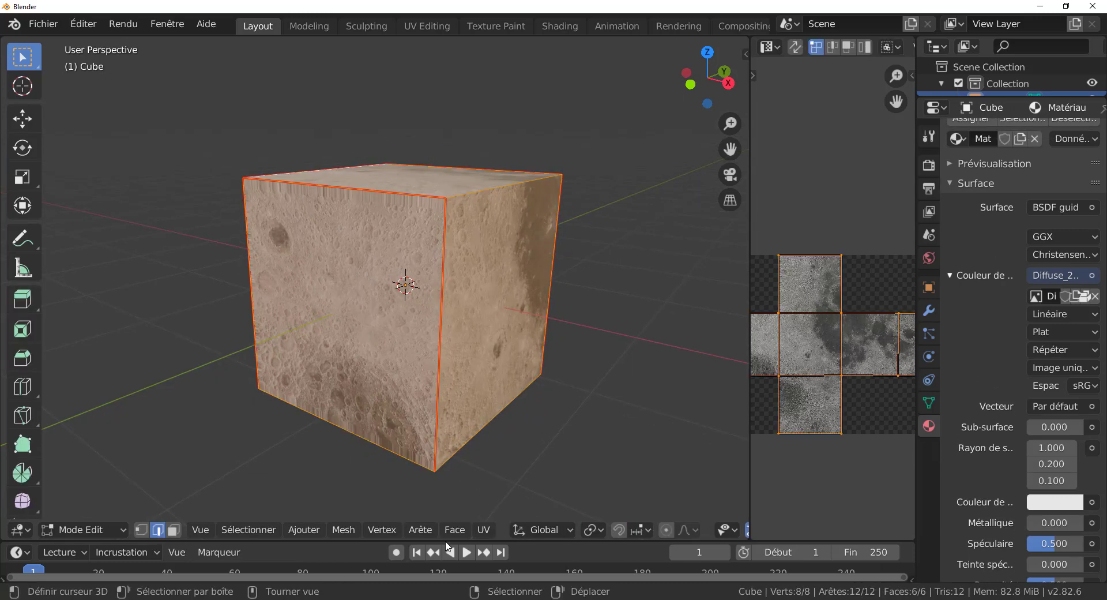
left_click(486, 529)
left_click(429, 532)
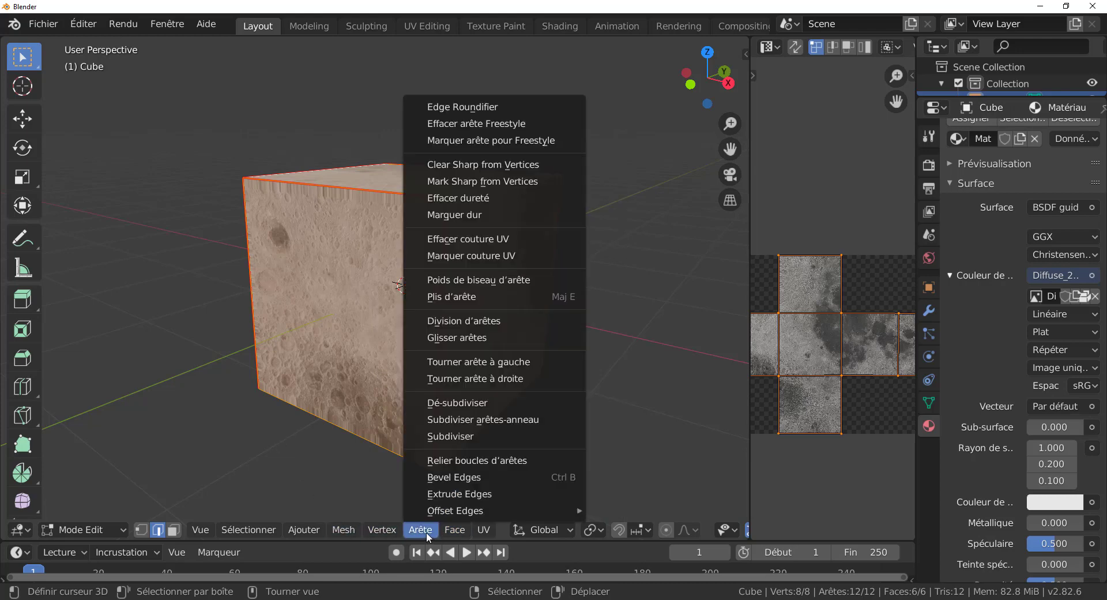
mouse_move(386, 534)
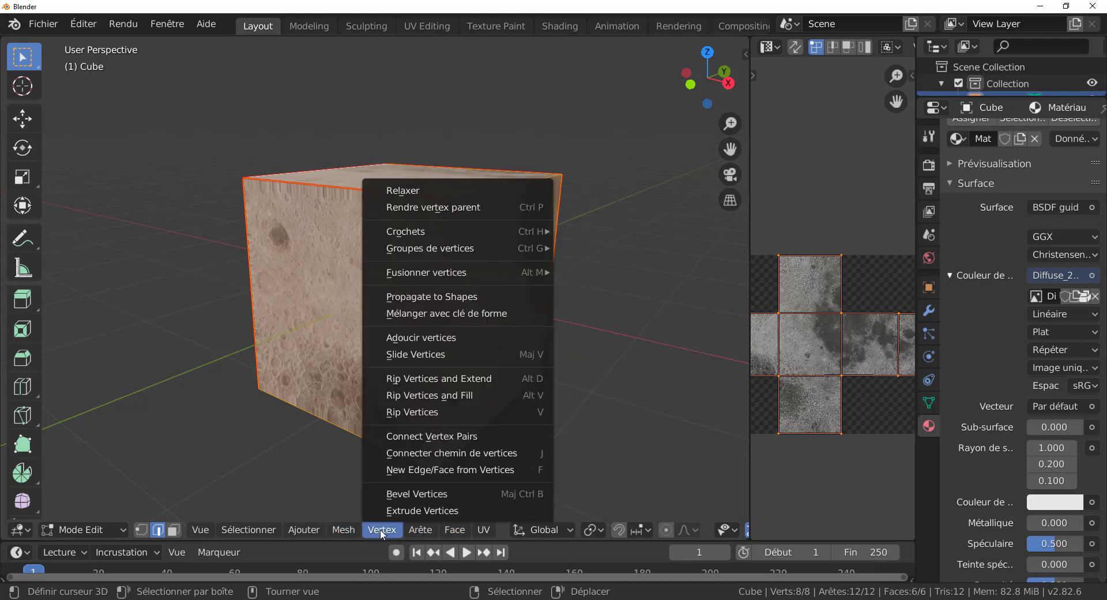
- Try to round the selected cube with the To Sphere transform, raising its factor, and check the shape in Object Mode
mouse_move(349, 535)
mouse_move(349, 511)
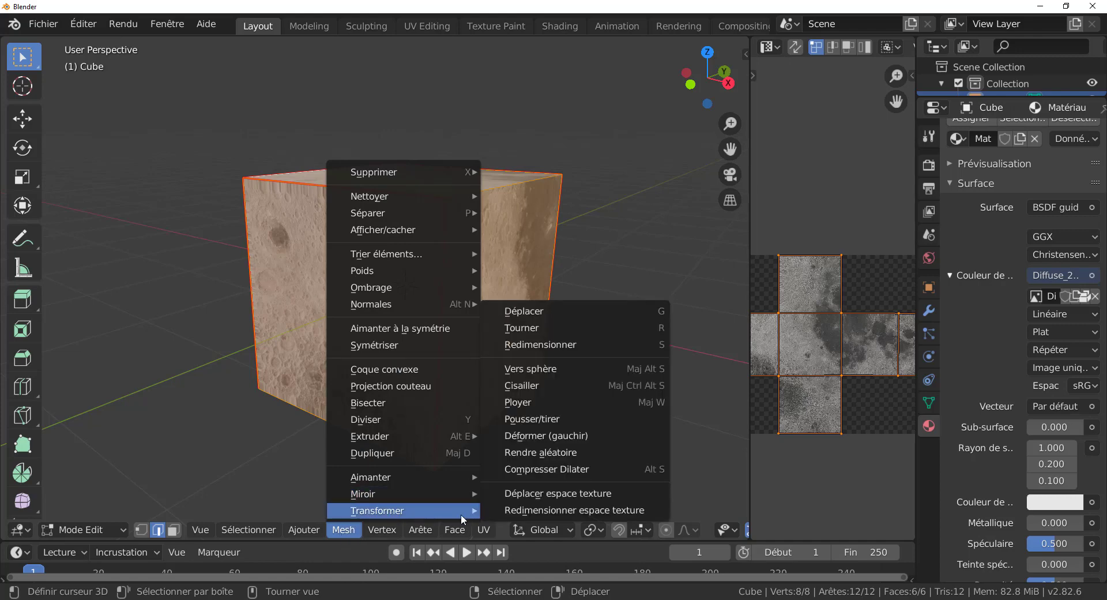
left_click(547, 370)
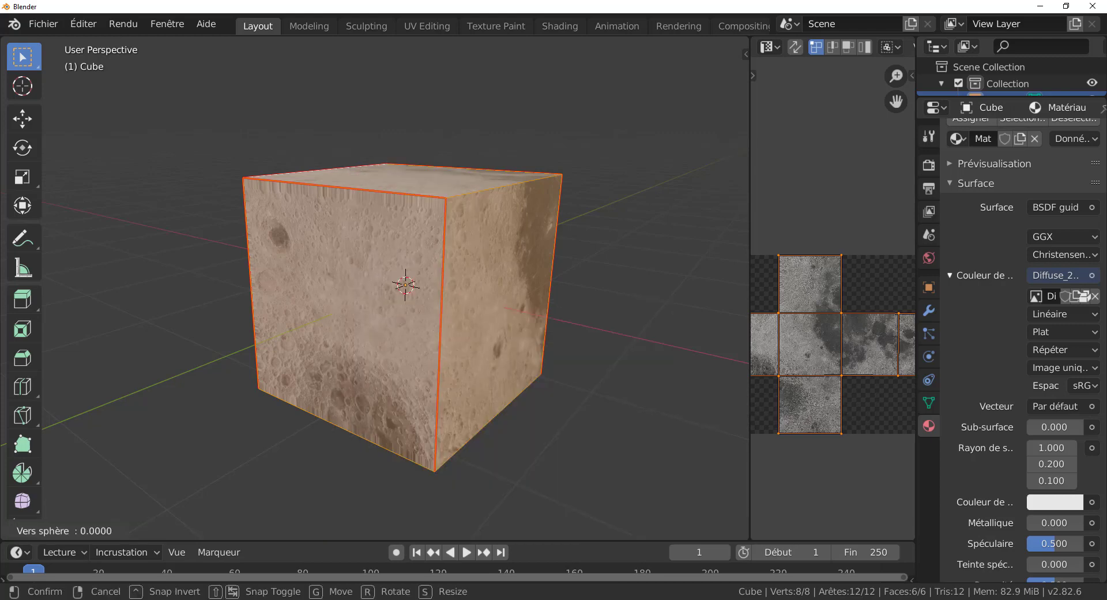
key("Return")
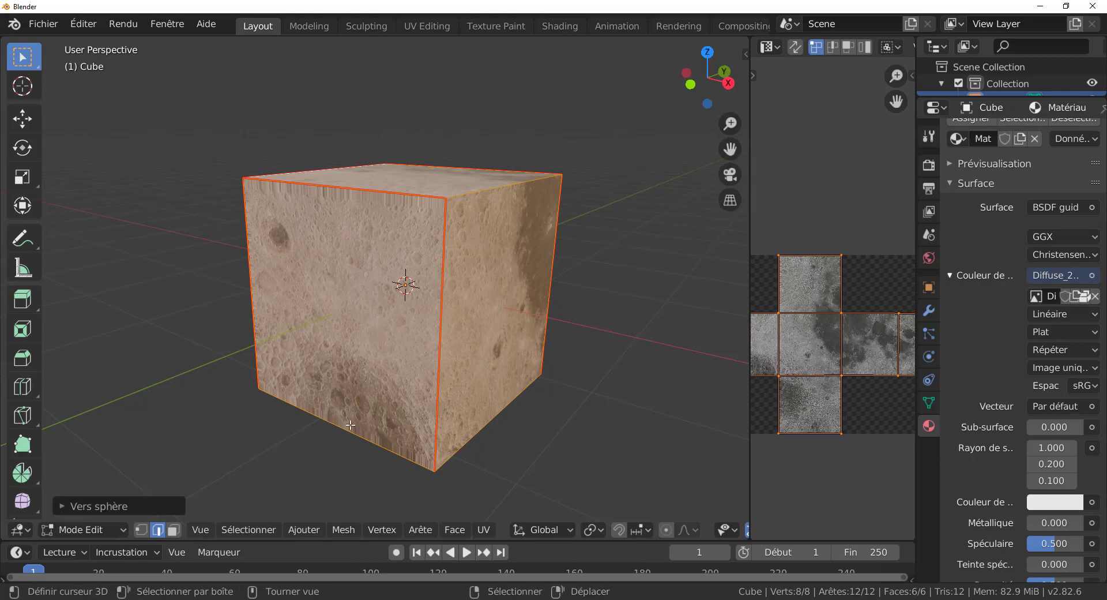
middle_click_drag(264, 464, 331, 420)
left_click(147, 505)
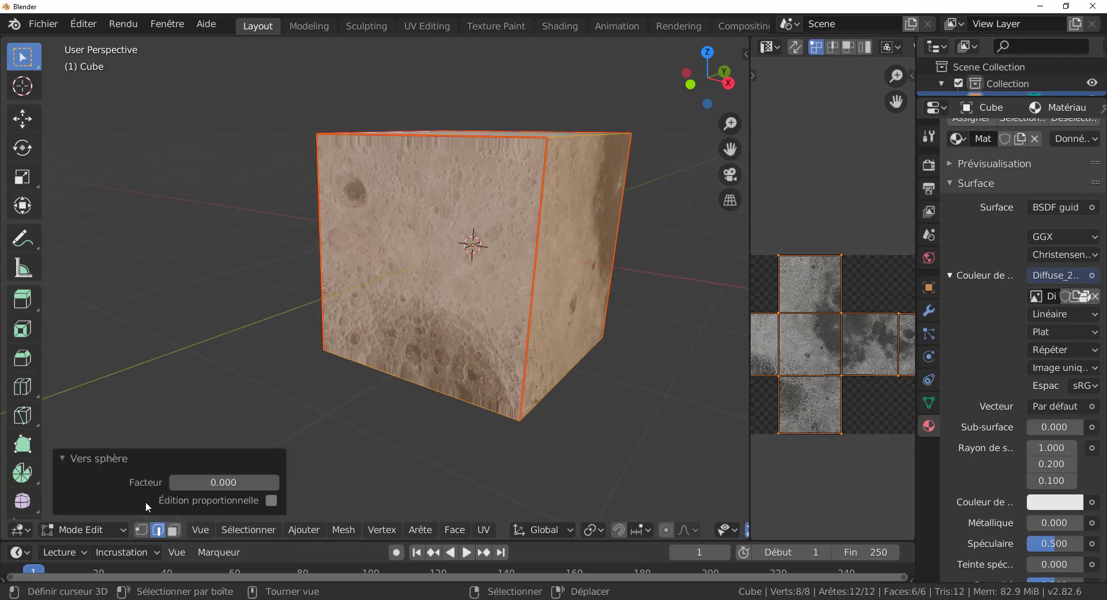
left_click_drag(206, 480, 281, 480)
key("Tab")
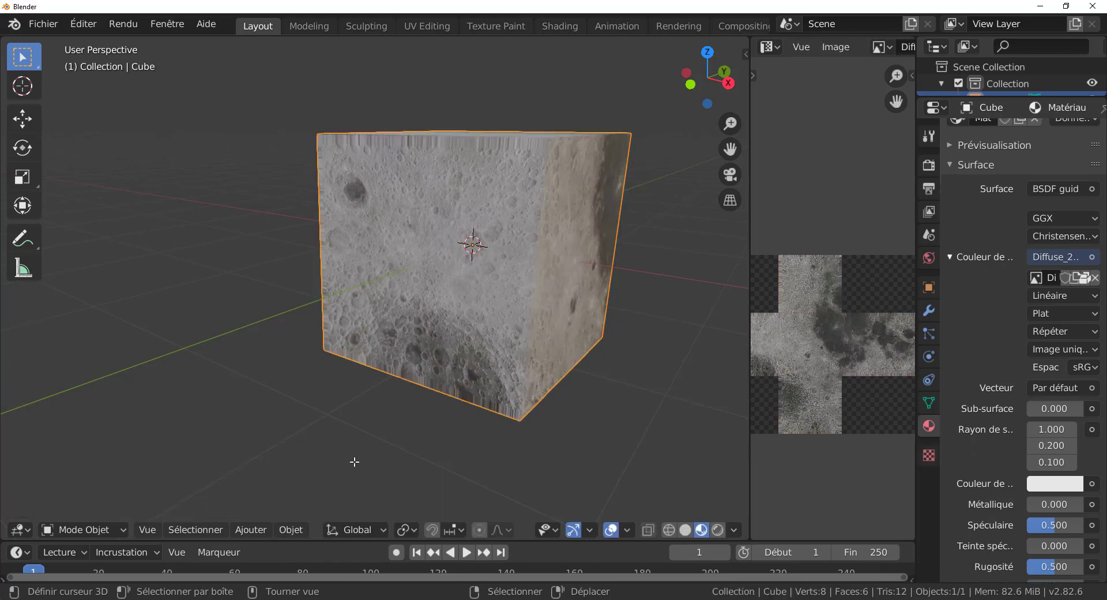
key("Tab")
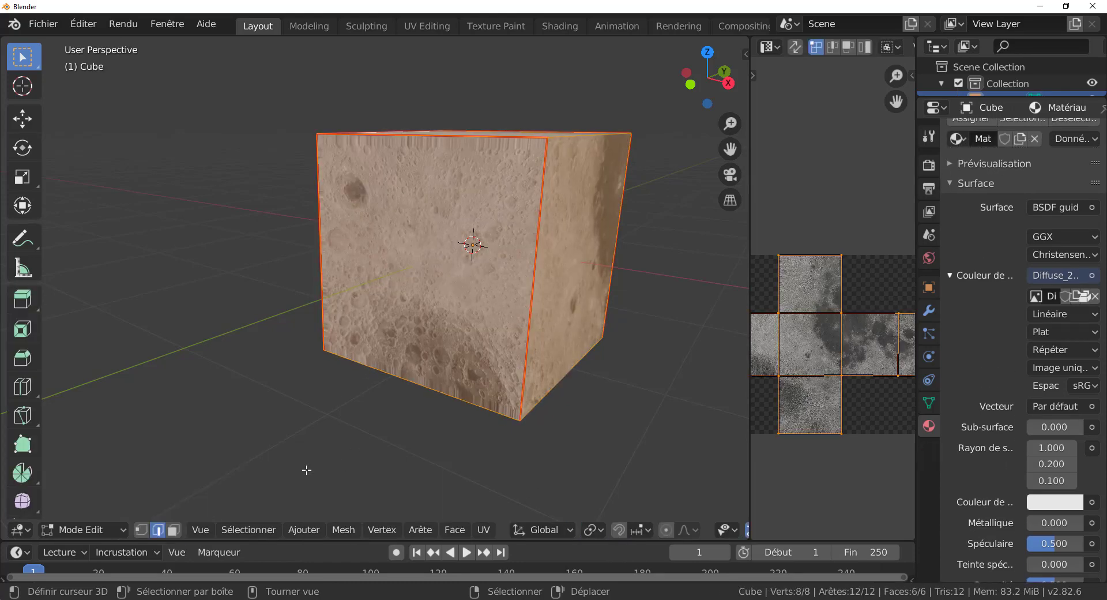
- Try the To Sphere transform on the cube again with factor 1.000 and proportional editing enabled
scroll(507, 360, "down", 2)
middle_click_drag(496, 353, 465, 370)
scroll(464, 370, "up", 1)
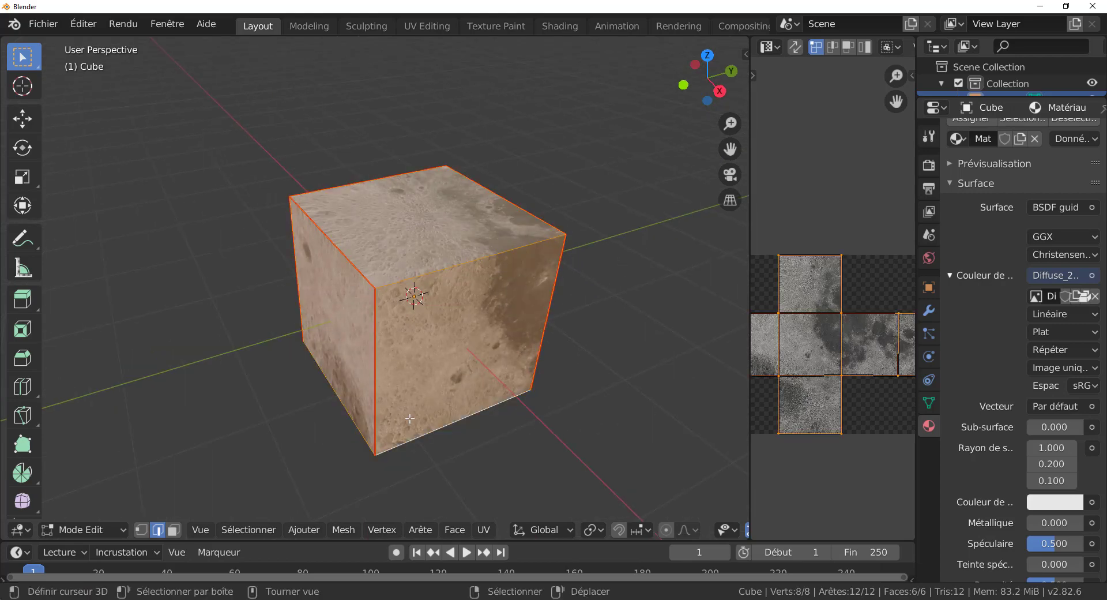
middle_click_drag(411, 420, 432, 401)
left_click(344, 529)
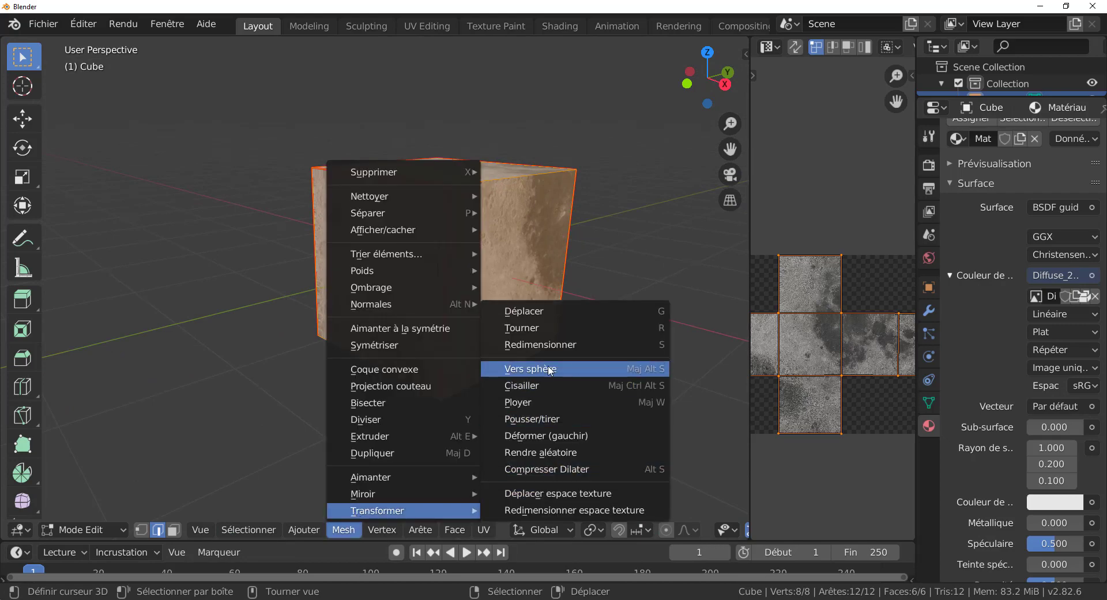
left_click(549, 370)
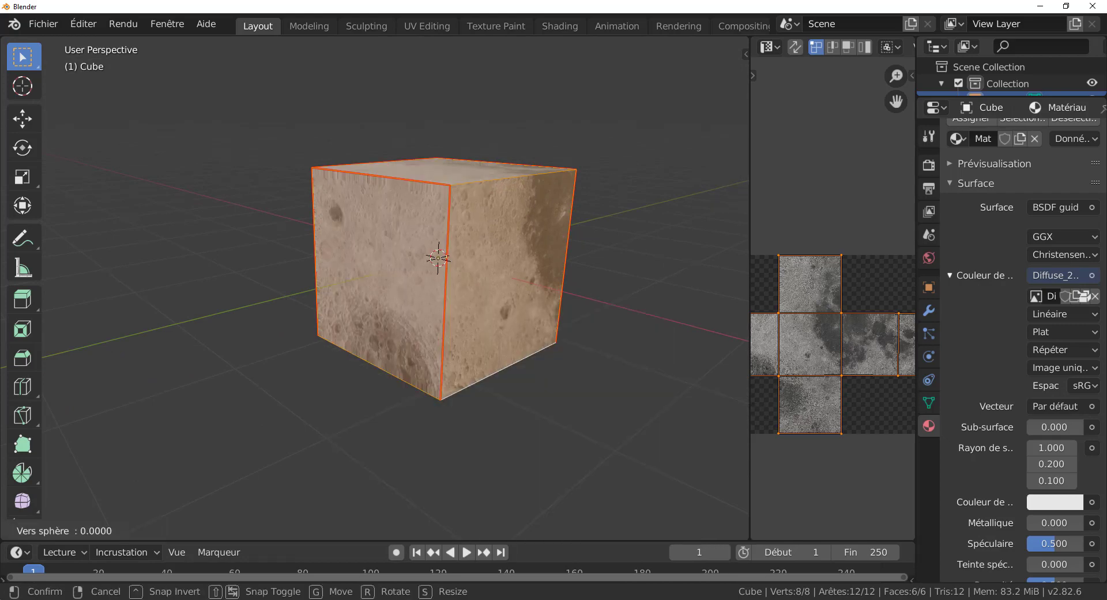
key("Return")
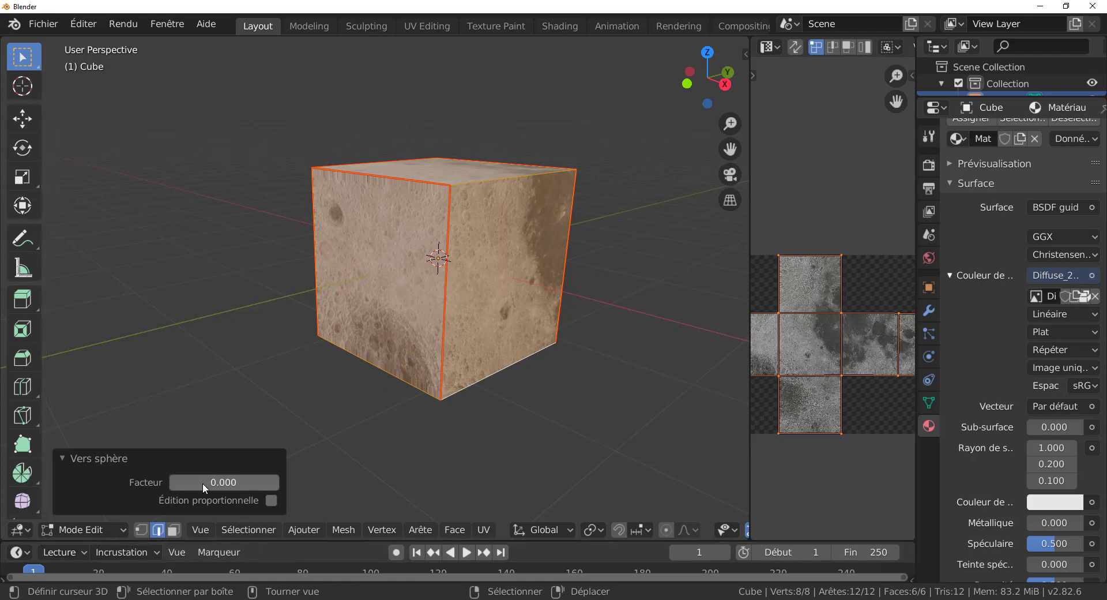
left_click_drag(203, 483, 279, 483)
left_click(270, 501)
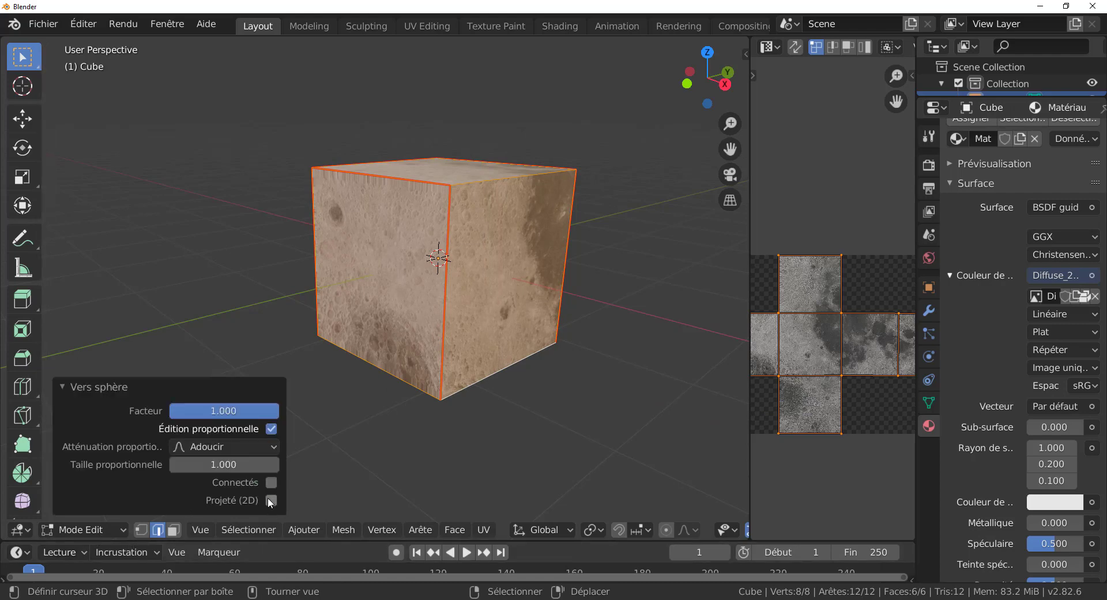
left_click_drag(240, 410, 280, 411)
middle_click_drag(387, 407, 413, 441)
key("Tab")
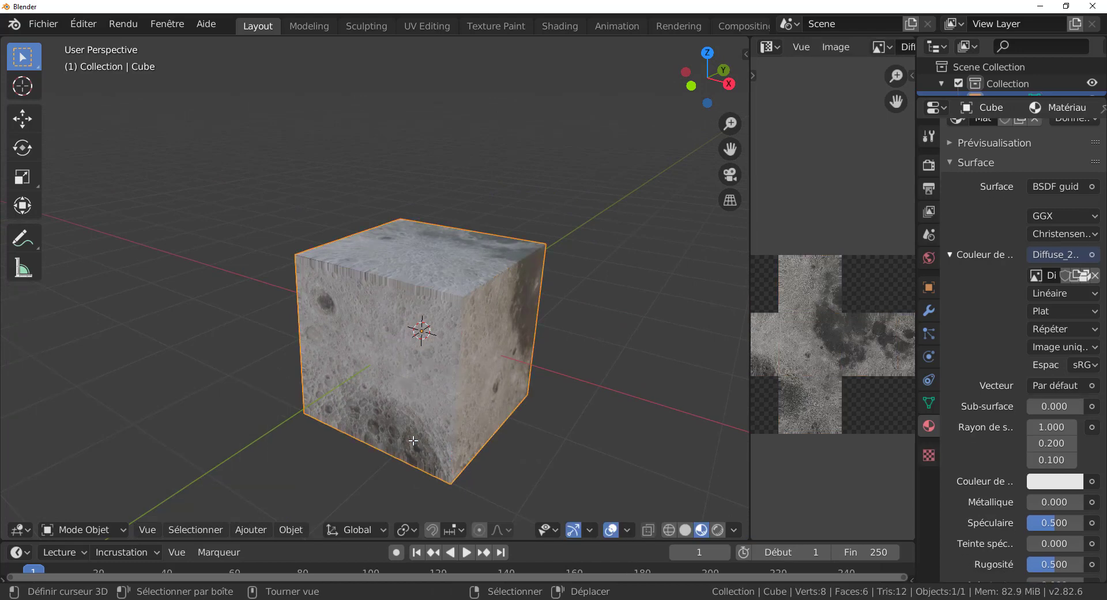
key("Tab")
mouse_move(413, 440)
middle_mouse_down()
mouse_move(537, 440)
mouse_move(434, 442)
middle_mouse_up()
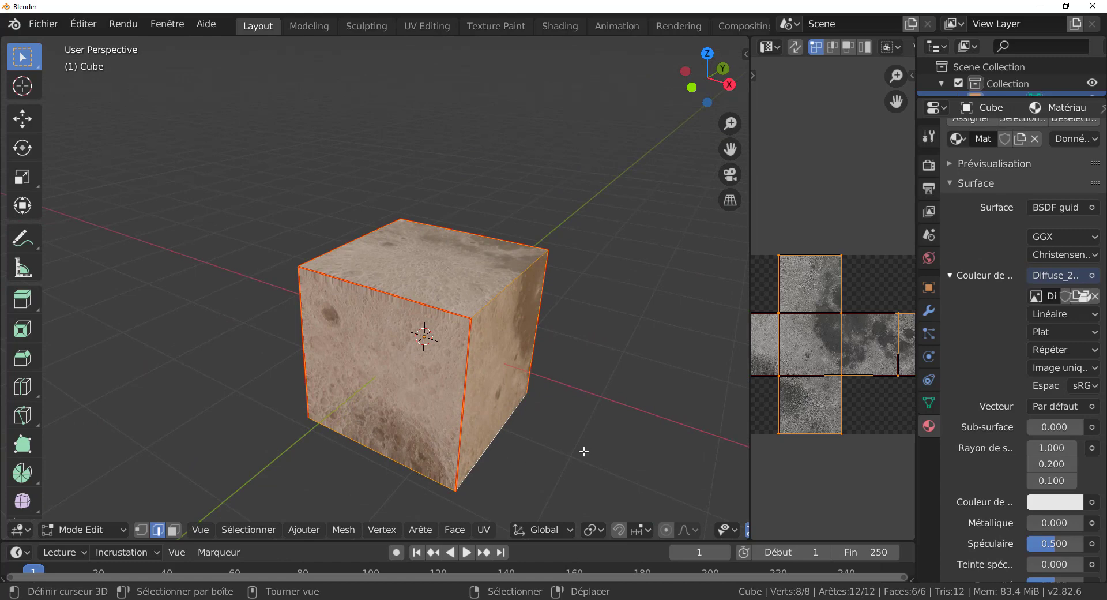
middle_click_drag(584, 452, 582, 442)
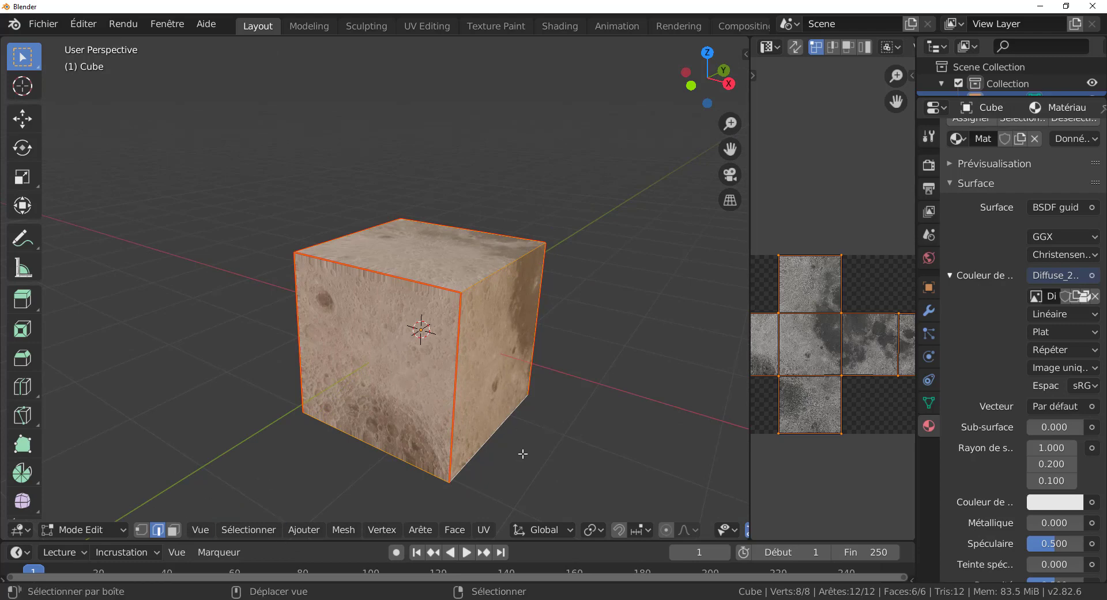
middle_click_drag(521, 455, 478, 398, "shift")
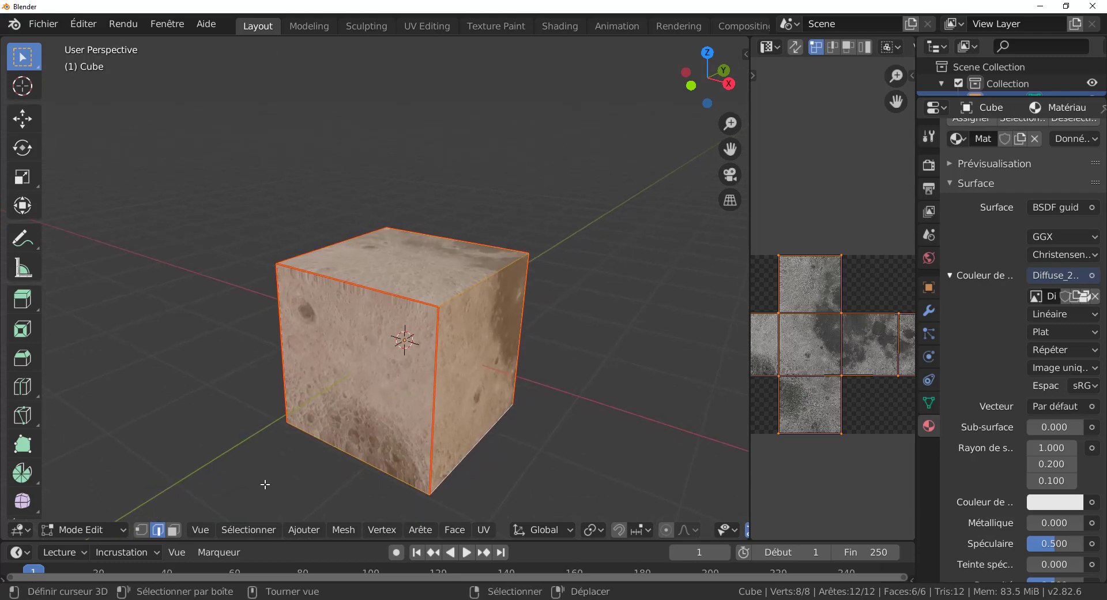
- Show the Quick Favorites commands and the option for adding the Checker Deselect command to them
key("q")
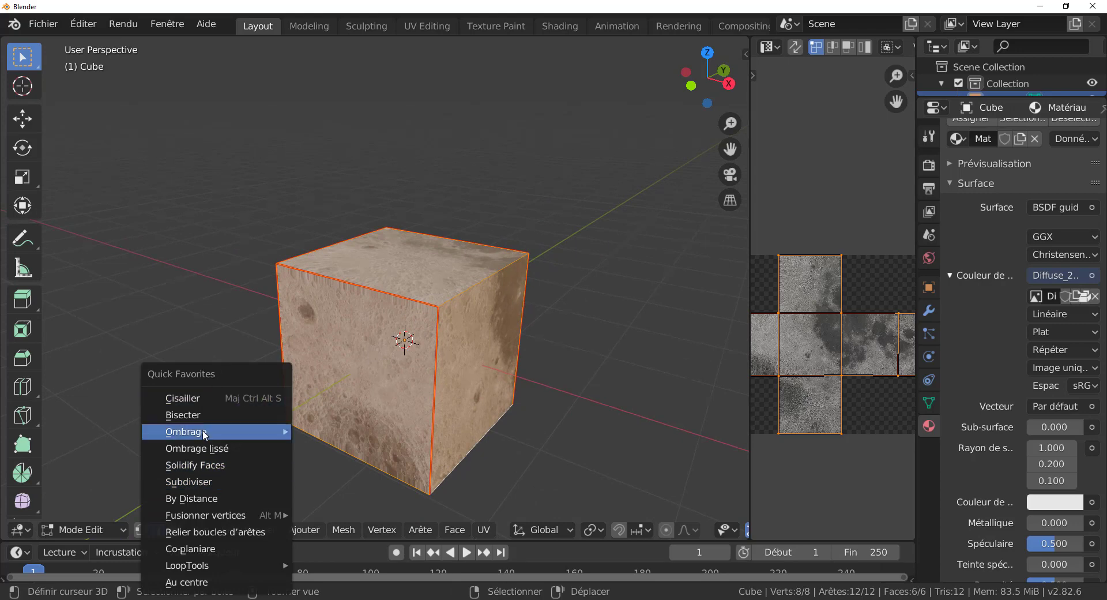
key("q")
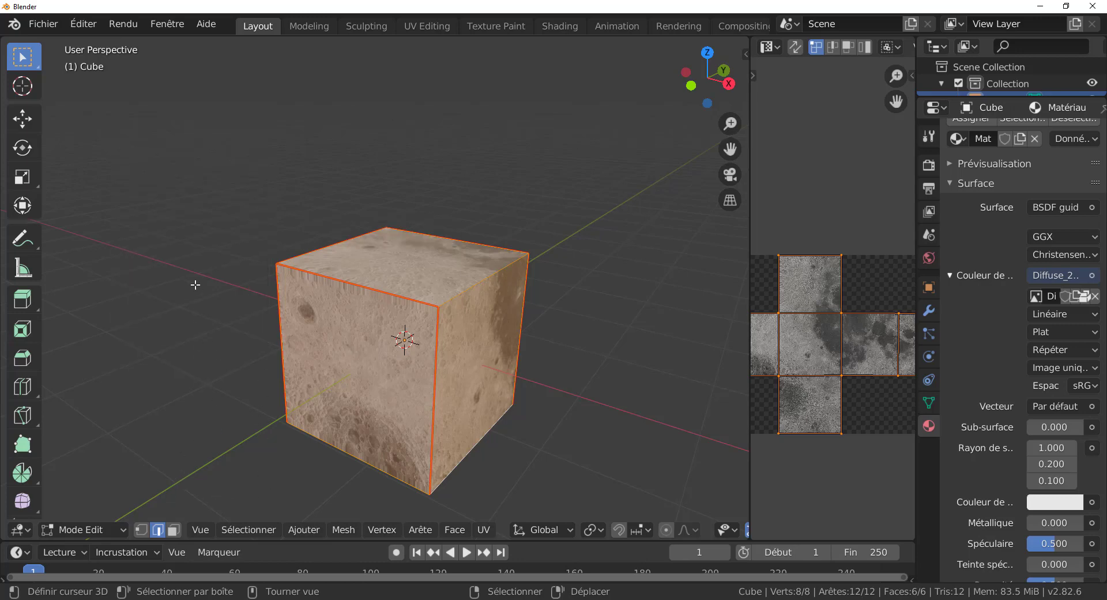
key("q")
left_click(233, 530)
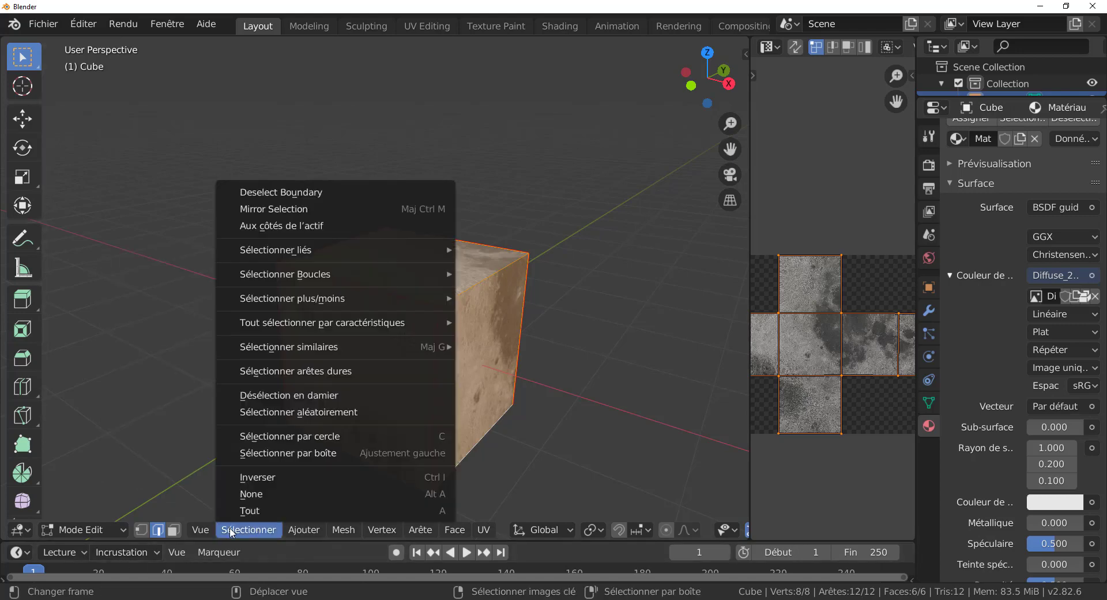
right_click(282, 396)
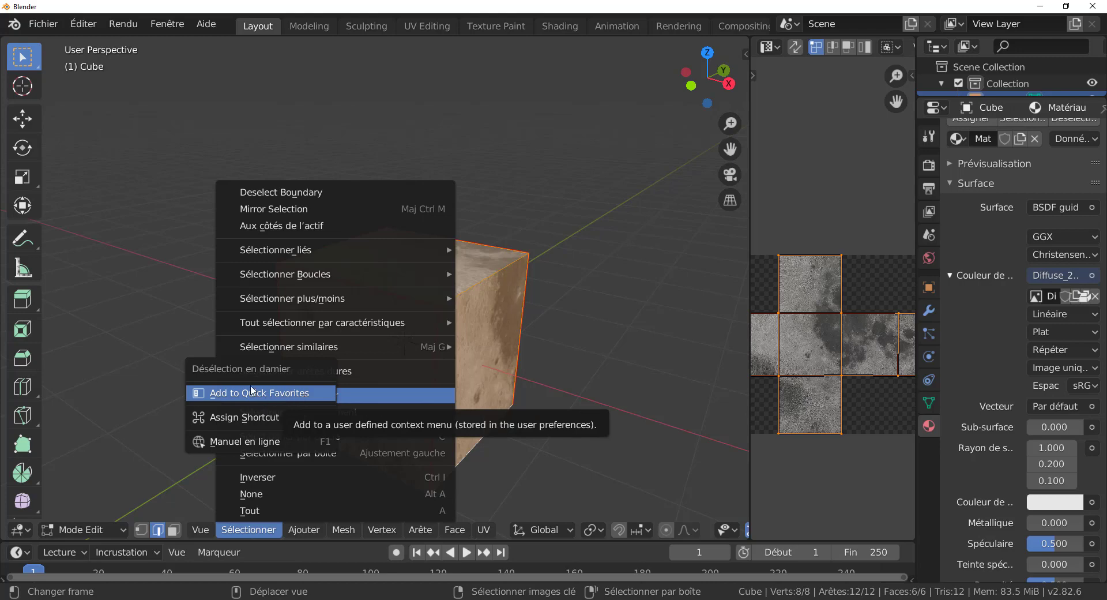
left_click(306, 394)
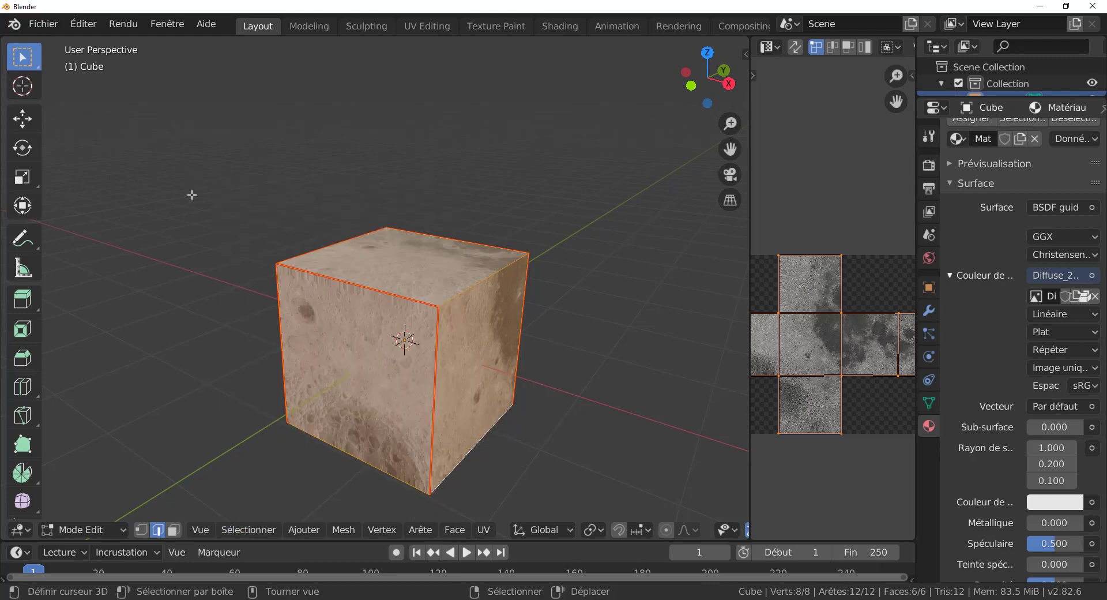
- Subdivide all faces of the cube with 30 cuts
key("q")
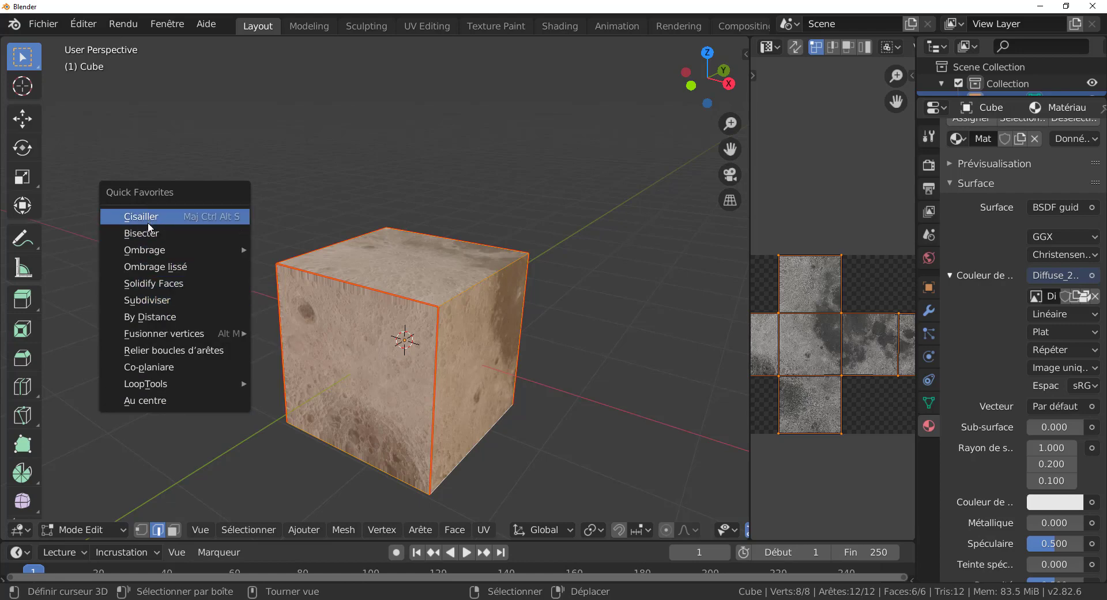
mouse_move(153, 333)
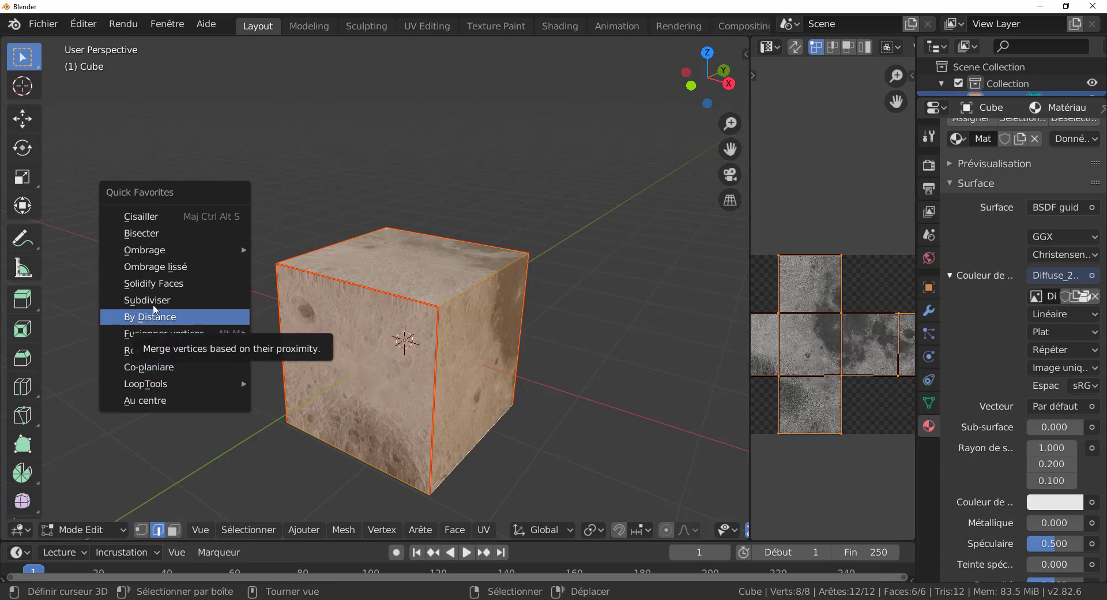
left_click(153, 303)
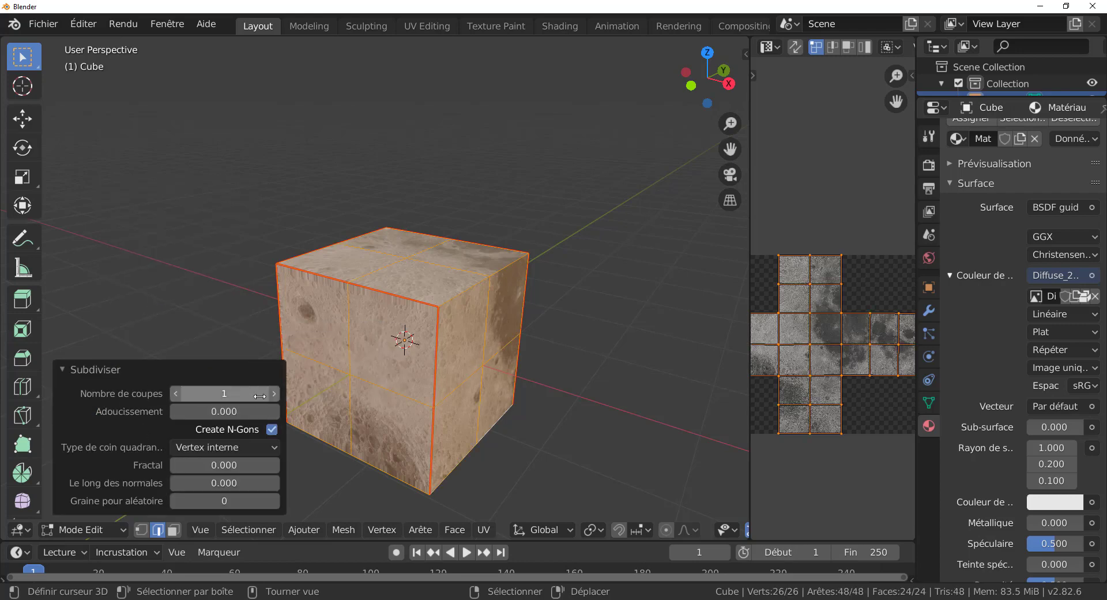
mouse_move(271, 395)
left_mouse_down()
mouse_move(318, 396)
mouse_move(274, 400)
left_mouse_up()
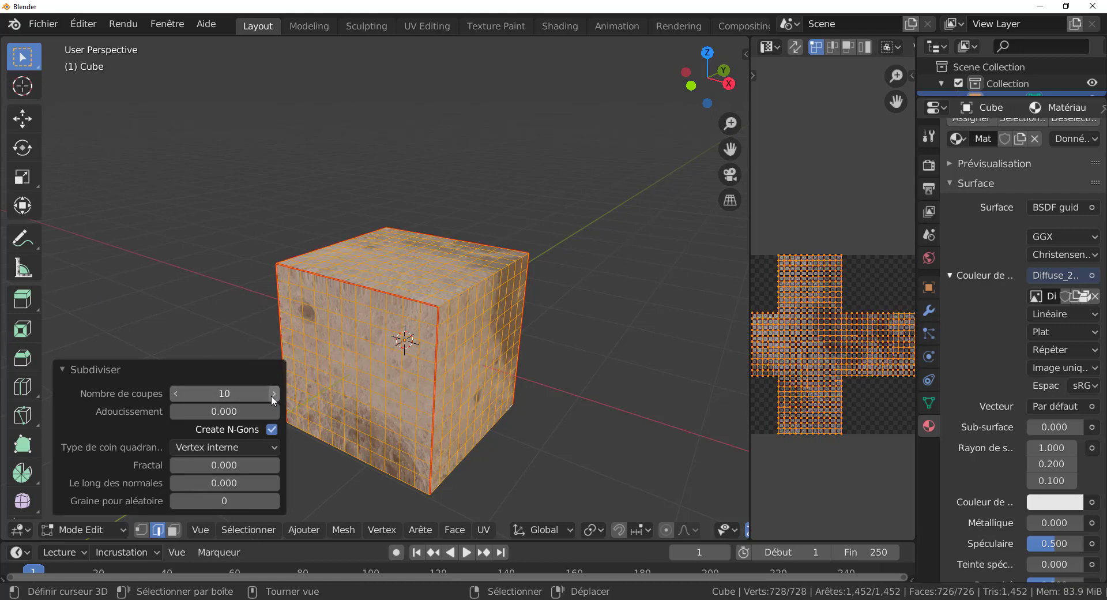
left_click(231, 397)
type("300")
key("Return")
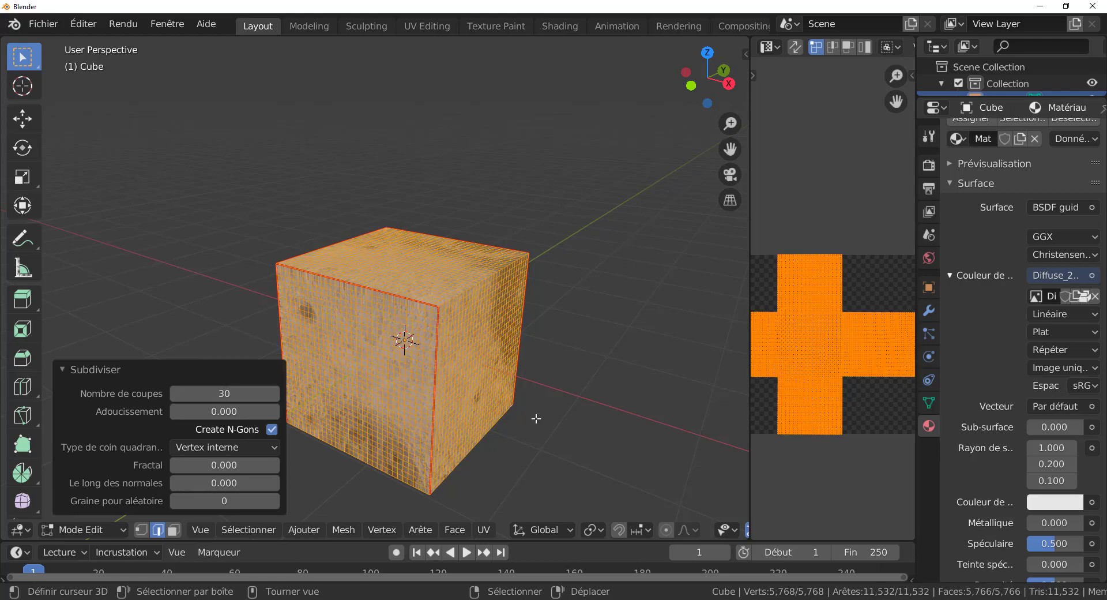
- Turn the subdivided cube into a sphere using To Sphere with a factor of 1
left_click(194, 372)
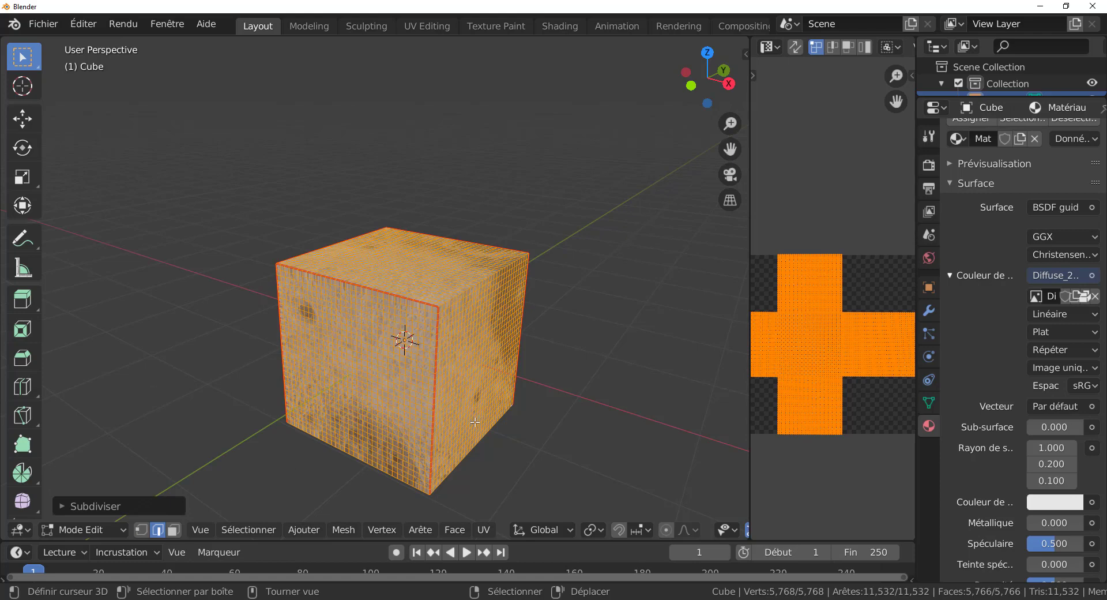
left_click(346, 529)
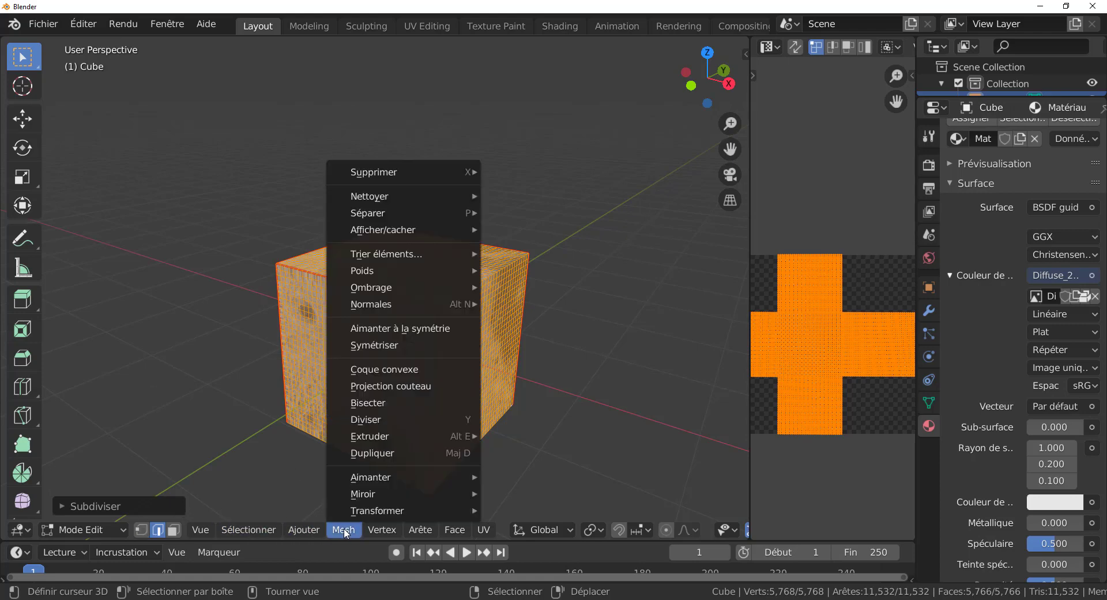
mouse_move(361, 511)
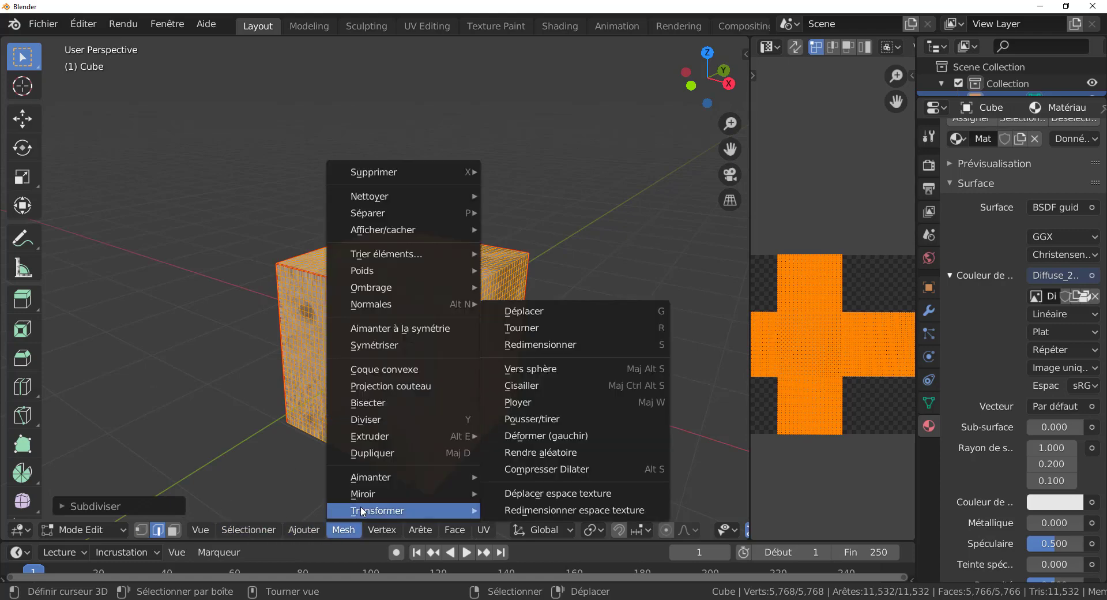
left_click(536, 367)
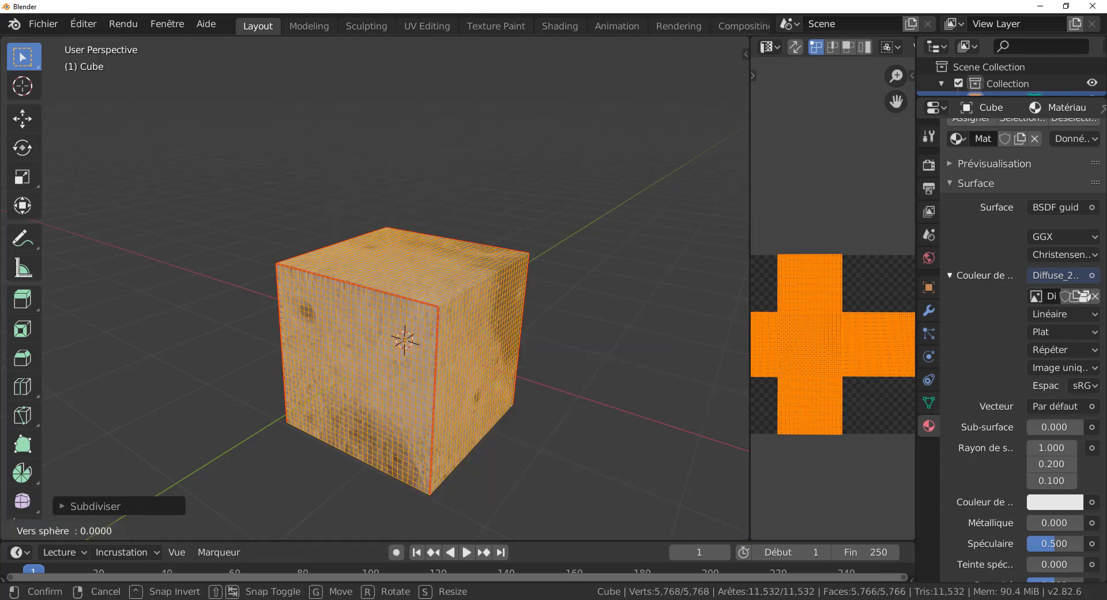
left_click(549, 96)
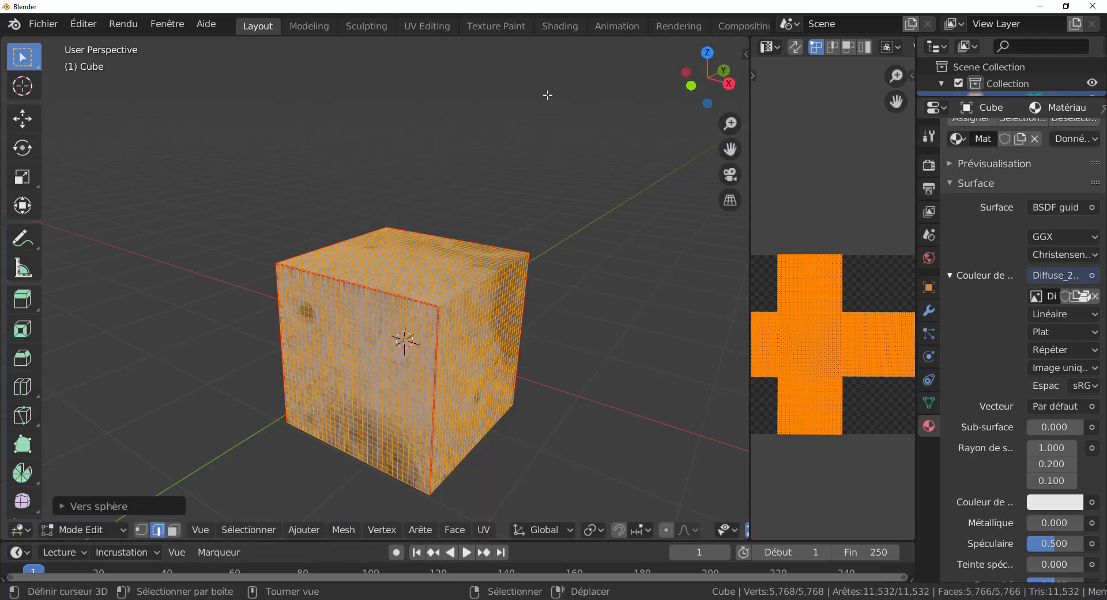
left_click(133, 506)
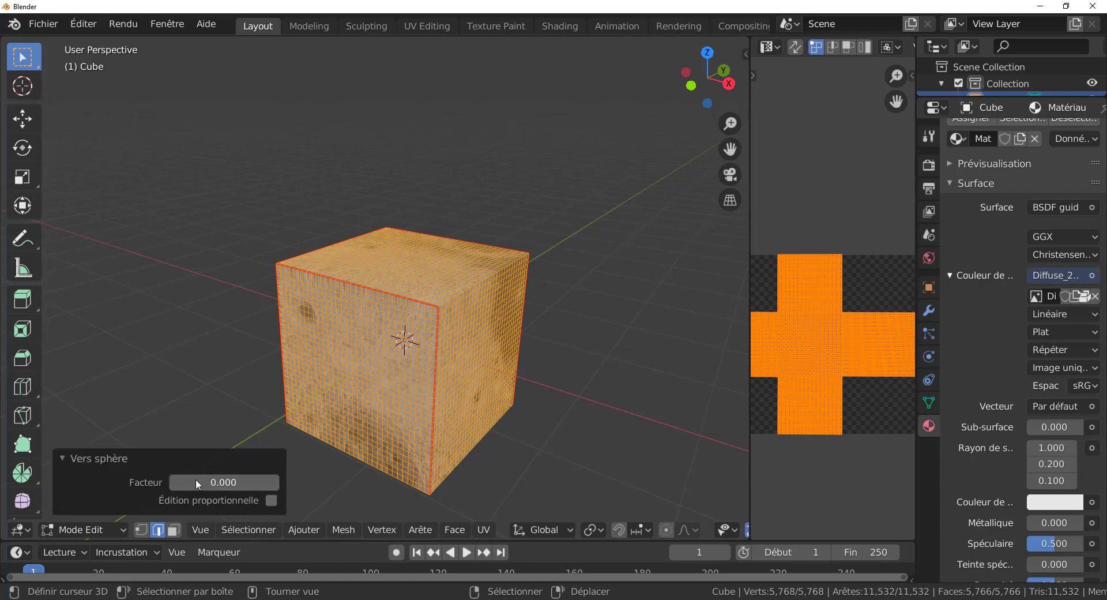
left_click_drag(170, 481, 304, 474)
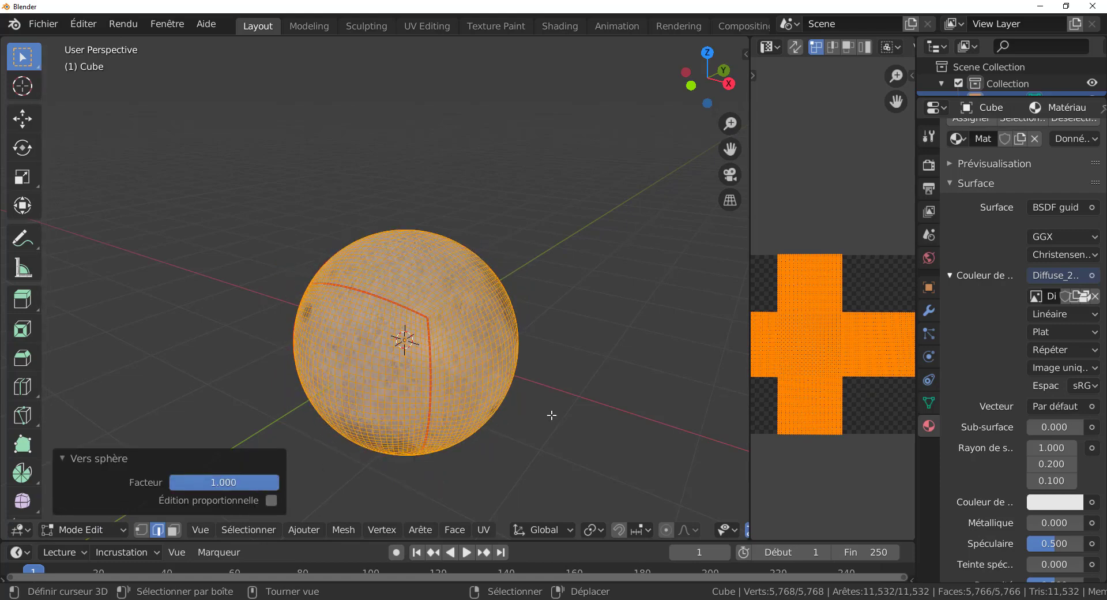
- Leave Edit Mode and examine the moon texture on the sphere from several sides, checking the seams between faces
key("Tab")
middle_click_drag(556, 414, 624, 397)
scroll(552, 390, "up", 3)
scroll(625, 397, "down", 2)
middle_click_drag(579, 348, 461, 388, "shift")
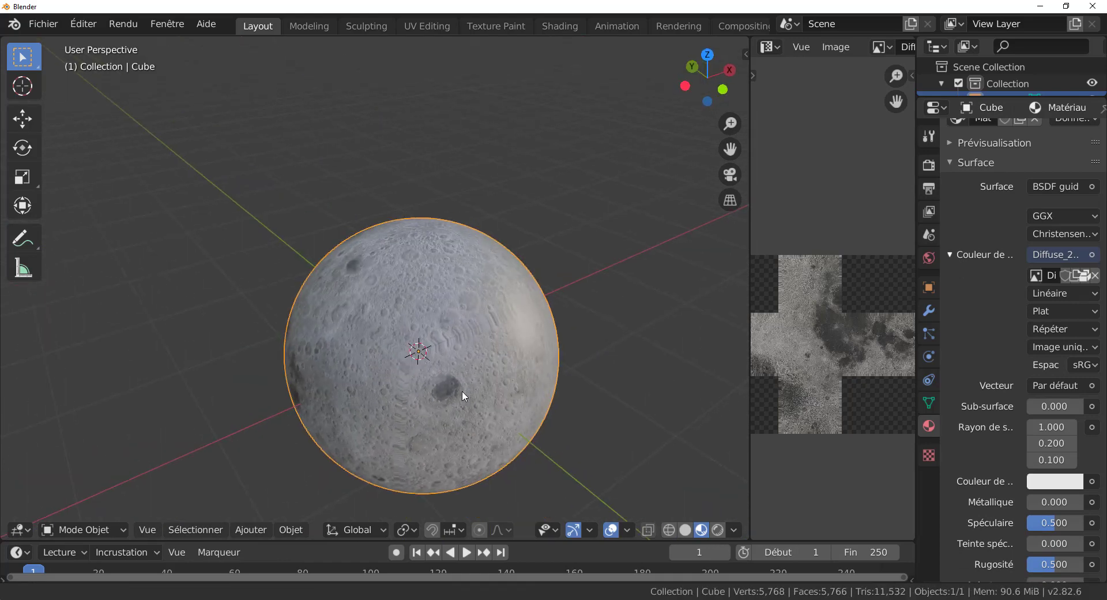
scroll(464, 375, "up", 2)
scroll(554, 346, "down", 4)
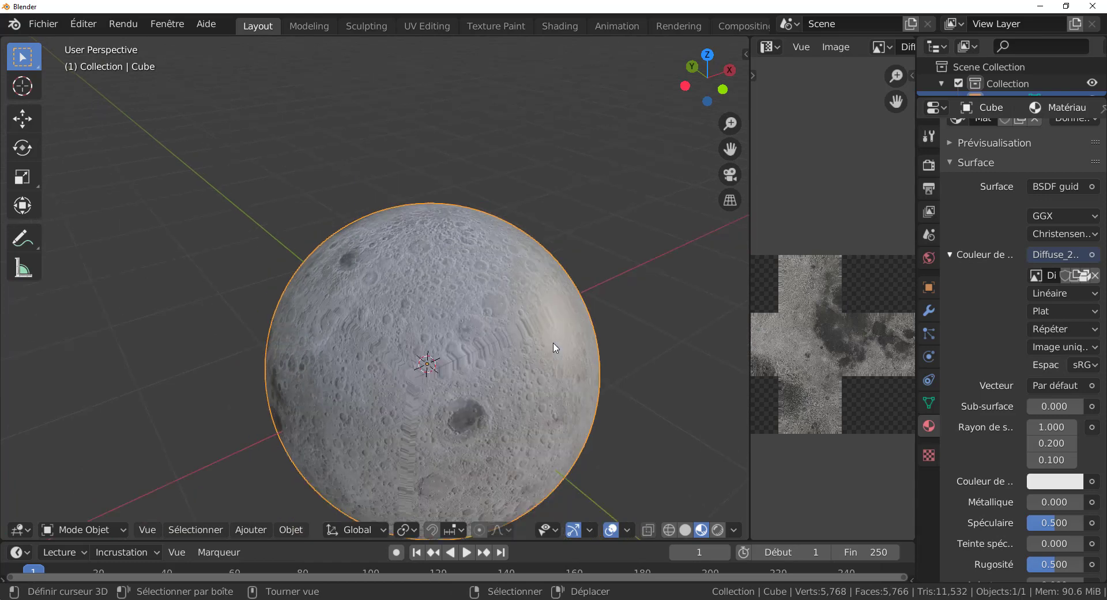
middle_click_drag(489, 371, 390, 298)
- Undo the sphere conversion and the subdivision to return to the plain cube in Edit Mode
key("Tab")
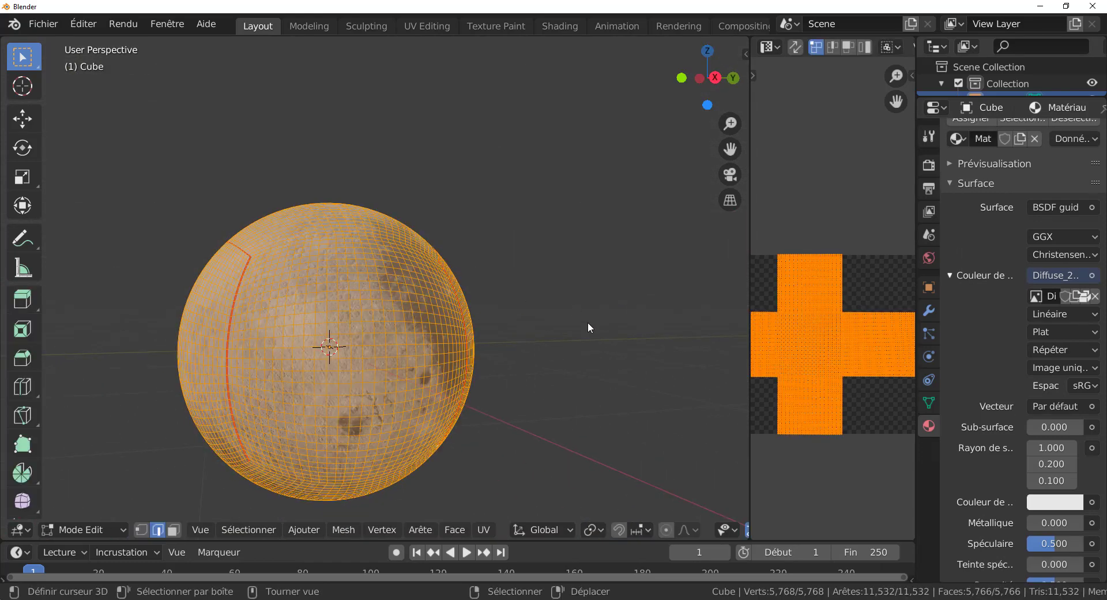
key("ctrl+z")
key("ctrl+z")
key("ctrl+z")
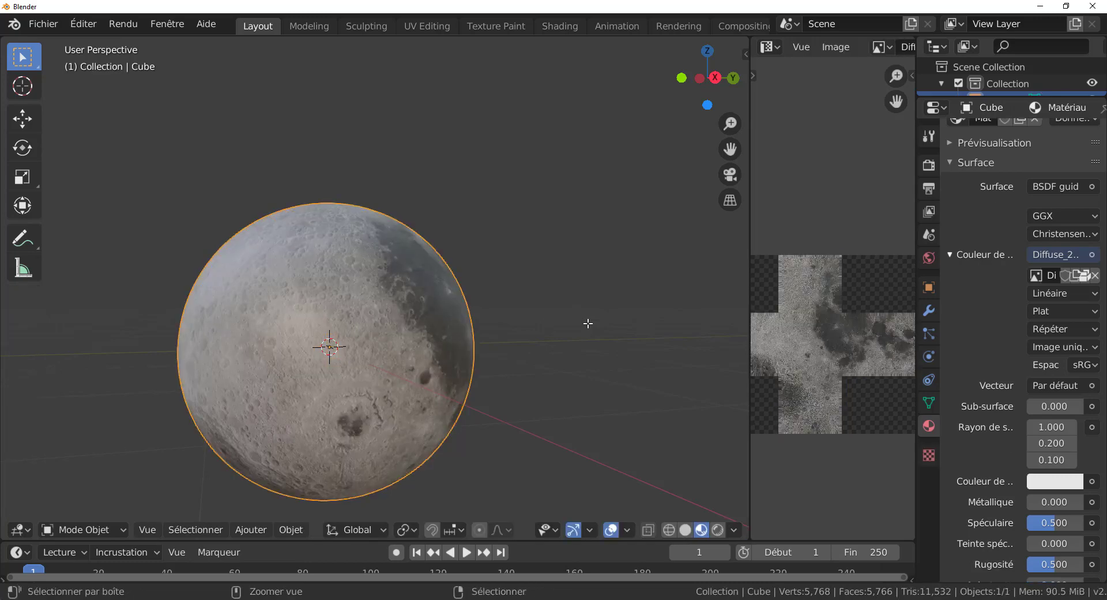
middle_click_drag(588, 323, 730, 331)
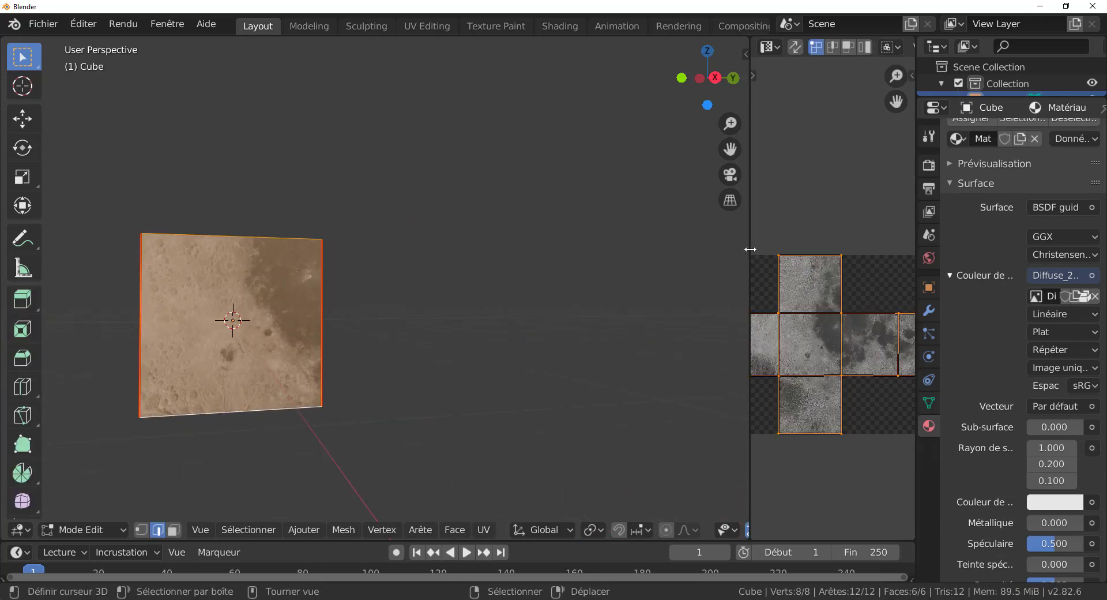
- Widen the UV editor so the cube's unfolded UV cross is shown large beside the 3D view
left_click_drag(749, 250, 388, 260)
scroll(477, 311, "up", 2)
middle_click_drag(589, 306, 592, 305)
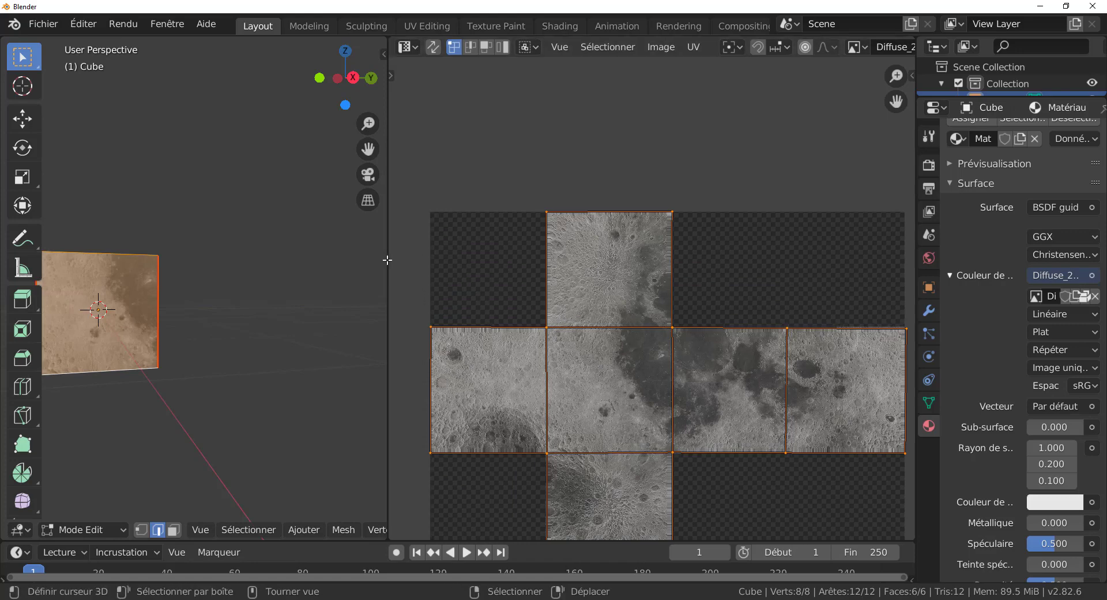
left_click_drag(386, 260, 316, 285)
scroll(489, 286, "up", 2)
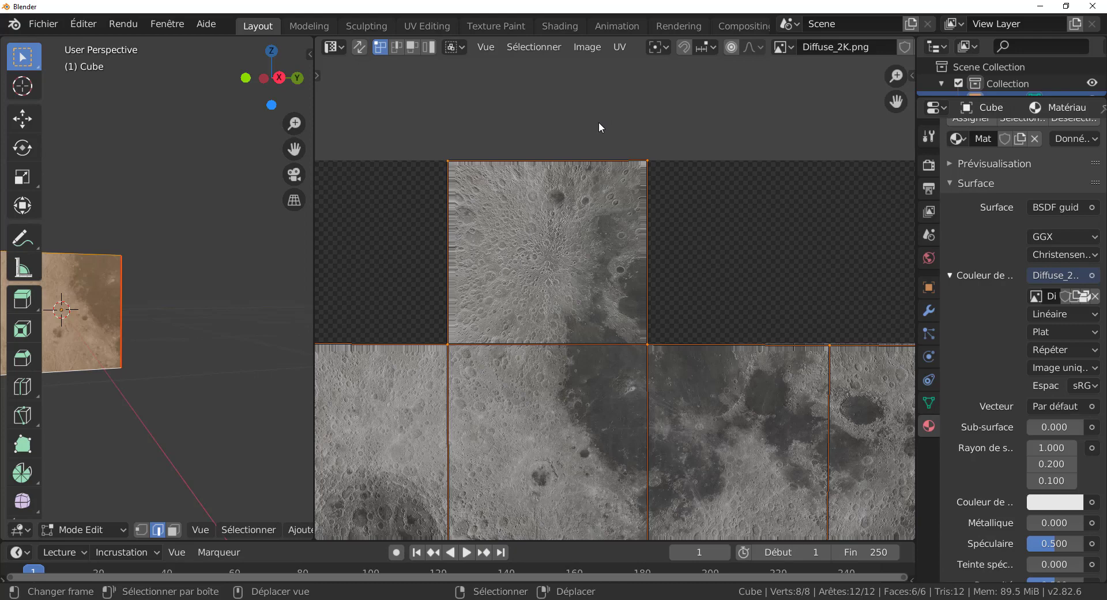
- Scale the vertical column of the UV cross along X to about 0.92 so its sides lie inside the texture
key("Home")
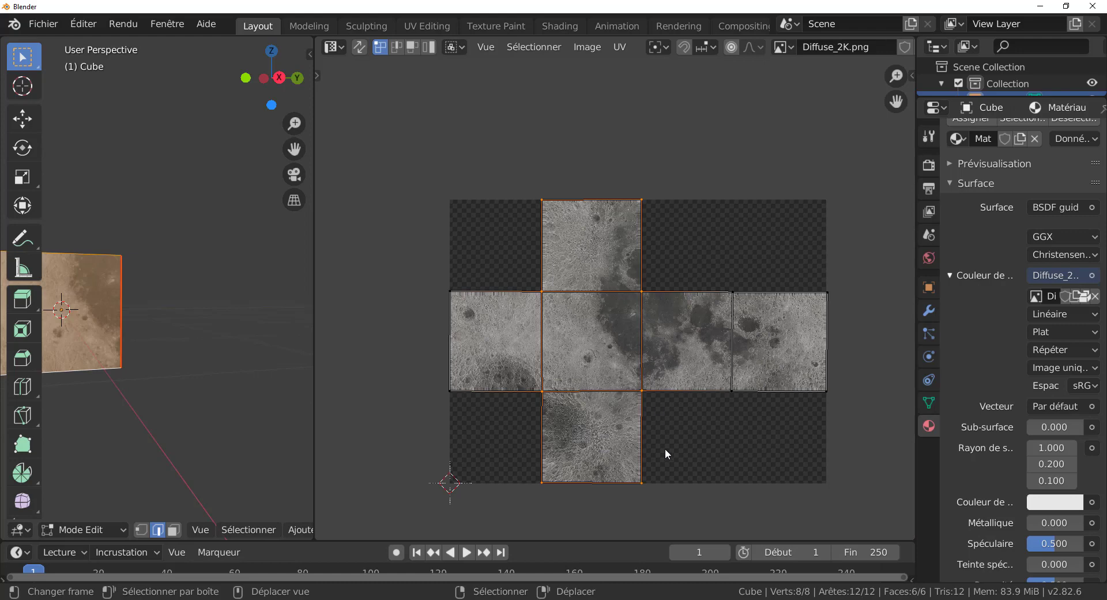
scroll(775, 408, "up", 2)
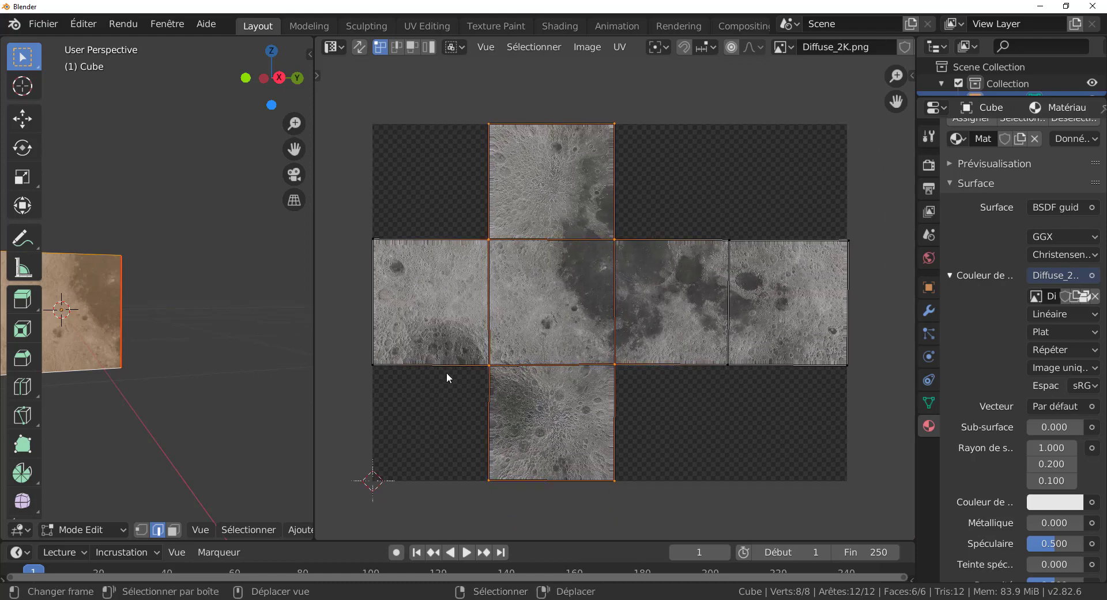
scroll(679, 171, "up", 1)
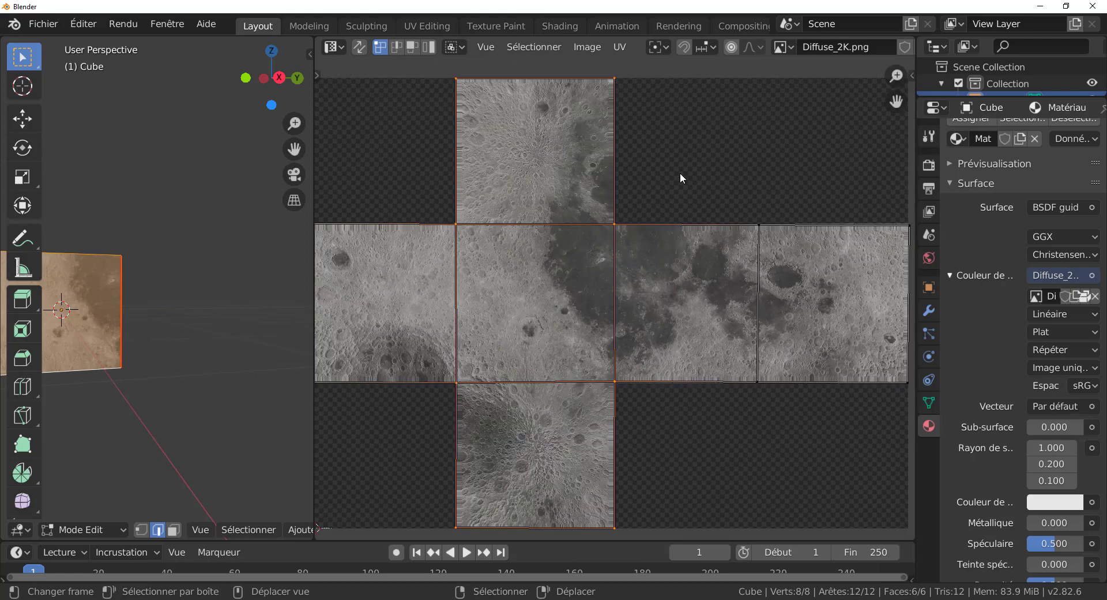
key("s")
key("x")
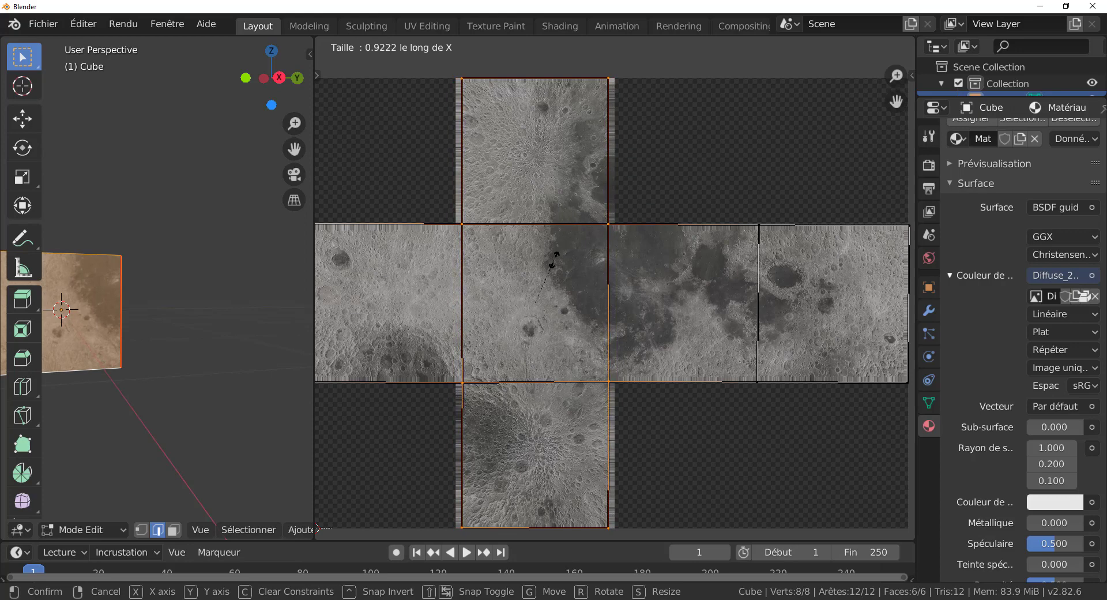
left_click(552, 271)
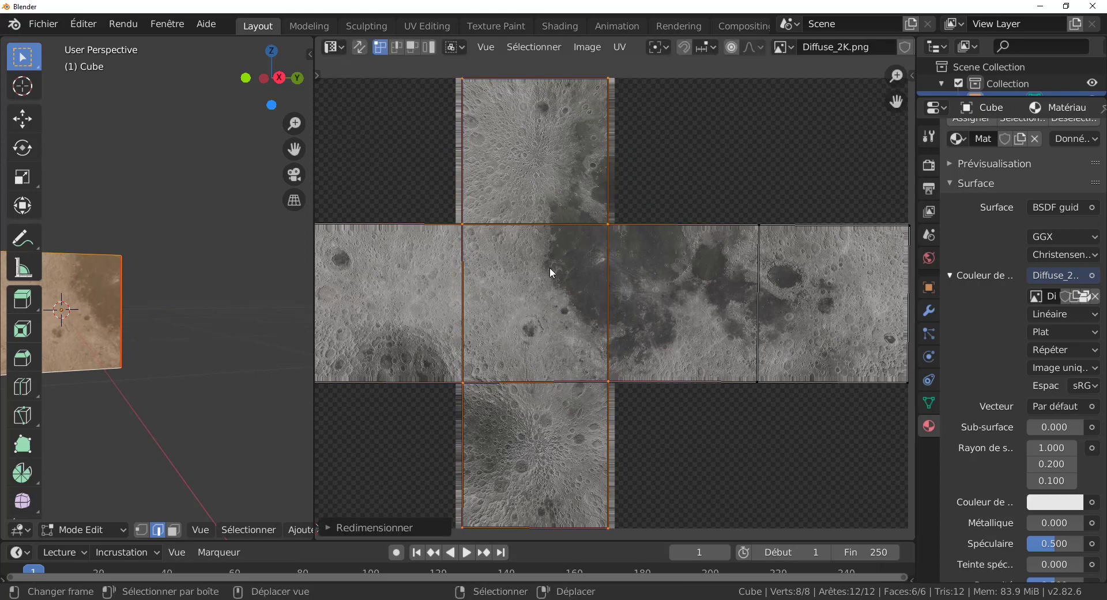
scroll(550, 268, "down", 1)
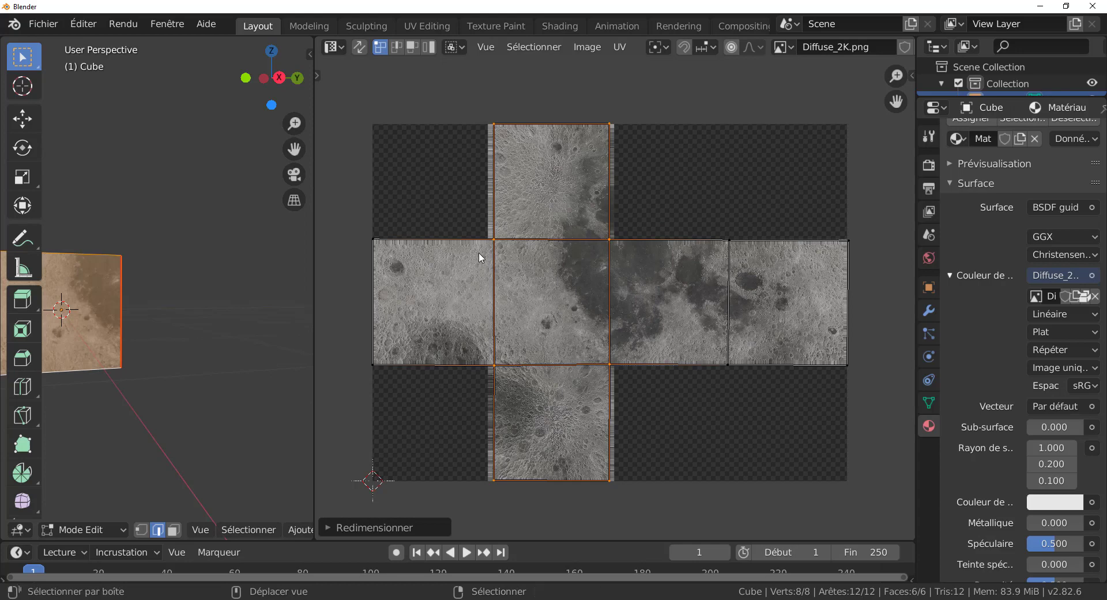
middle_click_drag(436, 249, 484, 234)
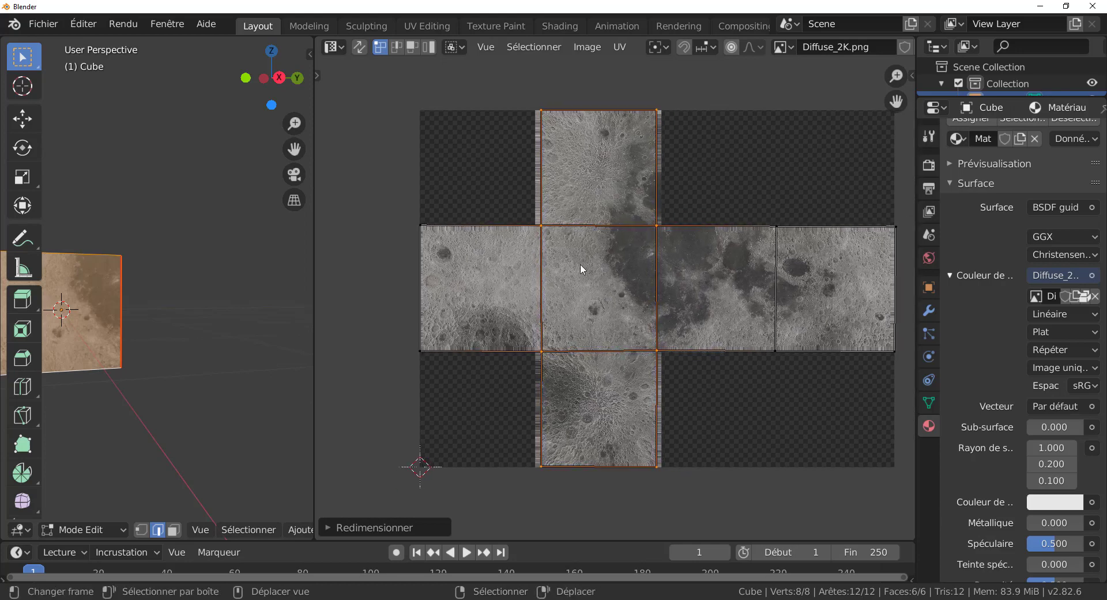
- Clear the UV selection and circle-select all the vertices of the cross's horizontal row
key("a")
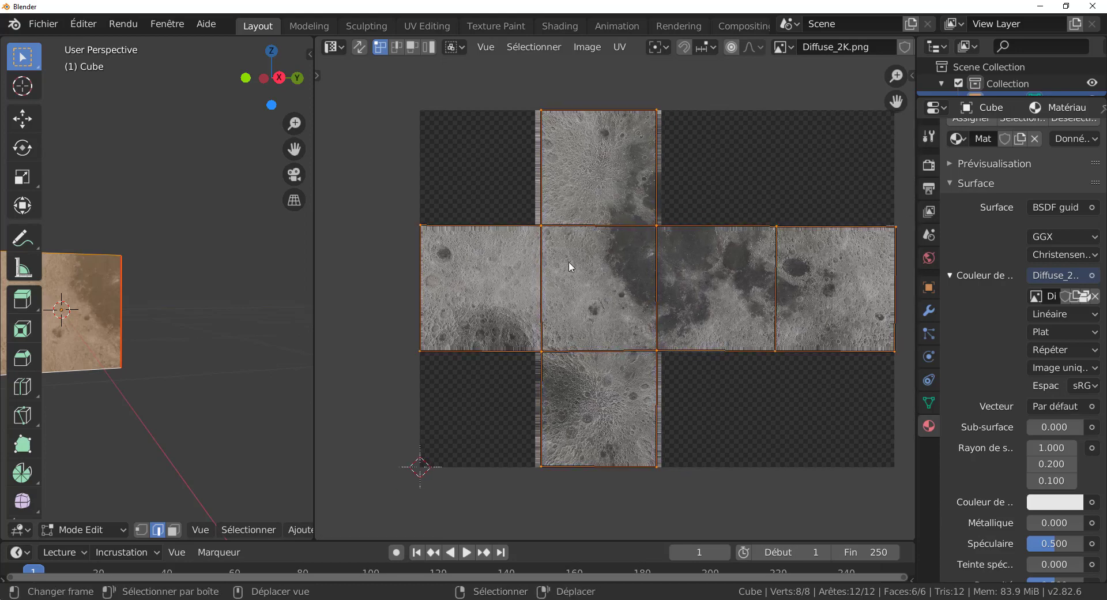
left_click(718, 188)
key("c")
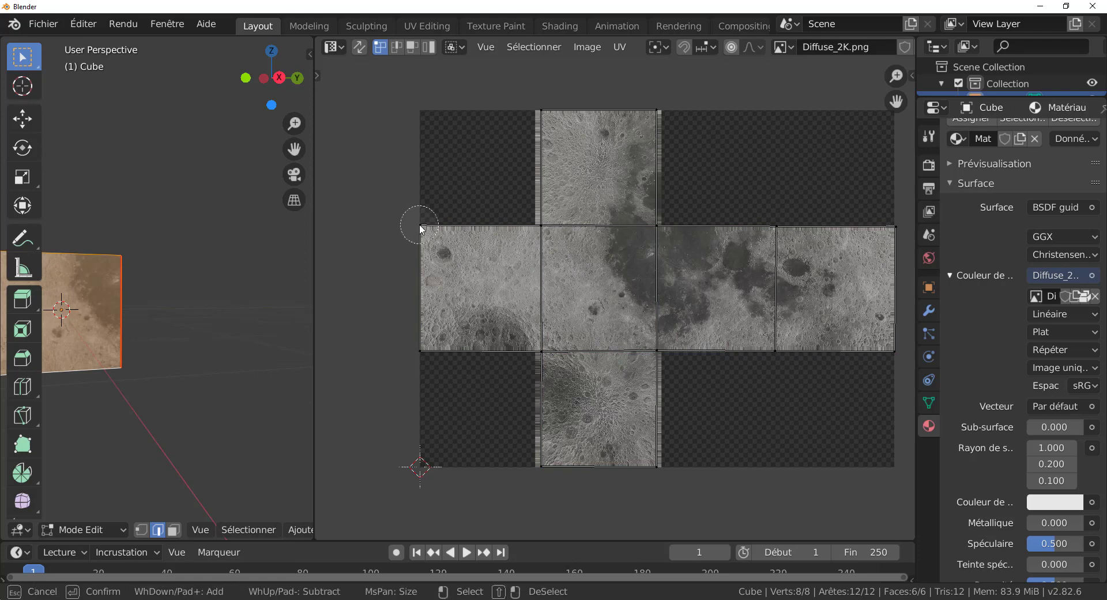
left_click_drag(421, 229, 809, 244)
mouse_move(891, 238)
left_mouse_down()
mouse_move(874, 365)
mouse_move(881, 345)
mouse_move(425, 353)
left_mouse_up()
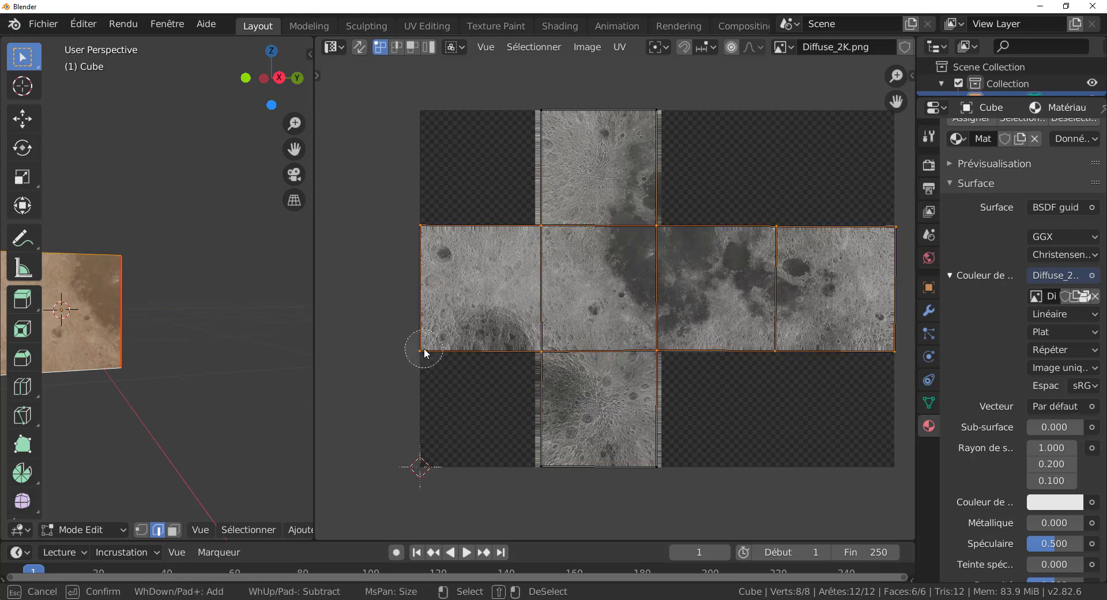
right_click(427, 349)
- Try to scale the horizontal row of UV vertices uniformly to fit inside the texture
scroll(777, 383, "up", 2)
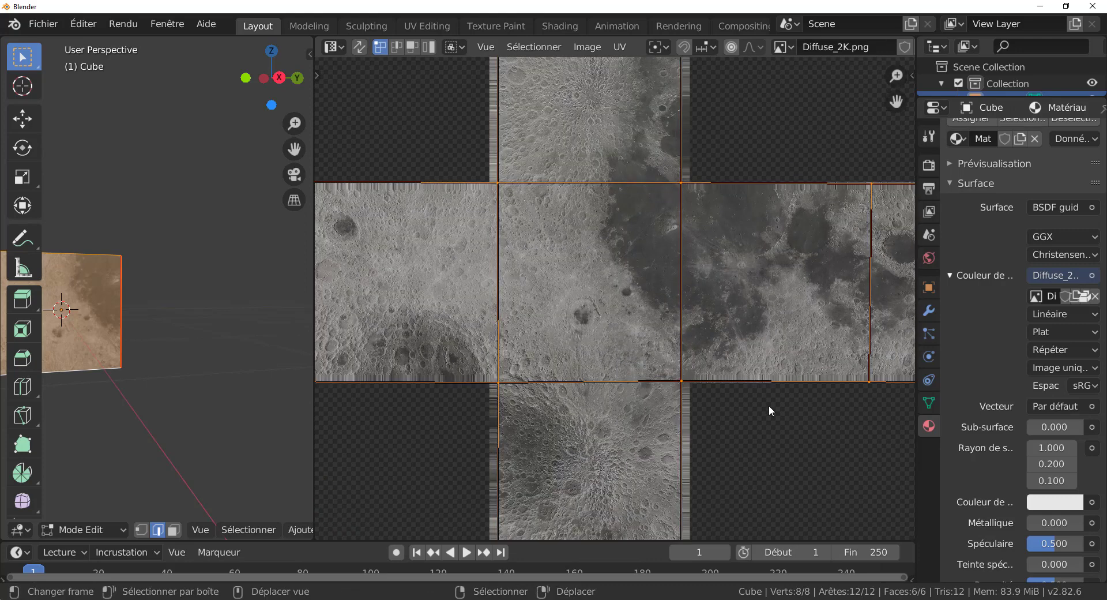
key("s")
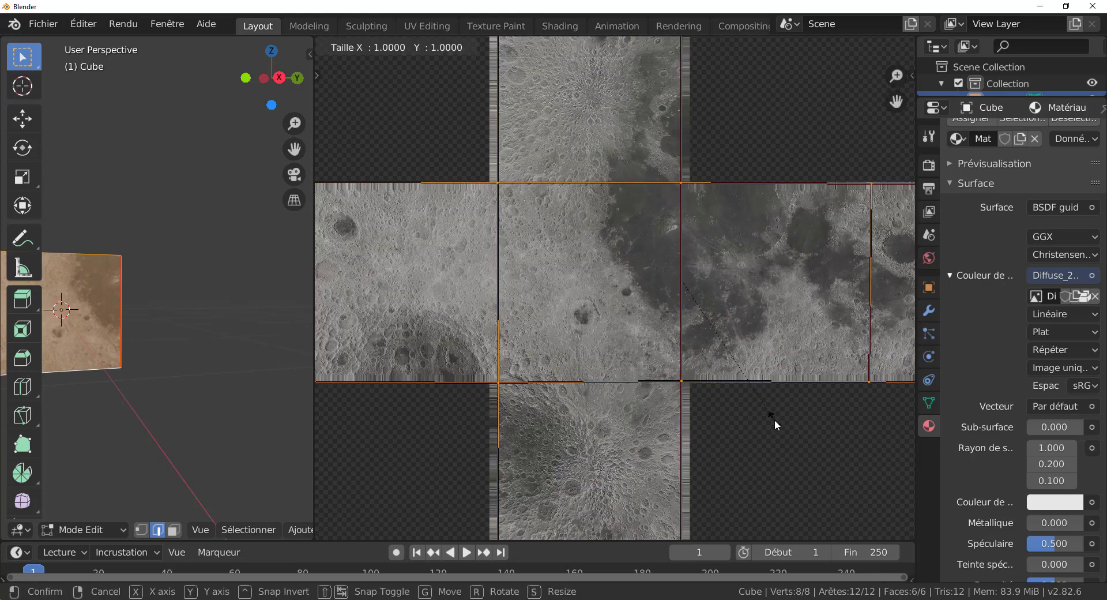
left_click(741, 341)
middle_click_drag(765, 419, 745, 427)
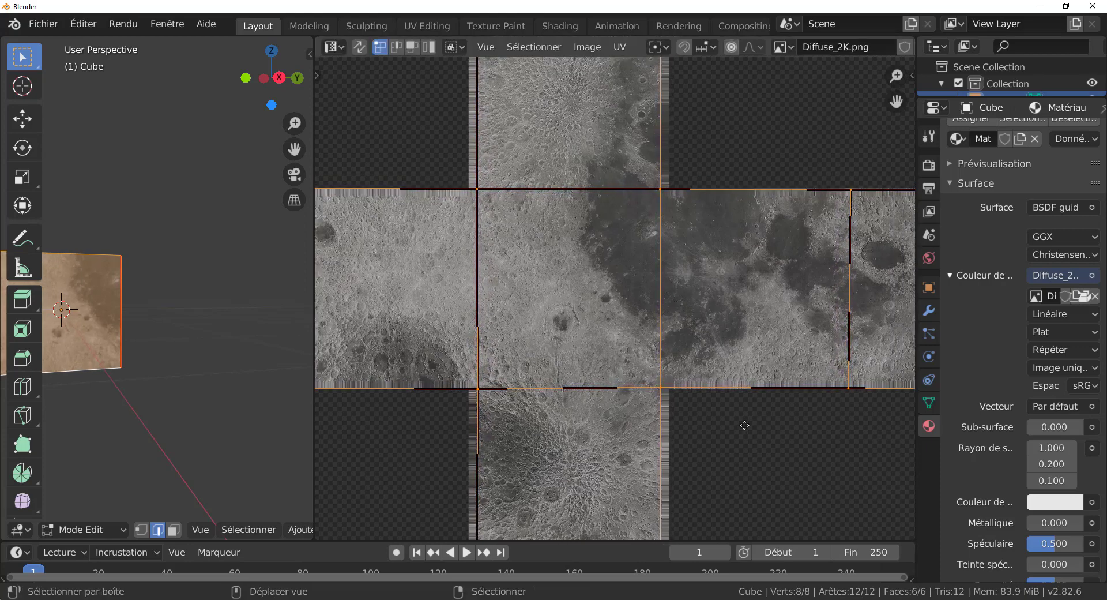
scroll(746, 431, "down", 1)
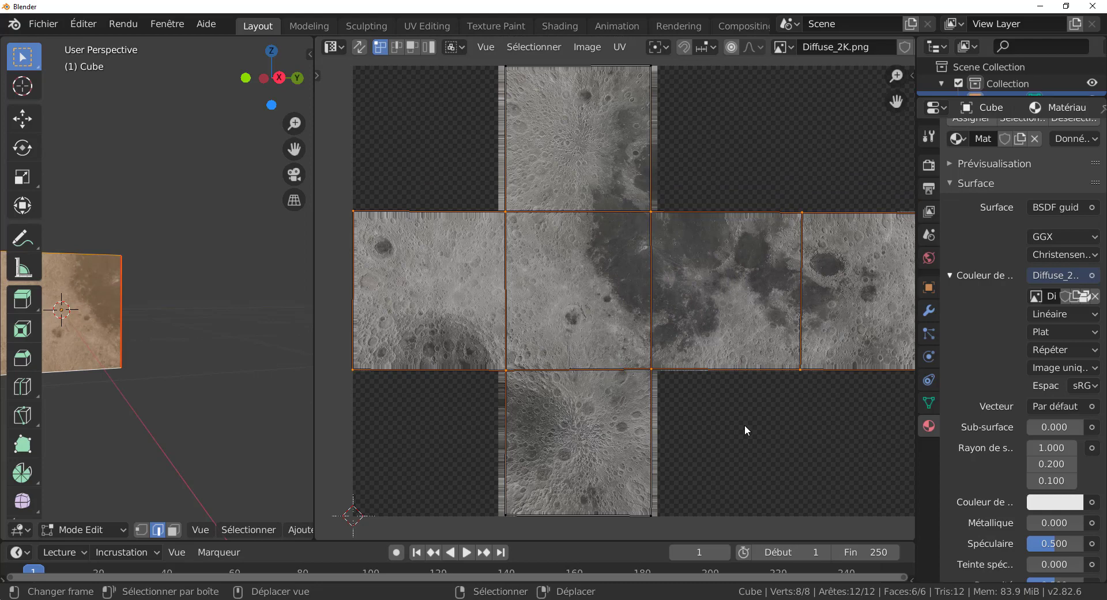
key("s")
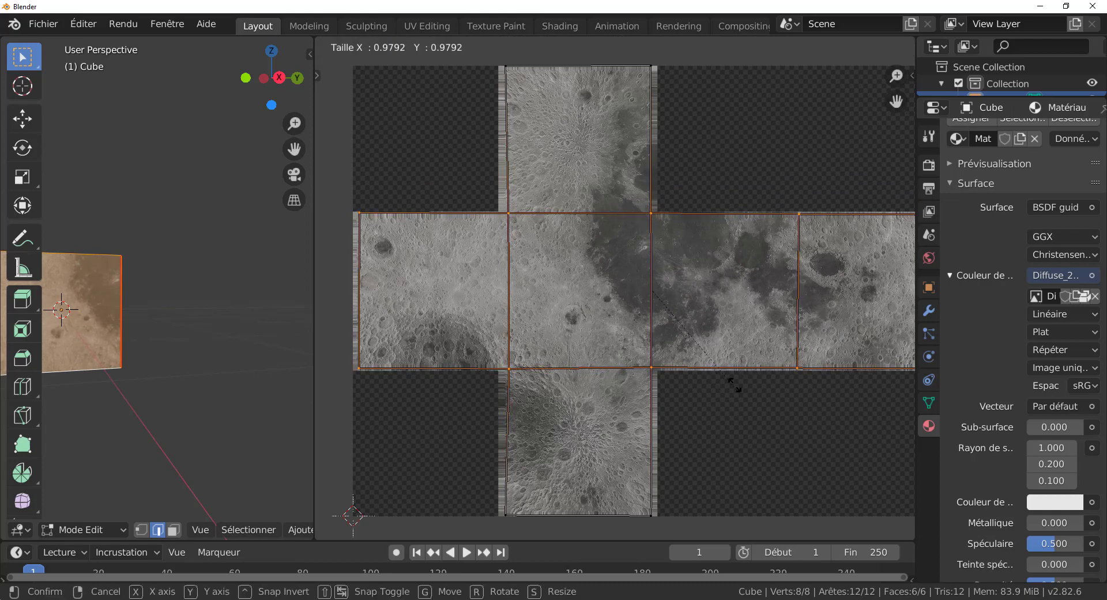
right_click(728, 353)
scroll(729, 358, "down", 1)
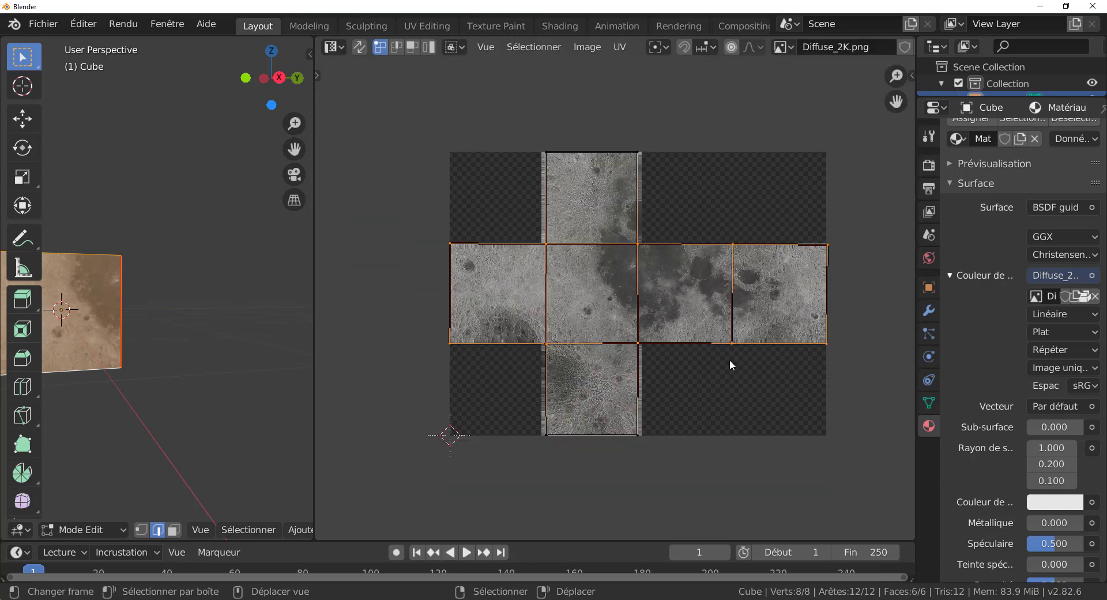
scroll(721, 362, "up", 1)
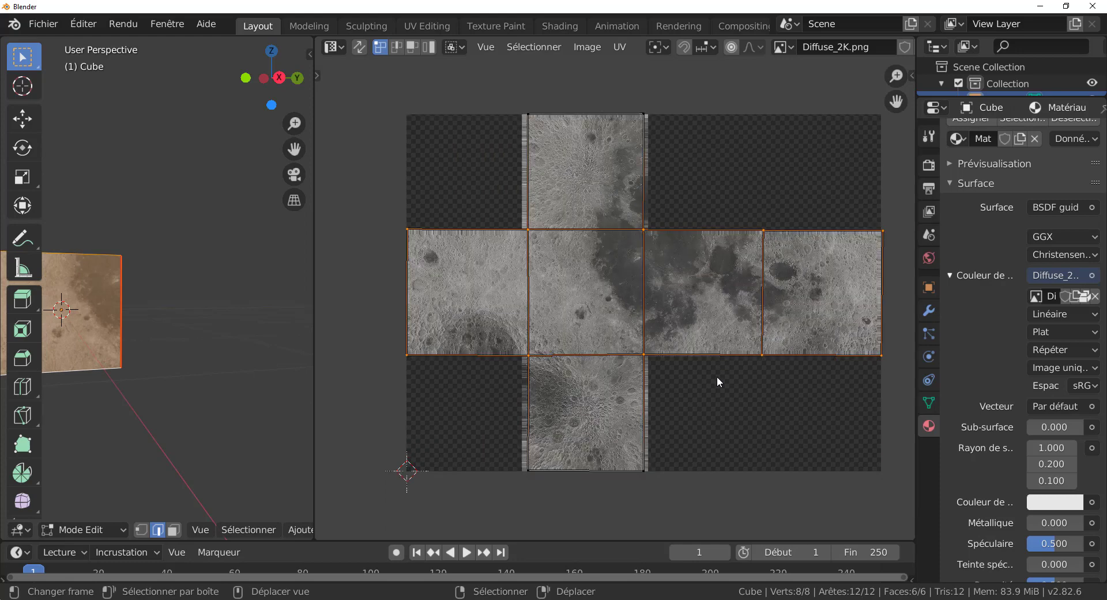
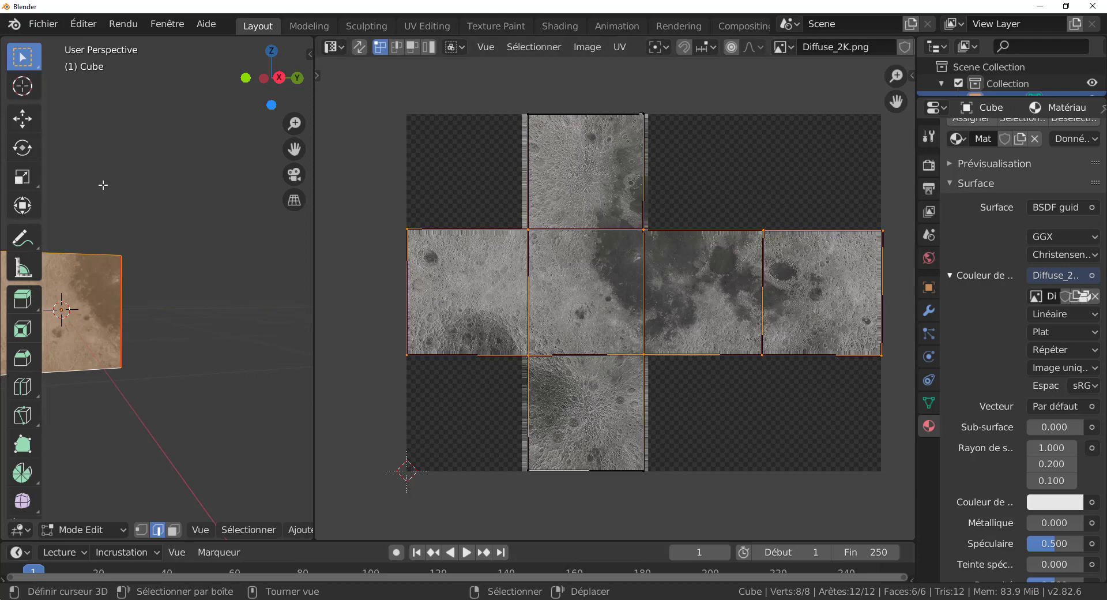
- Circle-select the upper row of vertices along the cross's horizontal arm and move it slightly down inside the texture
left_click(22, 177)
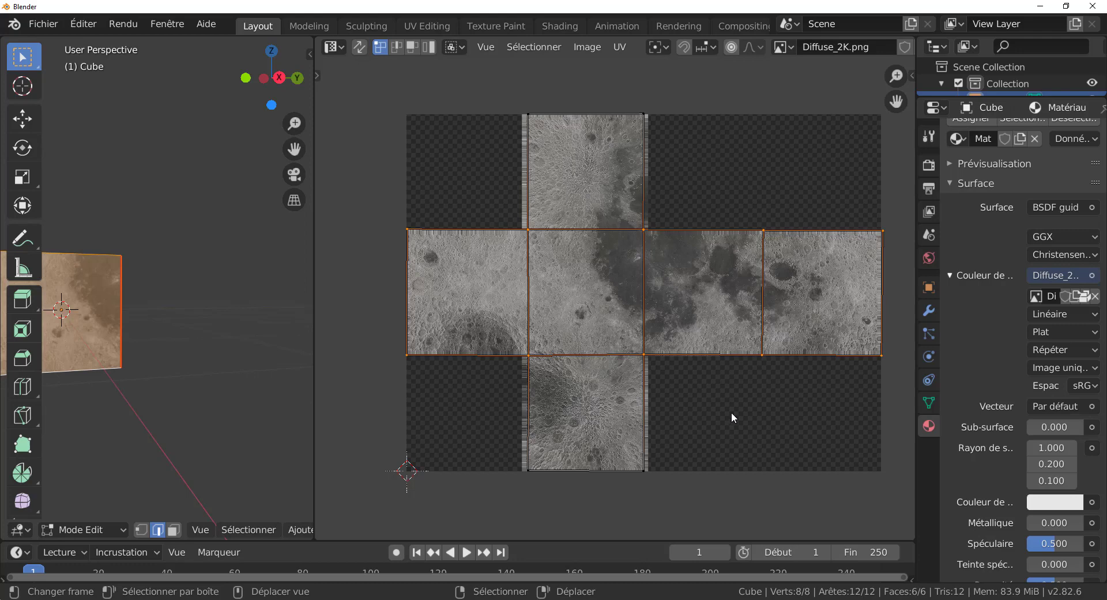
left_click(421, 237)
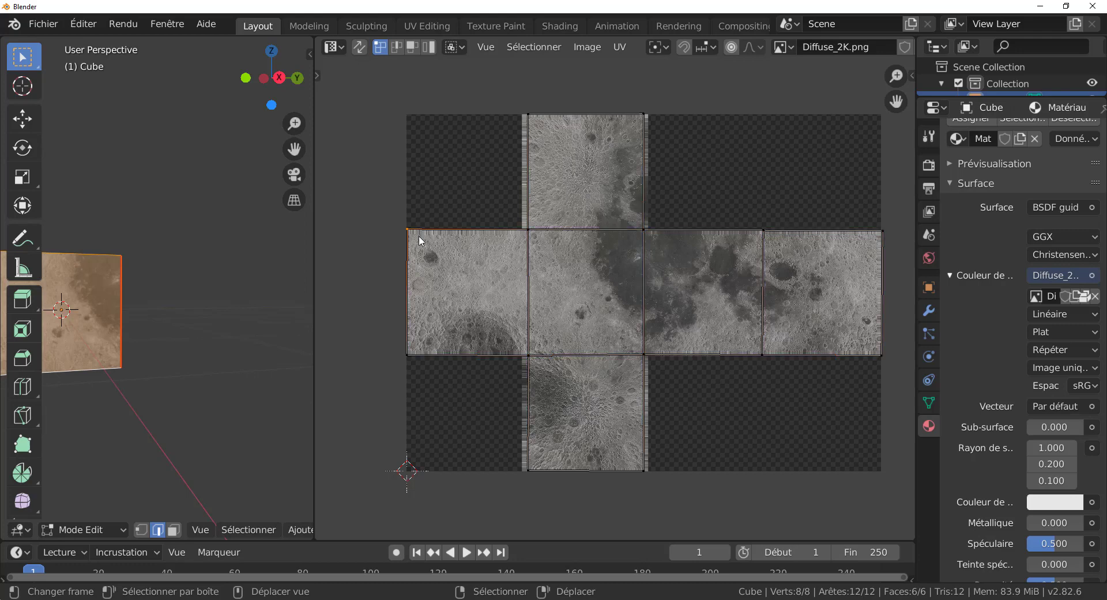
key("c")
left_click_drag(433, 240, 887, 243)
key("Escape")
scroll(707, 298, "up", 4)
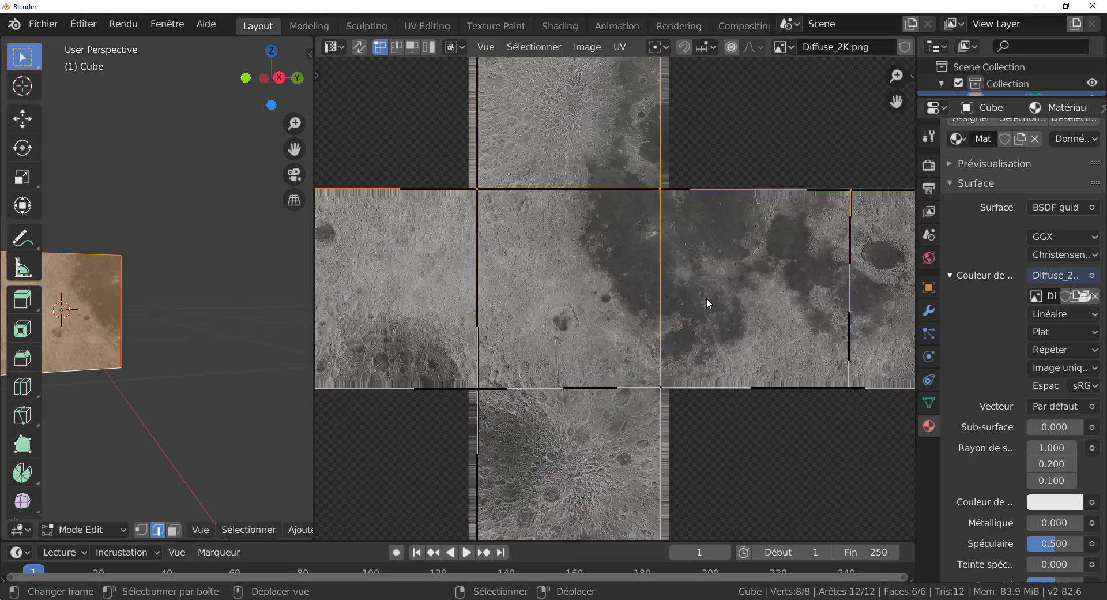
scroll(711, 275, "down", 1)
key("g")
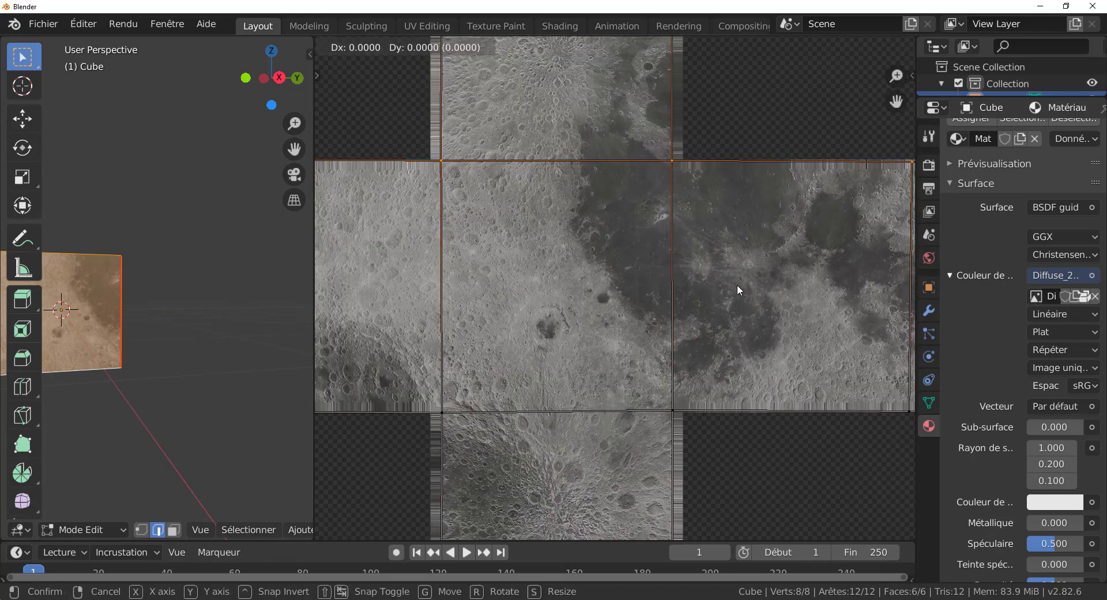
left_click(731, 366)
scroll(739, 424, "down", 3)
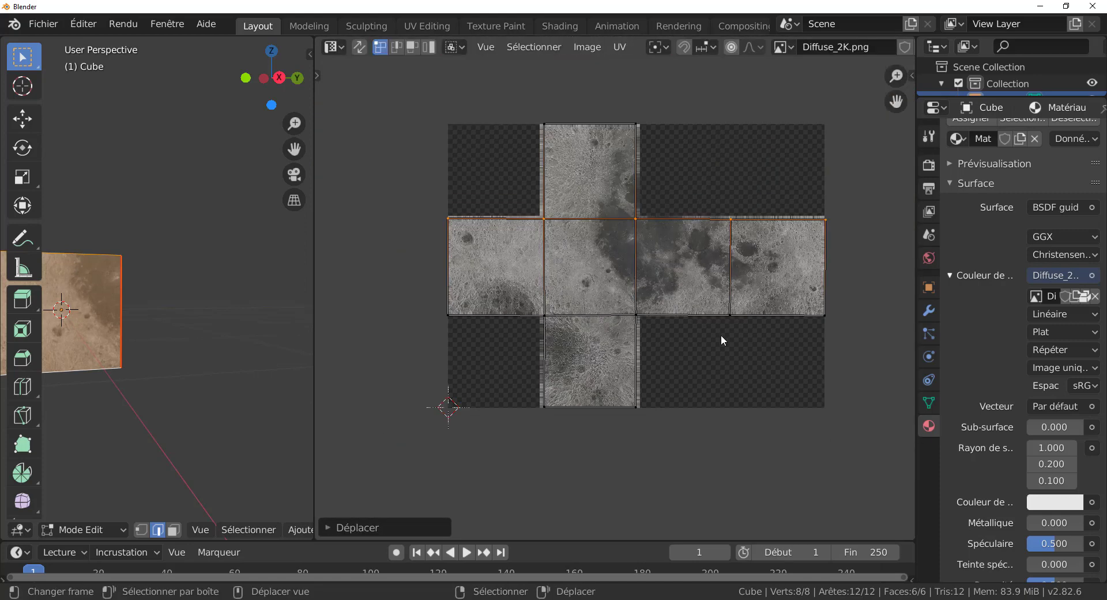
- Circle-select only the lower row of vertices along the horizontal arm and move it slightly up inside the texture
key("c")
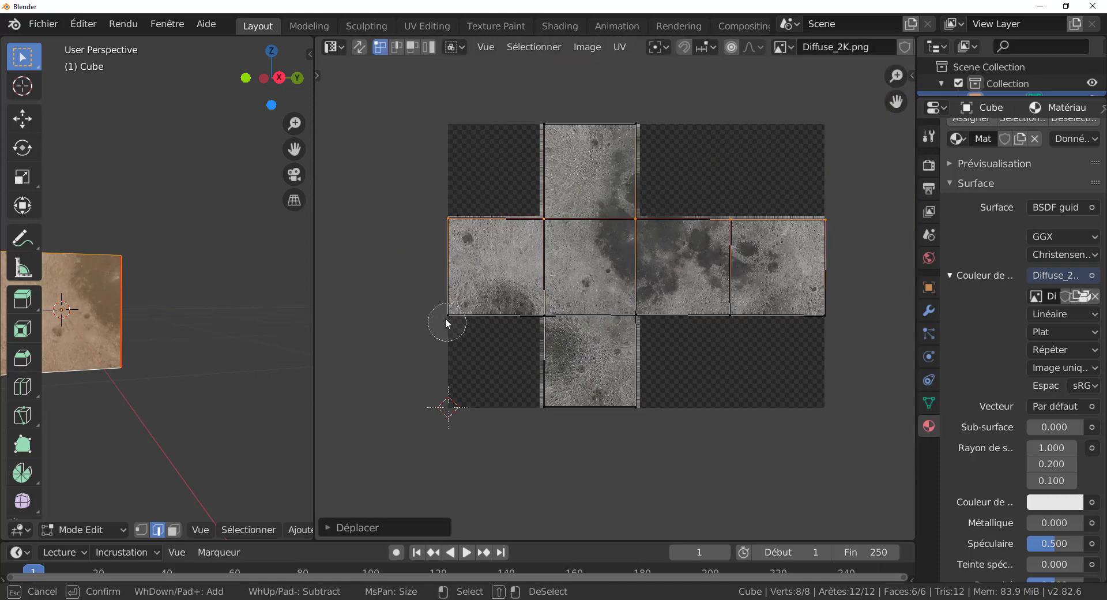
left_click_drag(445, 318, 839, 317)
middle_click_drag(842, 221, 459, 209)
right_click(645, 356)
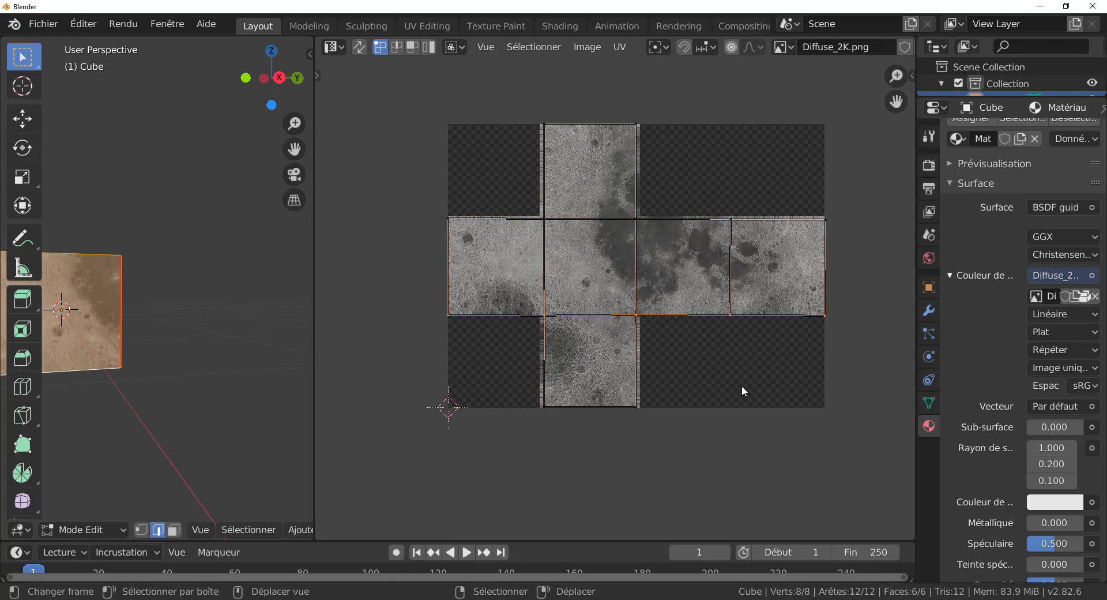
scroll(742, 385, "up", 3)
key("g")
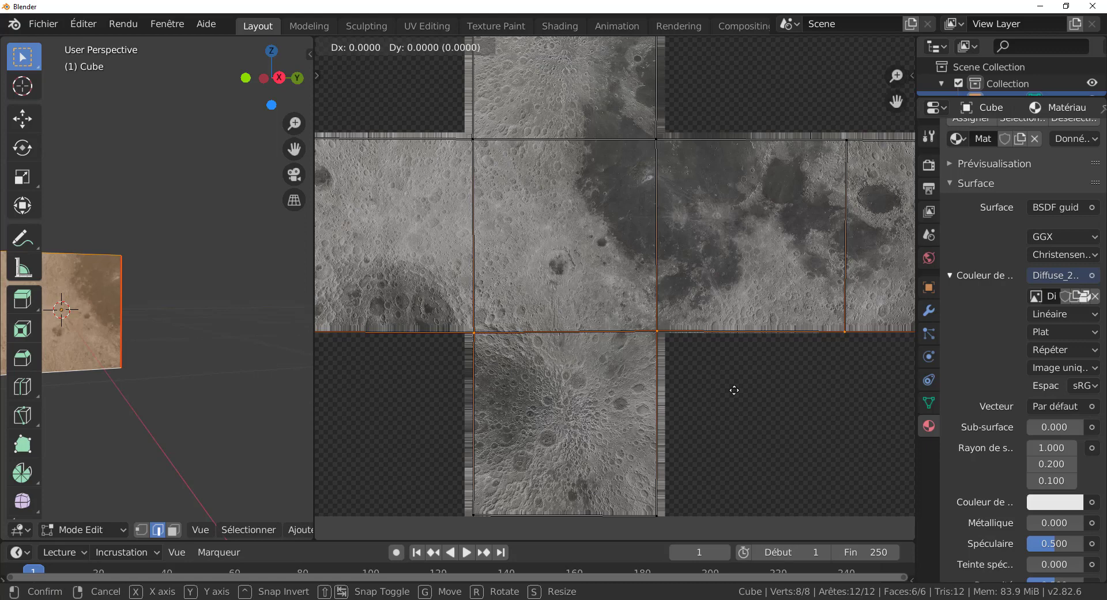
left_click(737, 326)
scroll(619, 349, "down", 3)
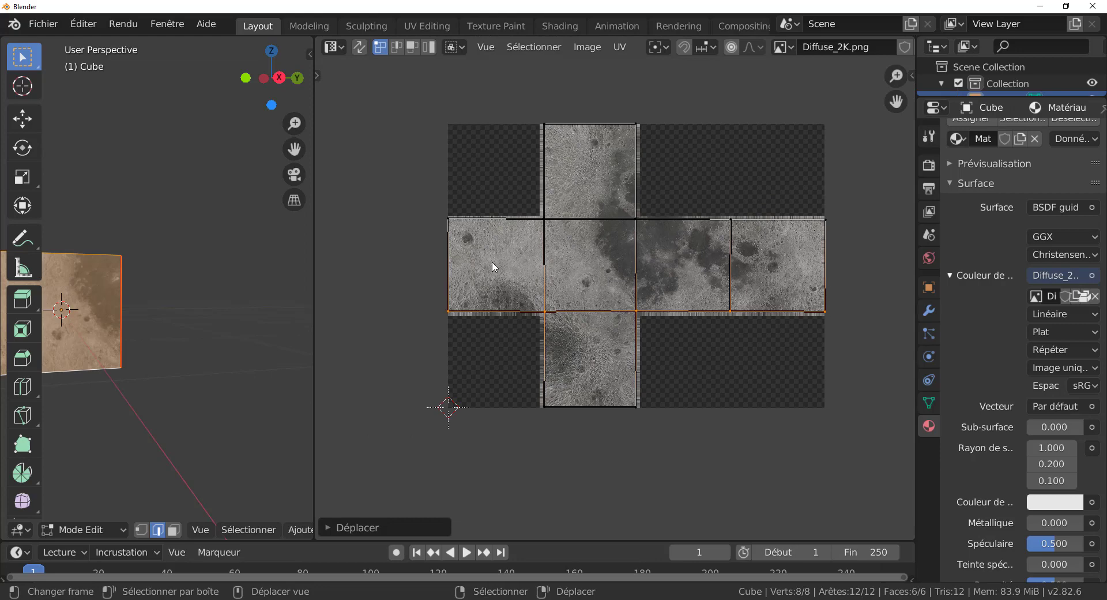
- Widen the 3D view so the whole textured cube is visible beside the UV editor
left_click_drag(314, 305, 634, 304)
middle_click_drag(507, 334, 480, 344)
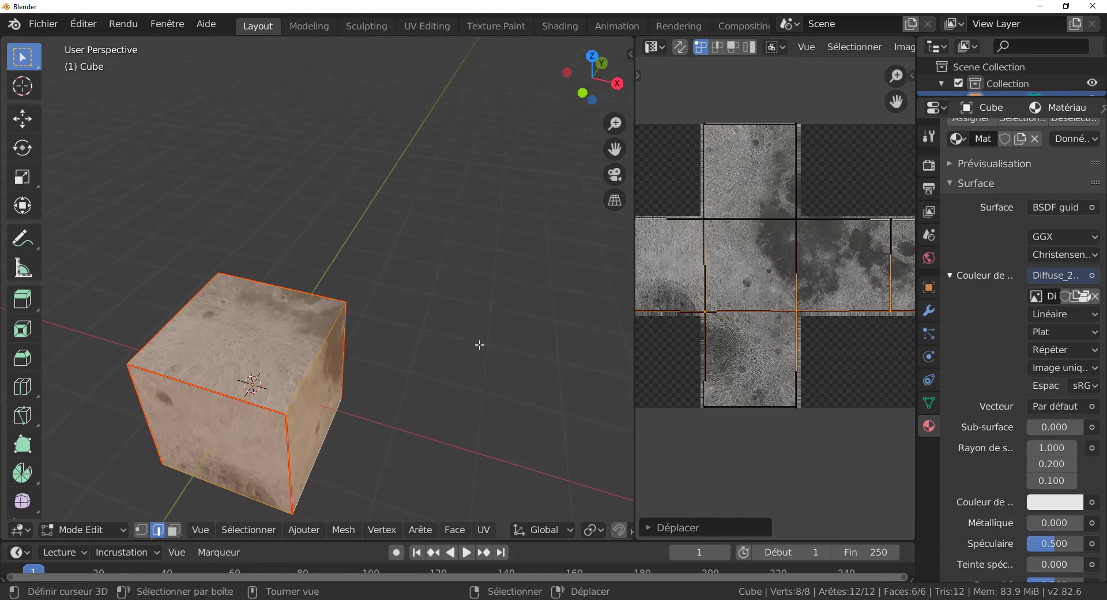
middle_click_drag(415, 358, 475, 271)
scroll(446, 317, "down", 2)
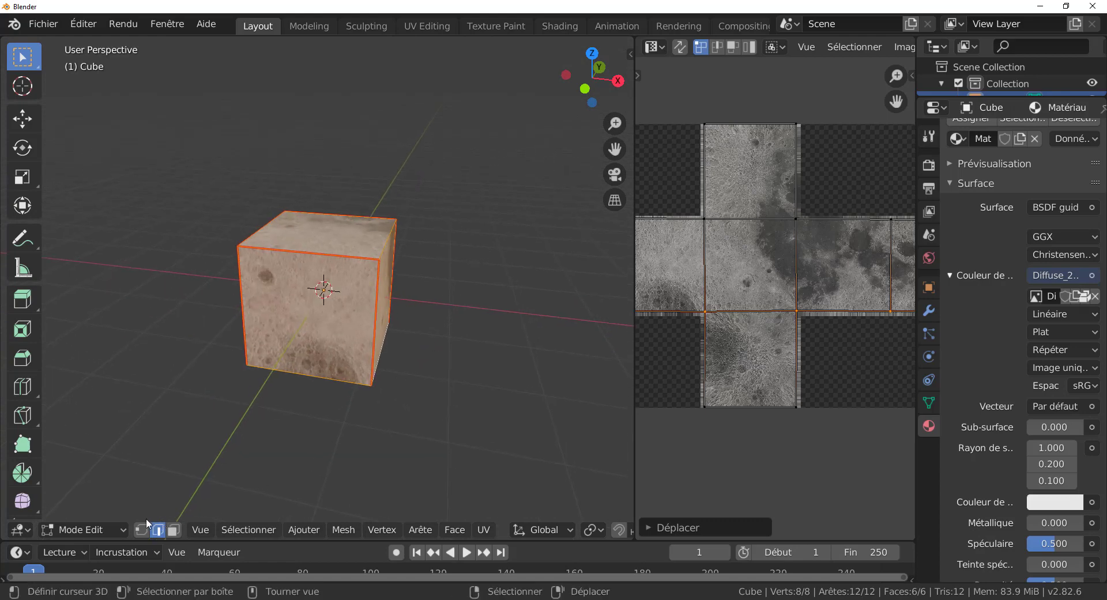
- Subdivide the cube with 20 cuts
key("q")
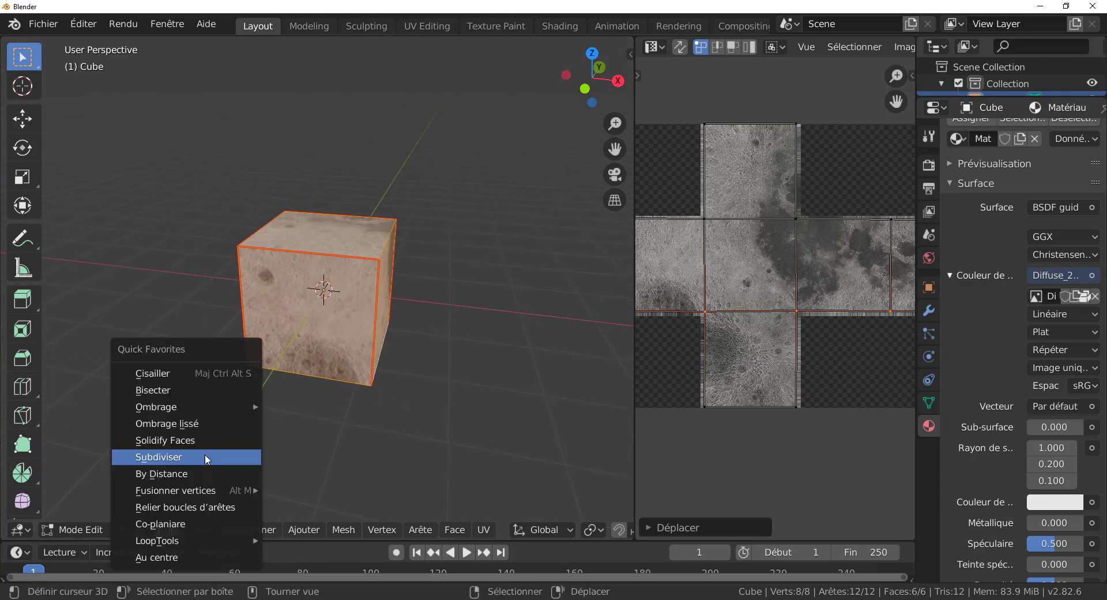
left_click(174, 458)
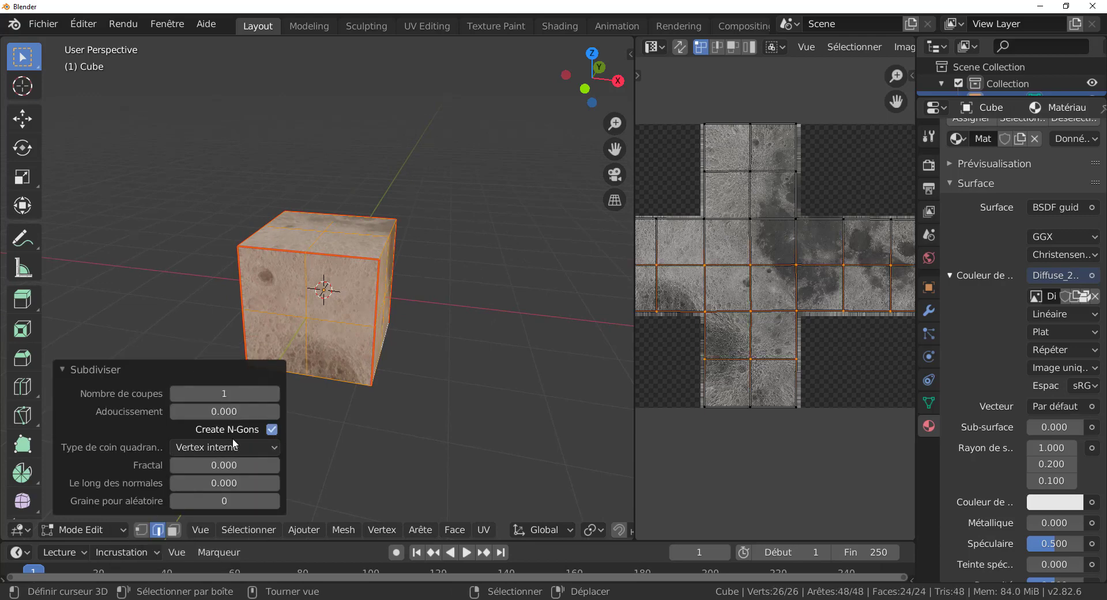
left_click(274, 393)
left_click(274, 393)
left_click(274, 393)
left_click(273, 394)
left_click(273, 394)
left_click(273, 394)
left_click(272, 395)
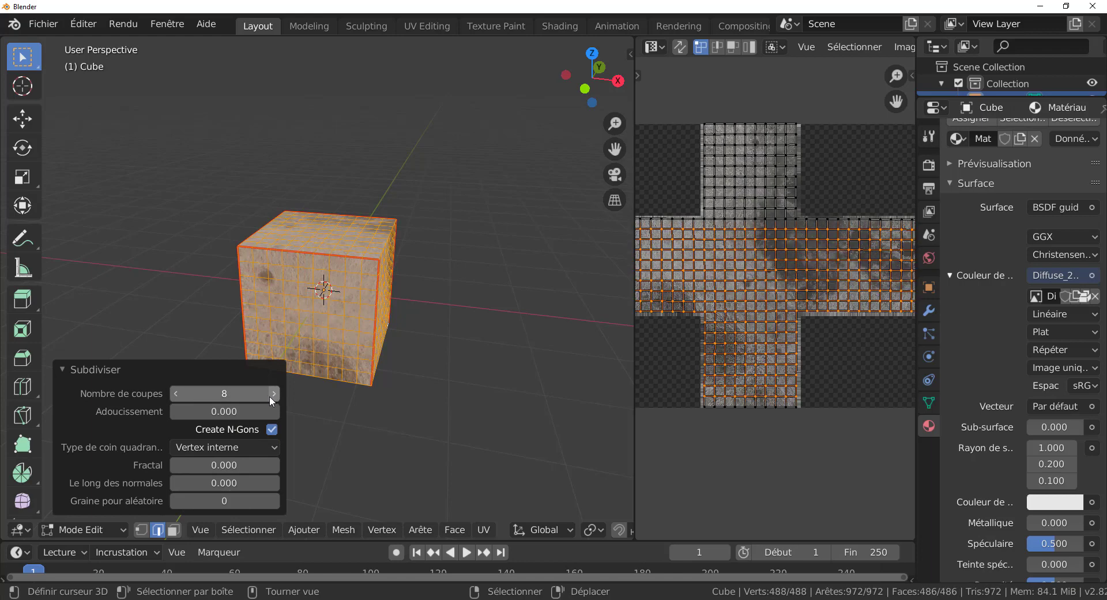
left_click(271, 394)
left_click(270, 395)
left_click(222, 395)
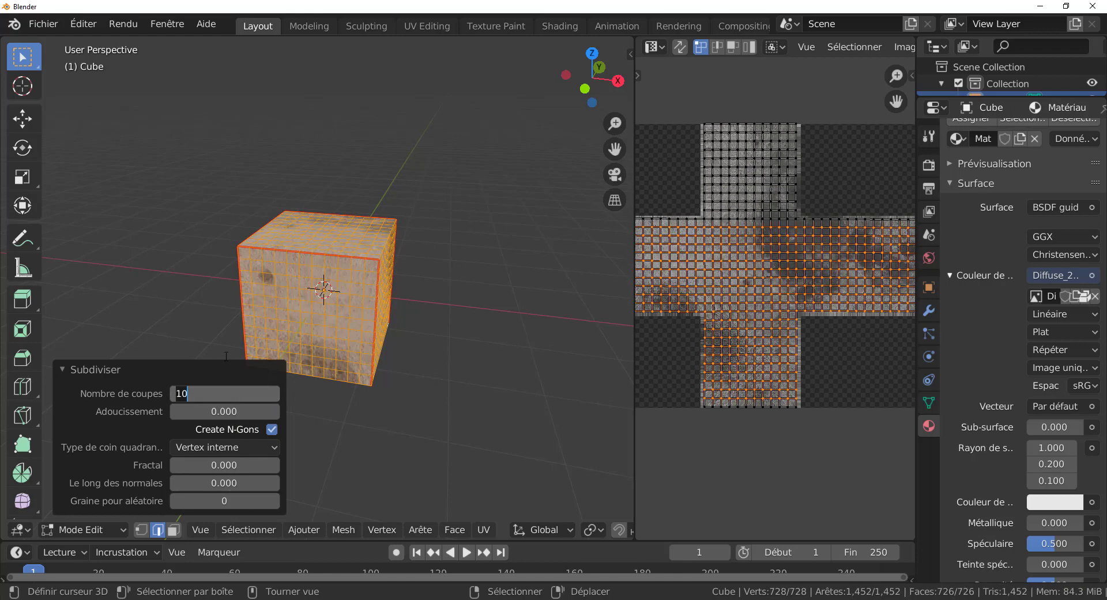
type("2")
key("Return")
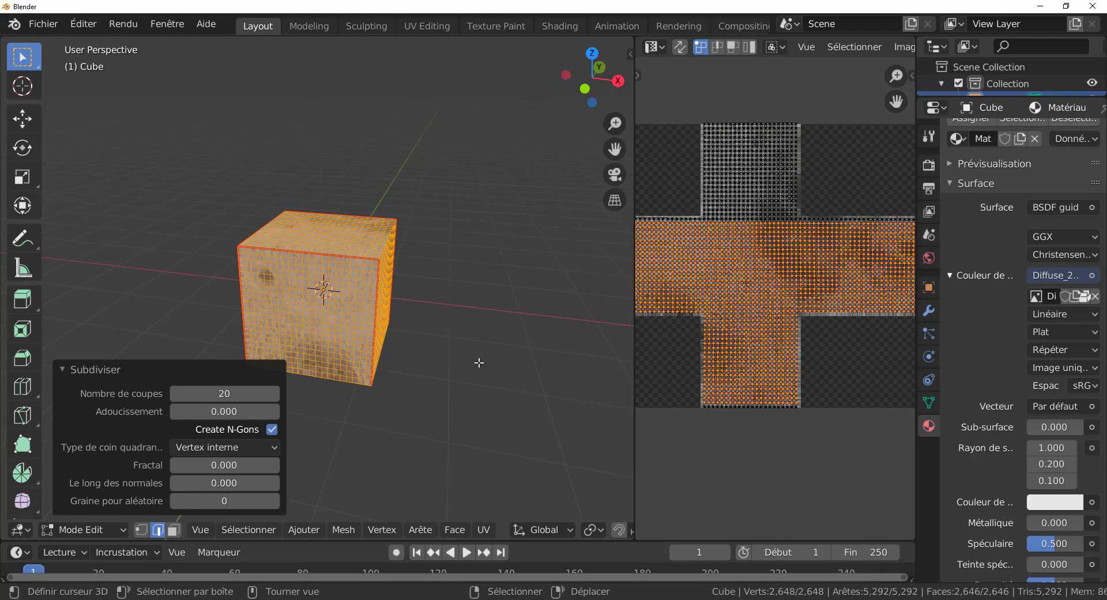
- Select all the cube's geometry, apply To Sphere with a factor of 1, and return to Object Mode
key("a")
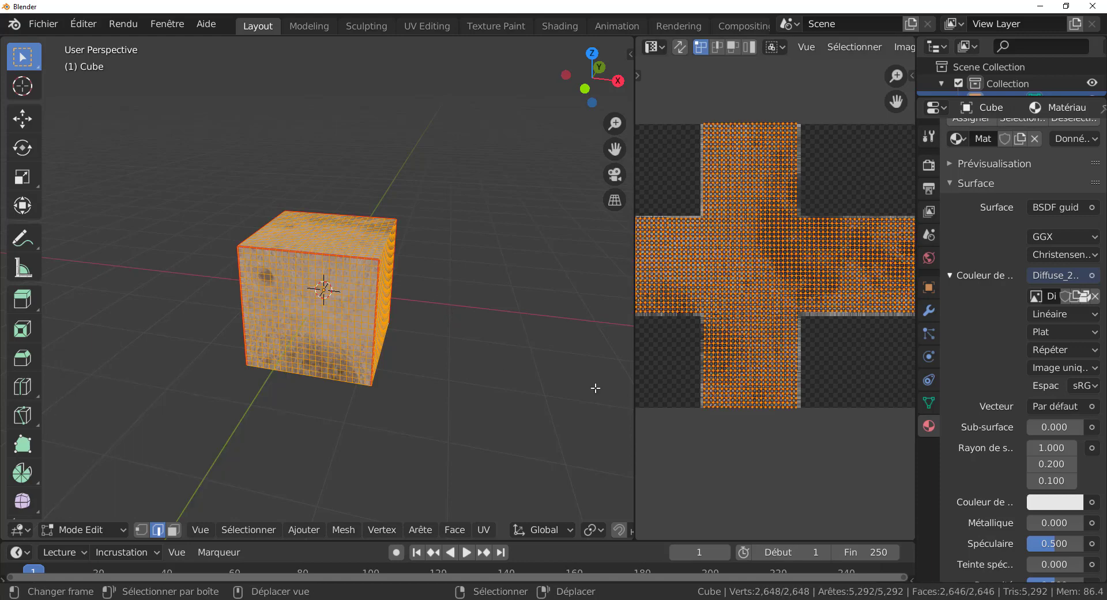
middle_click_drag(596, 387, 408, 363)
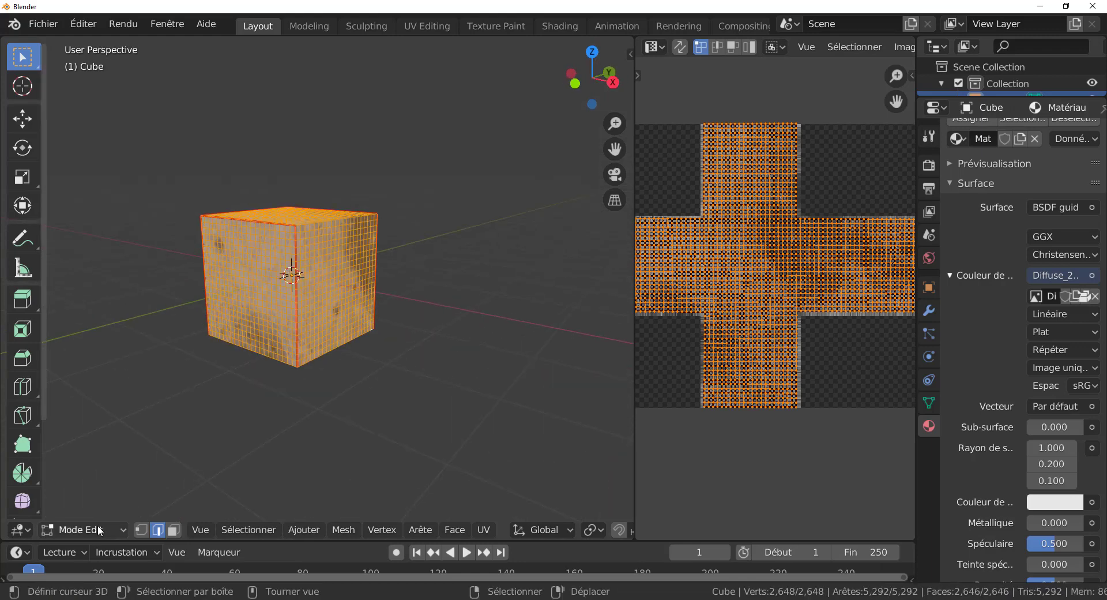
left_click(450, 534)
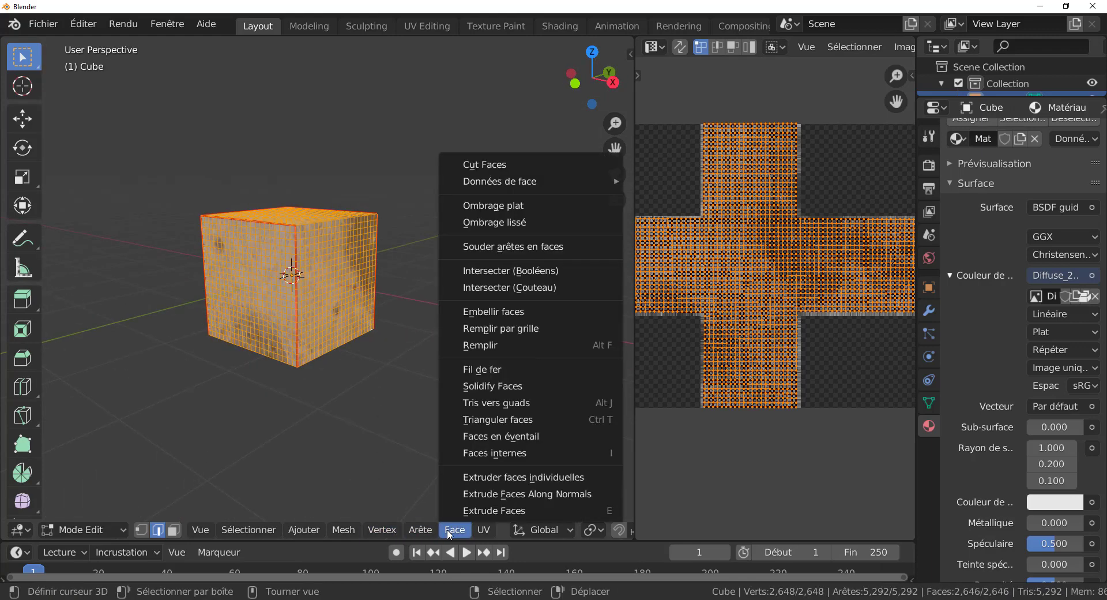
mouse_move(344, 531)
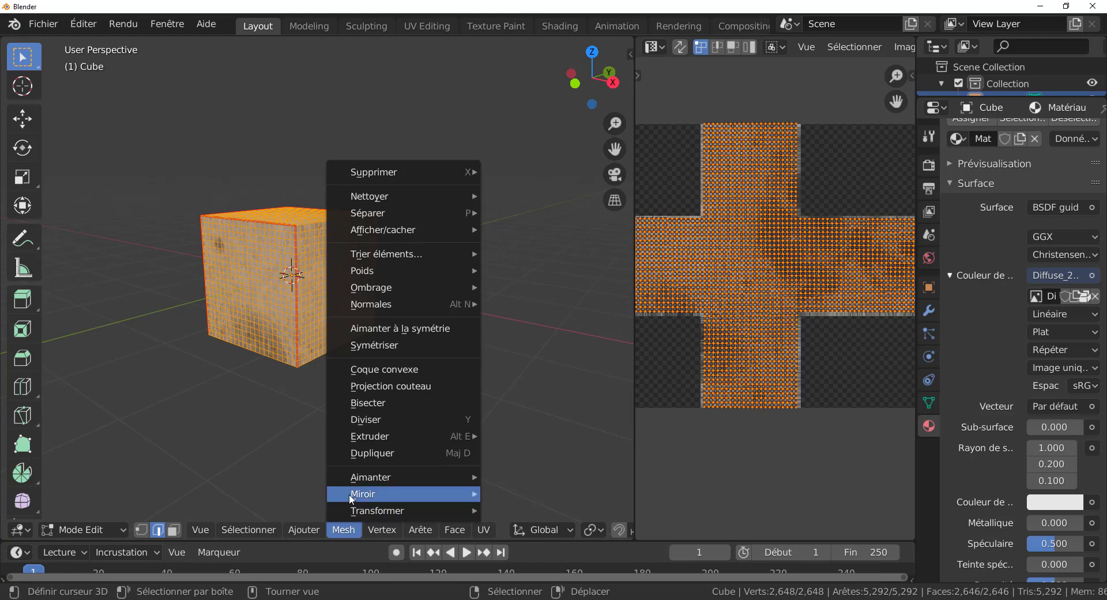
mouse_move(351, 511)
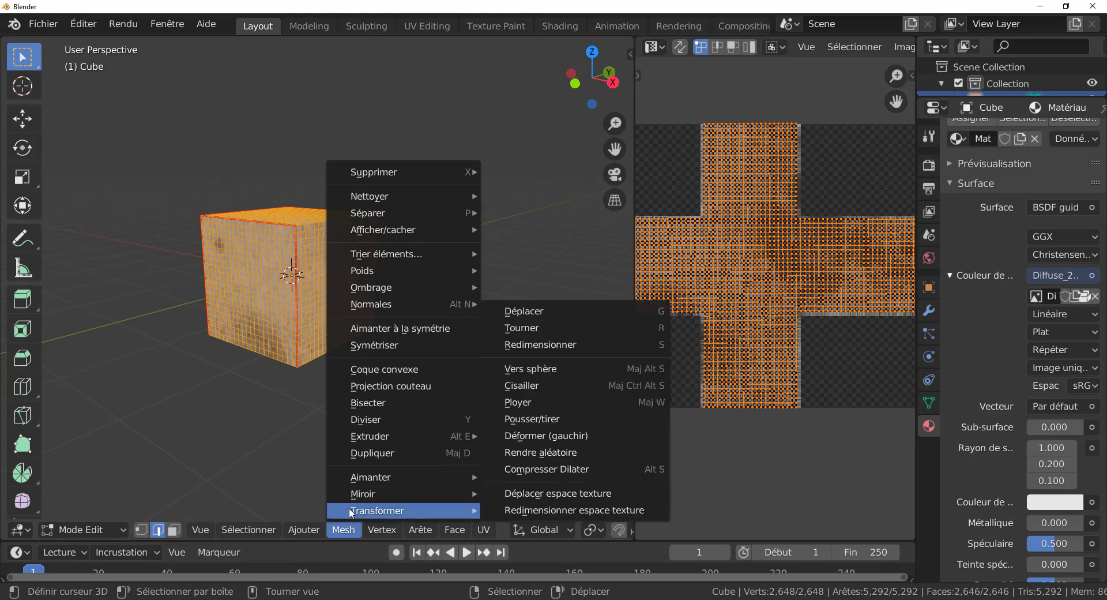
left_click(547, 368)
key("Return")
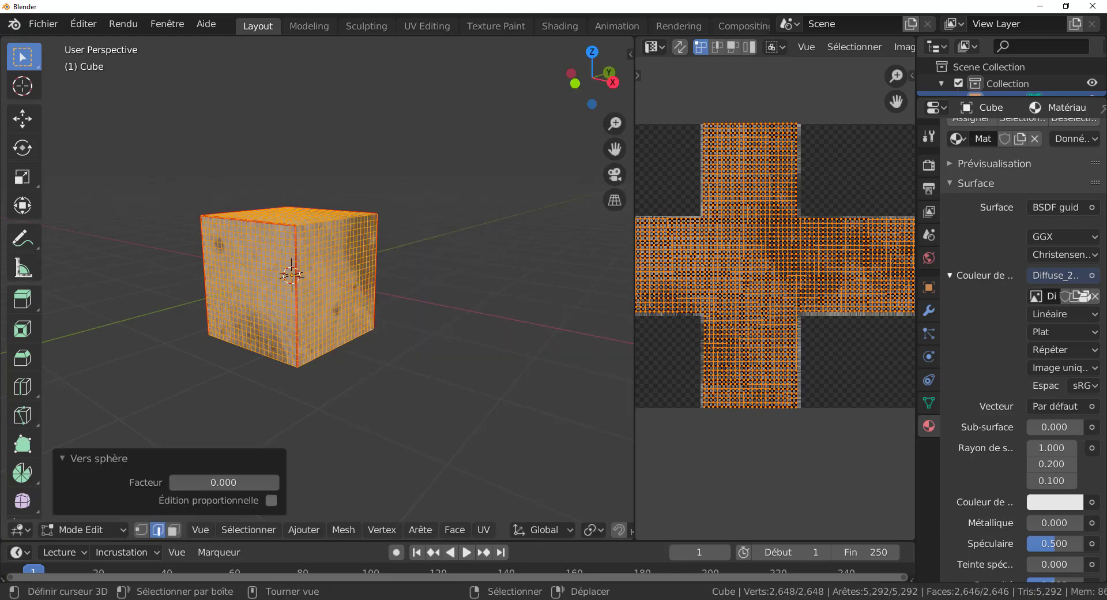
left_click(225, 483)
type("1")
key("Return")
key("Tab")
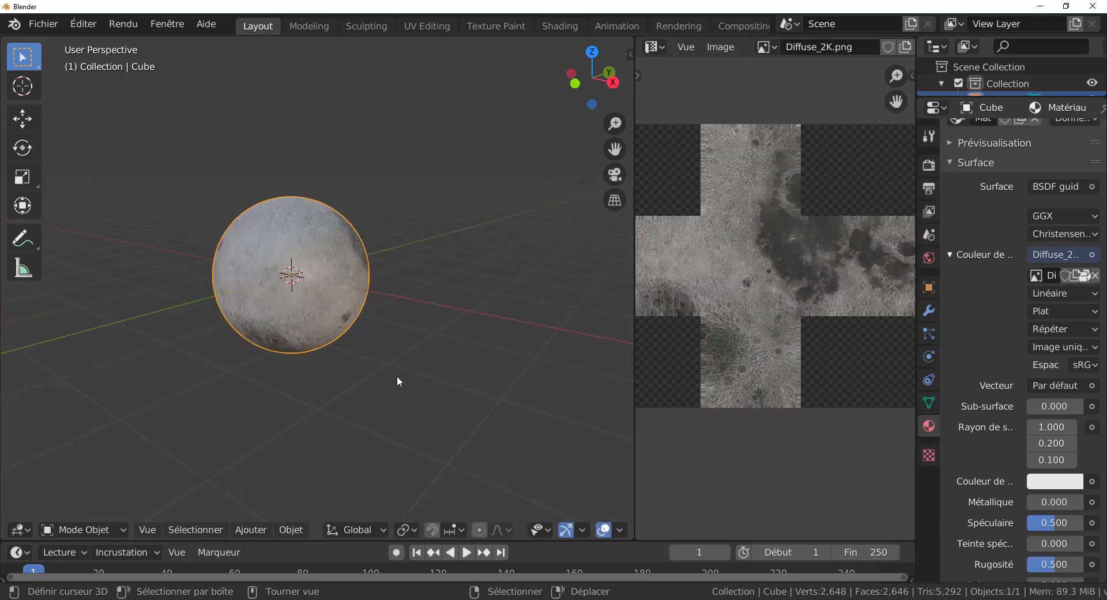
- Inspect the moon sphere's surface up close and apply smooth shading to it
mouse_move(397, 376)
middle_mouse_down()
mouse_move(258, 385)
mouse_move(266, 364)
mouse_move(397, 386)
middle_mouse_up()
scroll(273, 351, "up", 3)
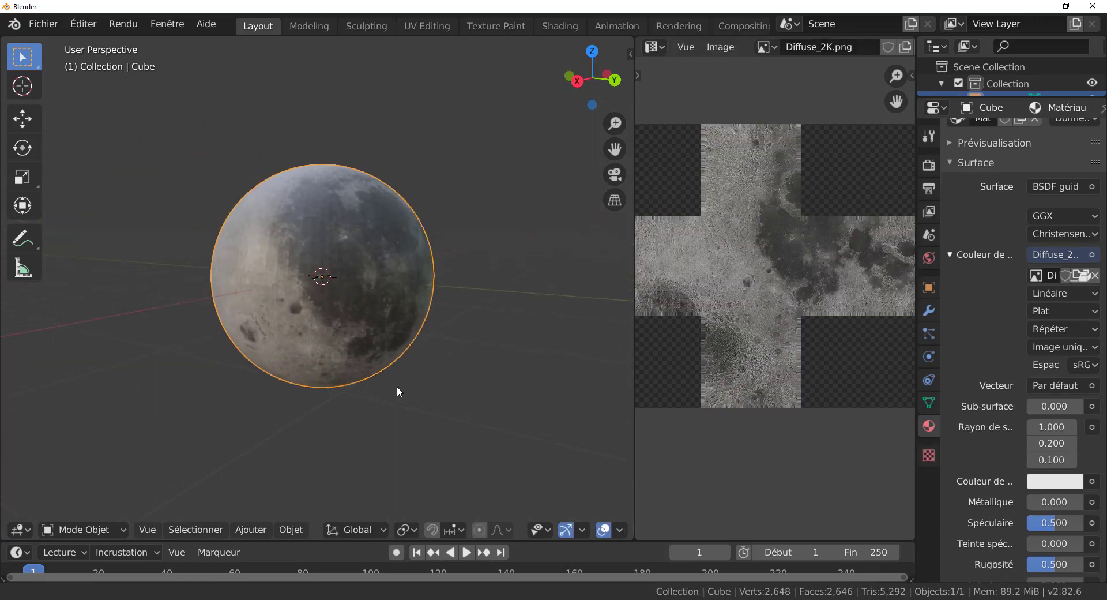
scroll(386, 382, "up", 3)
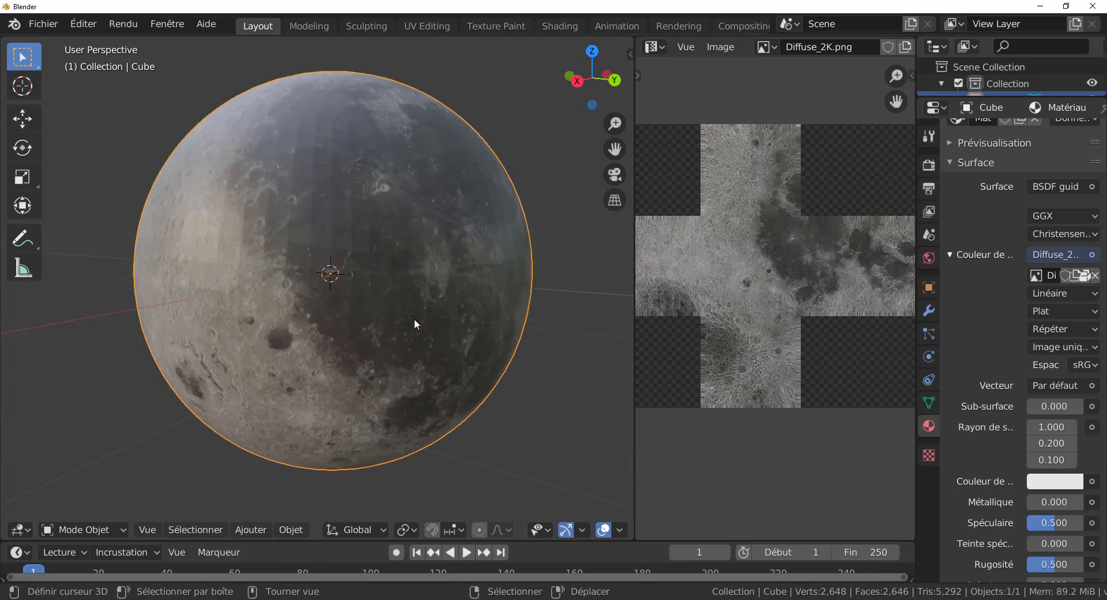
mouse_move(416, 322)
middle_mouse_down()
mouse_move(403, 230)
mouse_move(410, 164)
mouse_move(502, 227)
mouse_move(538, 271)
mouse_move(522, 291)
mouse_move(385, 319)
mouse_move(423, 308)
mouse_move(422, 335)
middle_mouse_up()
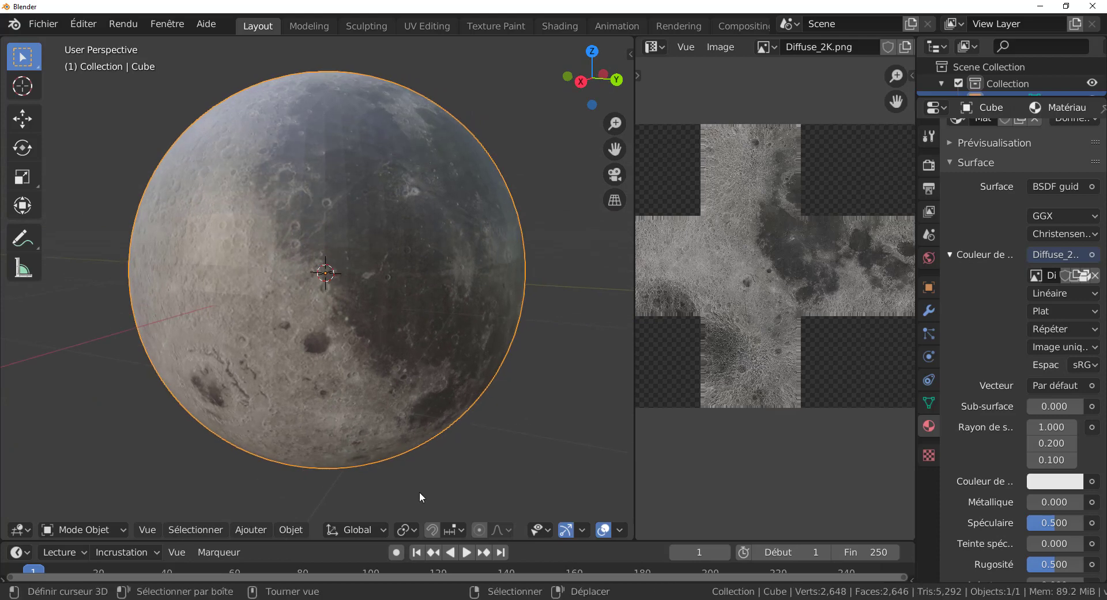
left_click(291, 529)
mouse_move(265, 532)
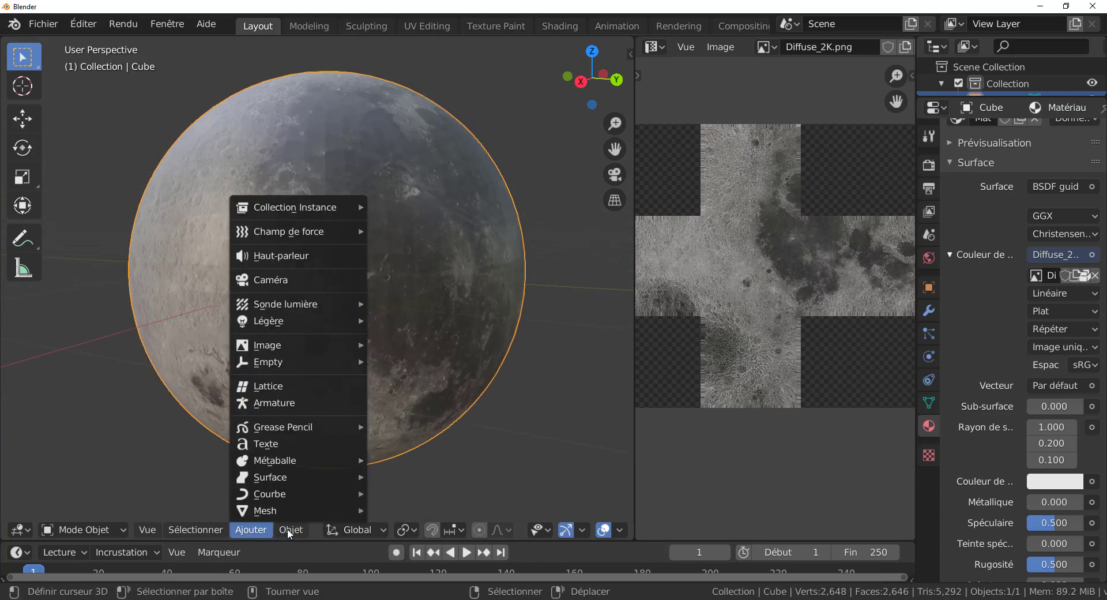
mouse_move(306, 533)
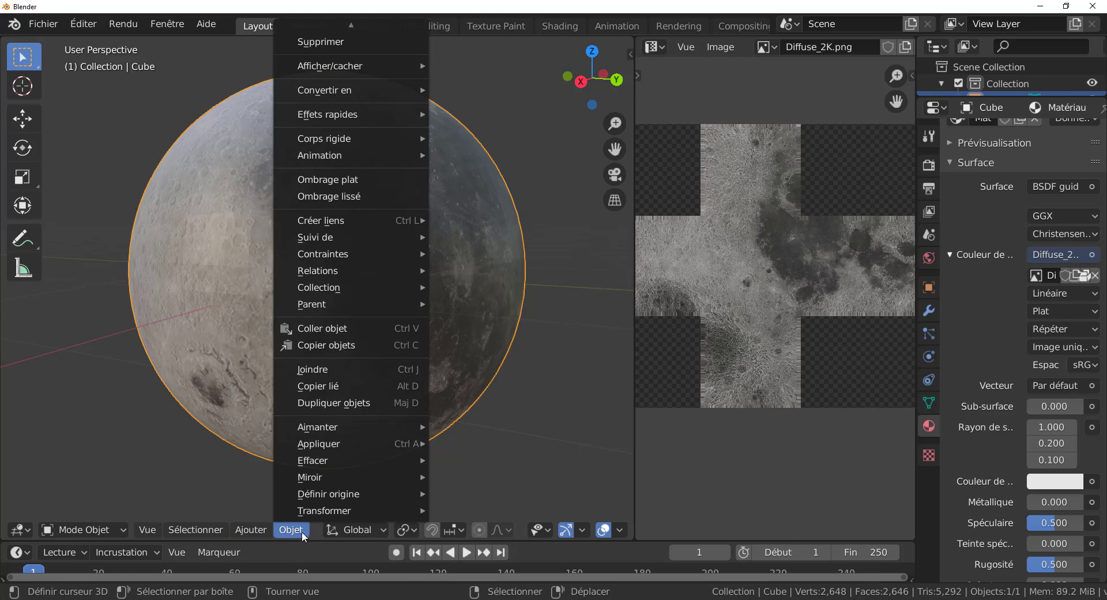
left_click(337, 196)
scroll(353, 271, "down", 2)
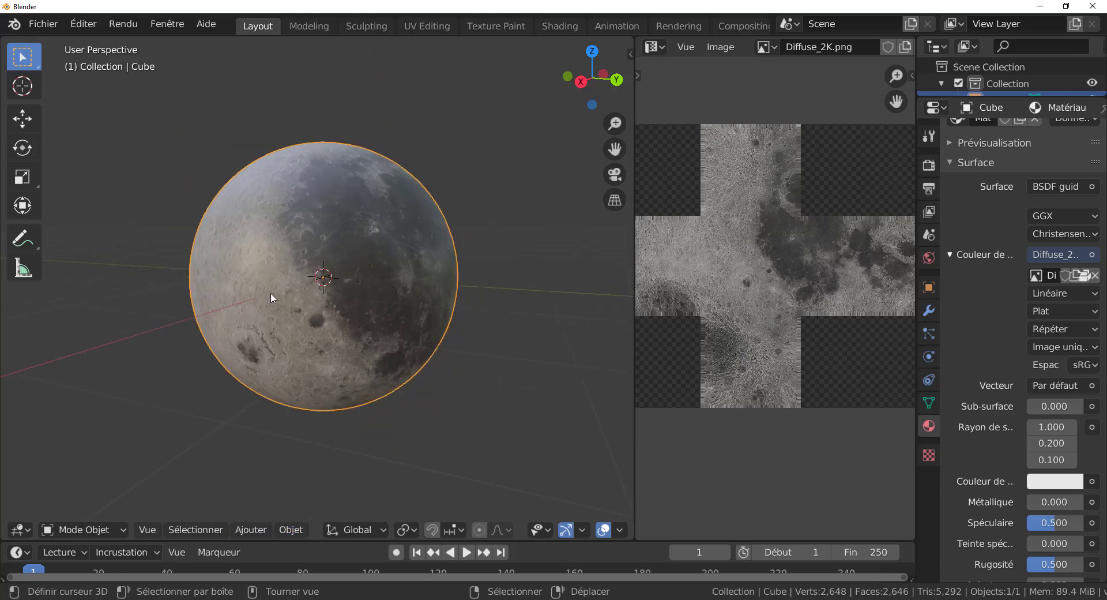
middle_click_drag(327, 331, 408, 334, "shift")
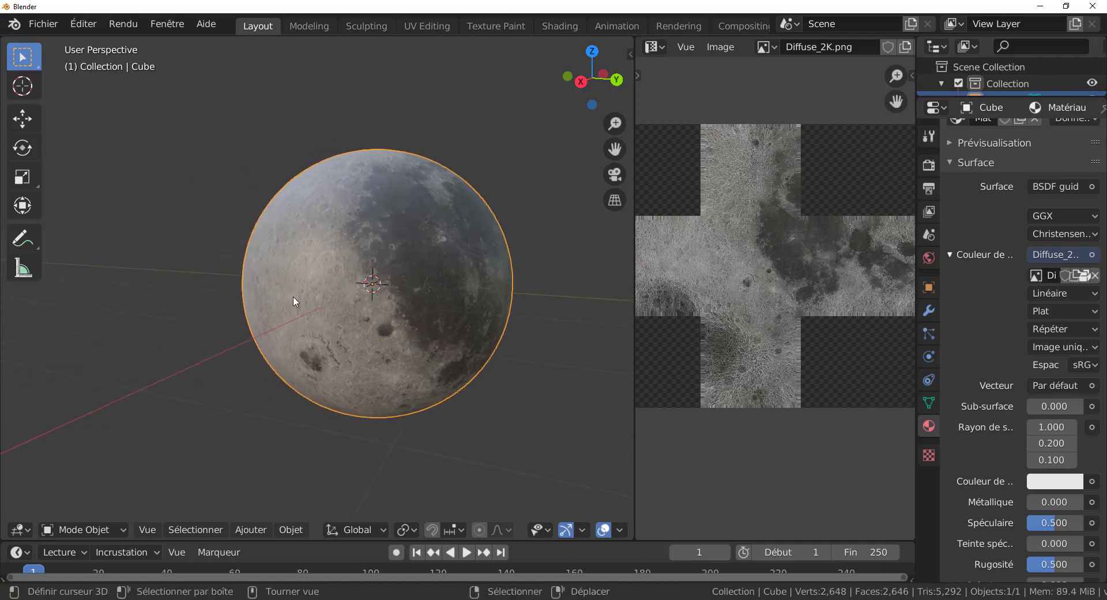
- Deselect the sphere and review the Quick Favorites for Object Mode and Edit Mode, ending in Object Mode
key("q")
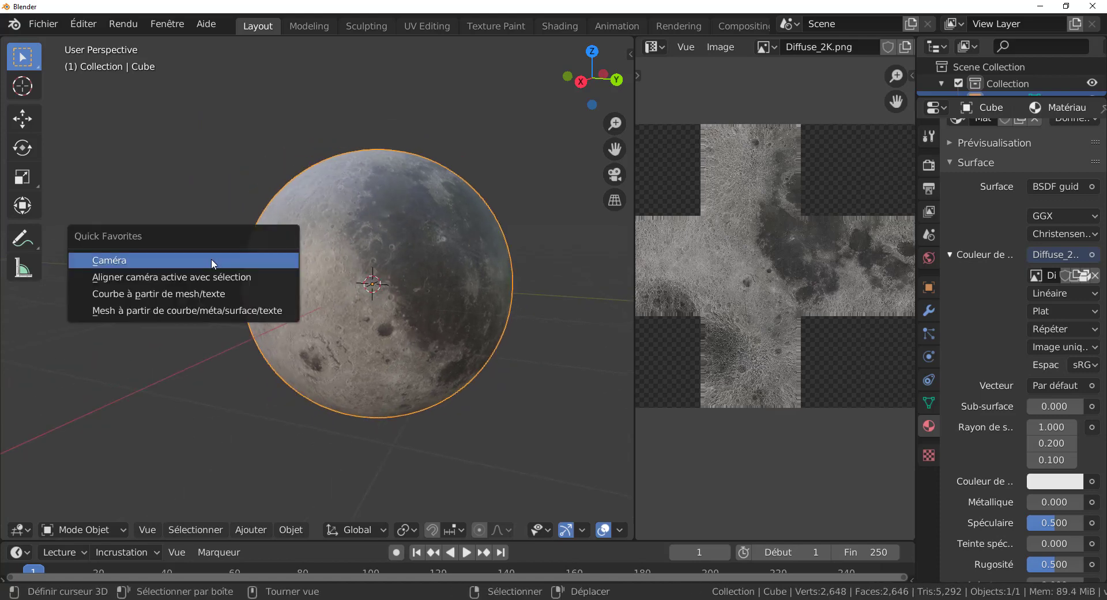
key("alt+a")
key("Tab")
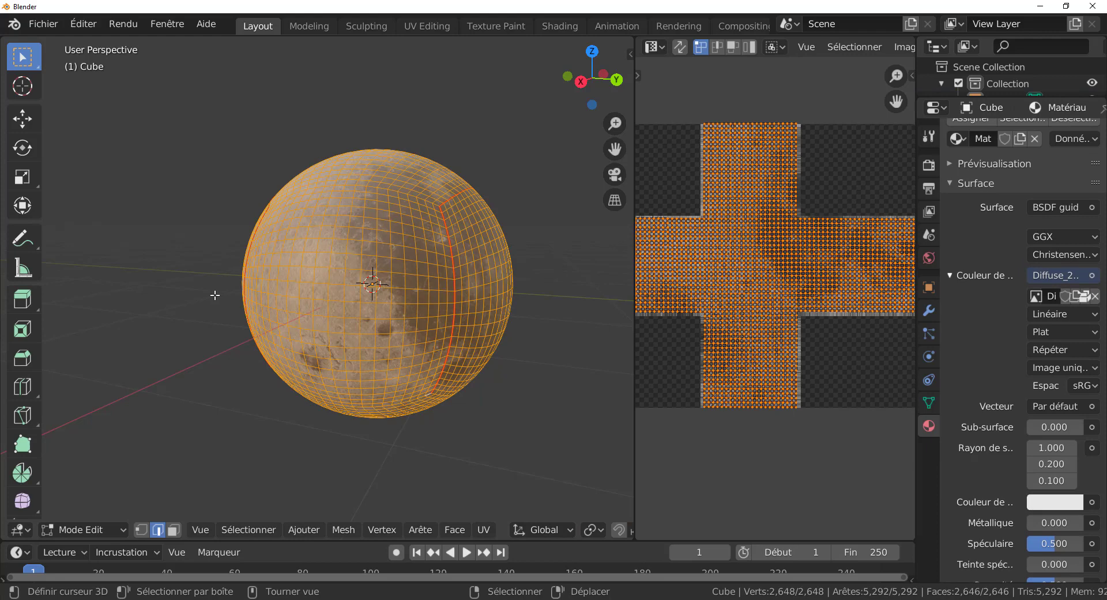
key("q")
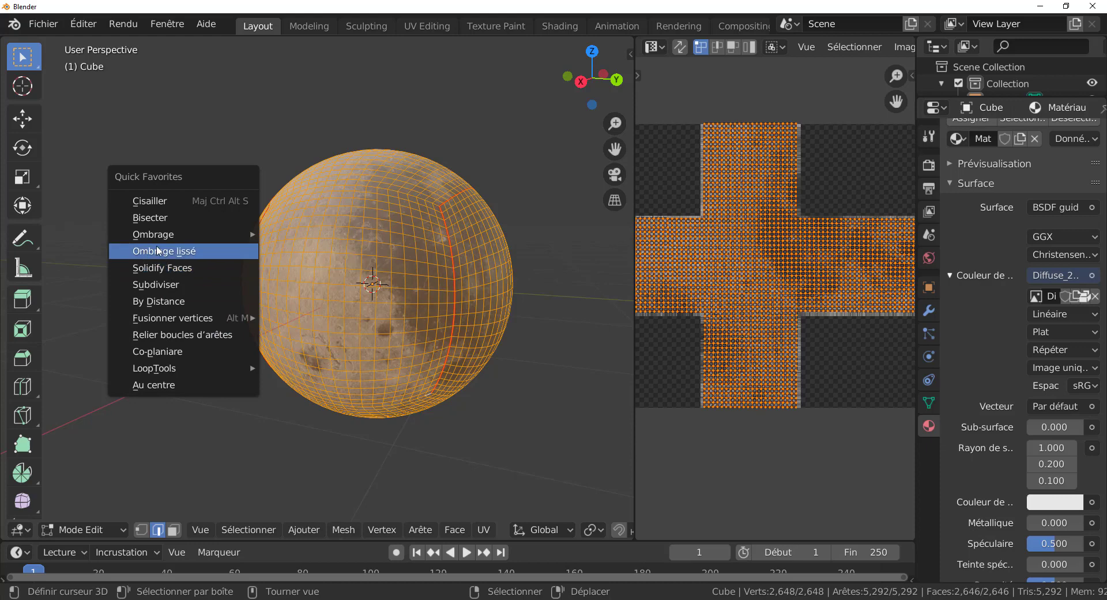
key("Tab")
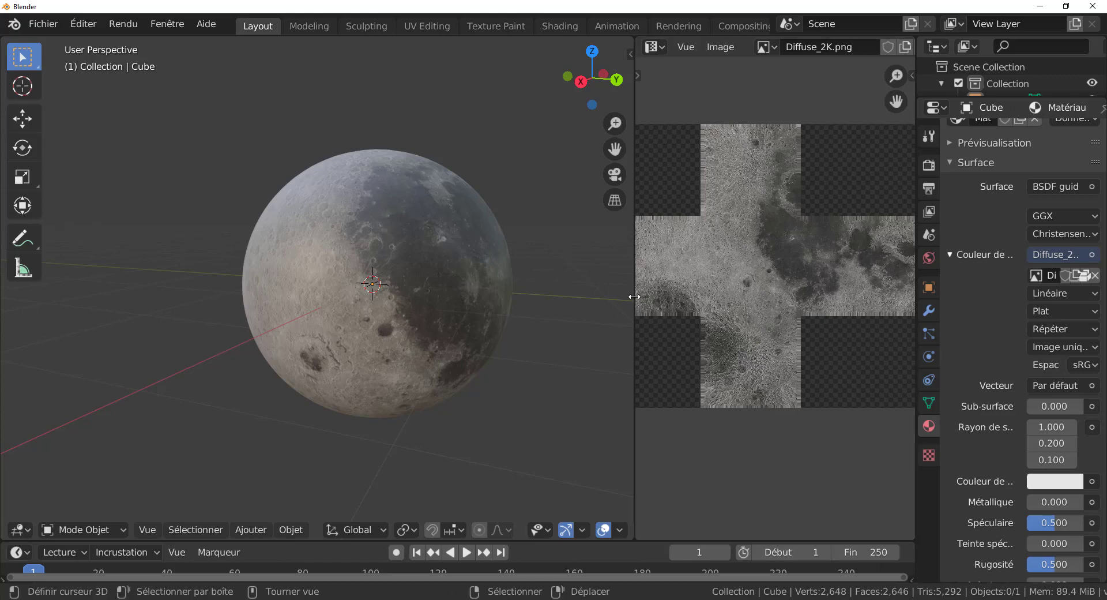
- Widen the image editor so the whole moon texture shows beside the sphere
left_click_drag(635, 296, 435, 289)
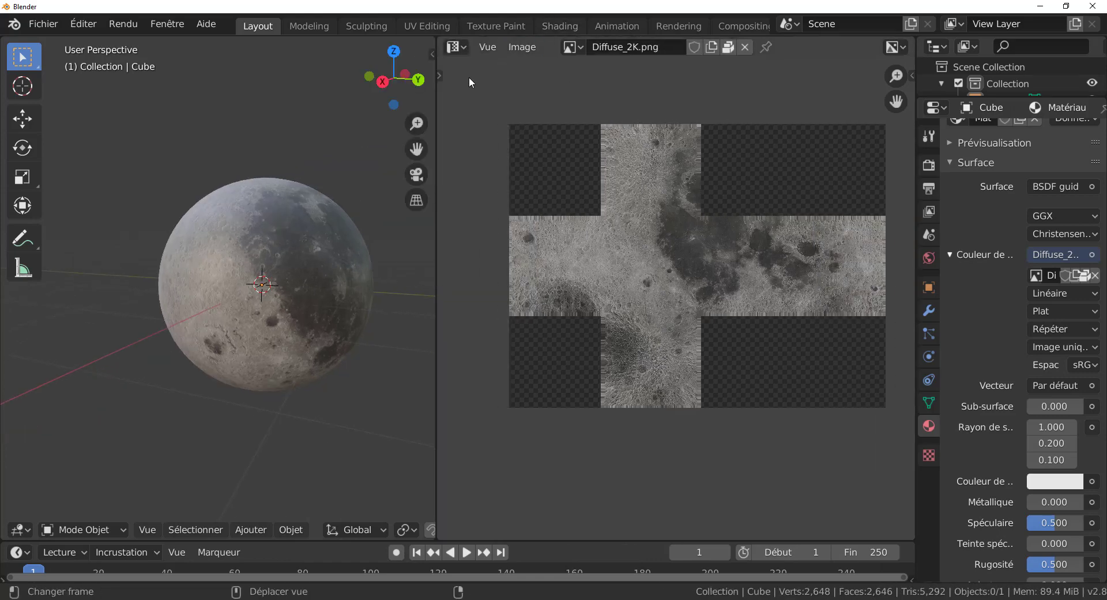
- Switch the image editor to the Shader Editor, hide its sidebar and widen the node area
left_click(454, 49)
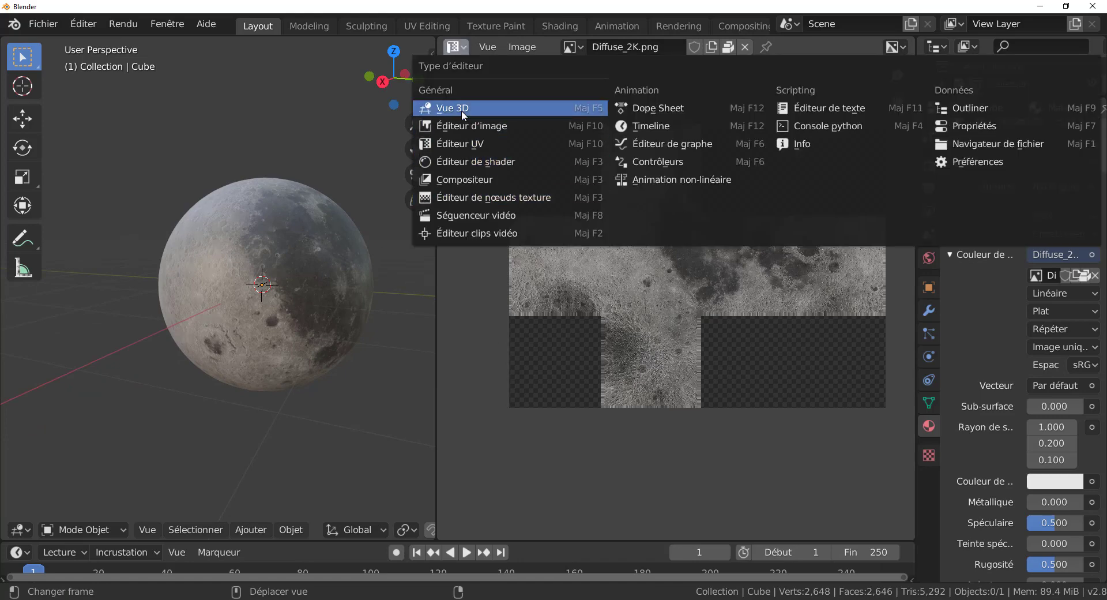
left_click(455, 161)
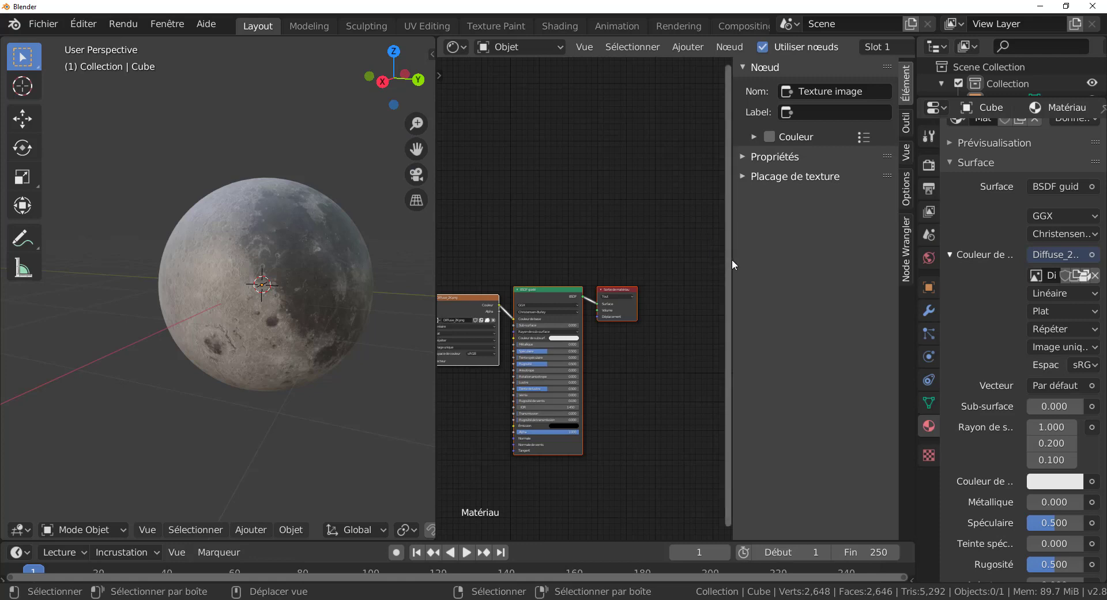
left_click_drag(732, 260, 901, 267)
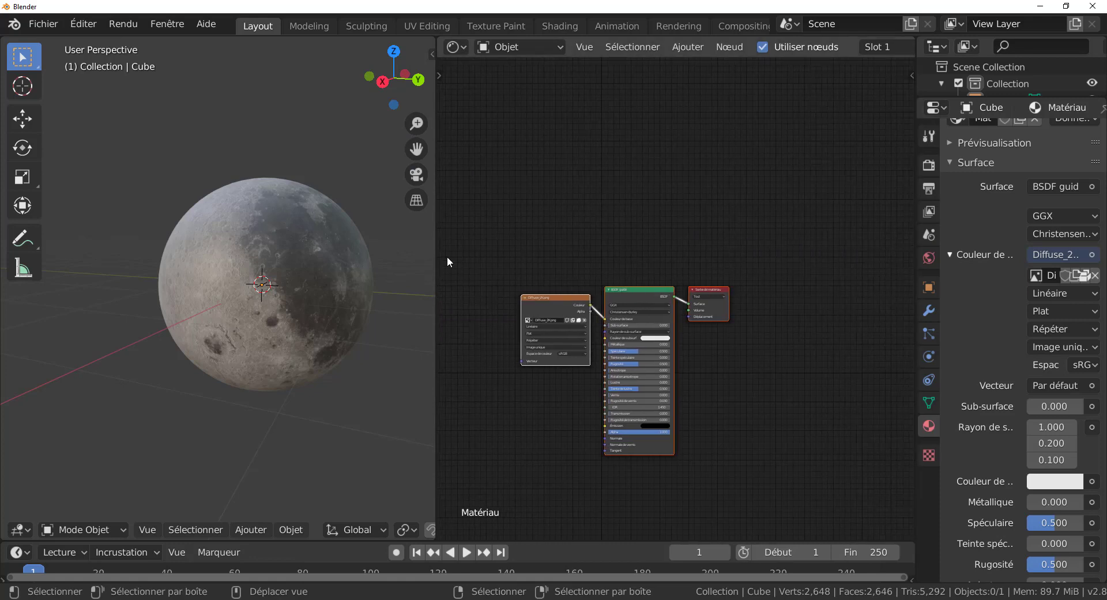
left_click_drag(437, 263, 401, 267)
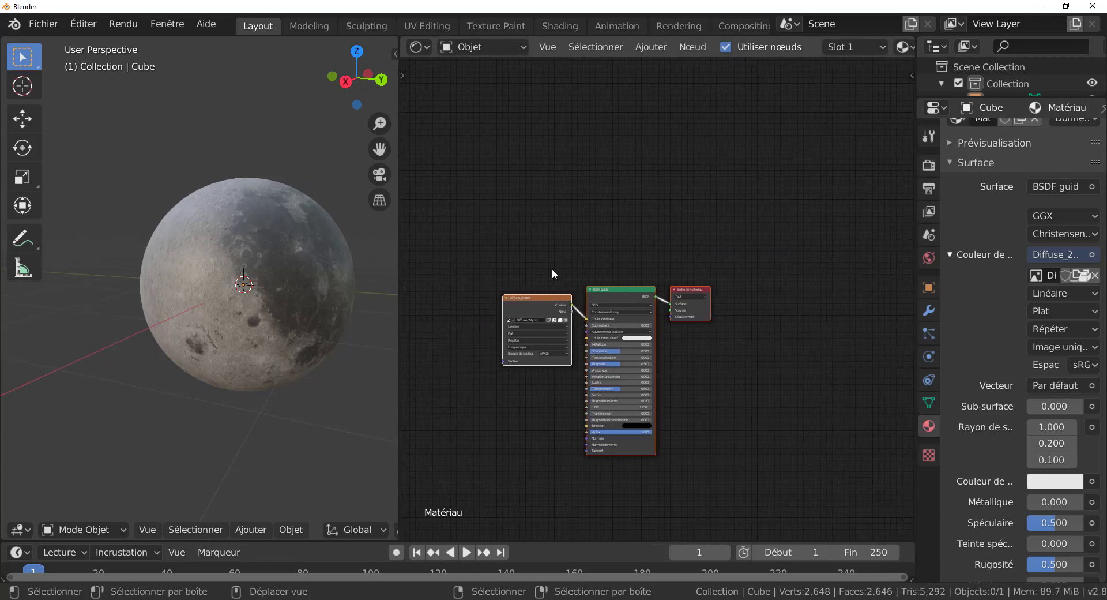
- Move the Diffuse_2K.png texture node higher and place a duplicate of it below the original
middle_click_drag(653, 237, 659, 185)
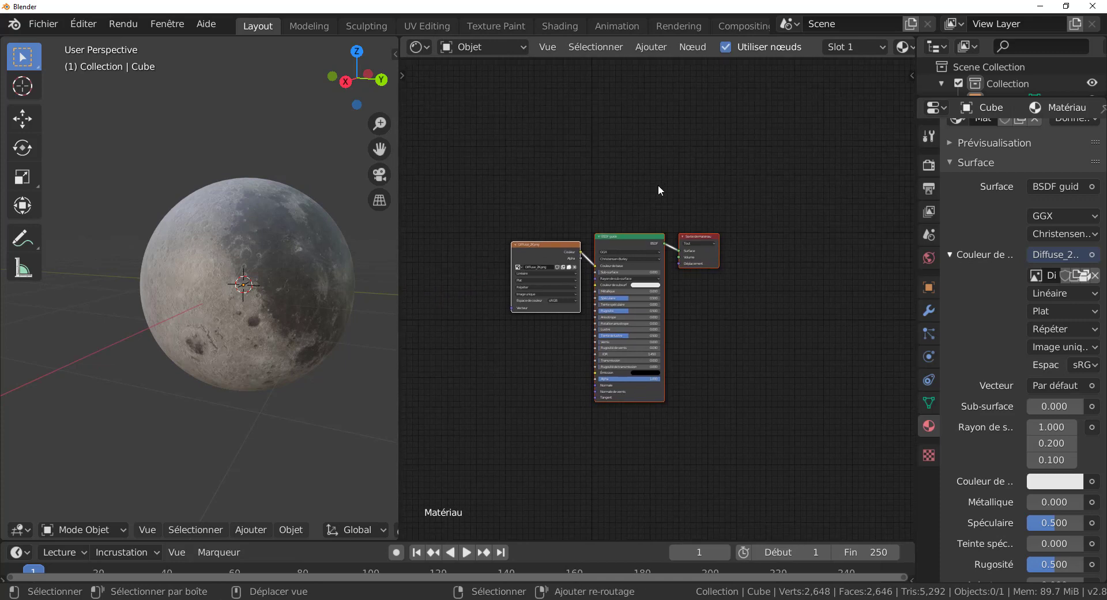
left_click_drag(542, 253, 547, 177)
scroll(532, 179, "up", 1)
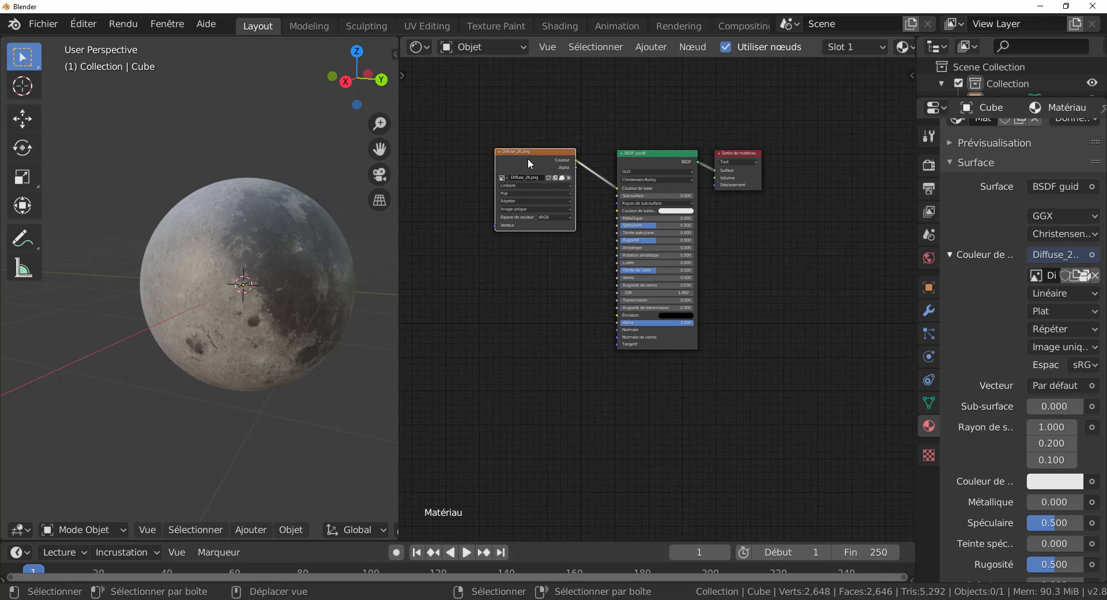
key("shift+d")
left_click(520, 300)
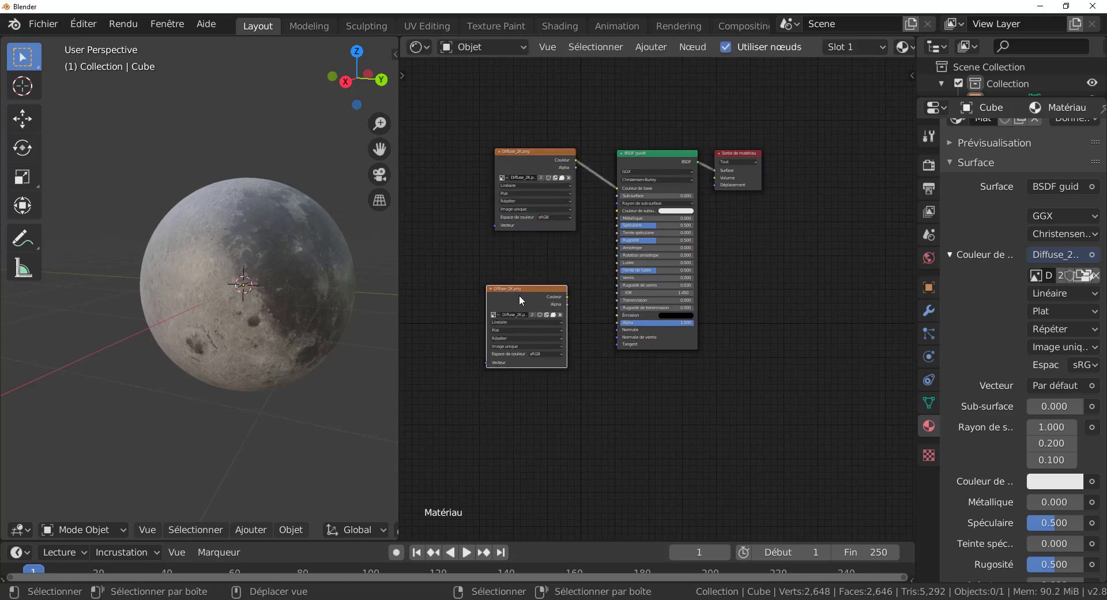
- Spread out the node tree by moving the Material Output and the duplicated texture node away from the Principled BSDF
middle_click_drag(736, 245, 754, 245)
left_click(757, 156)
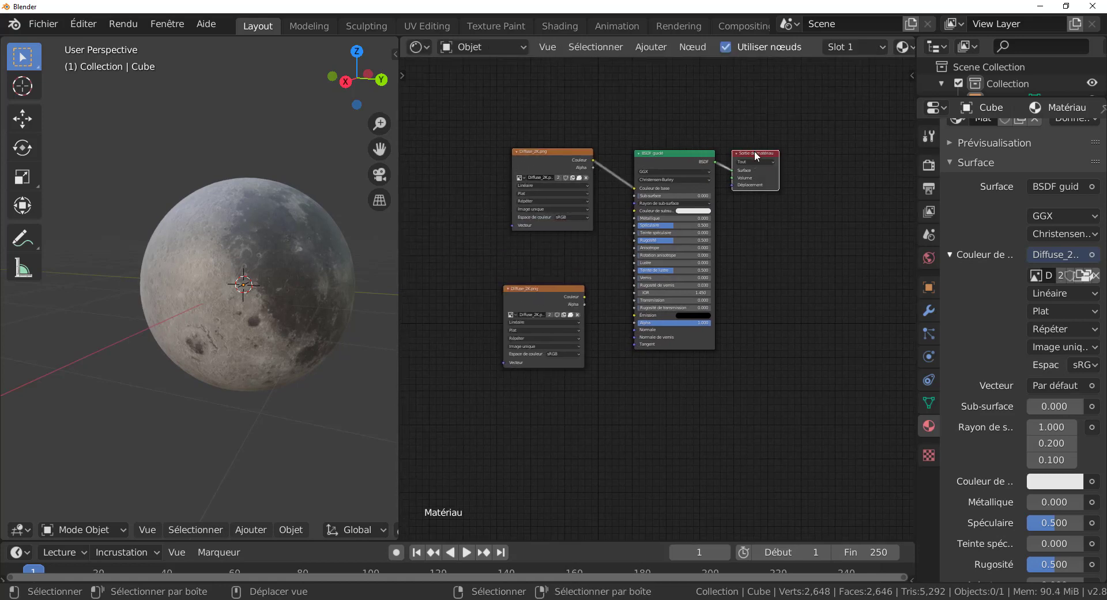
left_click_drag(757, 155, 793, 166)
middle_click_drag(793, 166, 780, 132)
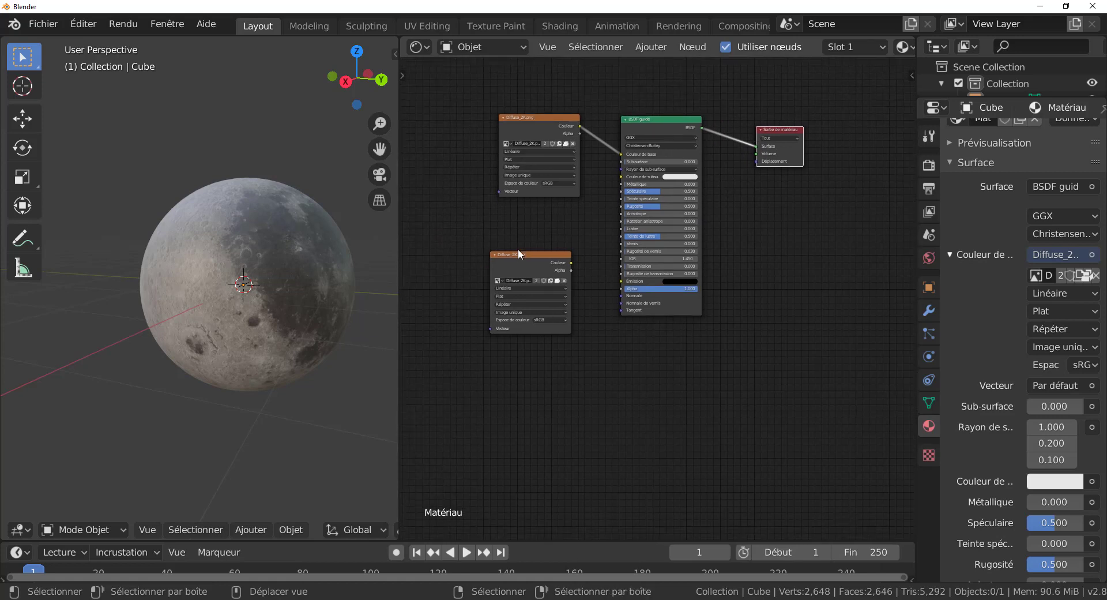
left_click_drag(521, 253, 488, 248)
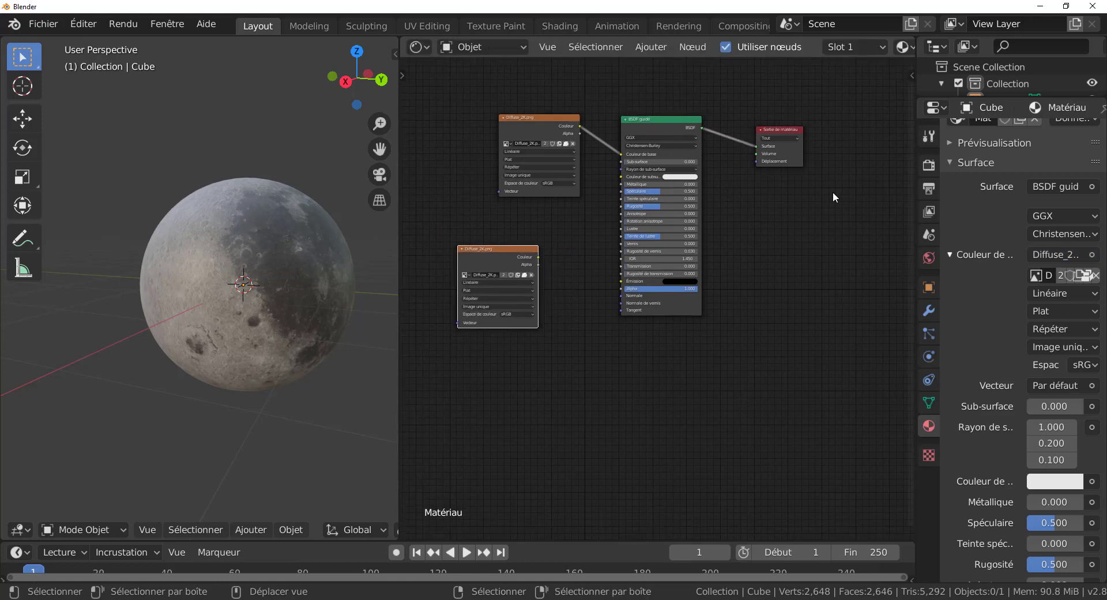
- Add a Displacement vector node and place it below the Material Output
left_click(692, 47)
mouse_move(663, 49)
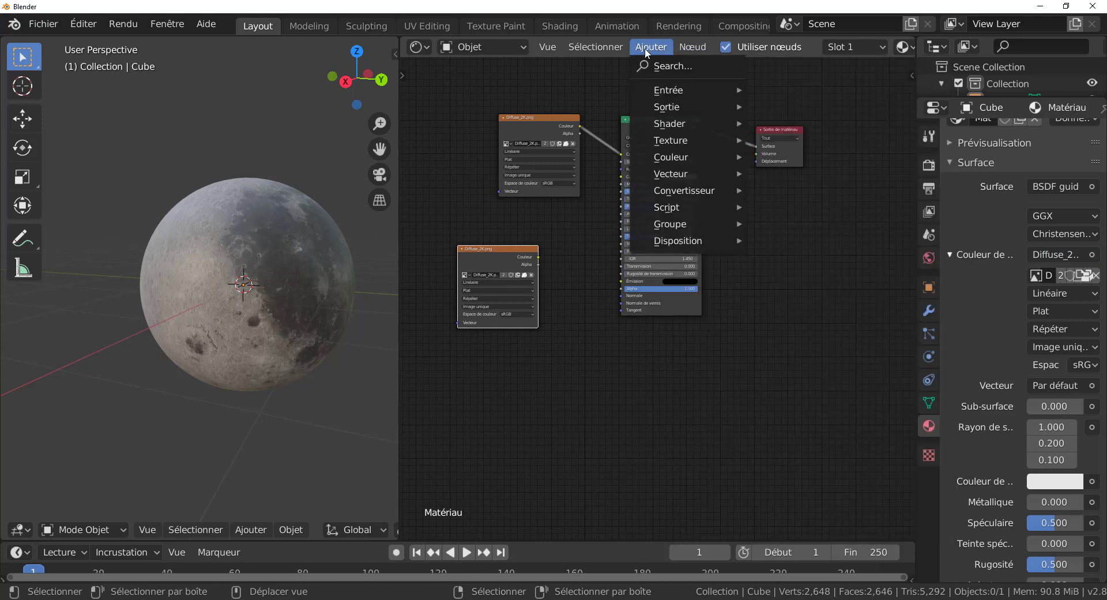
mouse_move(677, 245)
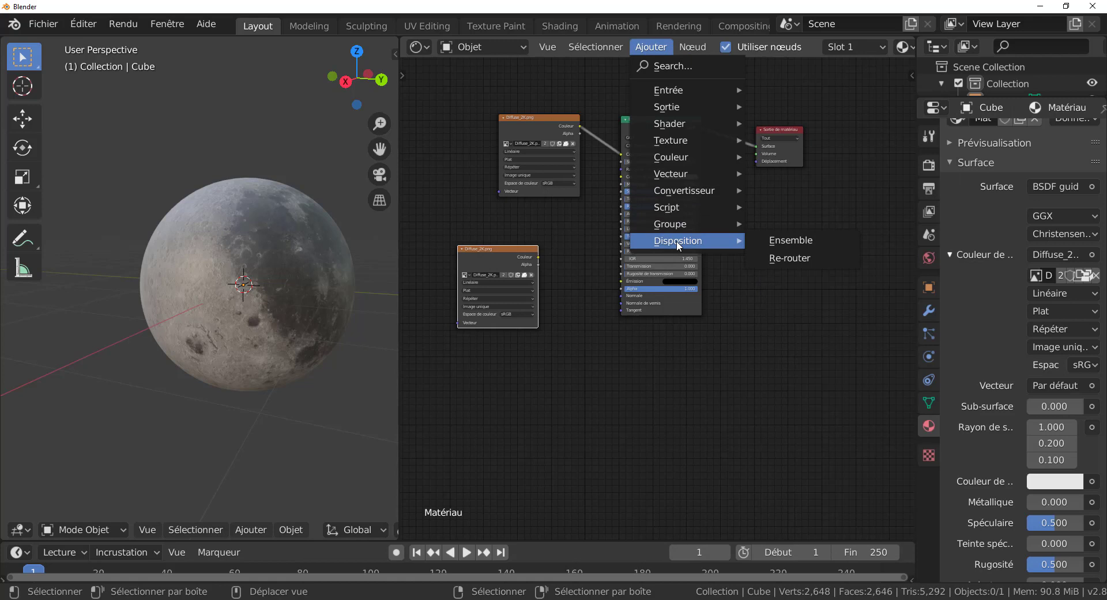
mouse_move(674, 176)
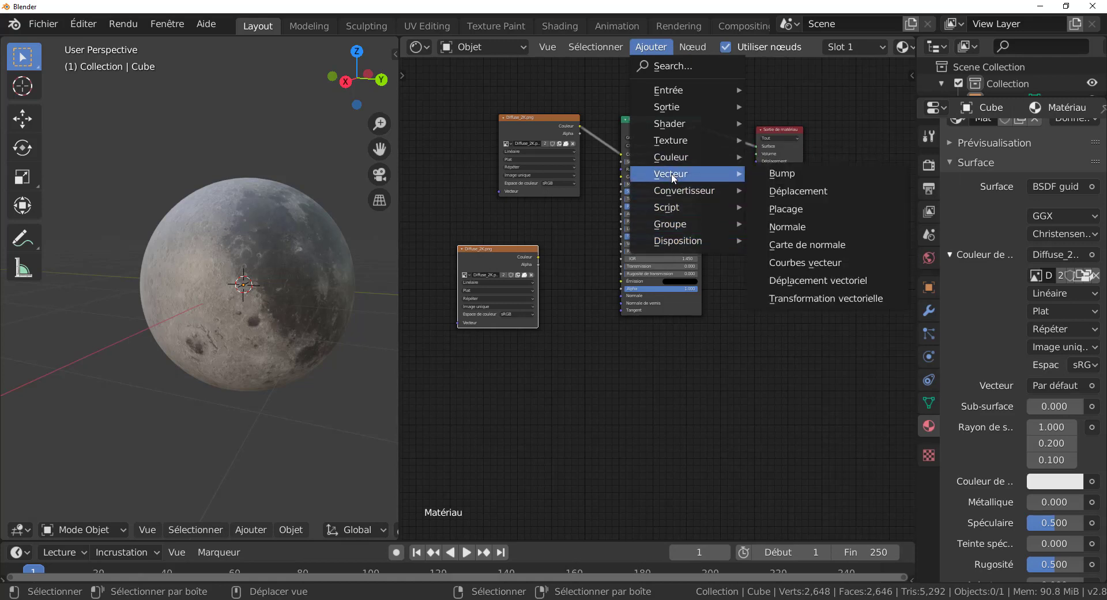
left_click(805, 190)
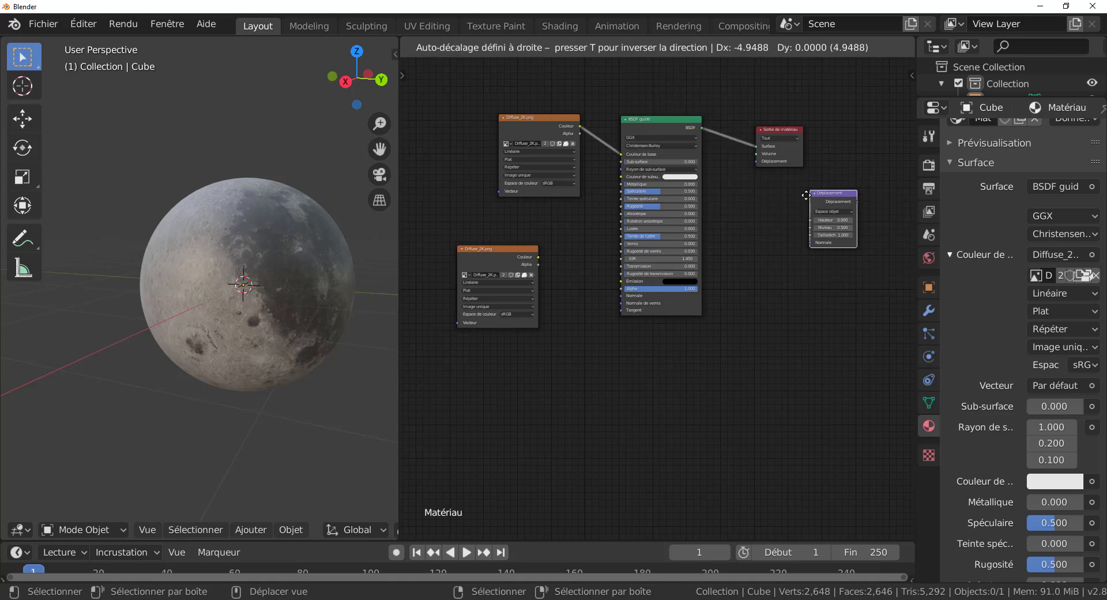
left_click(556, 249)
left_click_drag(565, 253, 788, 244)
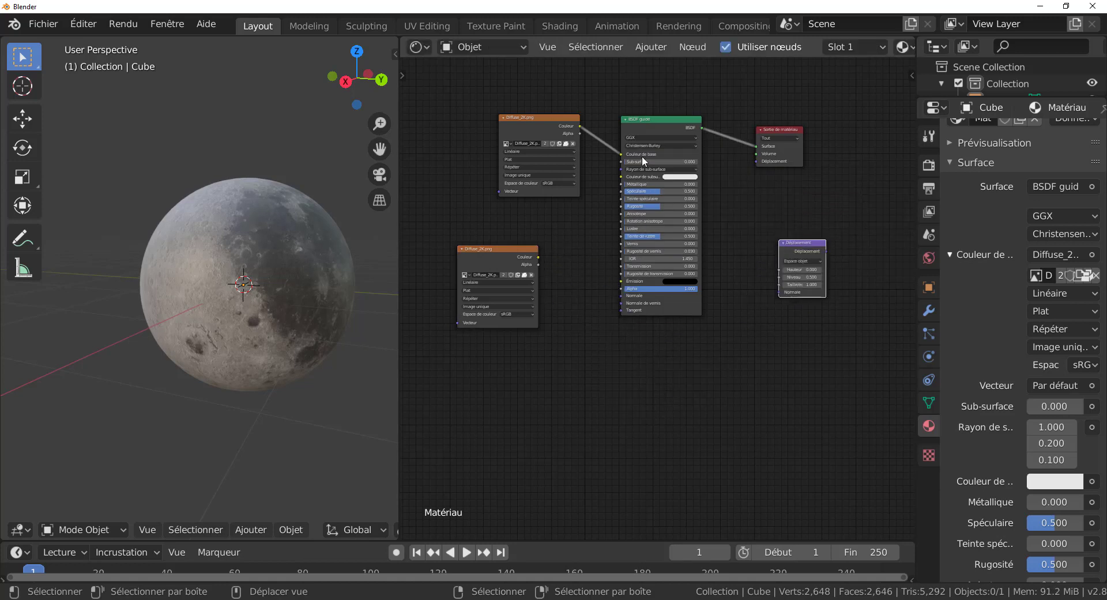
- Rearrange the diffuse texture and Principled BSDF nodes, and place the duplicated texture node beside the Displacement node
left_click_drag(547, 123, 503, 105)
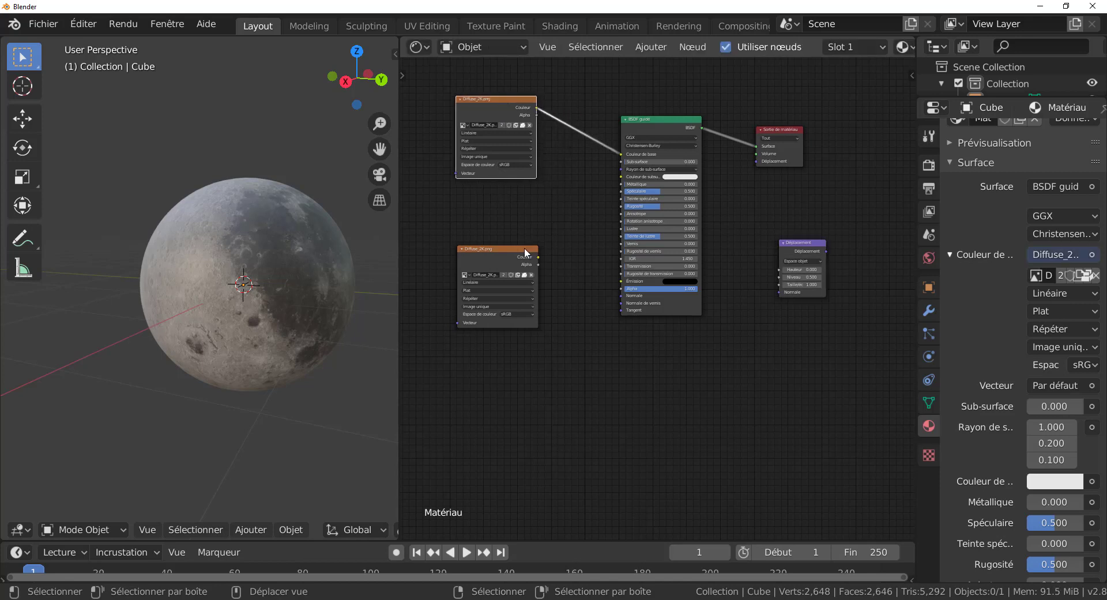
left_click_drag(526, 252, 743, 365)
left_click_drag(663, 115, 603, 94)
left_click_drag(723, 264, 713, 172)
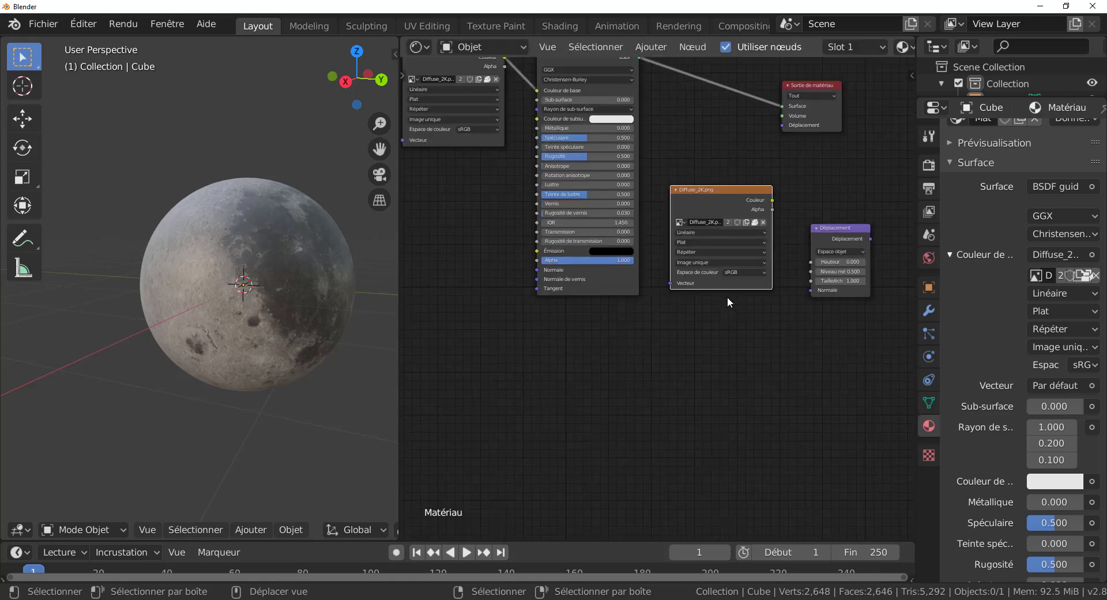
- Unpack the packed Diffuse_2K.png image from the duplicated texture node
scroll(750, 296, "up", 3)
scroll(715, 290, "up", 1)
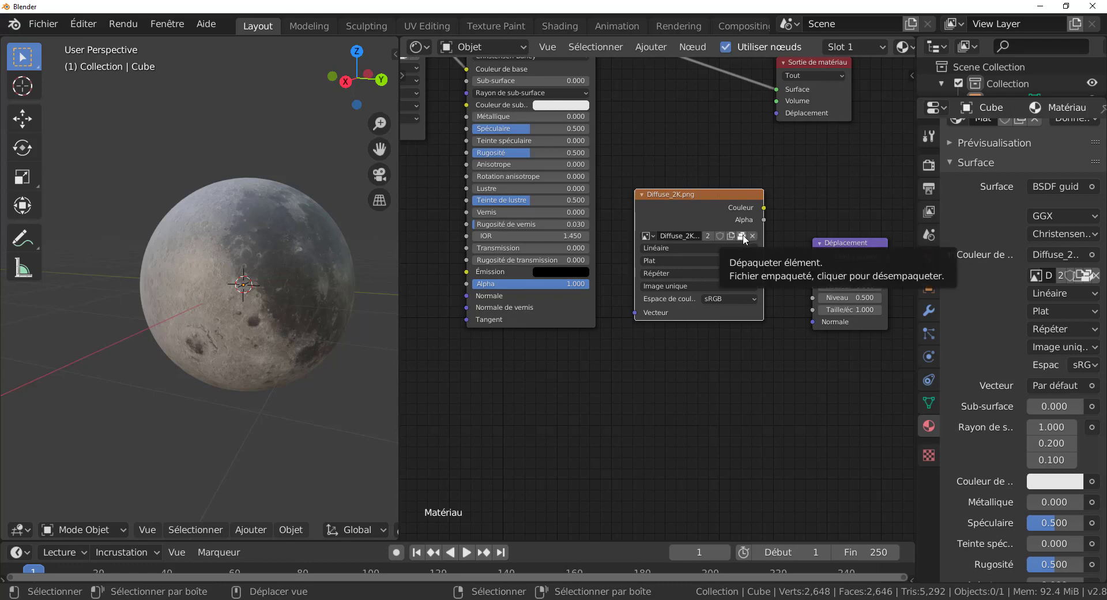
left_click(743, 237)
left_click(744, 236)
- Load Bump_2K.png from the Desktop folder Texture planète 4k into the duplicated texture node
left_click(744, 237)
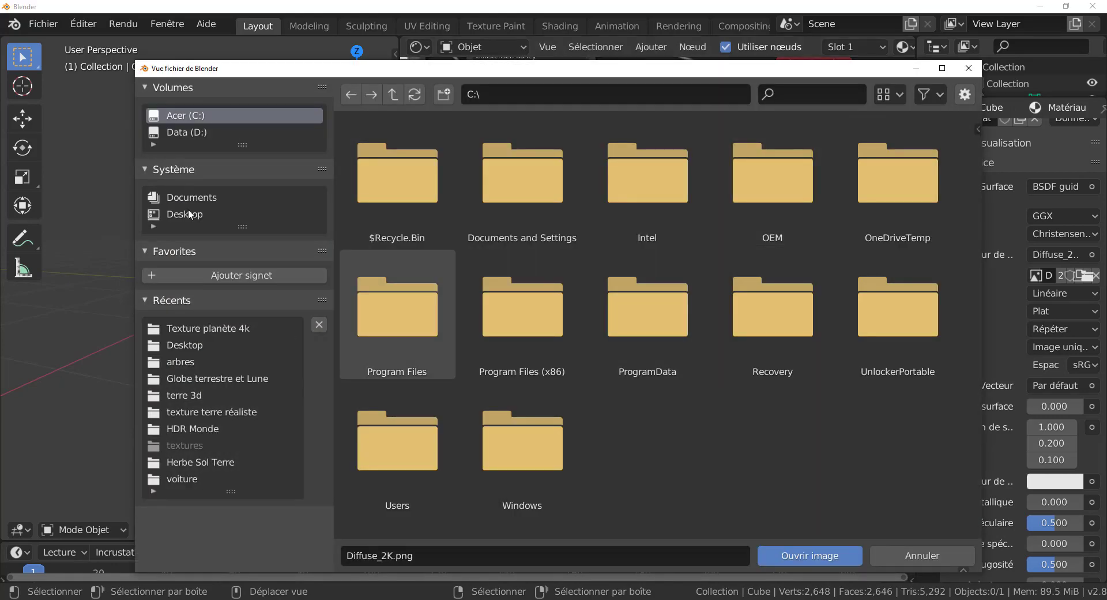
left_click(188, 212)
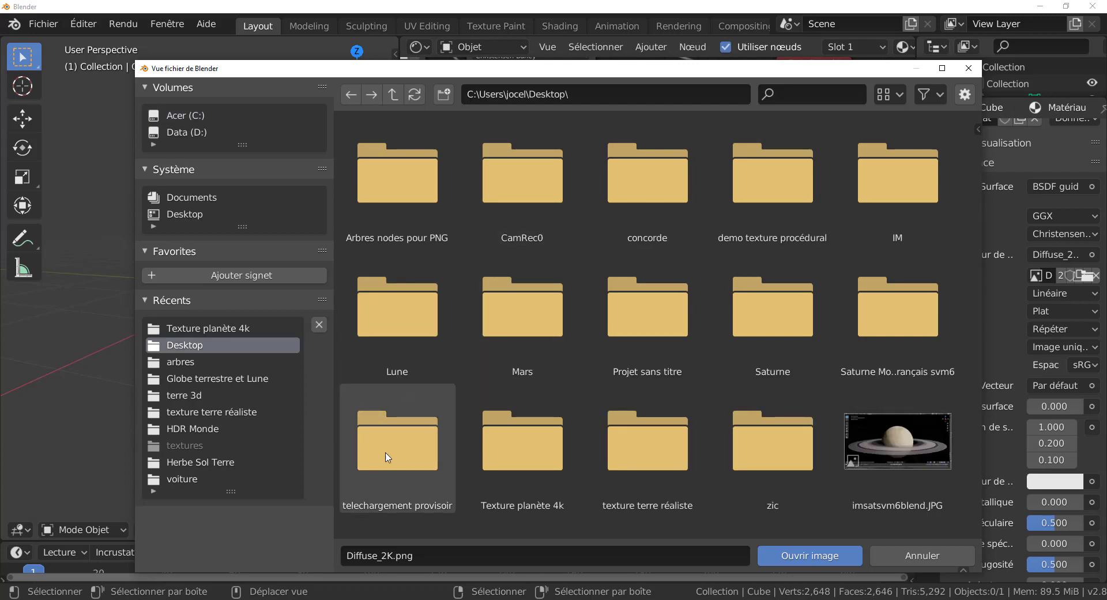
scroll(777, 418, "down", 2)
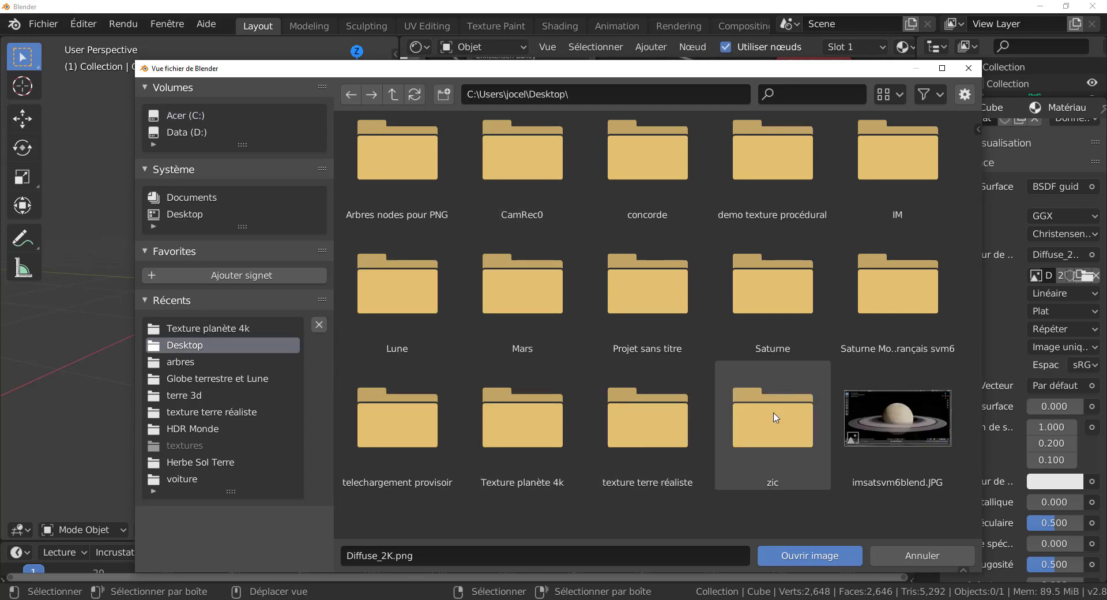
scroll(776, 417, "up", 1)
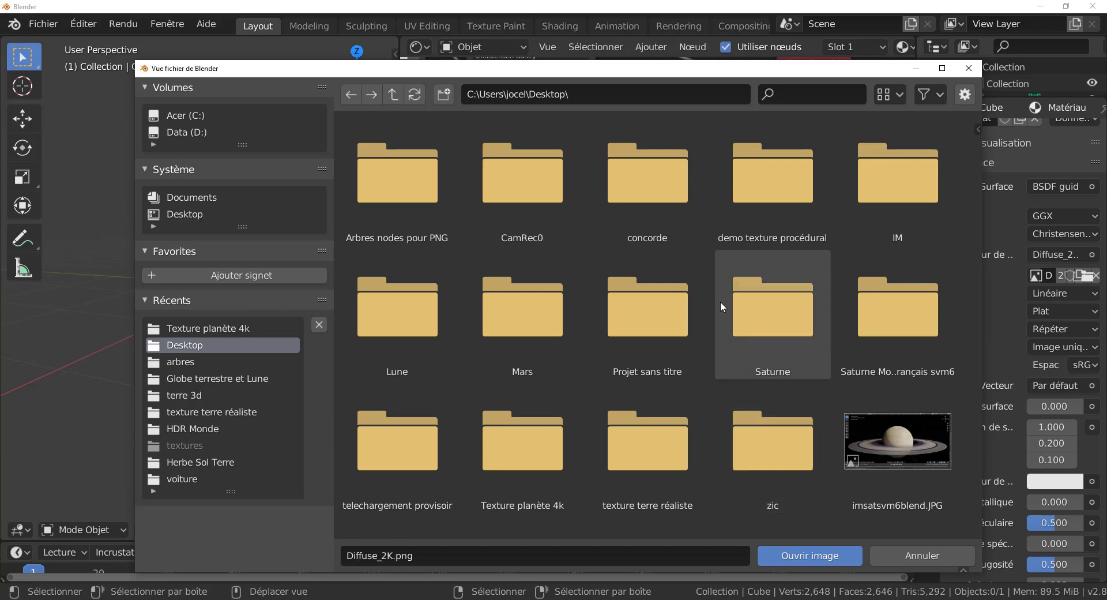
left_click(515, 471)
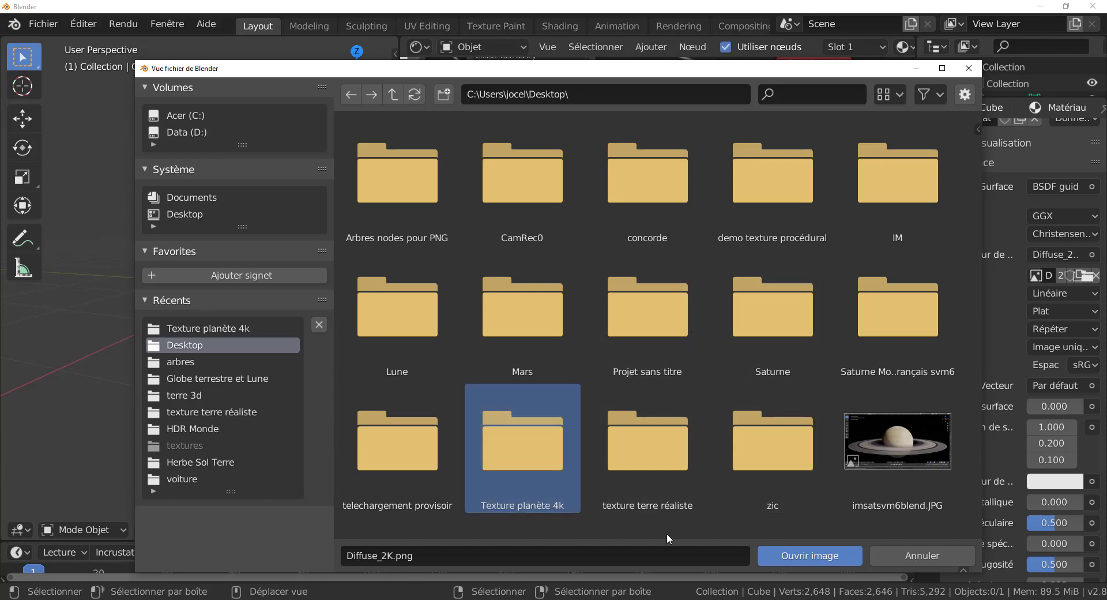
left_click(786, 555)
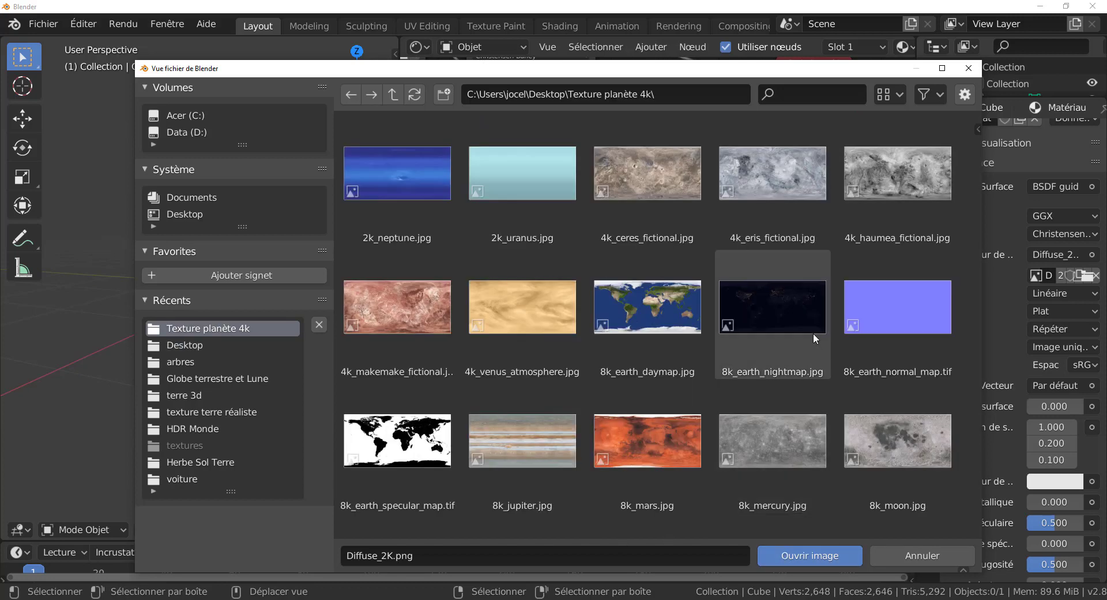
scroll(815, 330, "down", 5)
scroll(816, 333, "down", 2)
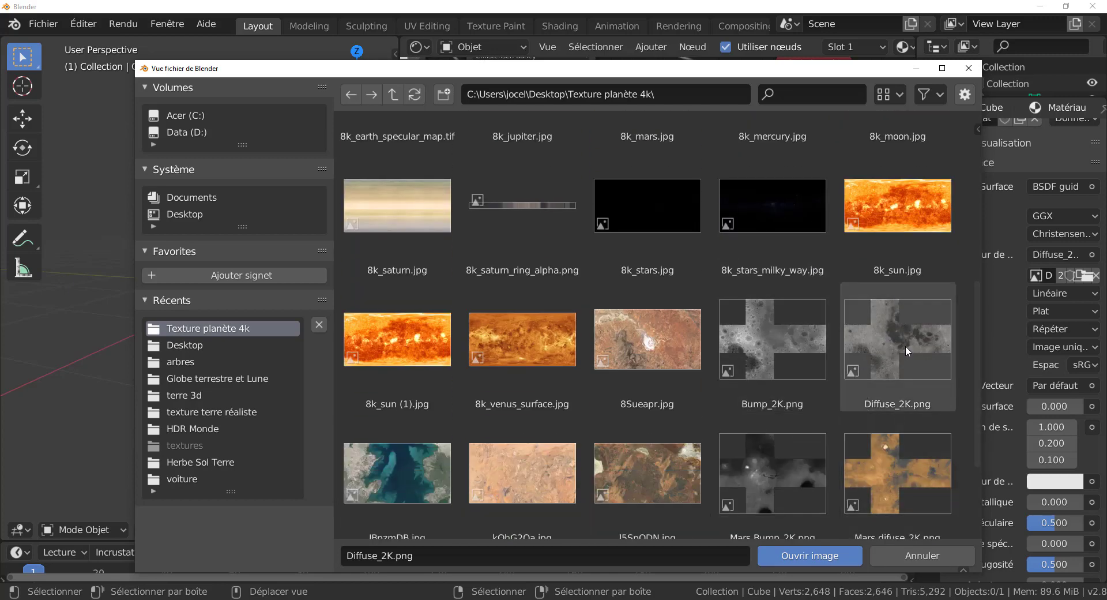
left_click(760, 339)
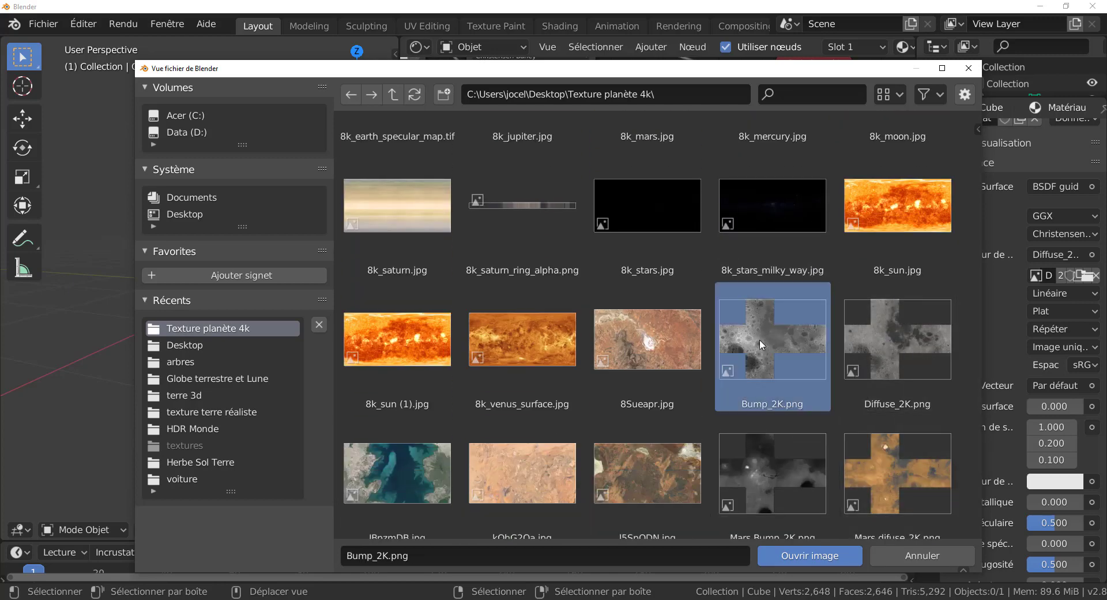
left_click(810, 555)
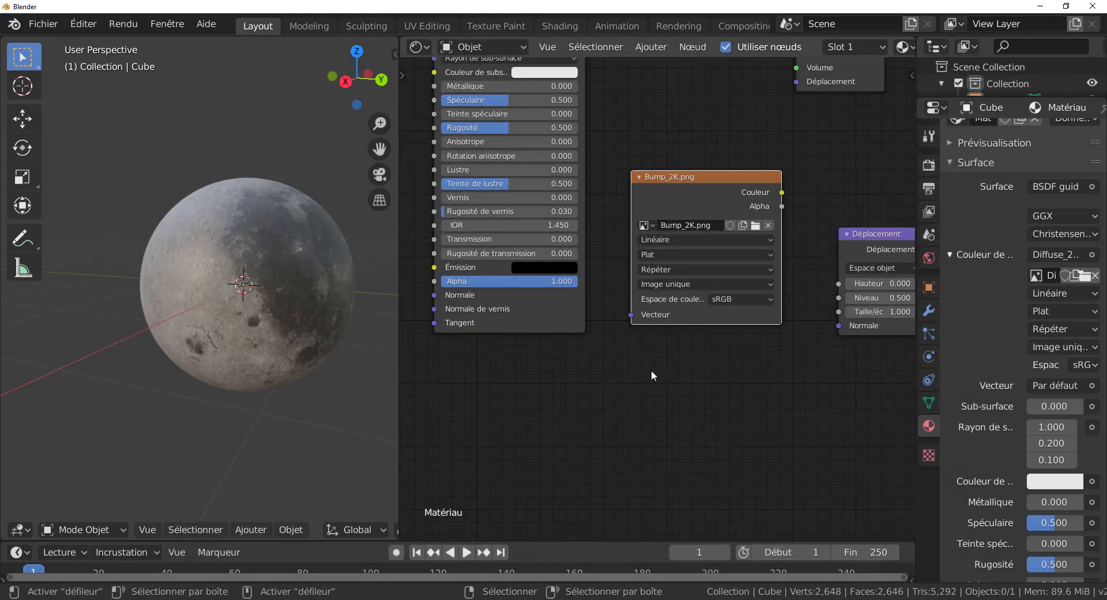
- Link the Bump_2K.png Color output to the Displacement node's Height, and the node's output to the Material Output's Displacement
scroll(700, 350, "down", 2)
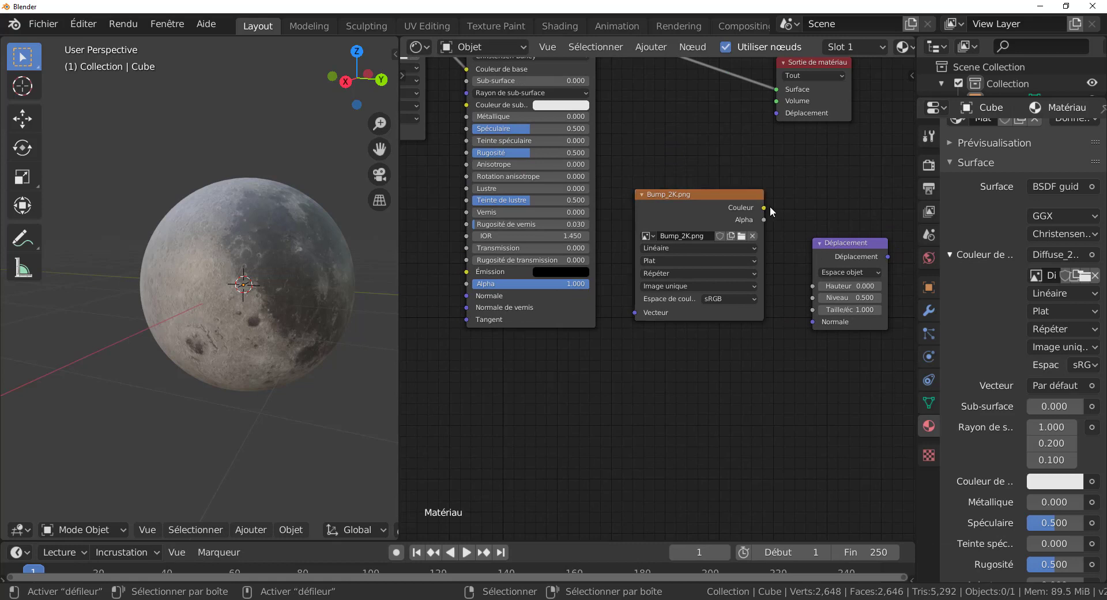
left_click_drag(772, 210, 815, 325)
scroll(749, 372, "down", 3)
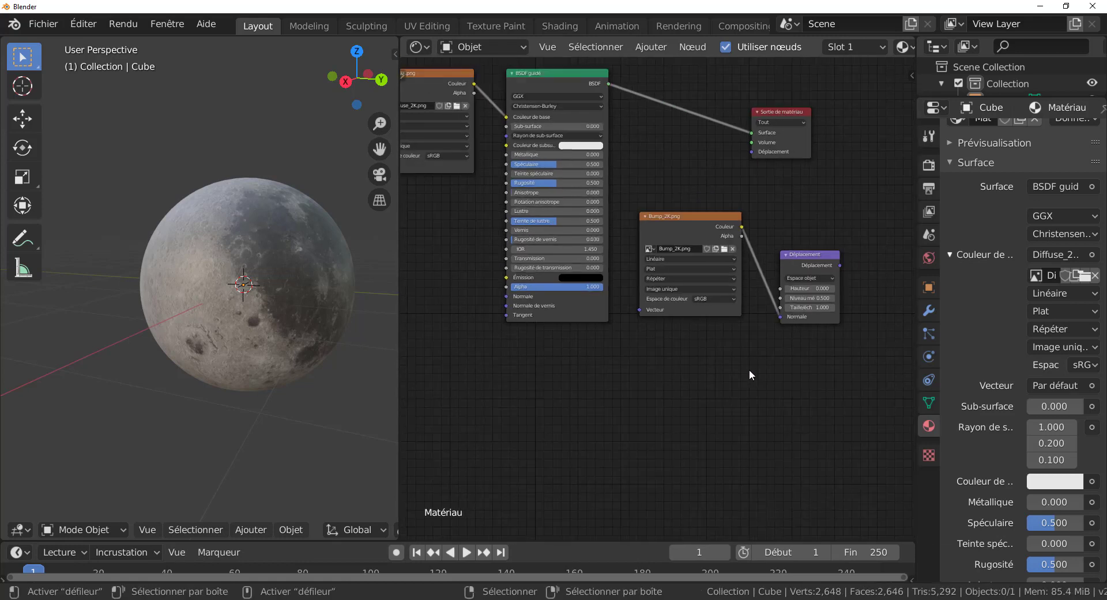
middle_click_drag(754, 371, 721, 404)
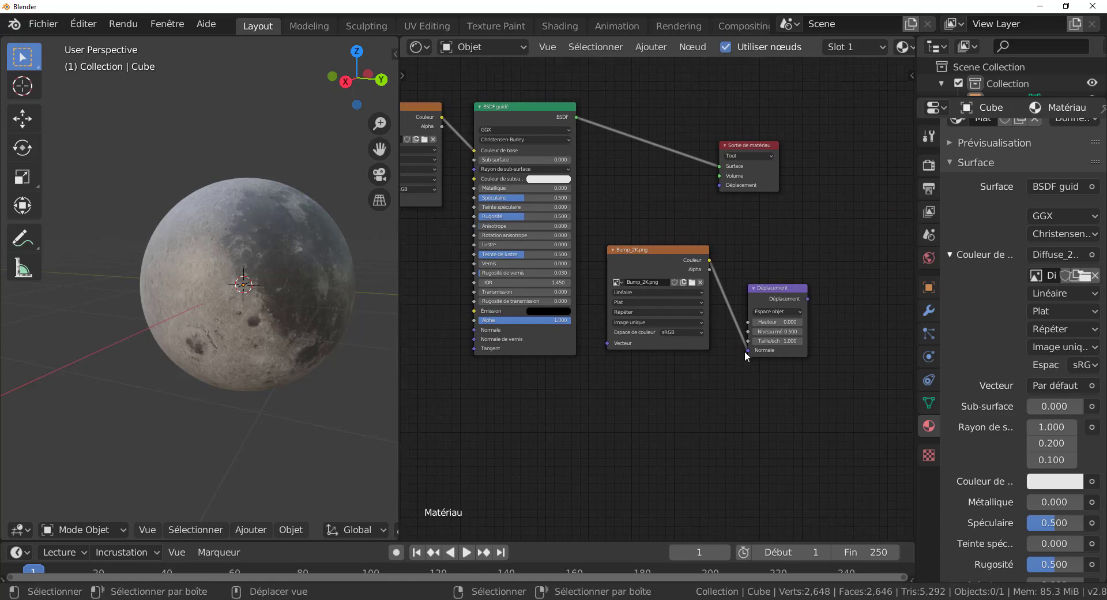
left_click_drag(748, 350, 748, 322)
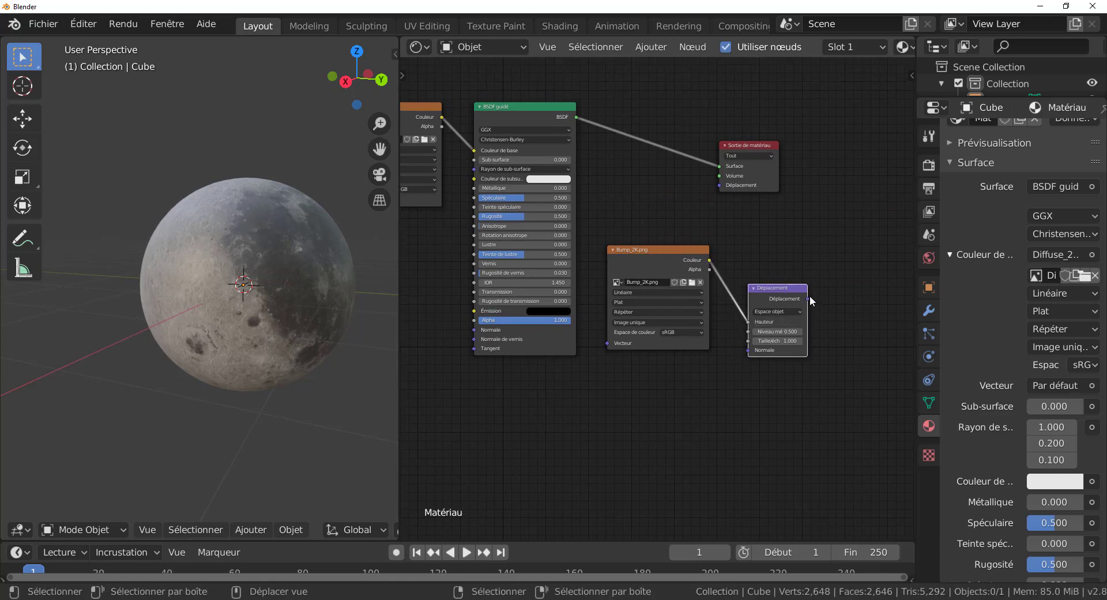
left_click_drag(808, 298, 720, 185)
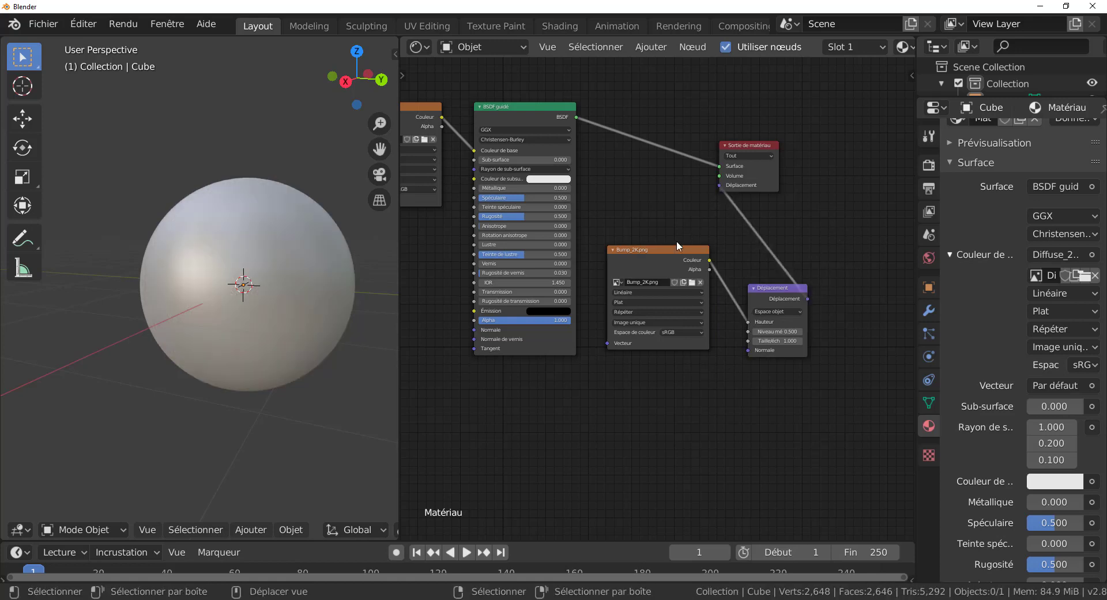
- Move the Bump_2K.png texture node below the Principled BSDF and examine the relief across the moon's surface
left_click_drag(654, 259, 512, 381)
middle_click_drag(596, 323, 724, 319)
scroll(182, 373, "up", 3)
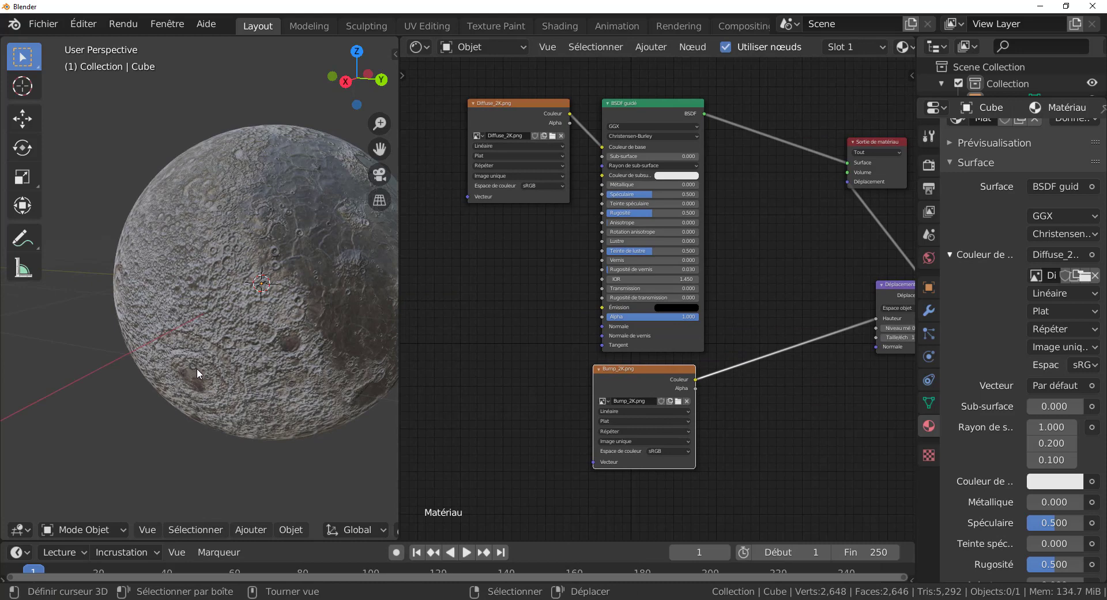
middle_click_drag(196, 368, 334, 382)
scroll(289, 347, "up", 2)
middle_click_drag(290, 348, 260, 412)
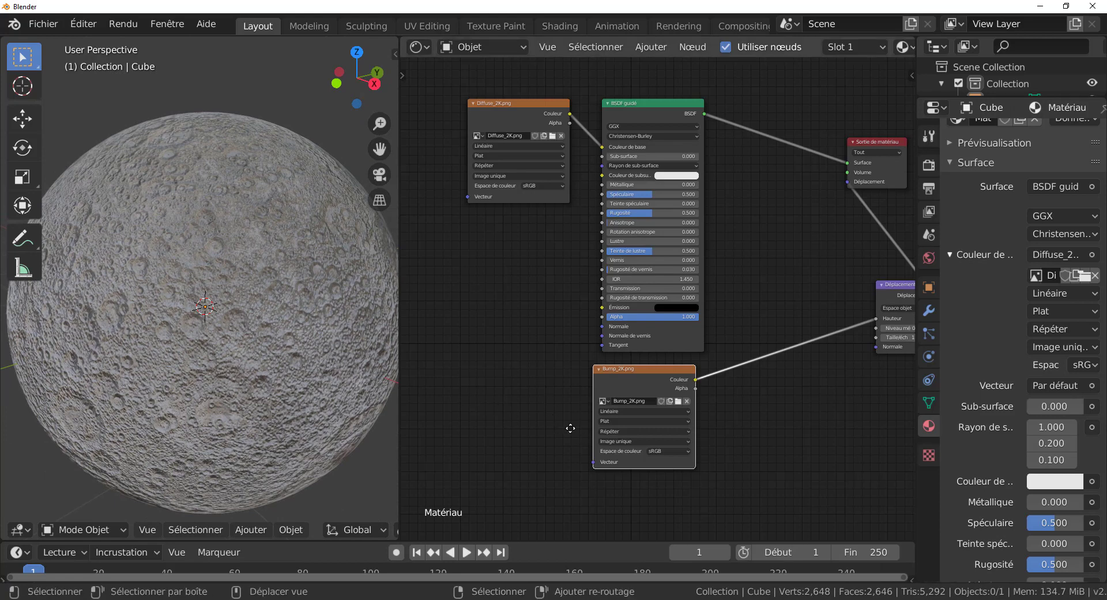
middle_click_drag(569, 430, 508, 411)
middle_click_drag(795, 343, 690, 354)
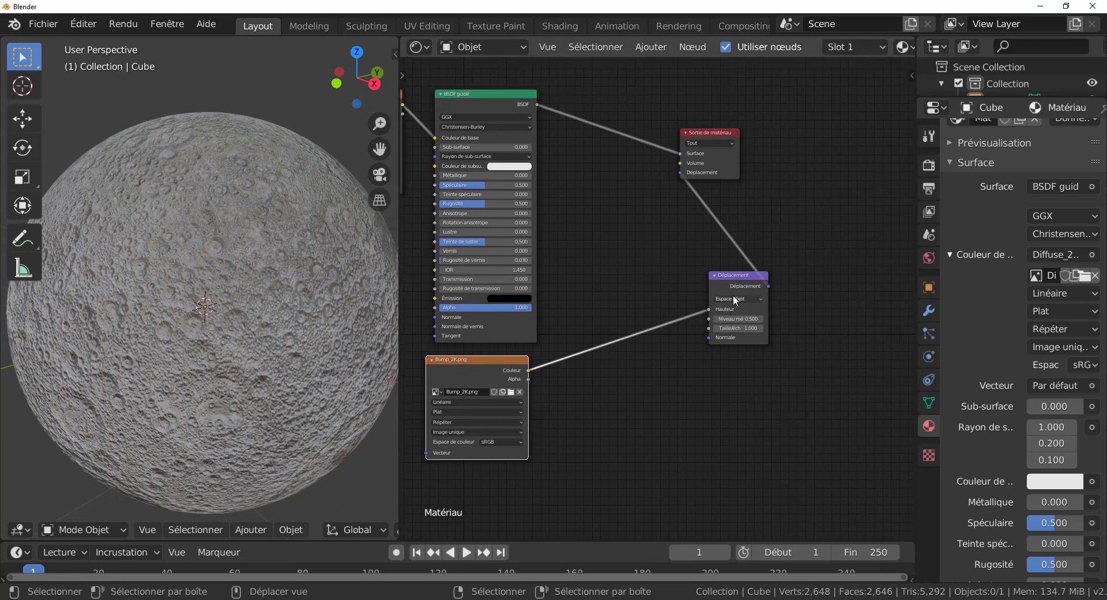
- Move the Displacement node closer to the Principled BSDF, then set its Midlevel to 0 and its Scale to 0.1
left_click_drag(743, 280, 644, 270)
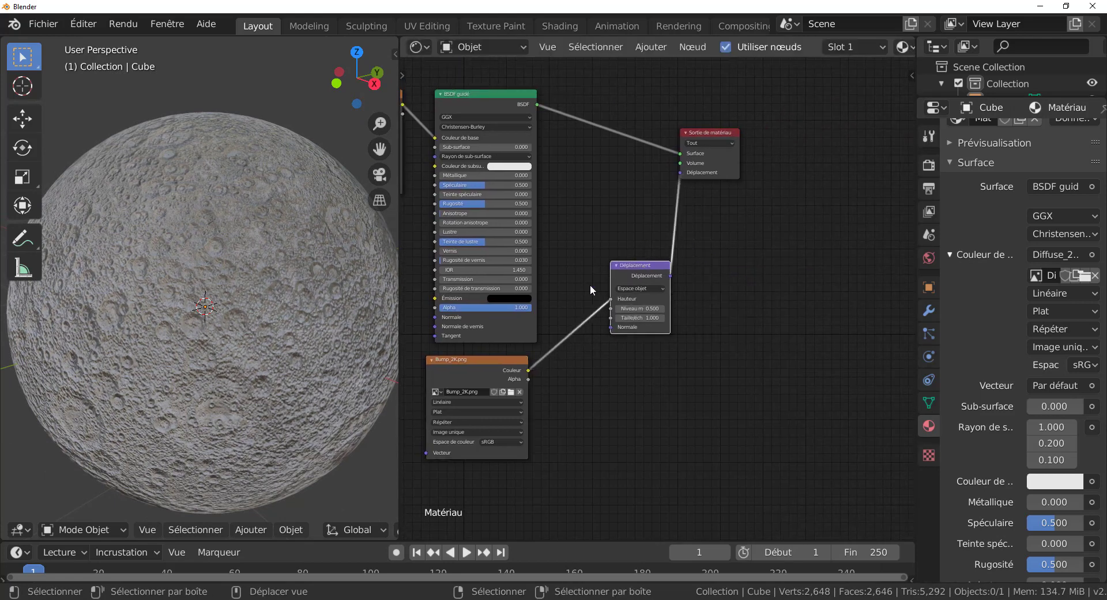
scroll(233, 387, "up", 5)
scroll(650, 361, "up", 2)
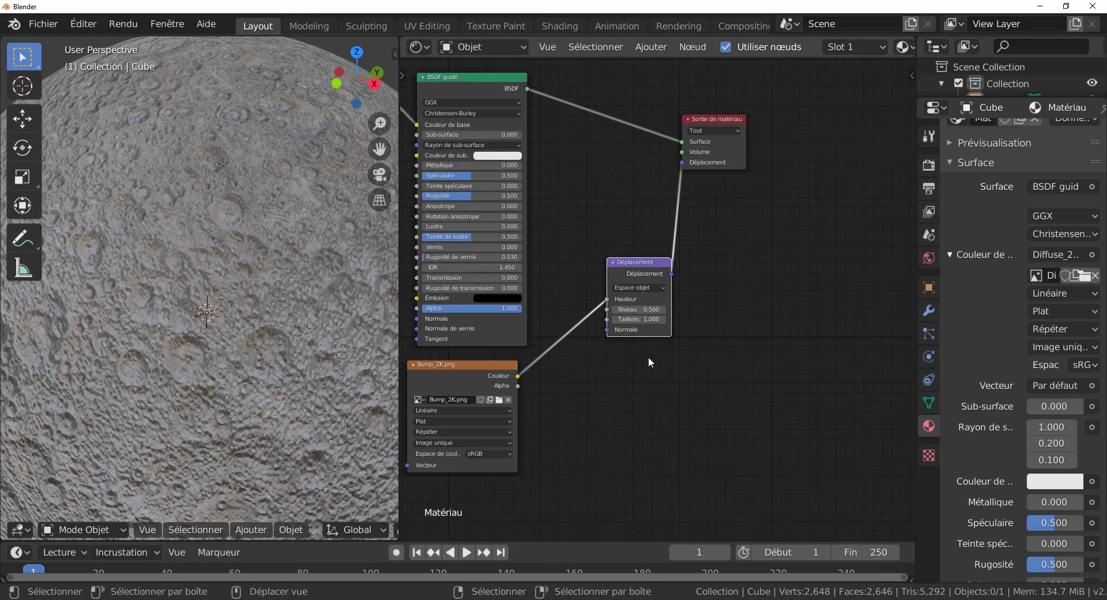
left_click(641, 311)
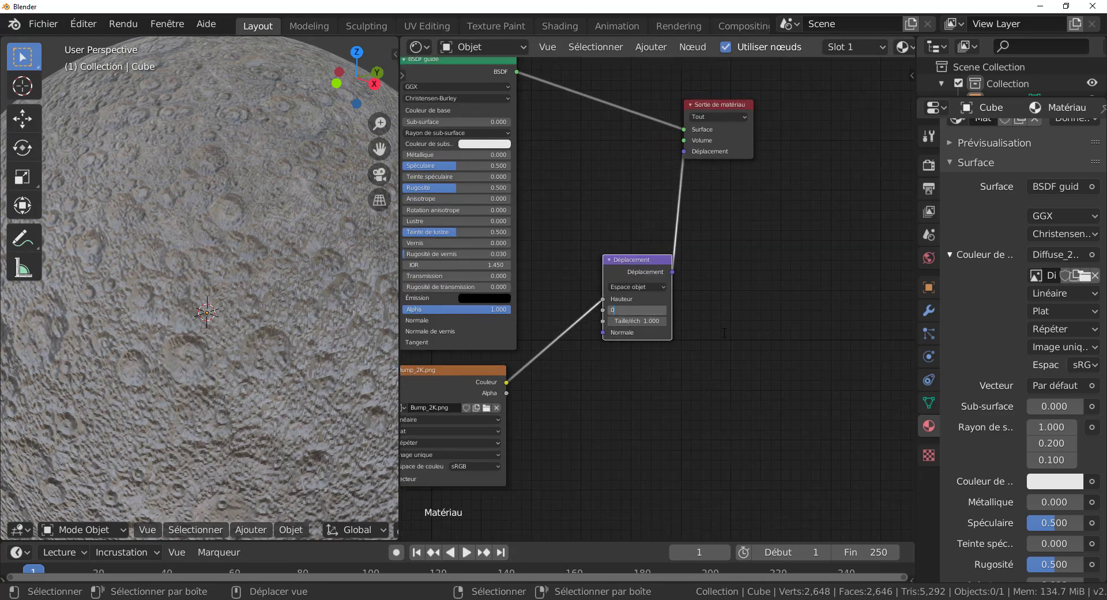
double_click(646, 320)
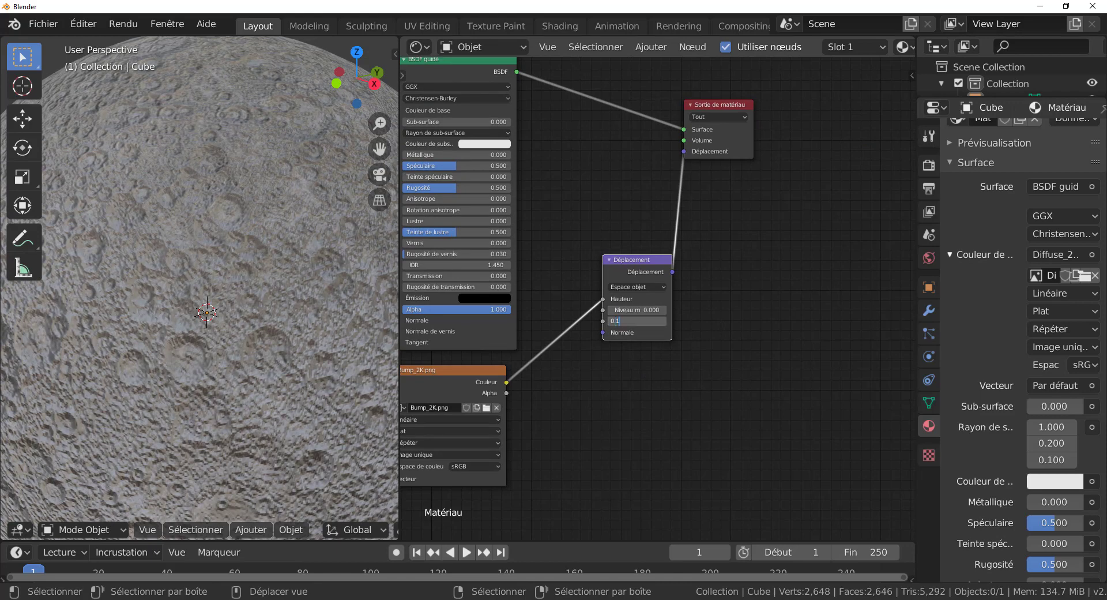
key("Return")
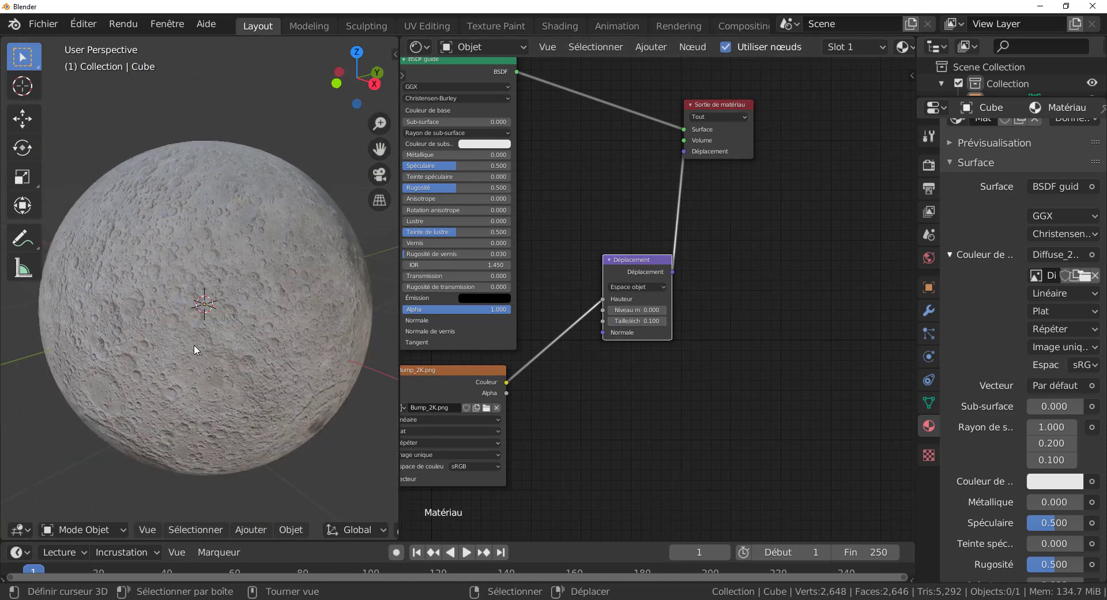
- Examine the softened crater relief around the moon in an enlarged 3D view
scroll(197, 376, "down", 5)
middle_click_drag(201, 394, 247, 395)
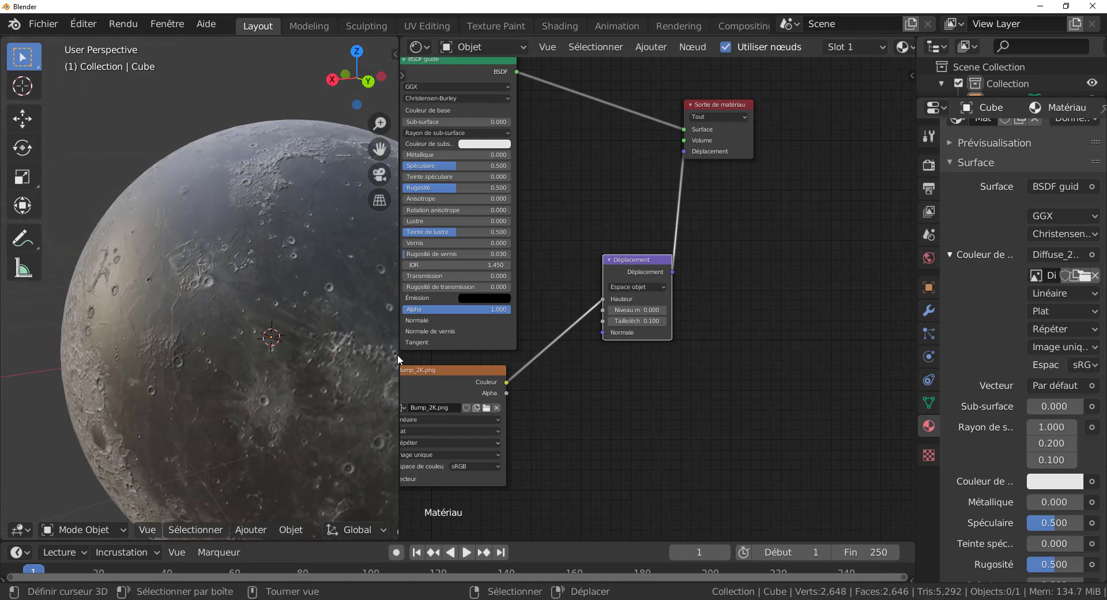
left_click_drag(398, 355, 658, 342)
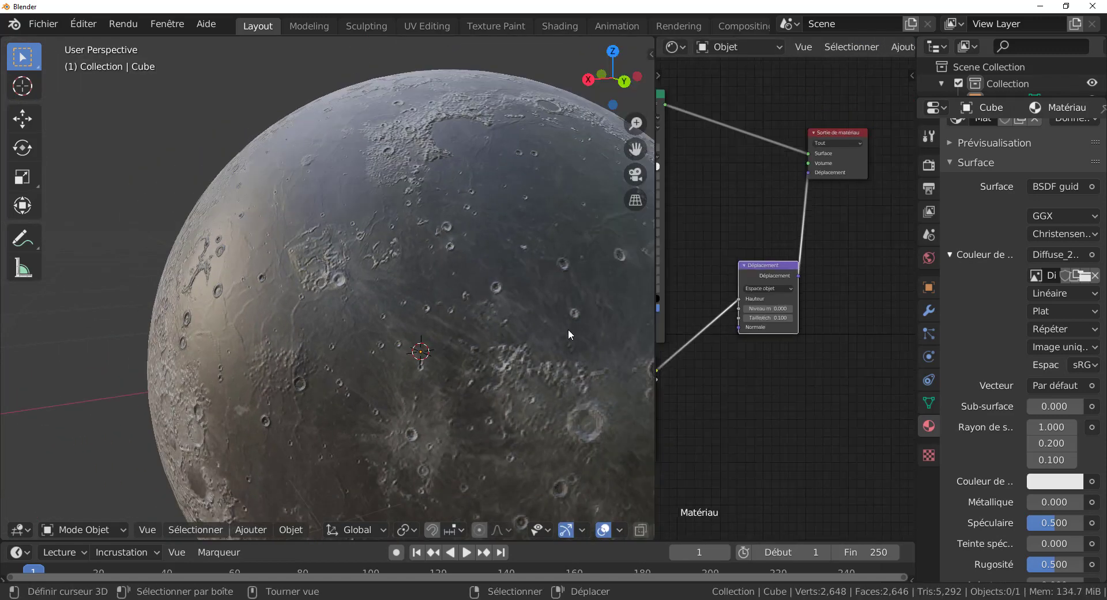
scroll(569, 328, "down", 3)
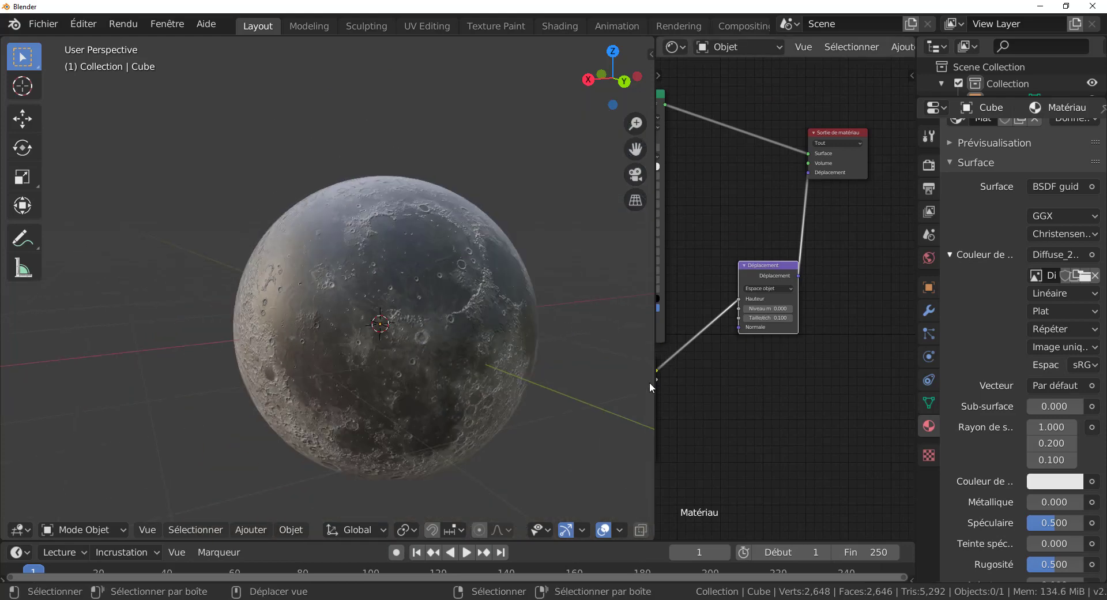
left_click_drag(655, 393, 555, 408)
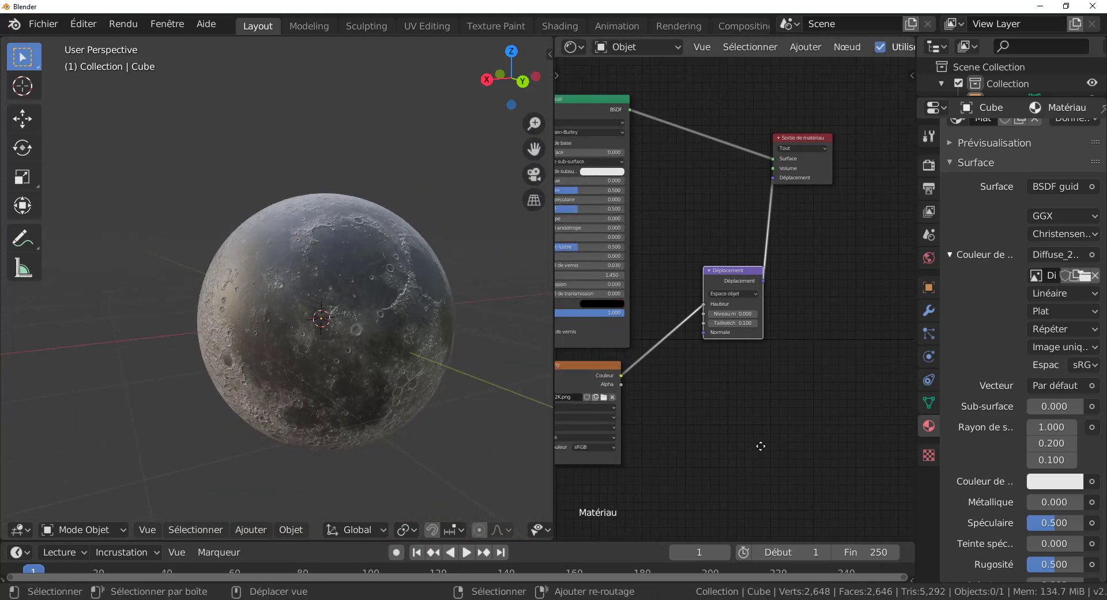
middle_click_drag(333, 404, 265, 395)
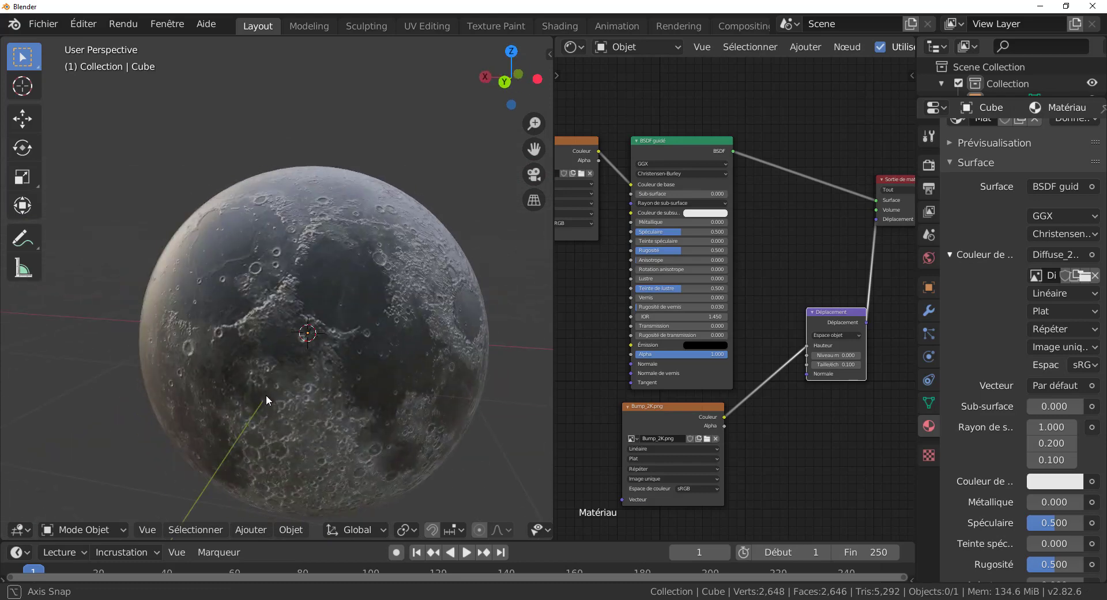
- Lower the Principled BSDF's Specular to 0.096 and check the moon's shading from another side
scroll(777, 247, "up", 1)
scroll(776, 247, "up", 2)
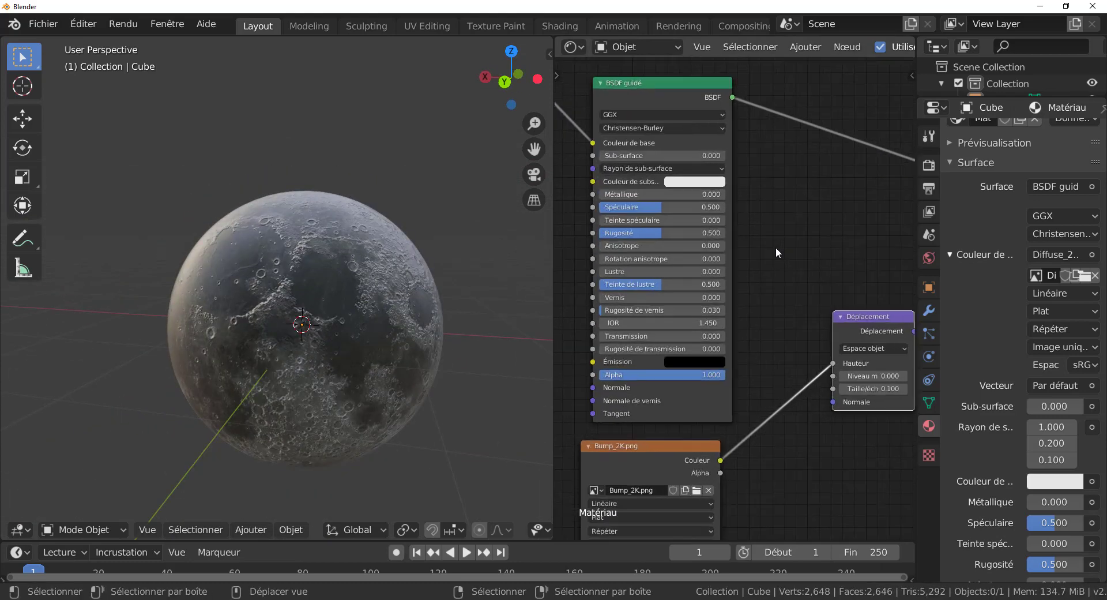
middle_click_drag(776, 247, 845, 270)
left_click_drag(724, 236, 680, 232)
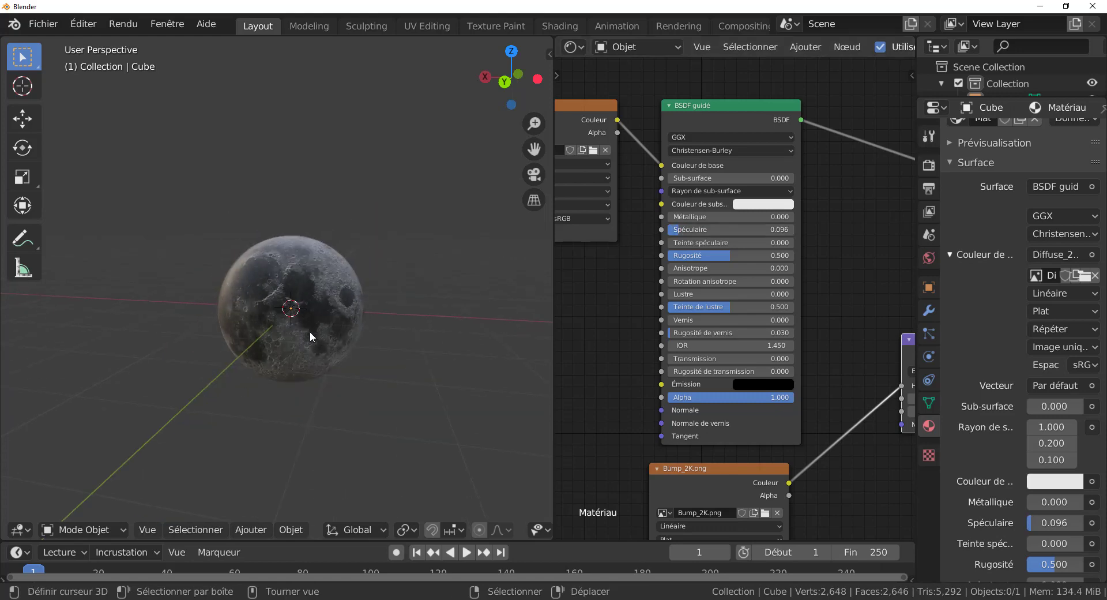
middle_click_drag(310, 331, 404, 329)
- Move the Bump_2K.png texture node directly beneath the Diffuse_2K.png texture node
scroll(600, 312, "down", 2)
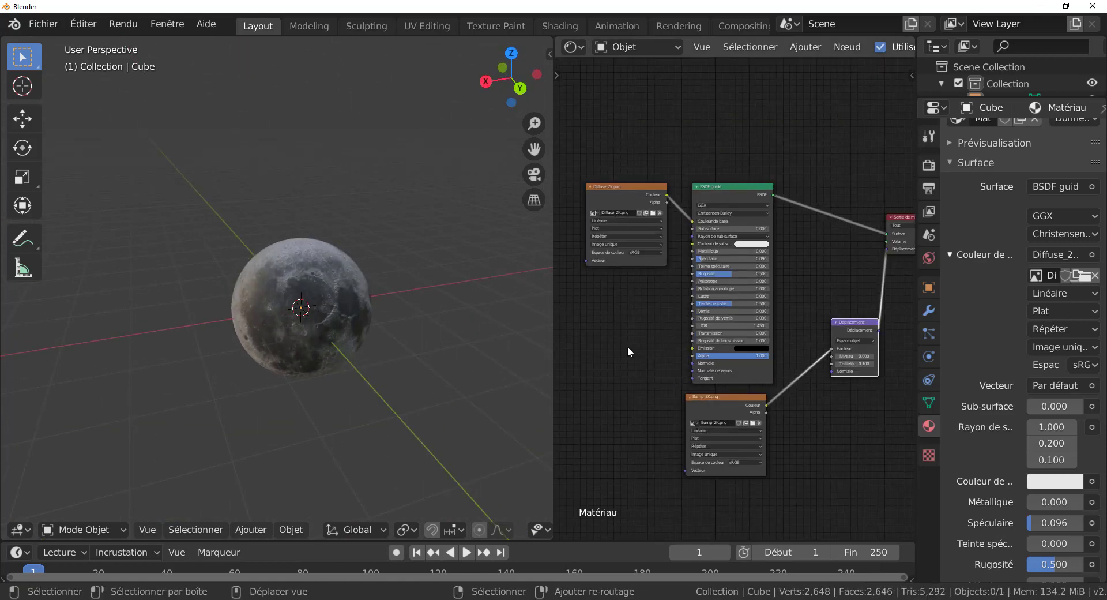
middle_click_drag(627, 347, 621, 320, "shift")
left_click_drag(710, 374, 605, 276)
scroll(613, 334, "up", 2)
middle_click_drag(614, 333, 701, 344)
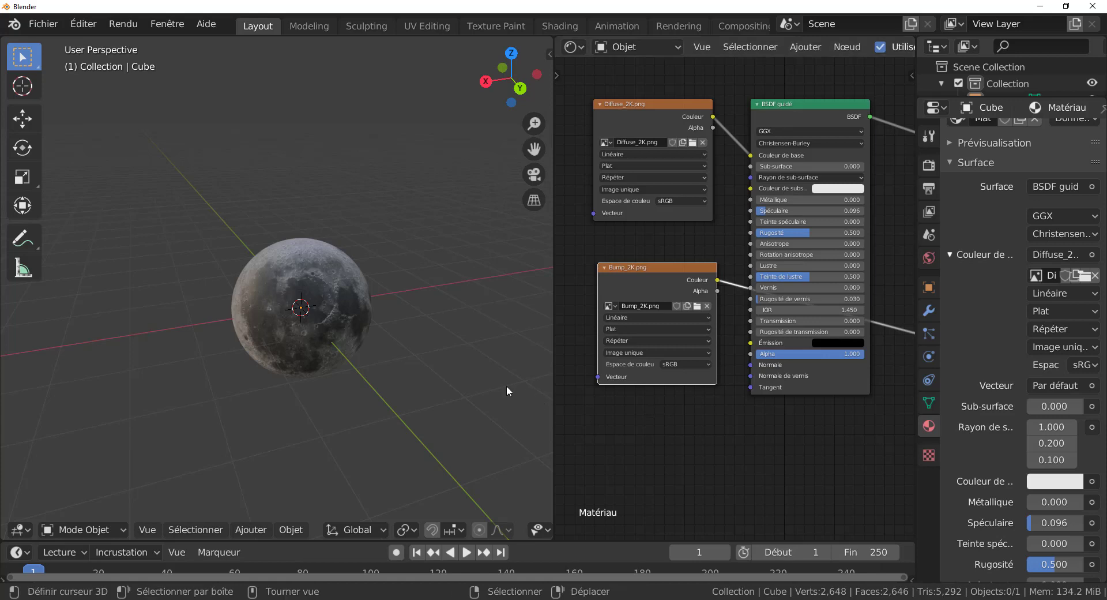
- Join the 3D viewport over the shader editor so that the moon view takes up both areas
middle_click_drag(458, 373, 406, 355)
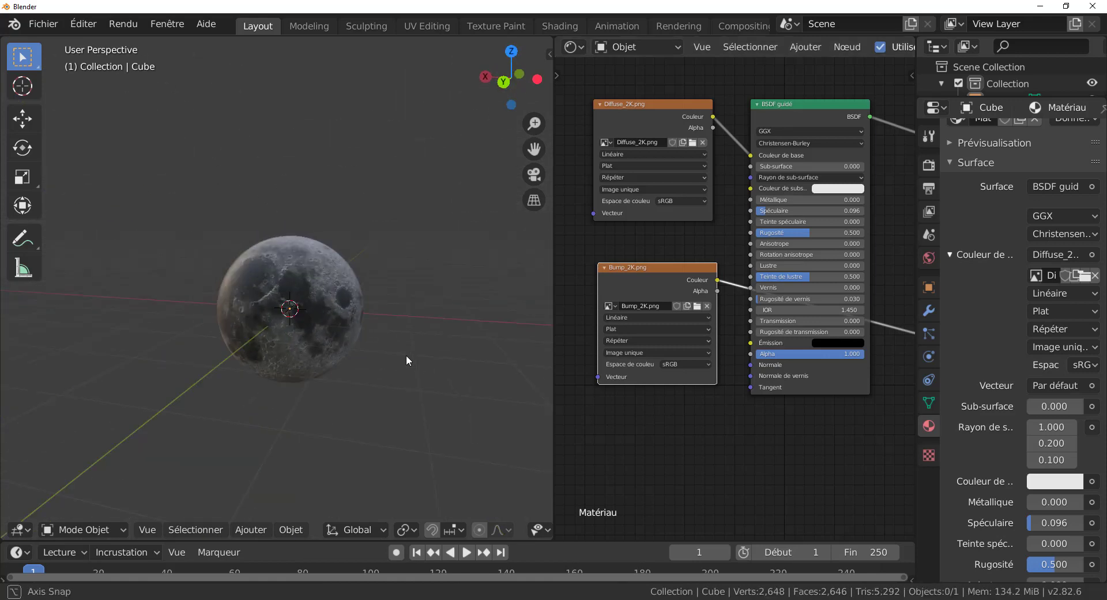
left_click_drag(555, 381, 730, 381)
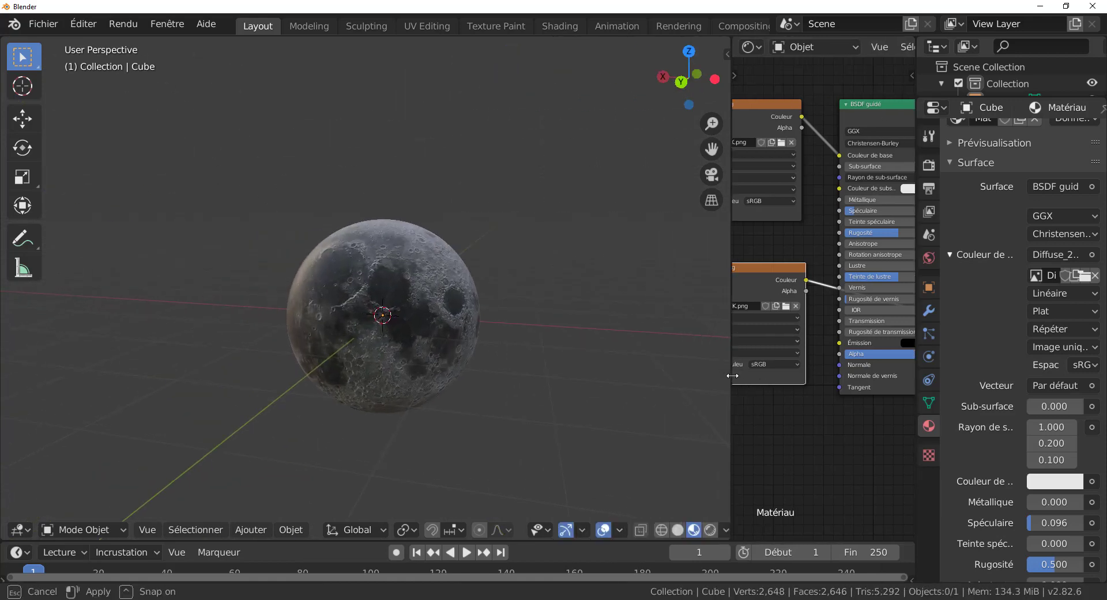
scroll(616, 389, "down", 4)
middle_click_drag(613, 383, 518, 385)
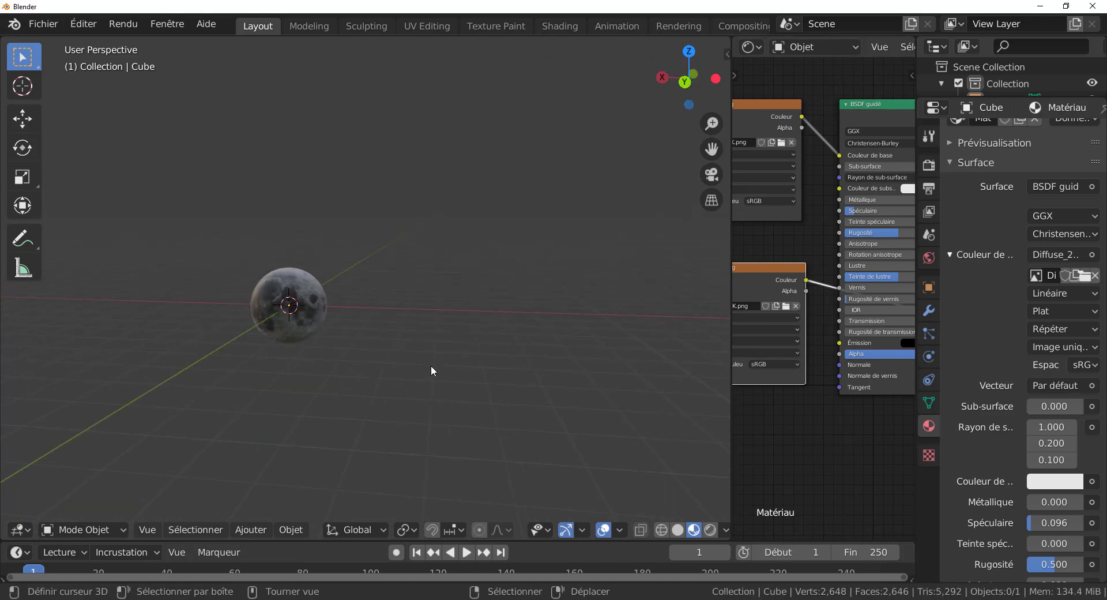
middle_click_drag(432, 370, 448, 379)
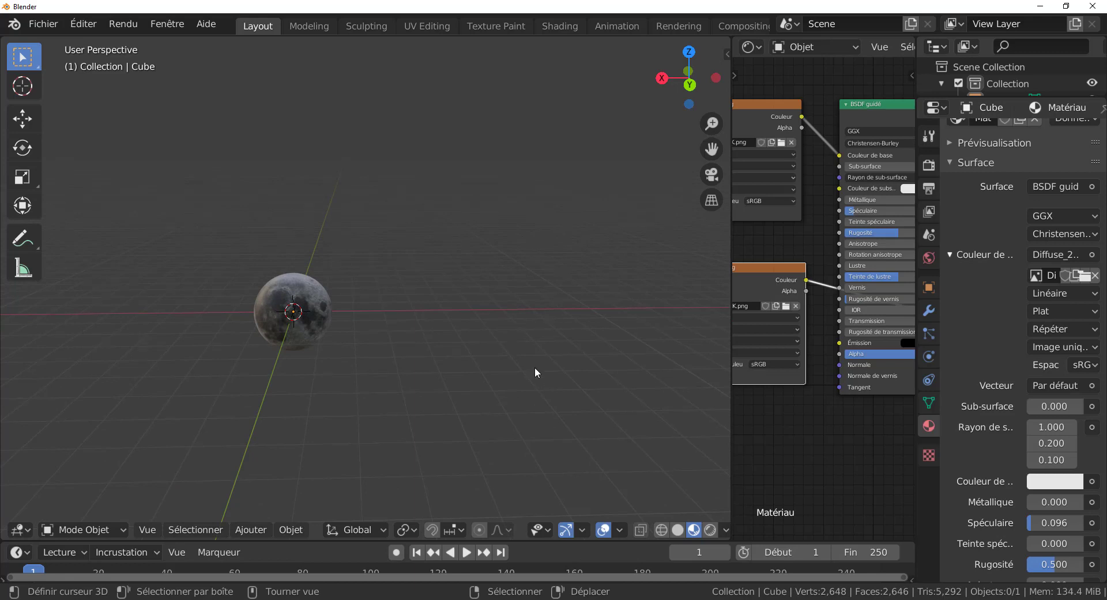
left_click_drag(731, 435, 619, 433)
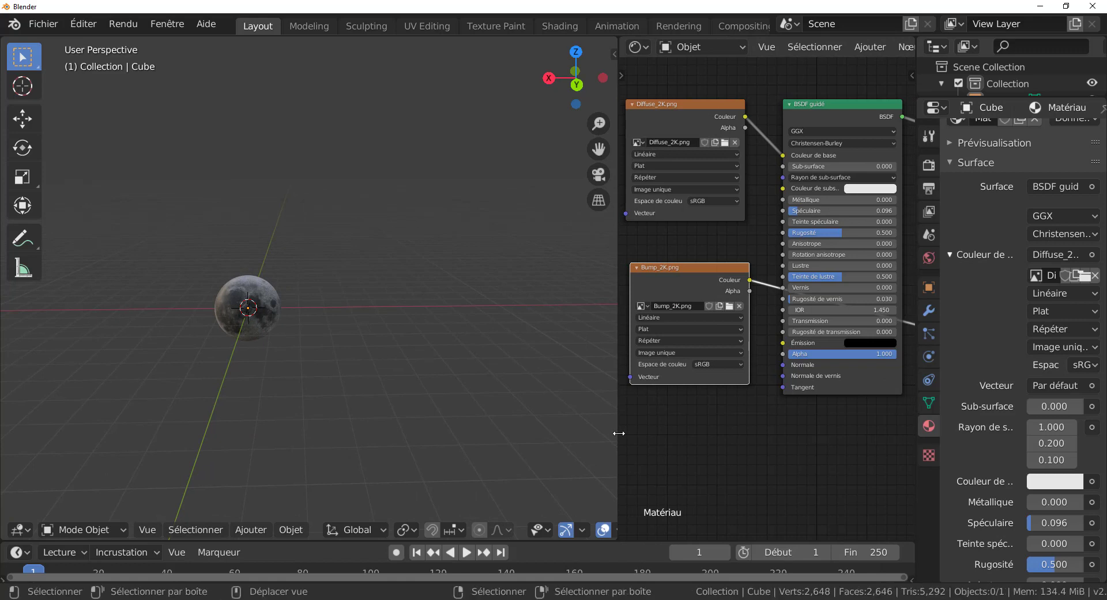
right_click(619, 433)
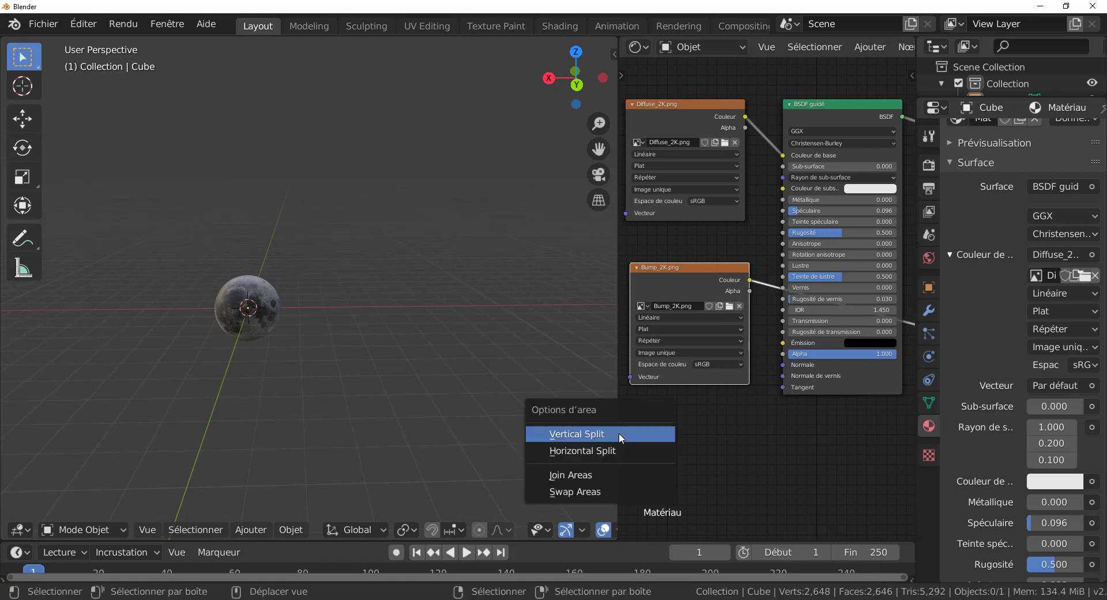
left_click(620, 476)
left_click(845, 436)
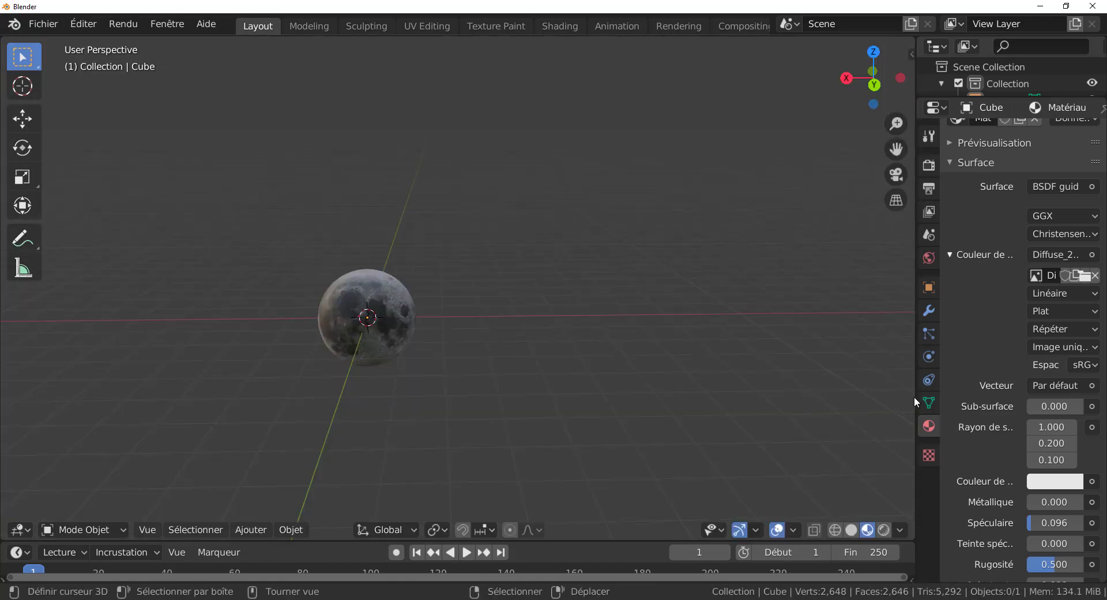
- Widen the properties area, then unlink the world using Bright-roof-multi.jpg and create a new world
left_click_drag(915, 395, 718, 409)
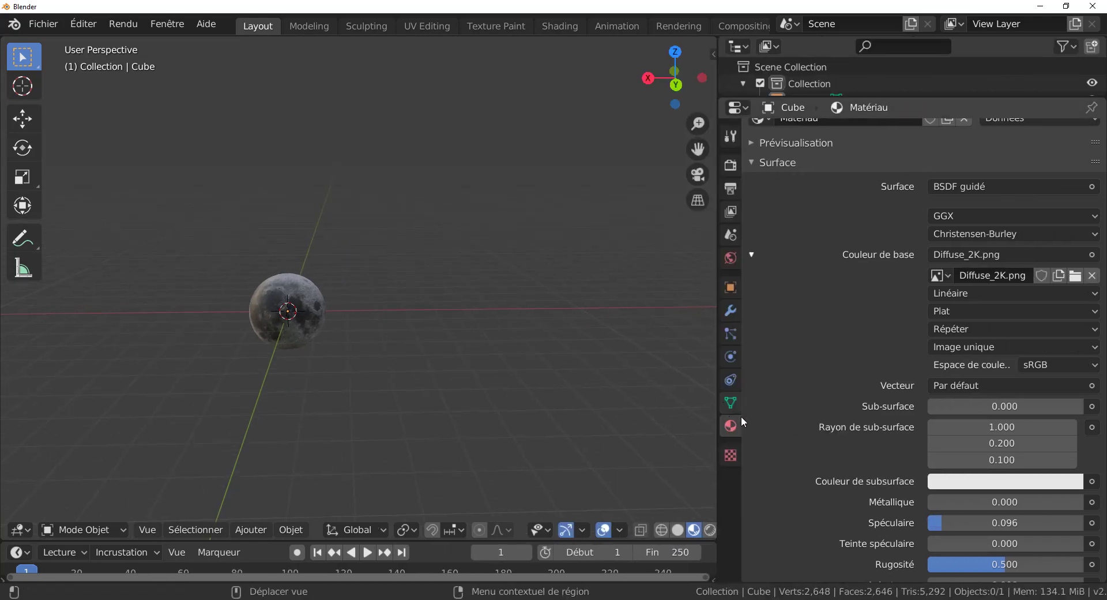
left_click(730, 258)
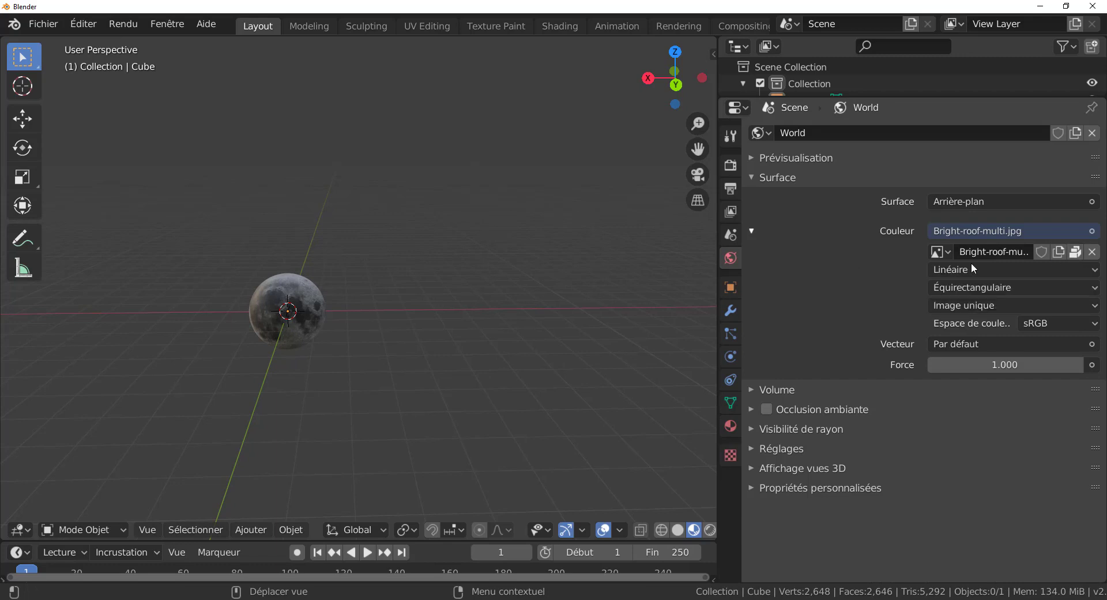
left_click(1093, 252)
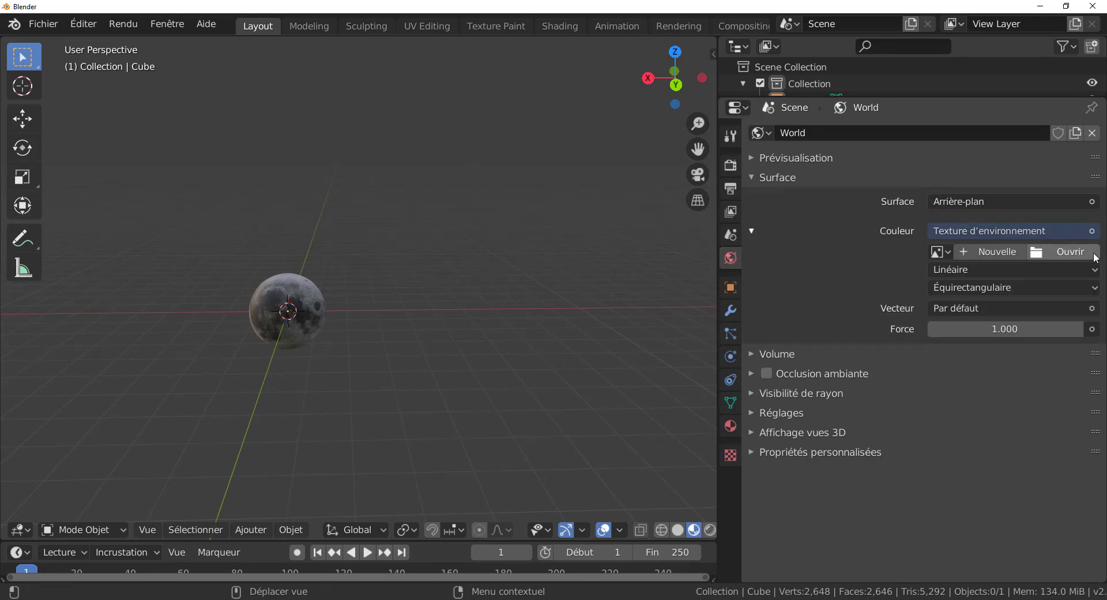
left_click(1092, 132)
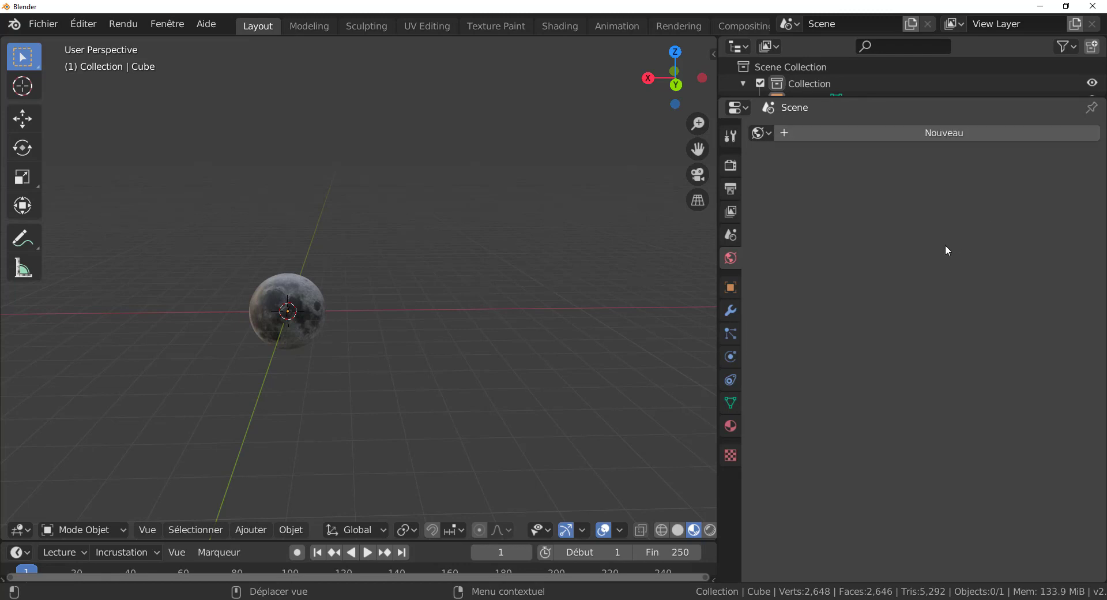
left_click(913, 137)
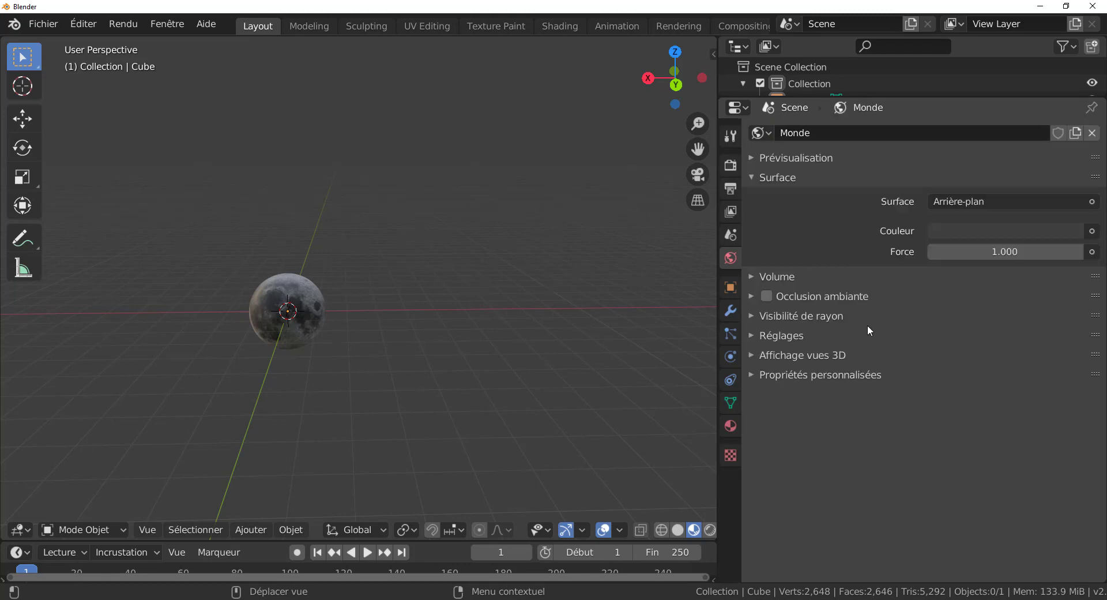
- Assign an Environment Texture to the new world's background Color and open the file browser for its image
left_click(1092, 233)
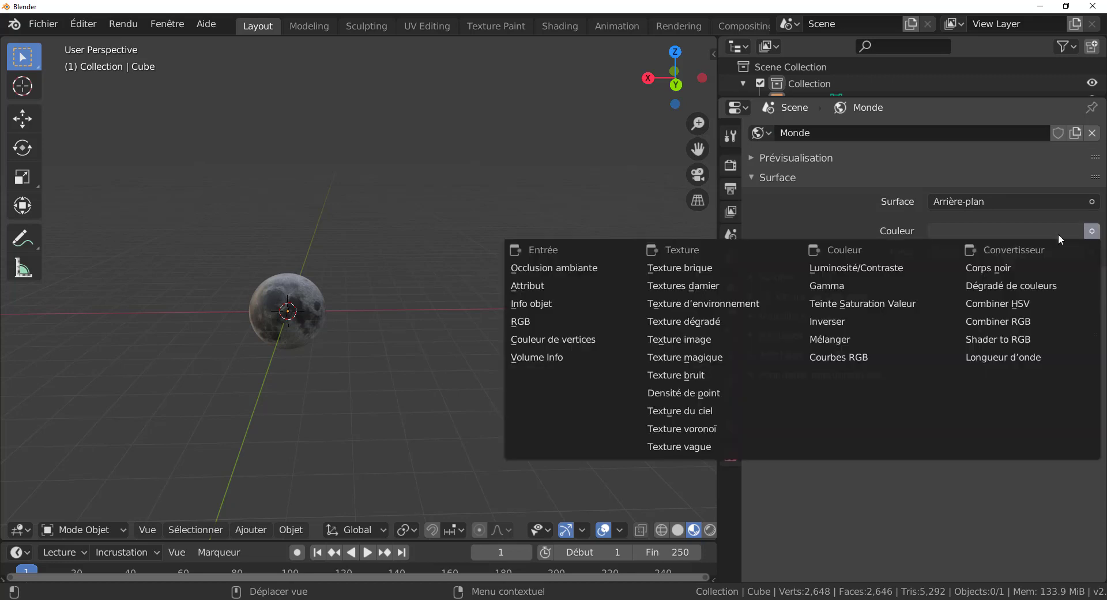
left_click(698, 304)
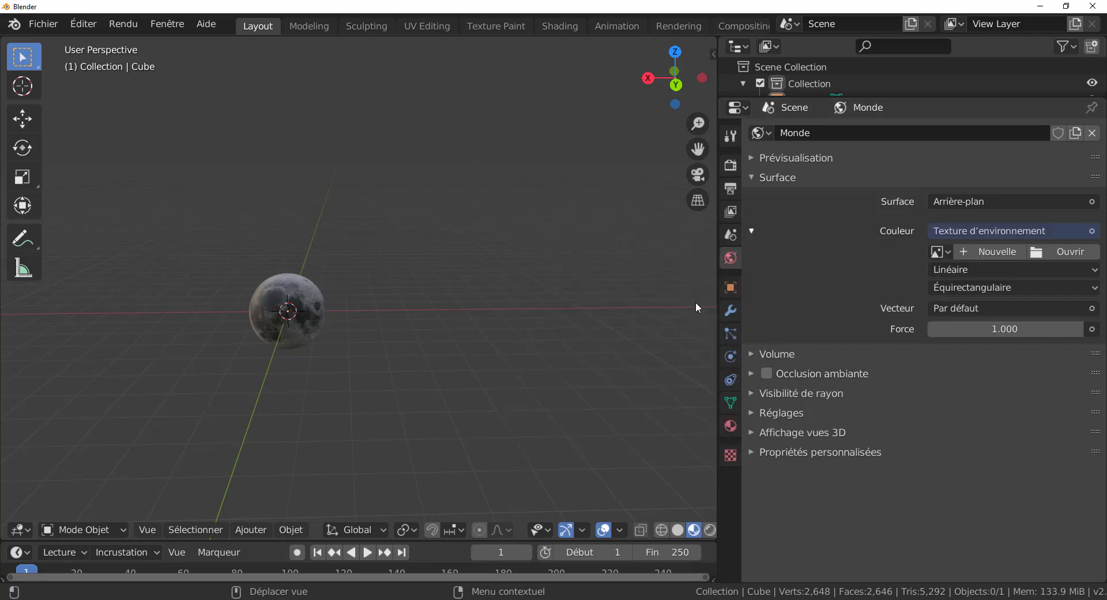
left_click(1049, 254)
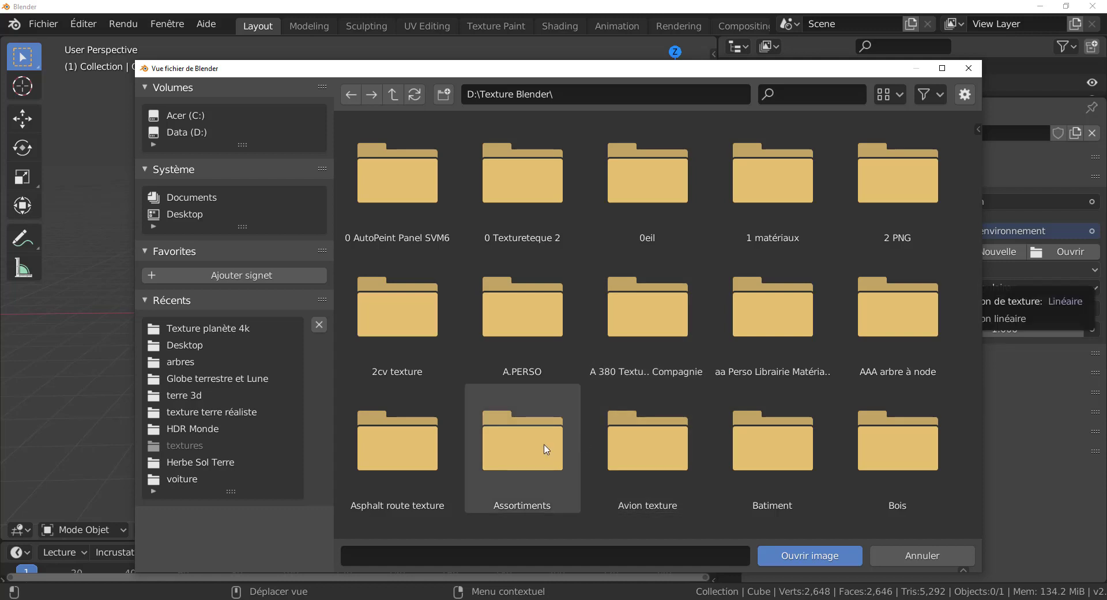
- Browse to the Texture planète 4k folder for the world background image
scroll(551, 447, "down", 2)
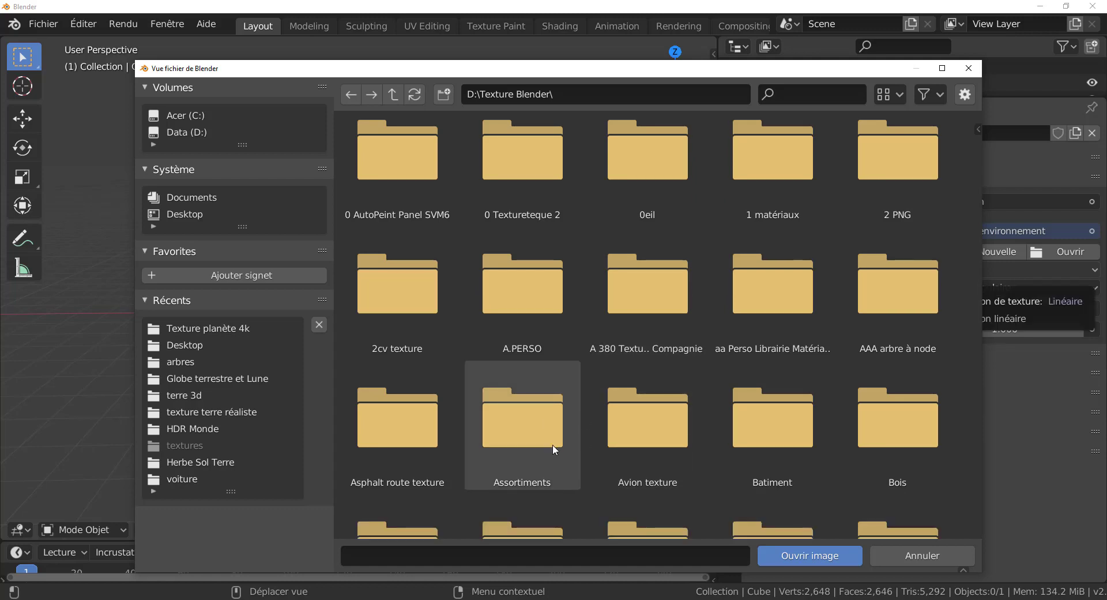
scroll(552, 449, "up", 2)
left_click(190, 328)
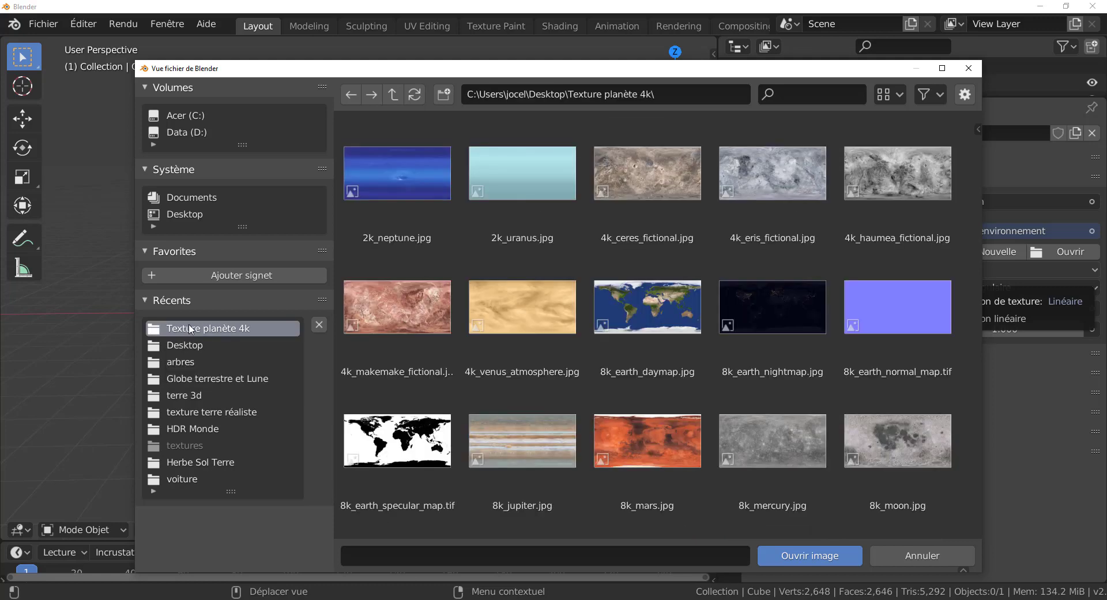
- Load 8k_stars.jpg as the world's environment texture image
scroll(808, 352, "down", 5)
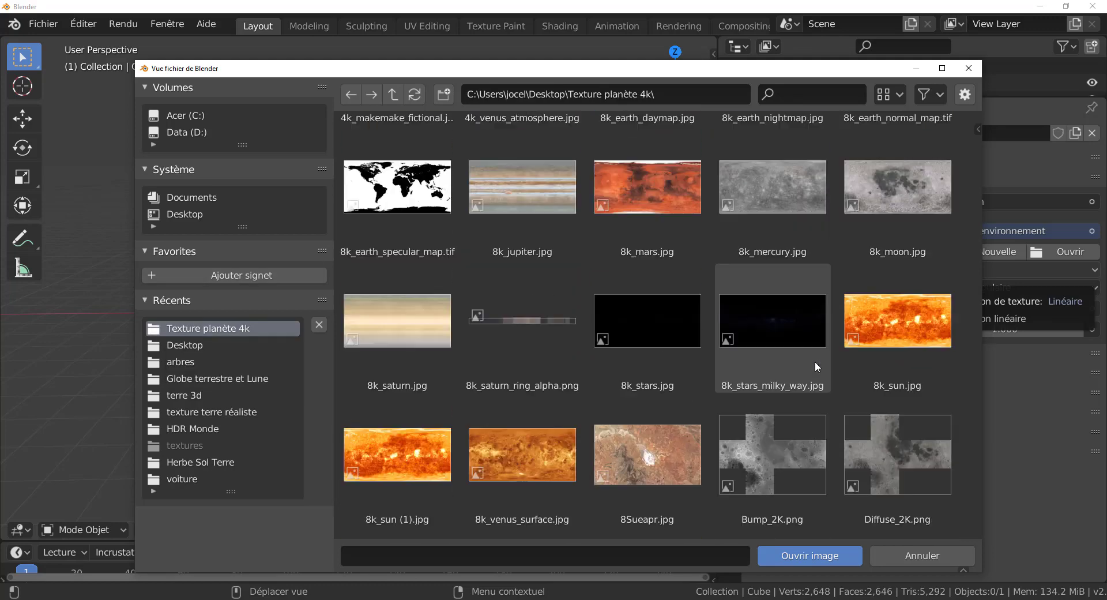
scroll(815, 361, "down", 2)
scroll(815, 361, "up", 2)
scroll(815, 362, "down", 2)
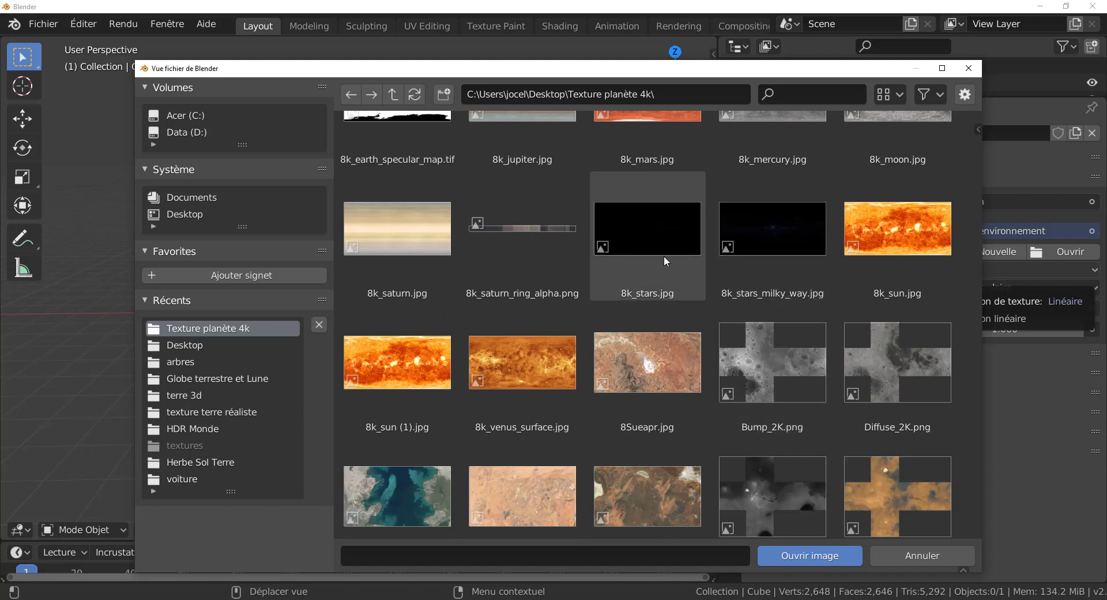
scroll(603, 355, "down", 2)
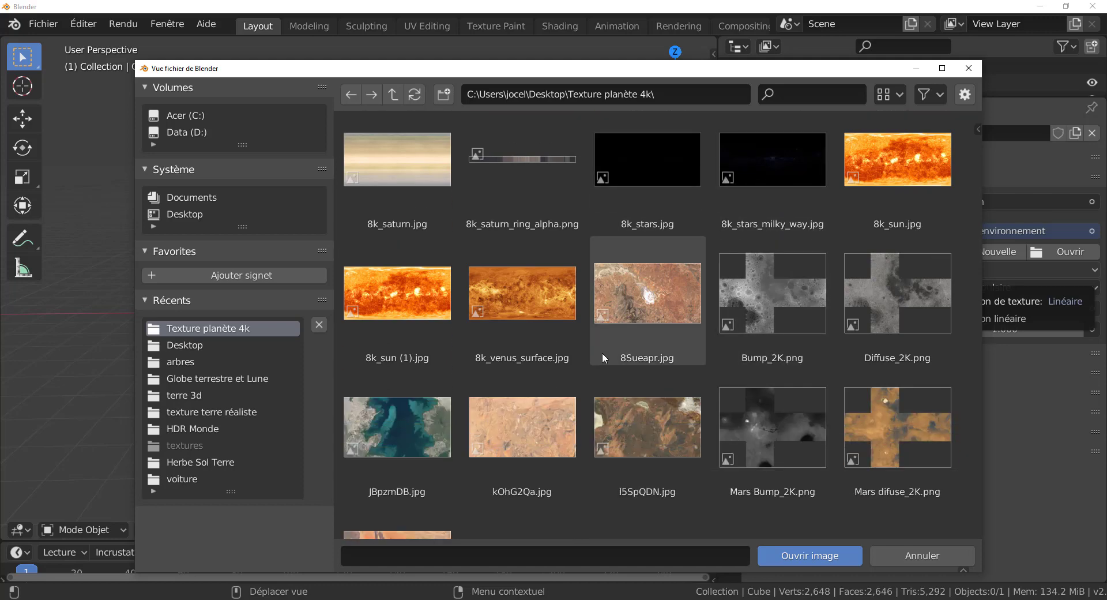
scroll(603, 352, "down", 2)
scroll(602, 352, "up", 7)
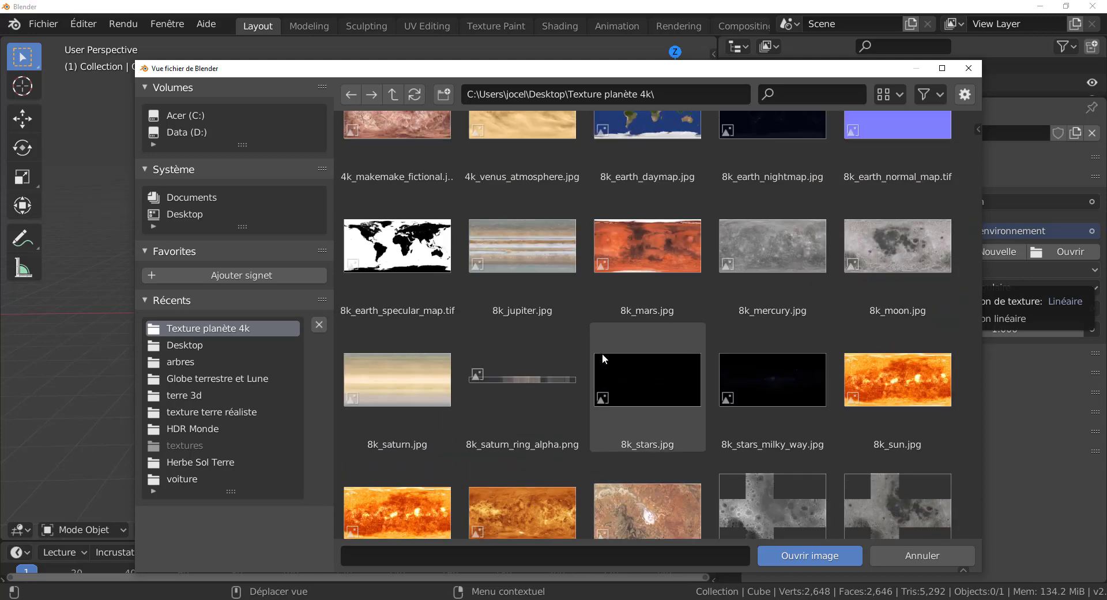
scroll(603, 354, "up", 2)
scroll(610, 443, "down", 1)
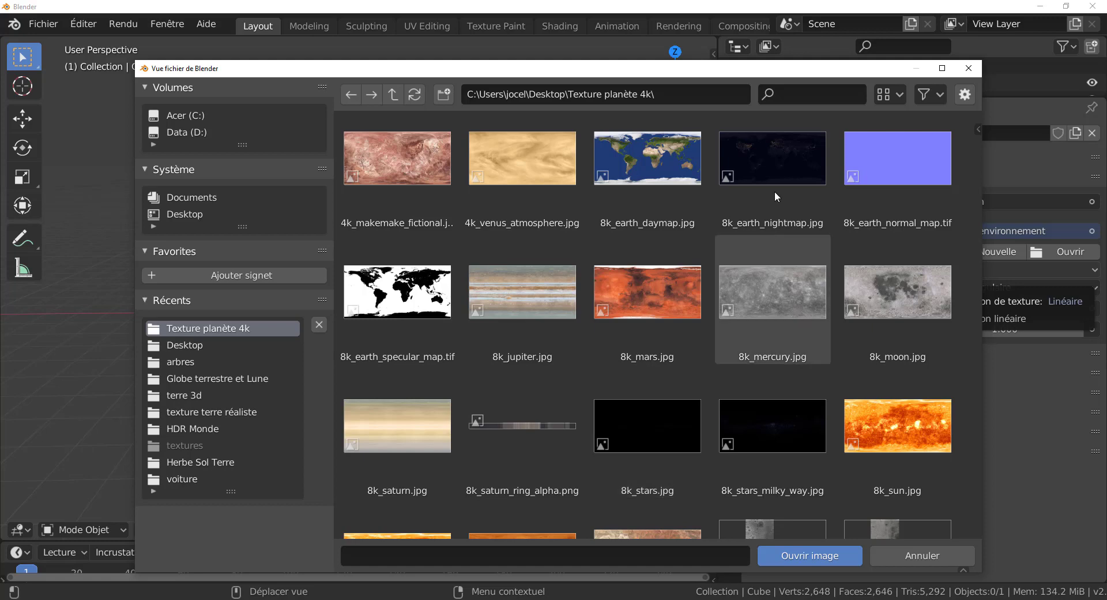
left_click(659, 416)
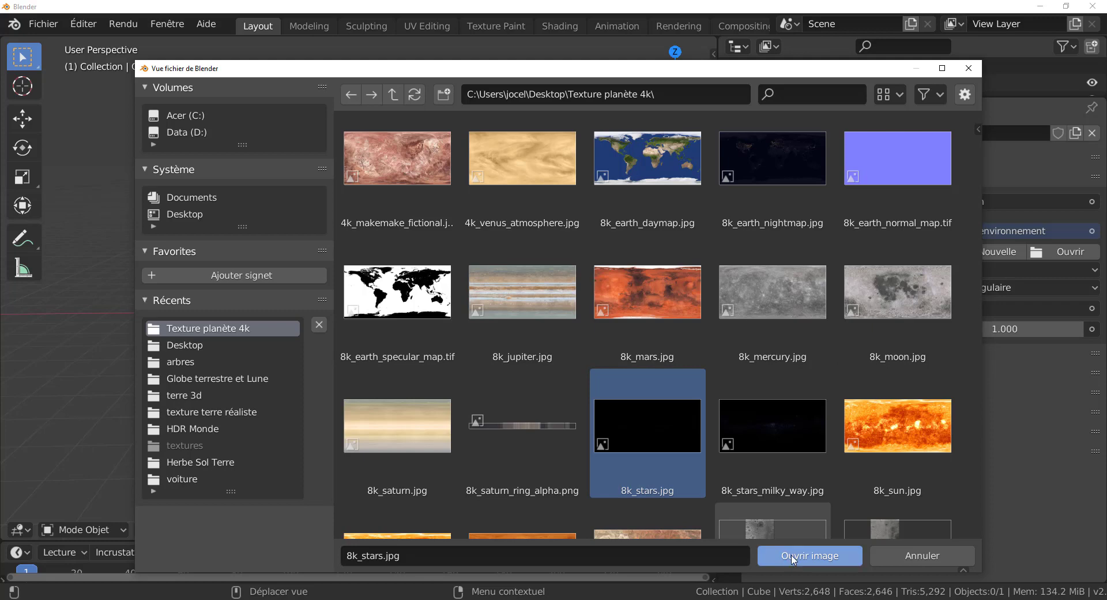
left_click(819, 555)
- Switch the 3D viewport to rendered shading and check the star background in orthographic projection
scroll(640, 529, "down", 2)
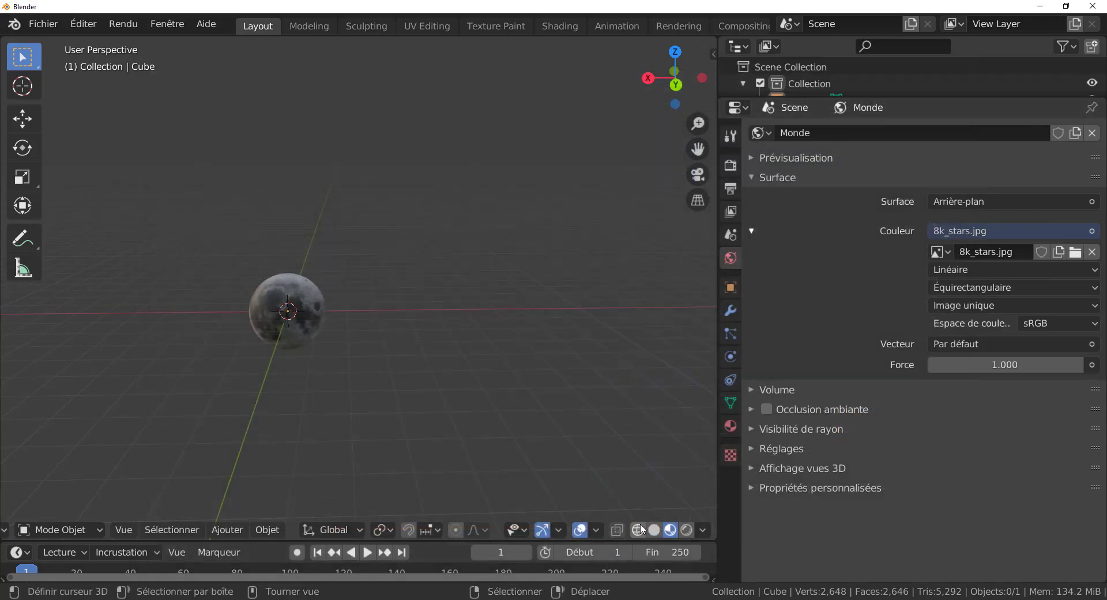
left_click(688, 530)
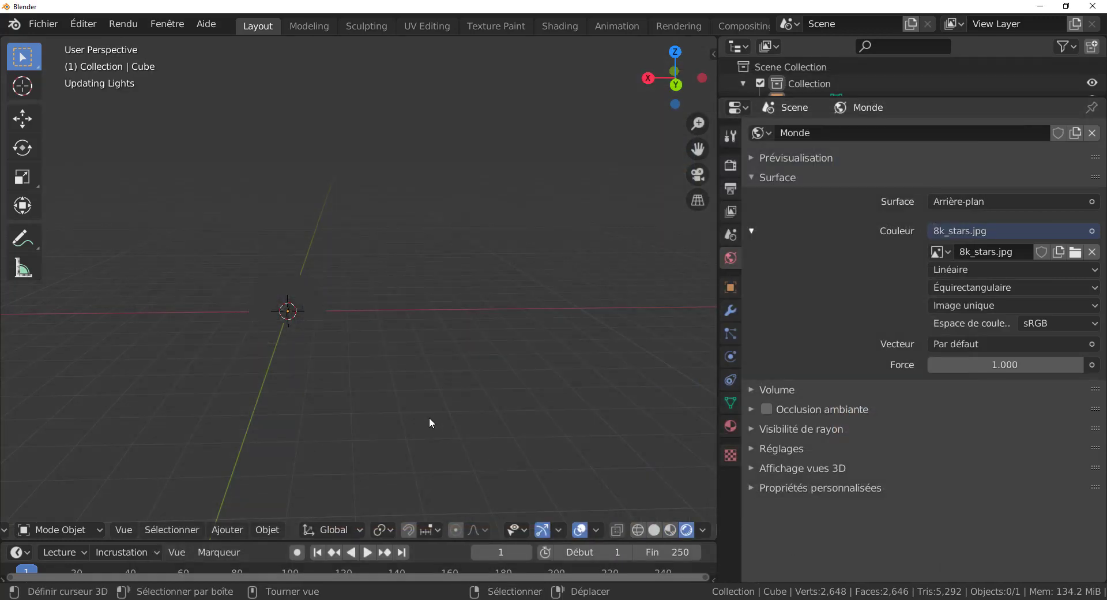
scroll(429, 418, "up", 4)
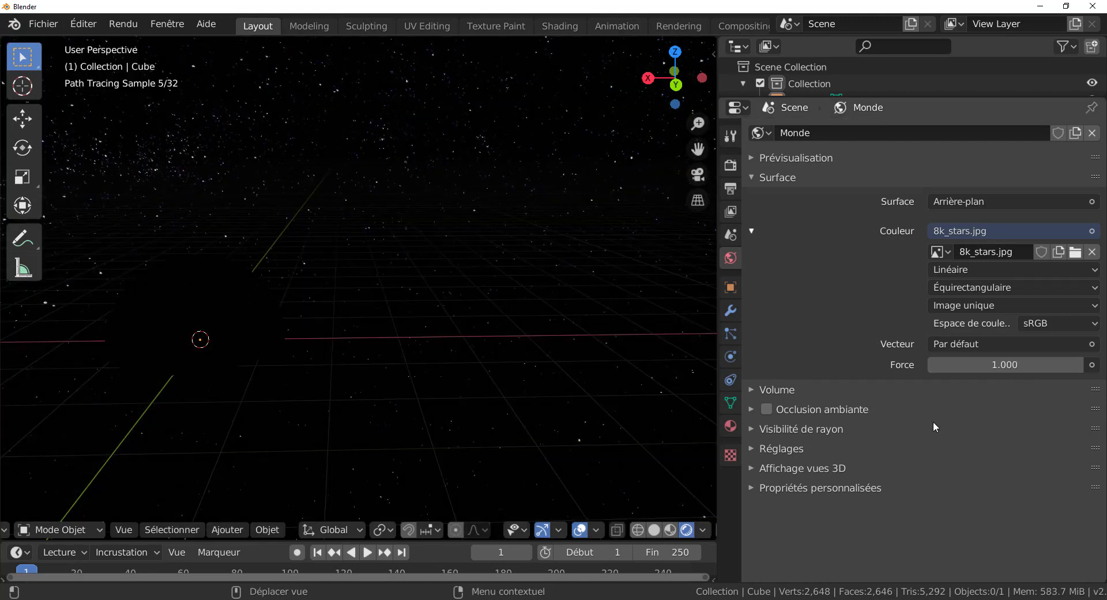
left_click(698, 201)
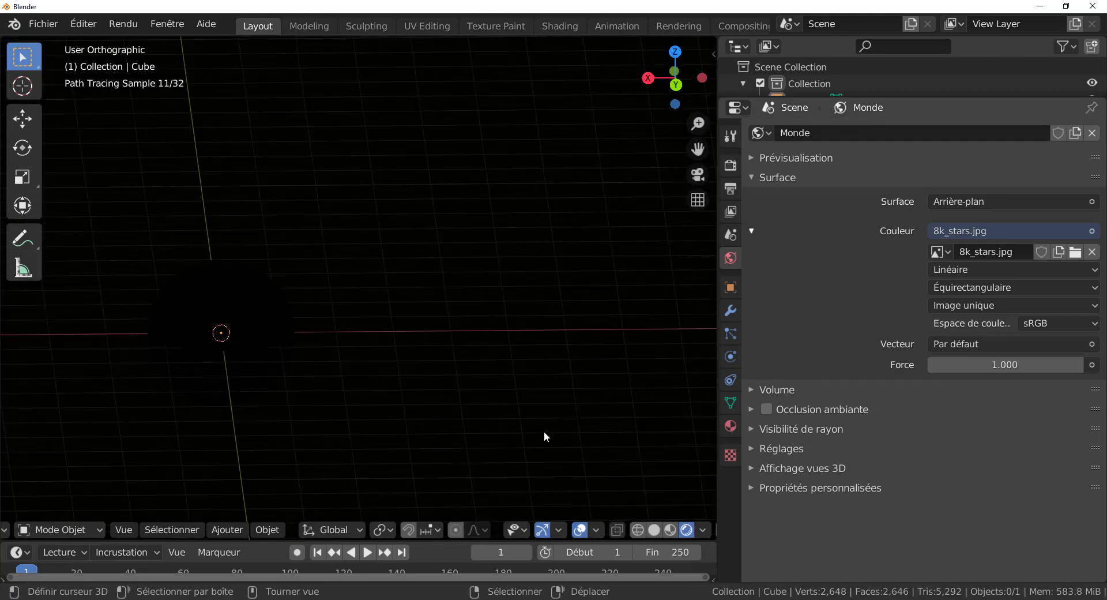
mouse_move(542, 428)
middle_mouse_down()
mouse_move(566, 379)
mouse_move(702, 375)
middle_mouse_up()
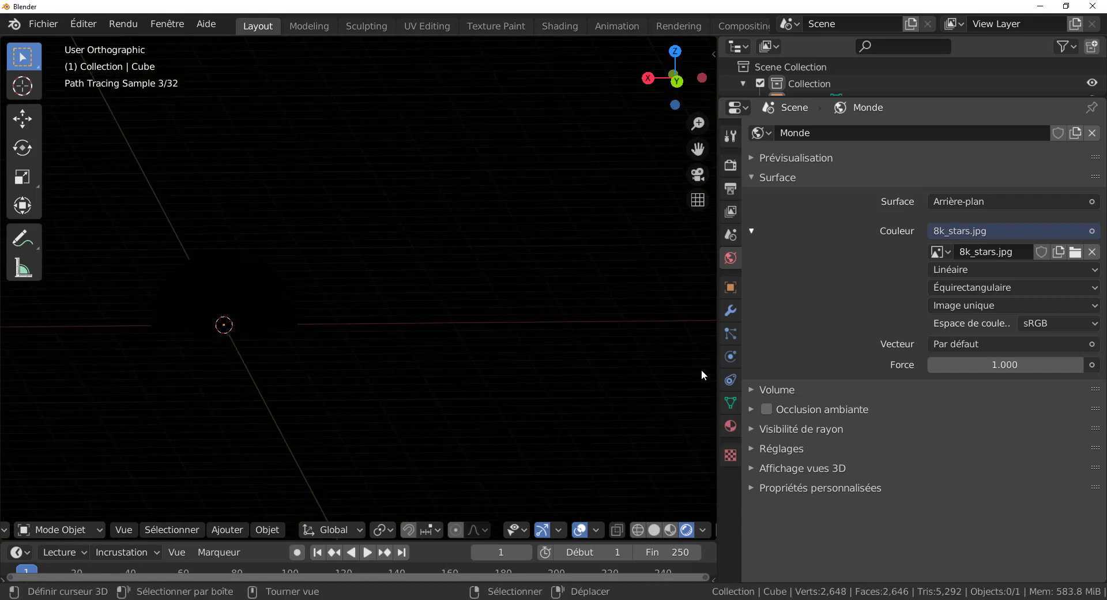
- Narrow the properties area to enlarge the 3D viewport, and return the view to perspective projection with the world settings displayed
left_click(731, 379)
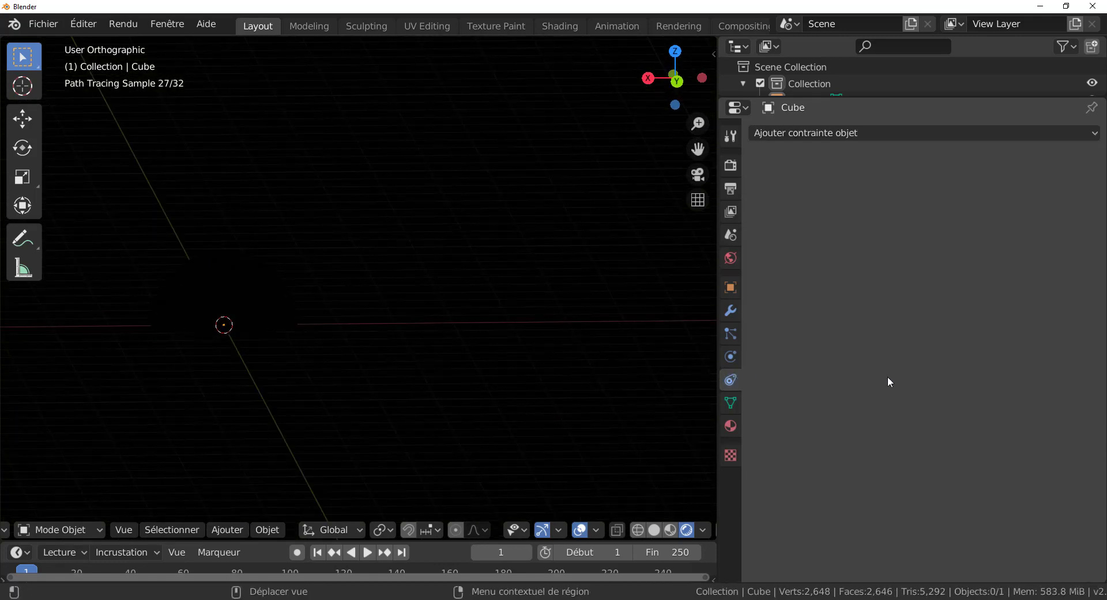
left_click_drag(717, 363, 881, 366)
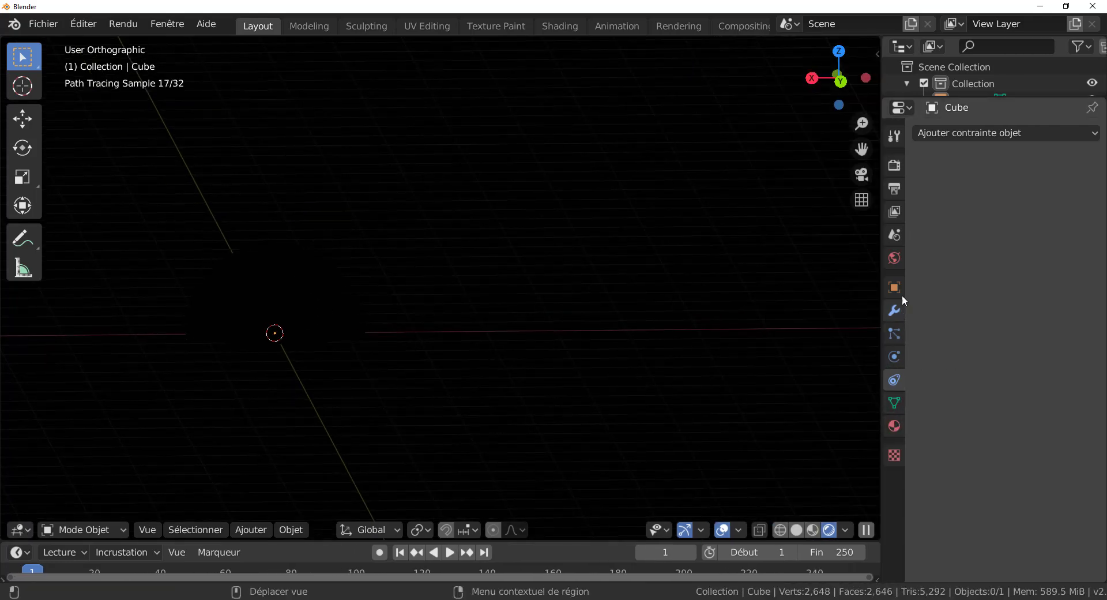
left_click(894, 259)
left_click(862, 201)
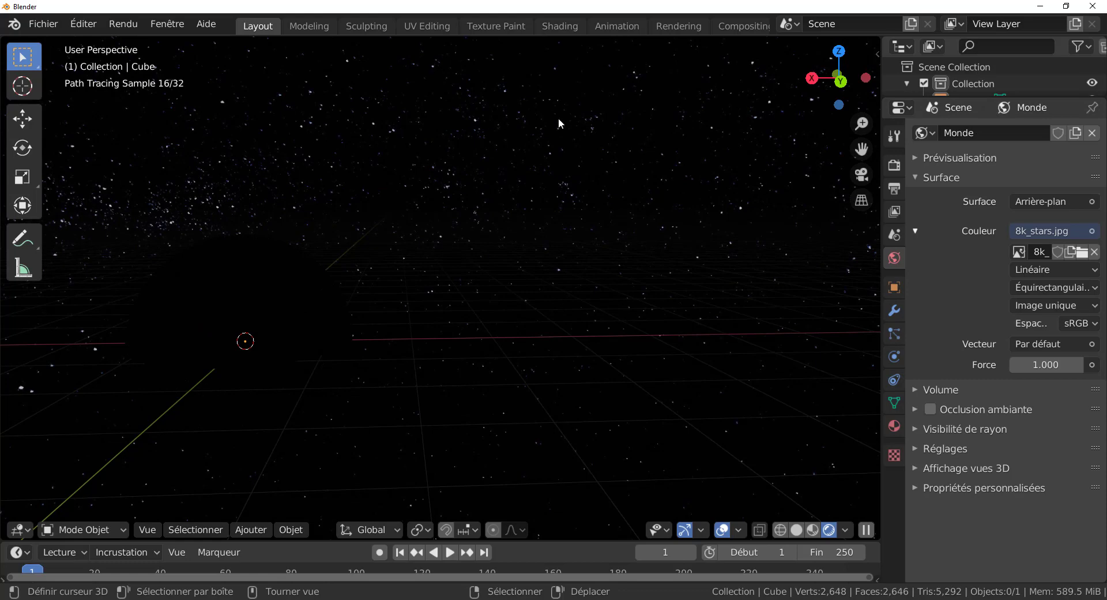
middle_click_drag(465, 374, 581, 345, "shift")
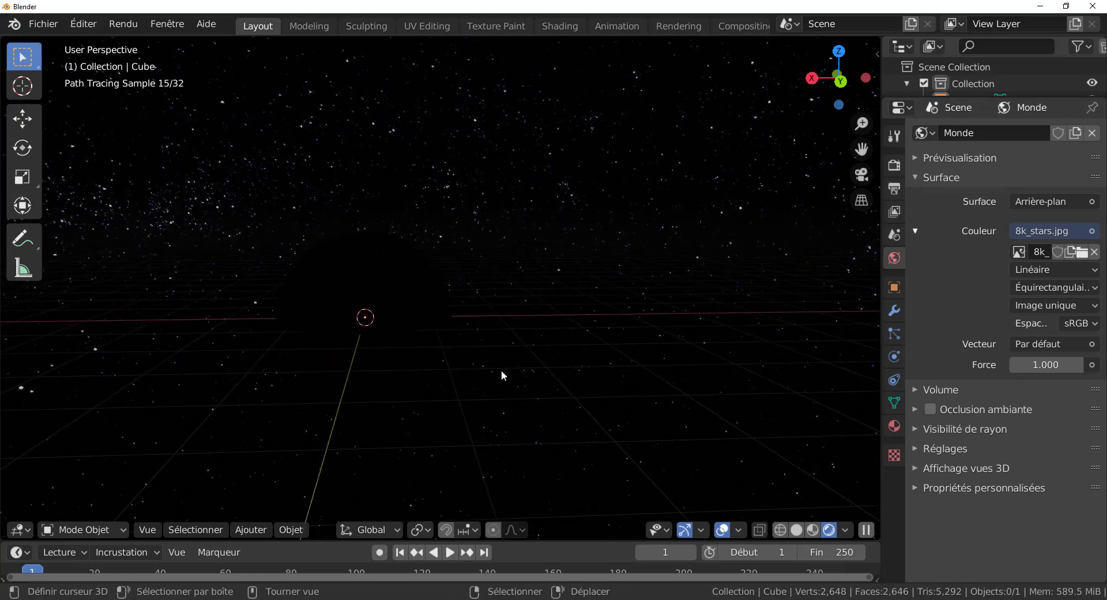
- Add a Sun light to the scene at the moon's centre
left_click(245, 530)
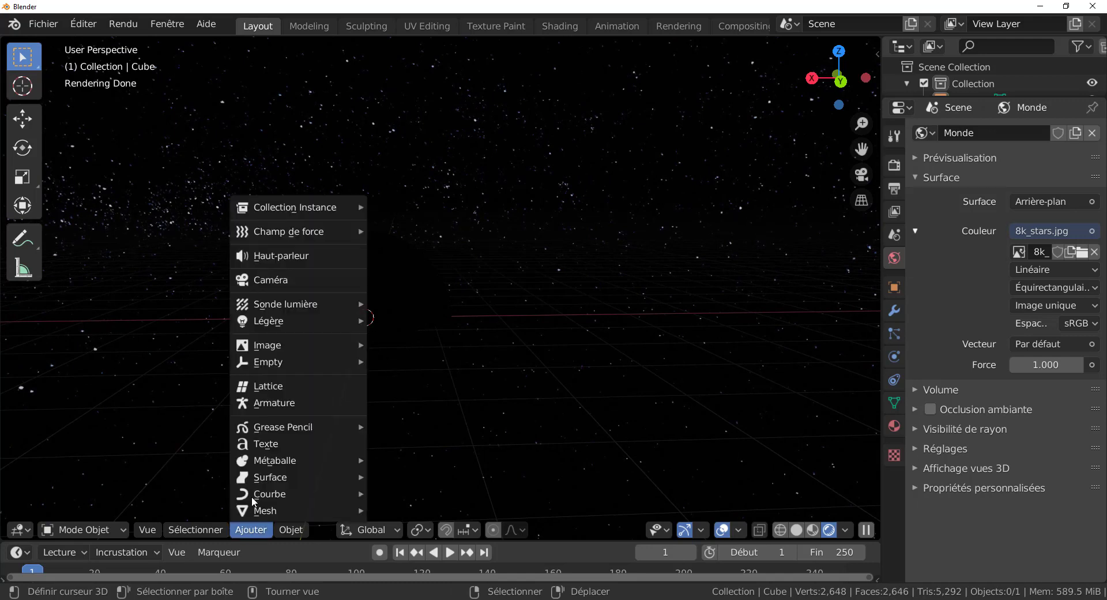
mouse_move(269, 363)
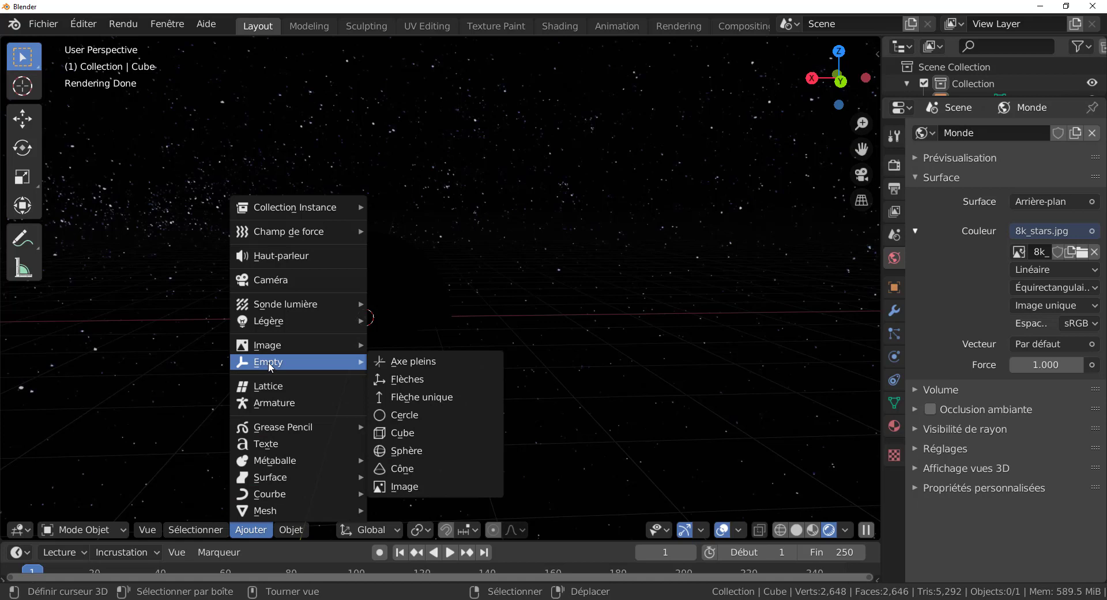
mouse_move(272, 322)
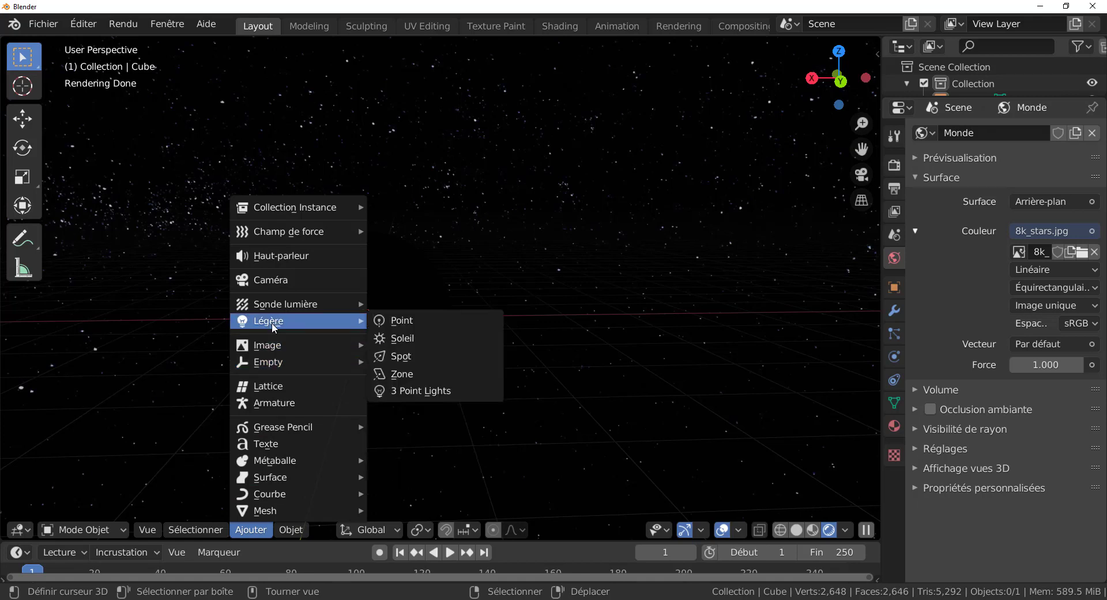
left_click(407, 344)
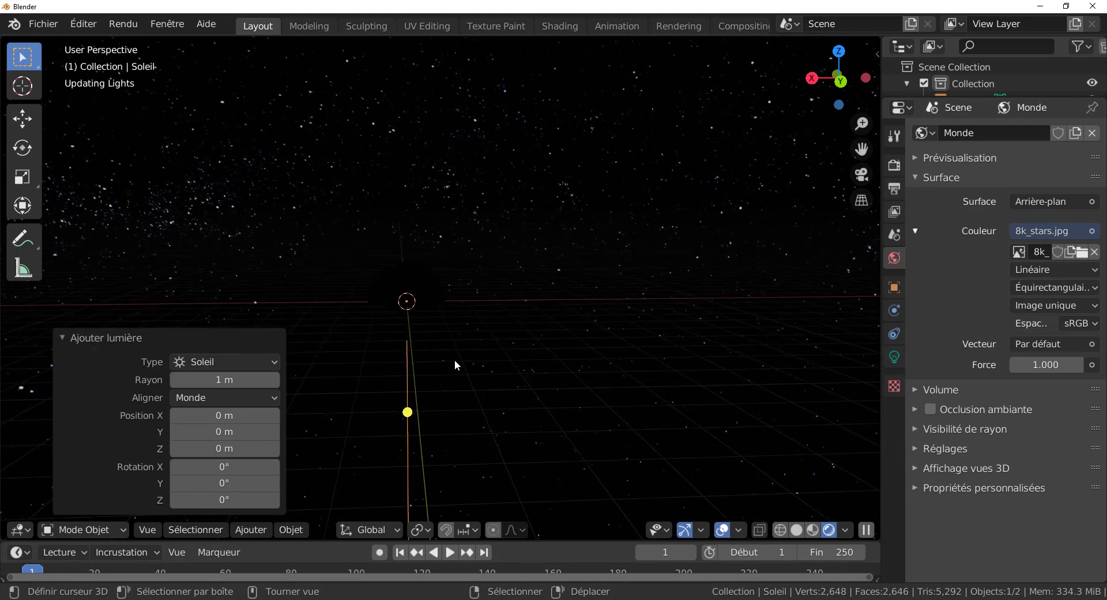
- Move the sun light about -11.6 m along the global X axis, away from the moon
key("g")
key("x")
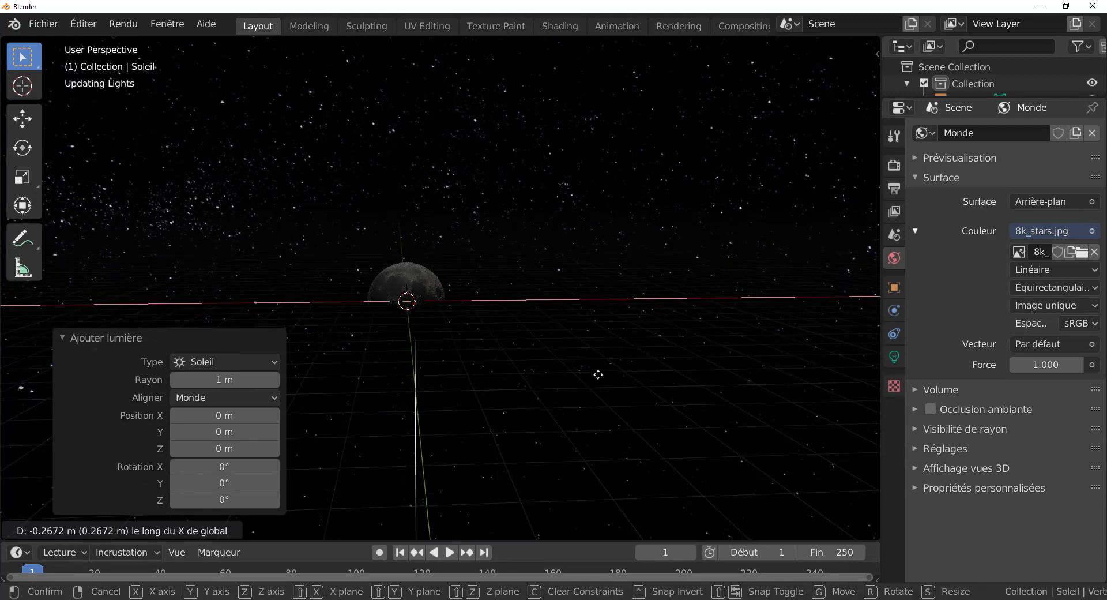
left_click(823, 326)
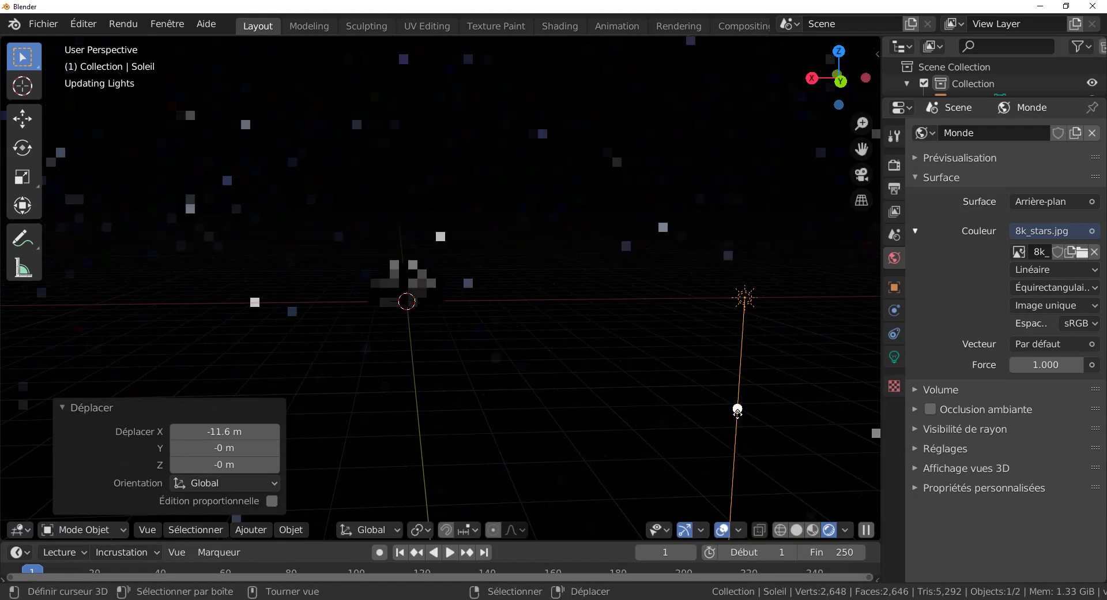
- Aim the sun light's direction line toward the moon so it is lit from the side
left_click_drag(738, 410, 489, 298)
mouse_move(489, 298)
middle_mouse_down()
mouse_move(497, 401)
mouse_move(421, 399)
middle_mouse_up()
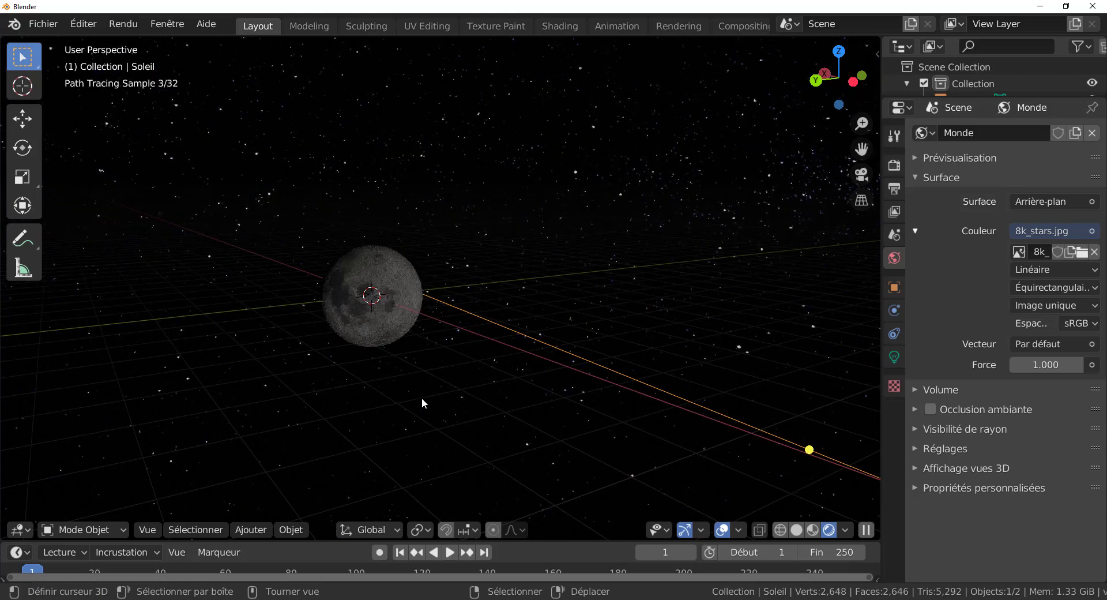
middle_click_drag(349, 324, 476, 341)
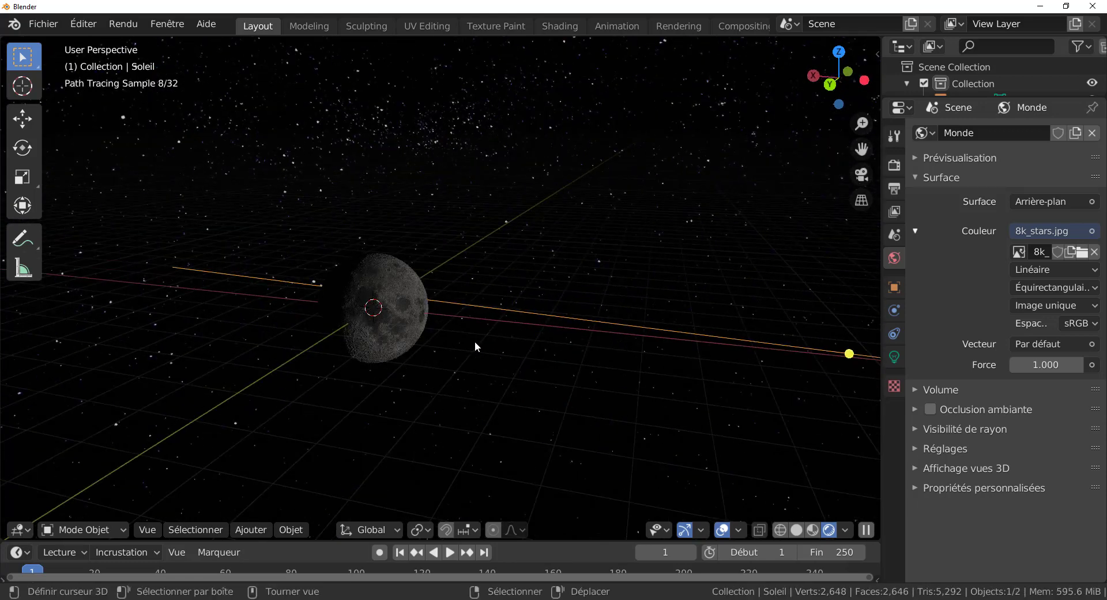
scroll(476, 341, "down", 2)
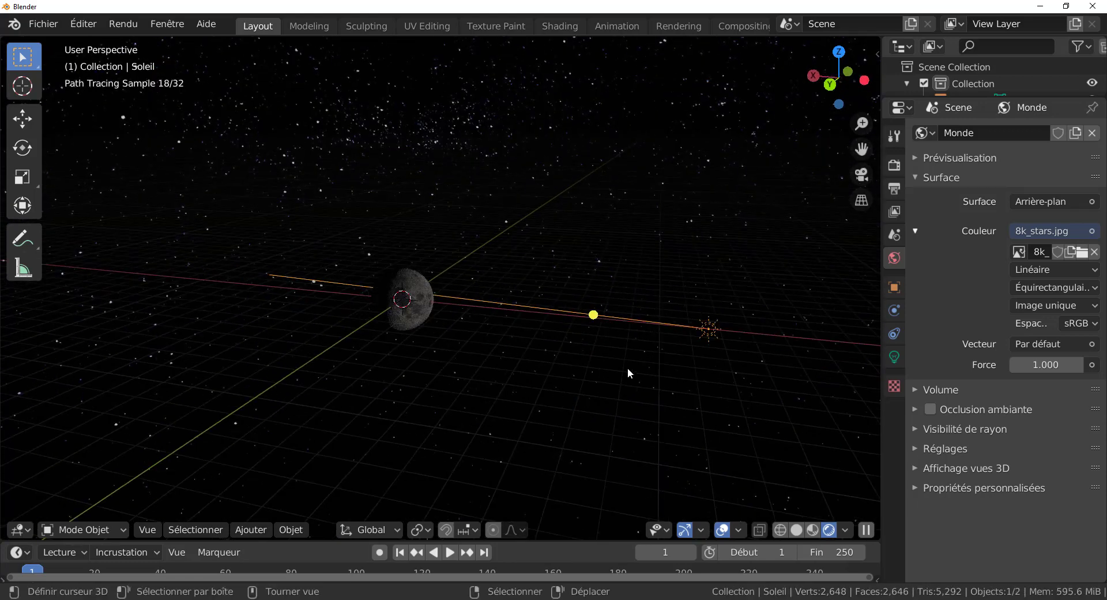
middle_click_drag(690, 345, 677, 383)
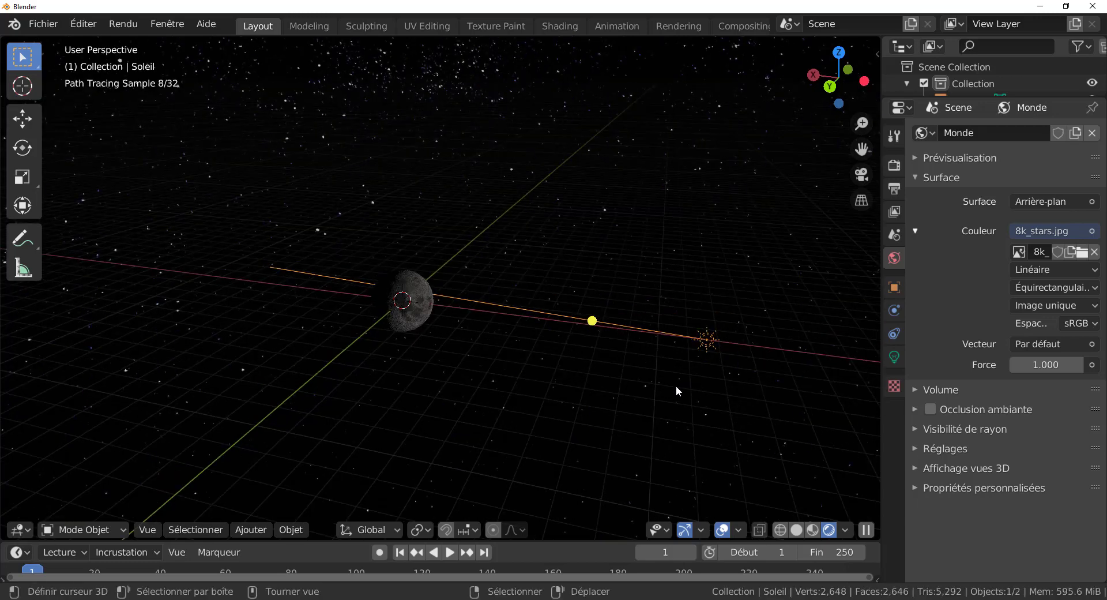
- In top view, move the sun light about 1.44 m in X and 3.44 m in Y, and rotate it about 10.8° toward the moon
key("KP_7")
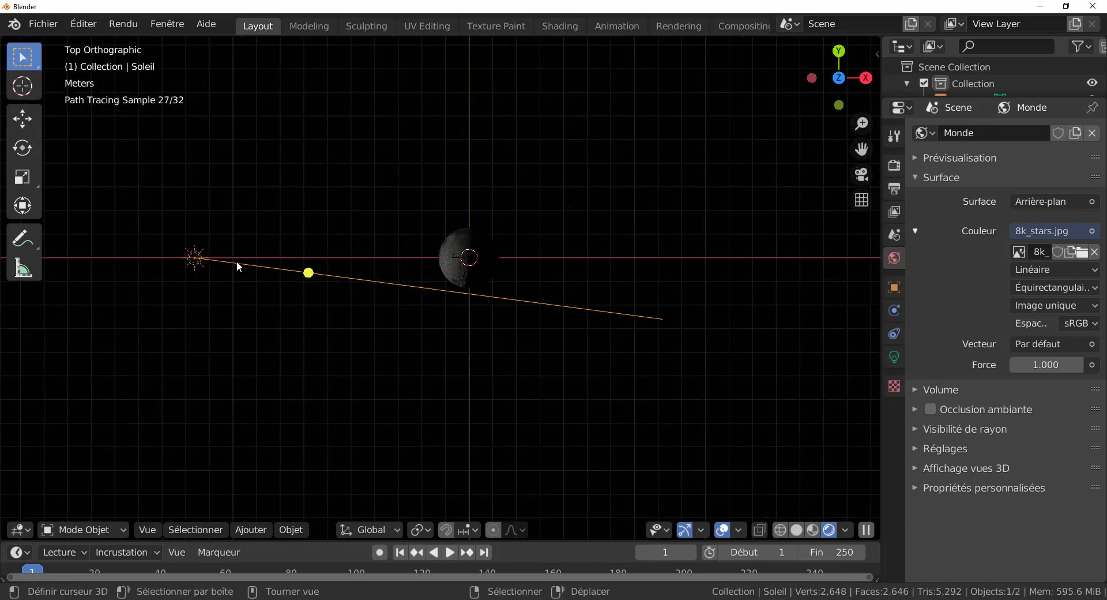
left_click_drag(197, 264, 230, 184)
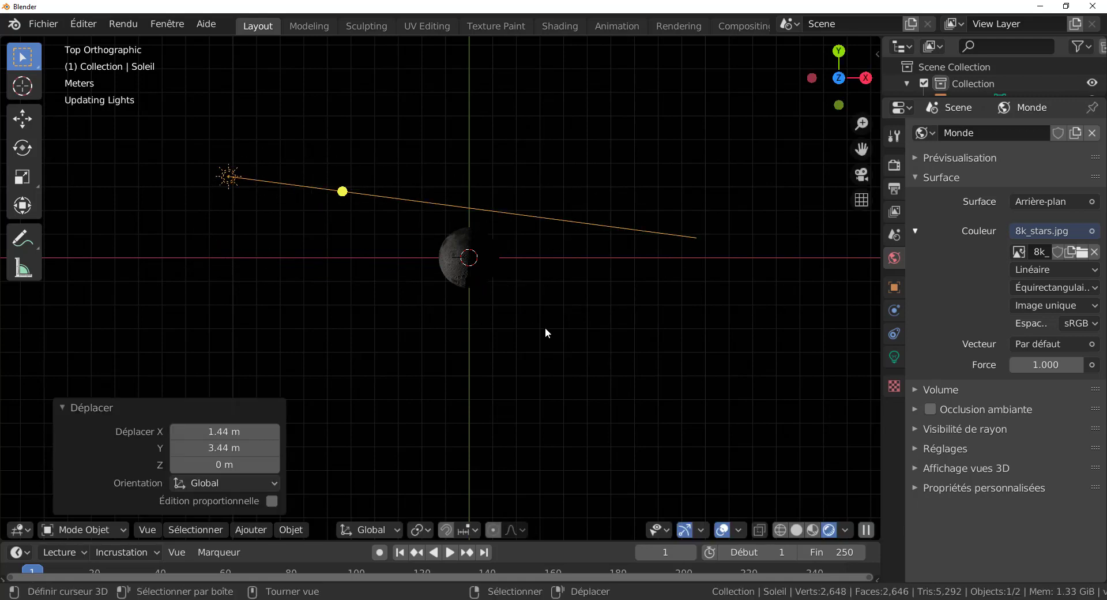
key("r")
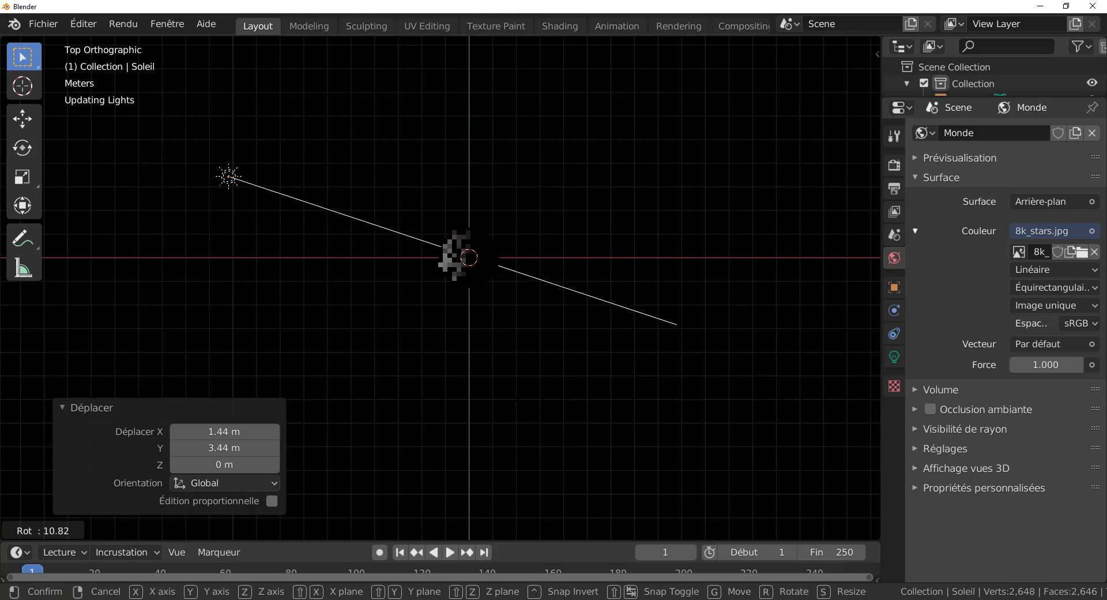
left_click(509, 372)
- Examine the sunlit moon and its crater relief against the star background from several angles and distances
middle_click_drag(506, 367, 777, 233)
key("KP_3")
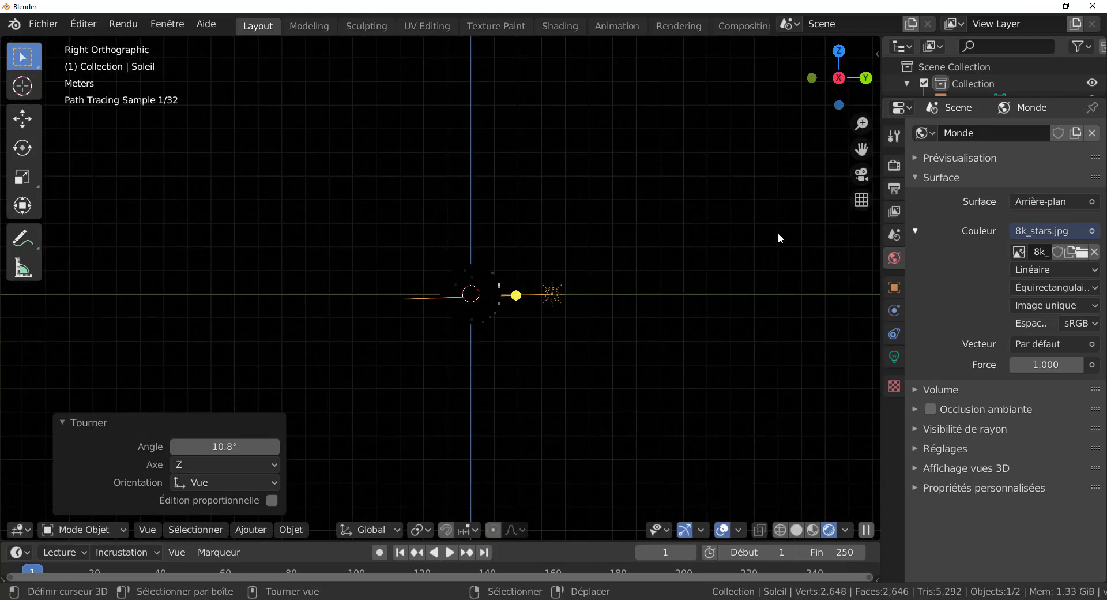
middle_click_drag(605, 373, 415, 375)
scroll(415, 375, "up", 2)
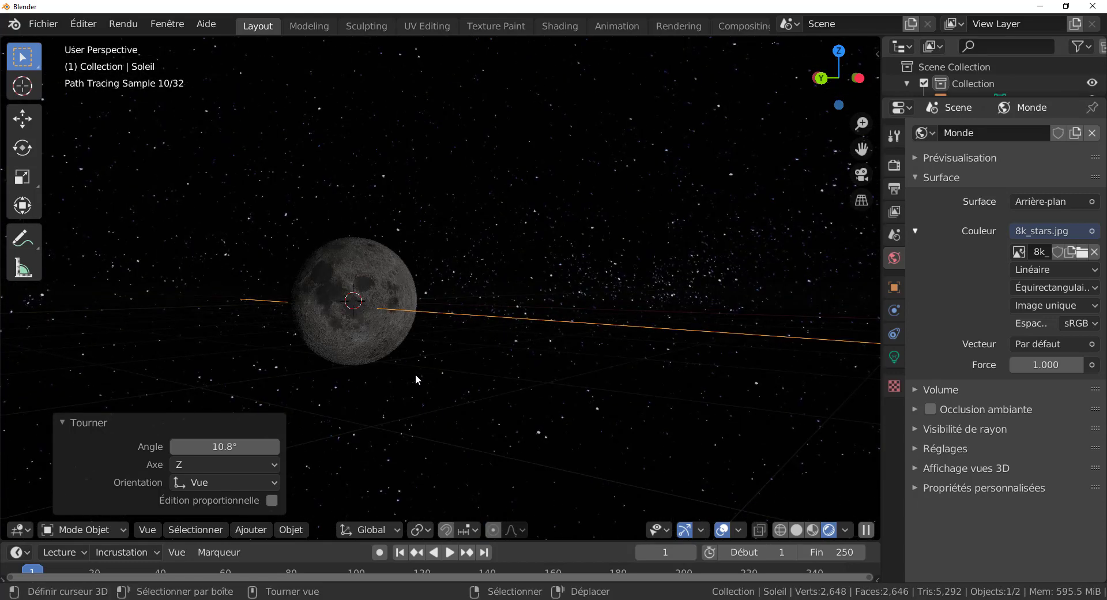
scroll(417, 374, "down", 2)
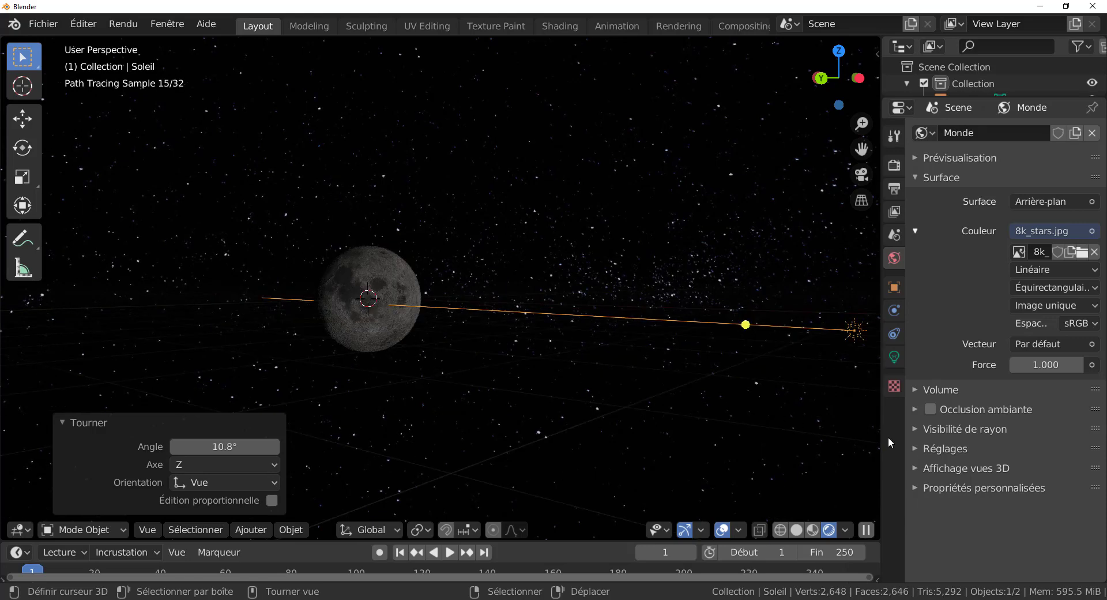
middle_click_drag(427, 346, 460, 354)
scroll(360, 365, "up", 2)
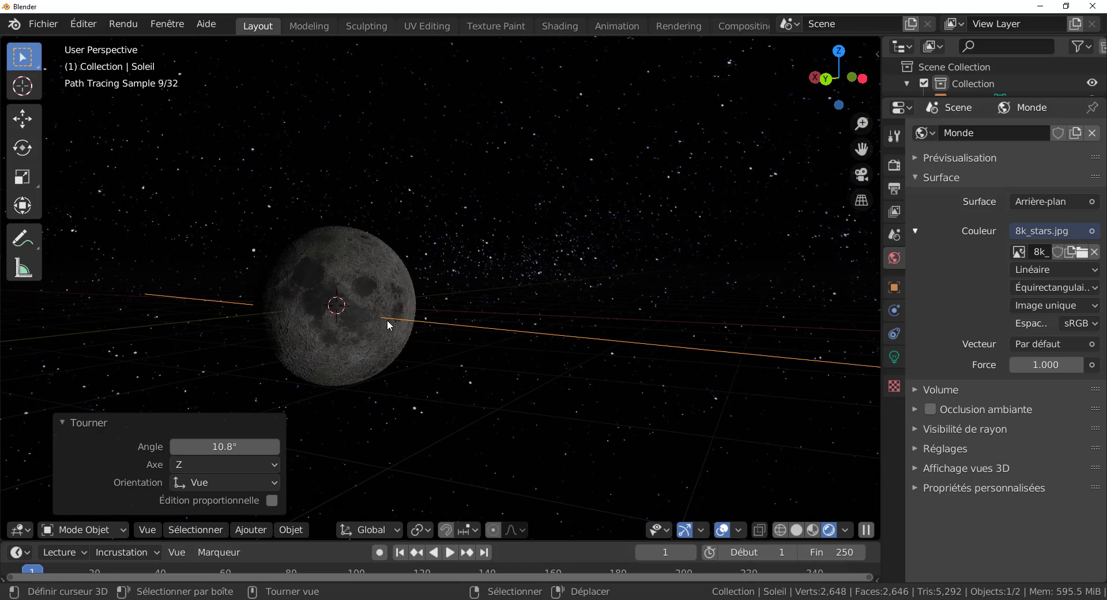
scroll(371, 335, "down", 3)
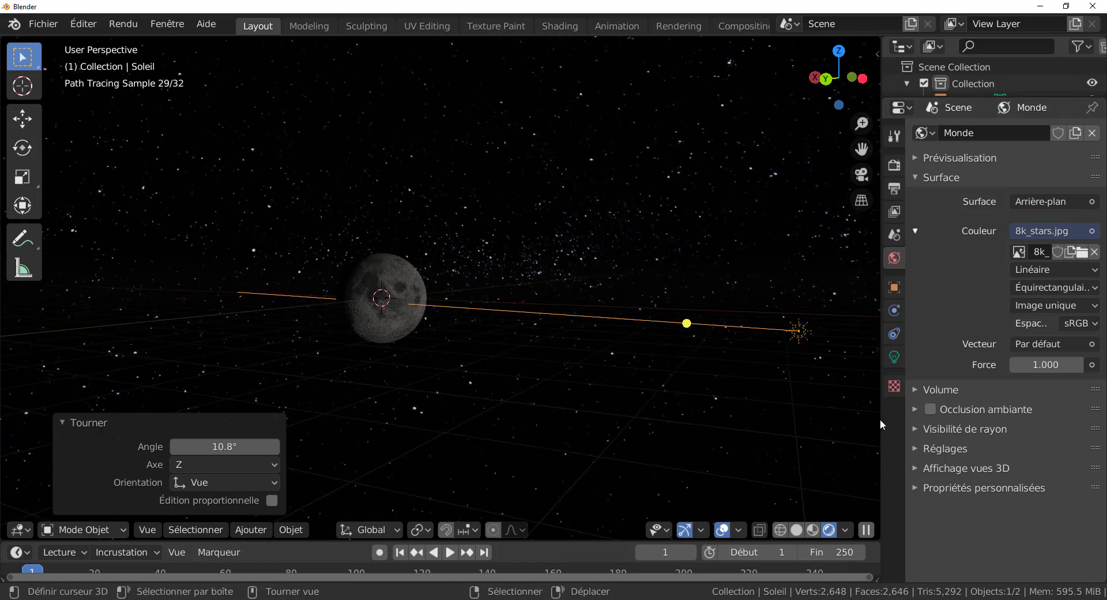
- Try world background strengths of 6.8, 31.3 and 1.8 for the stars, and reset the strength to 1
left_click_drag(1033, 365, 1079, 364)
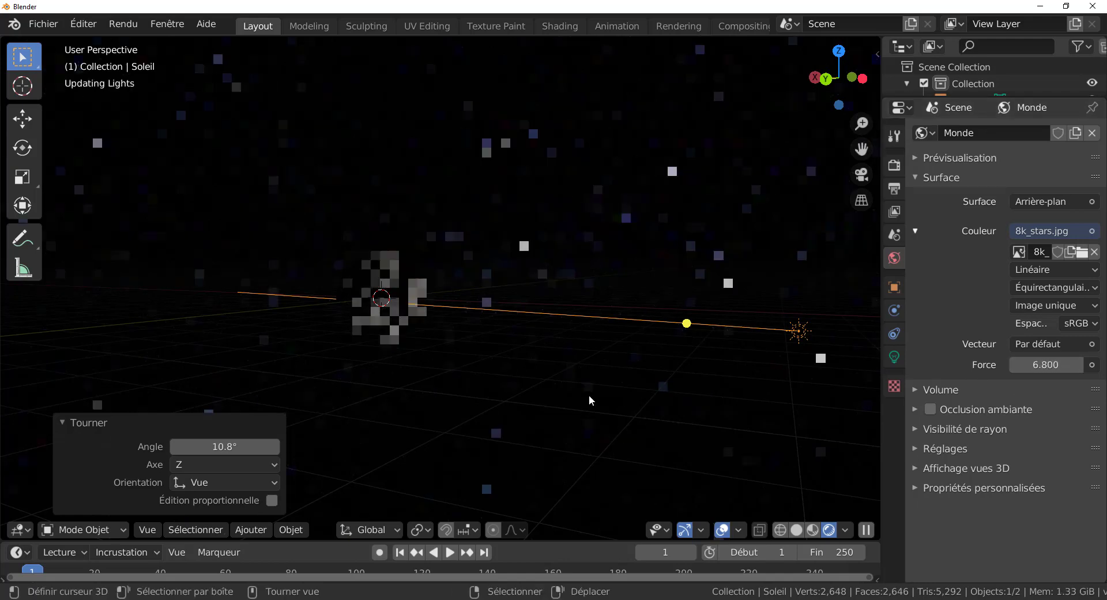
left_click_drag(1038, 364, 1085, 365)
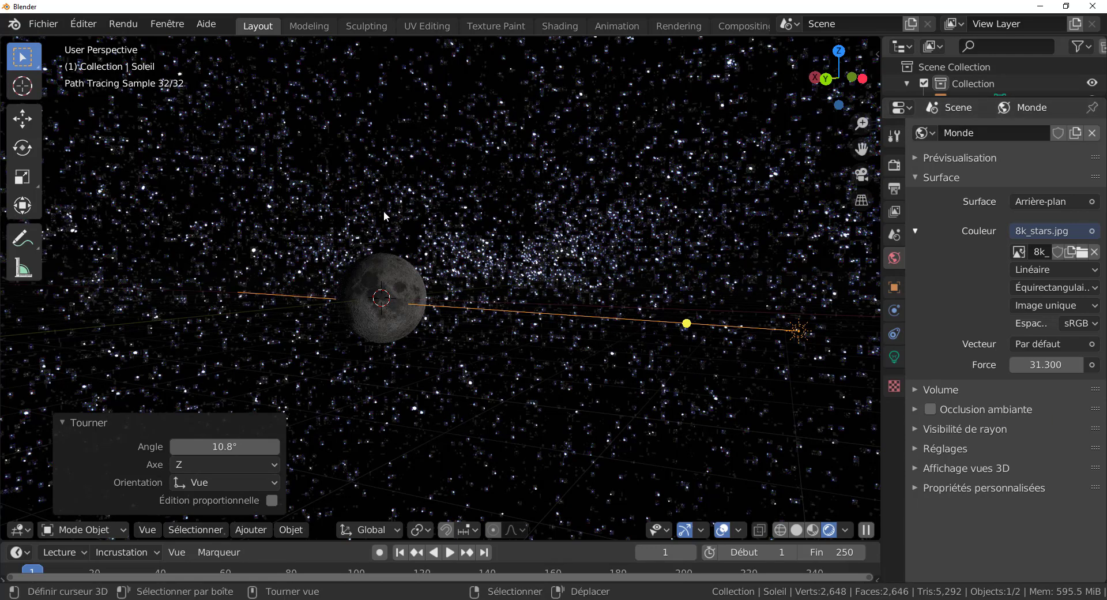
mouse_move(1030, 364)
left_mouse_down()
mouse_move(987, 363)
mouse_move(1016, 364)
left_mouse_up()
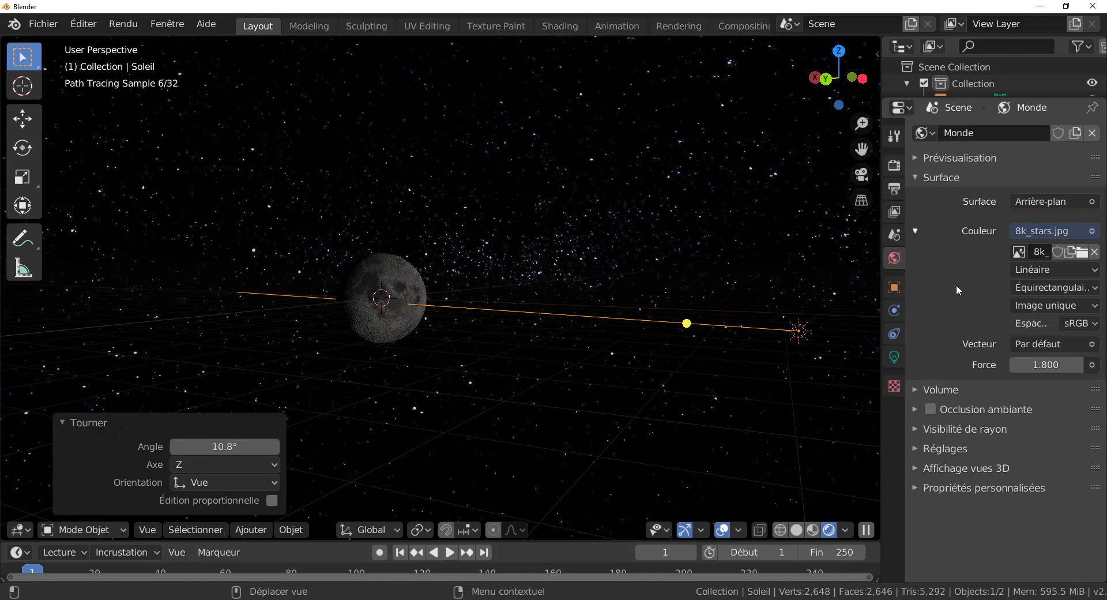
left_click(1038, 364)
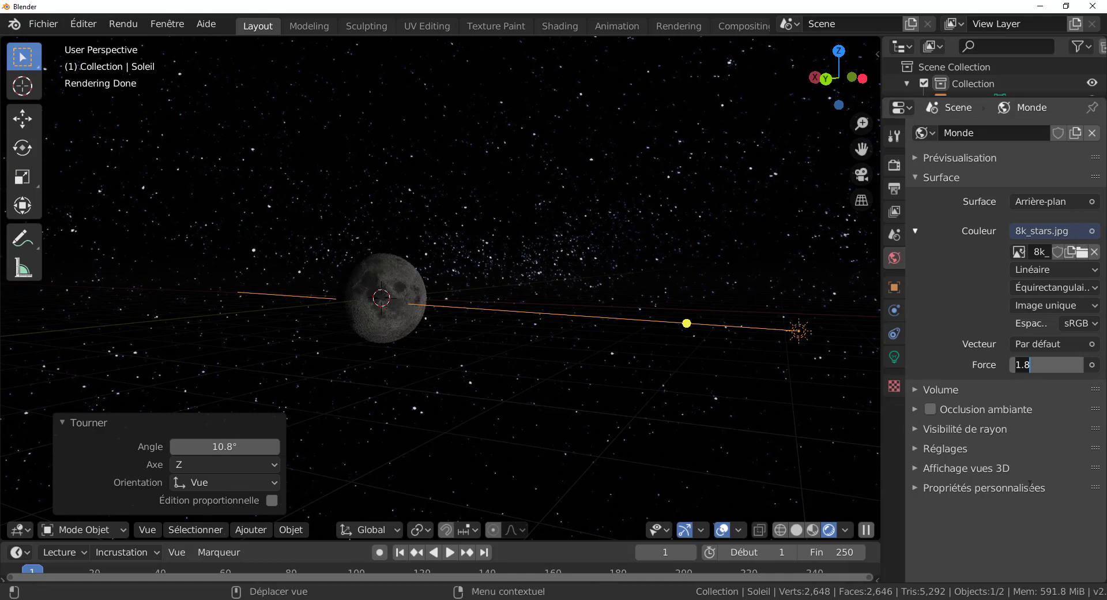
type("1")
key("Return")
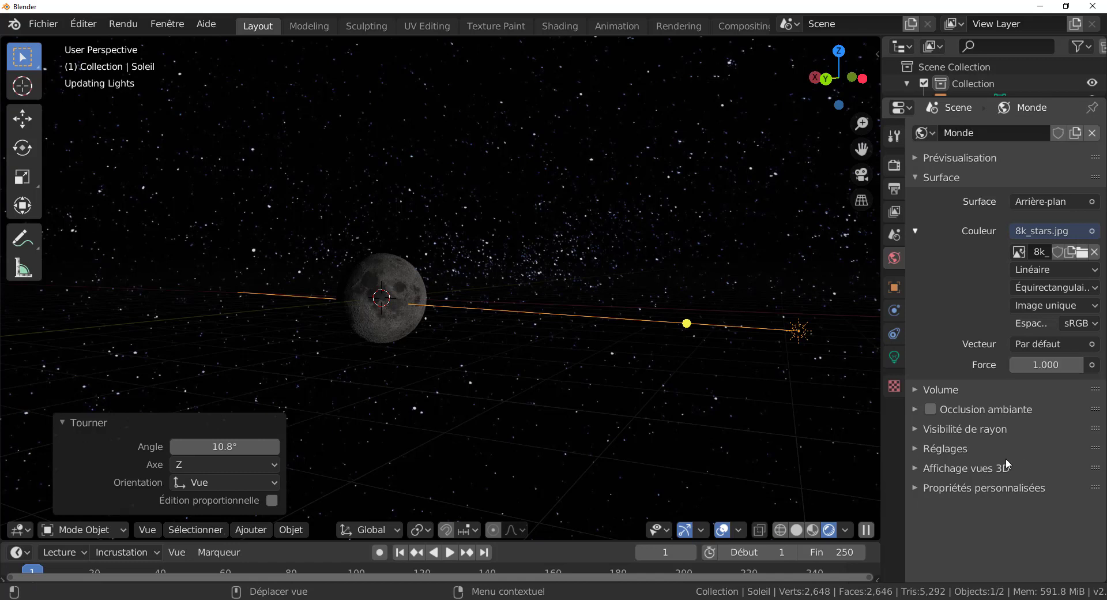
- Increase the sun light's strength to 4.04
left_click(893, 358)
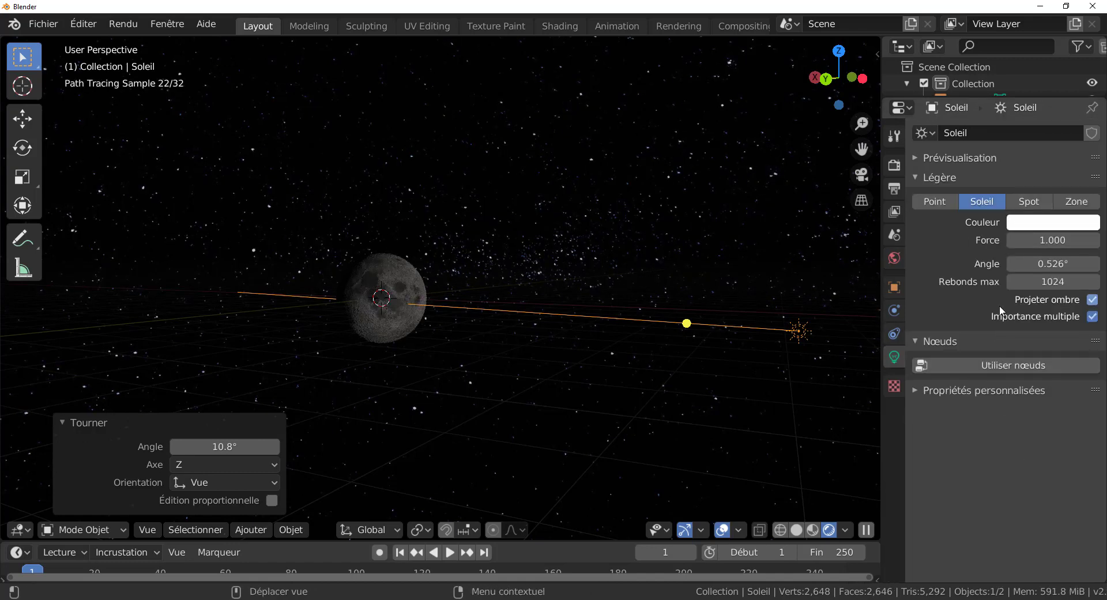
left_click_drag(1040, 243, 1046, 242)
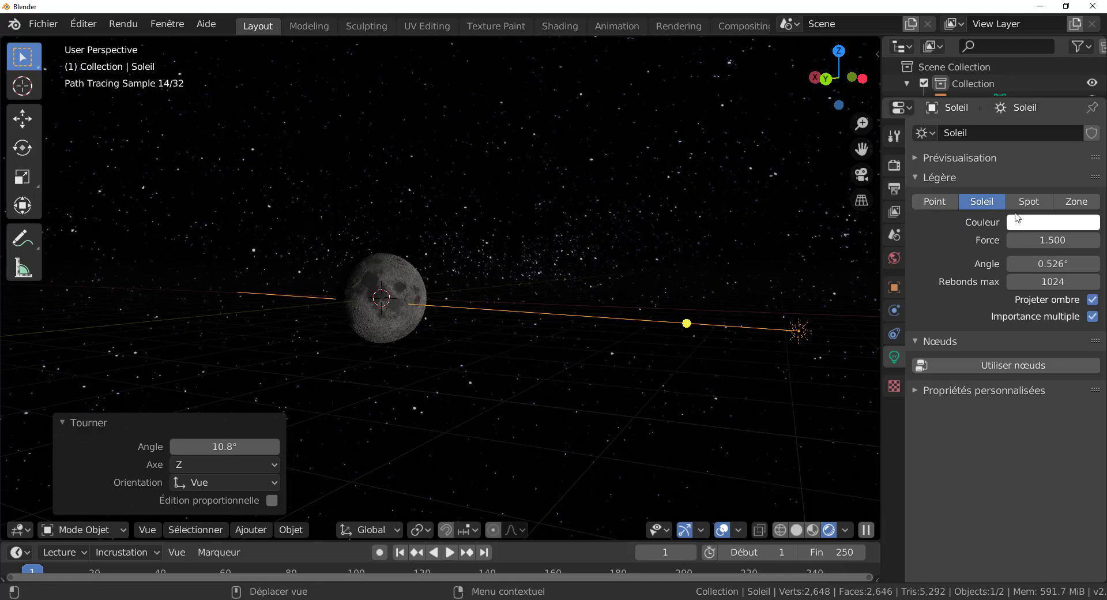
left_click_drag(1045, 241, 1074, 241)
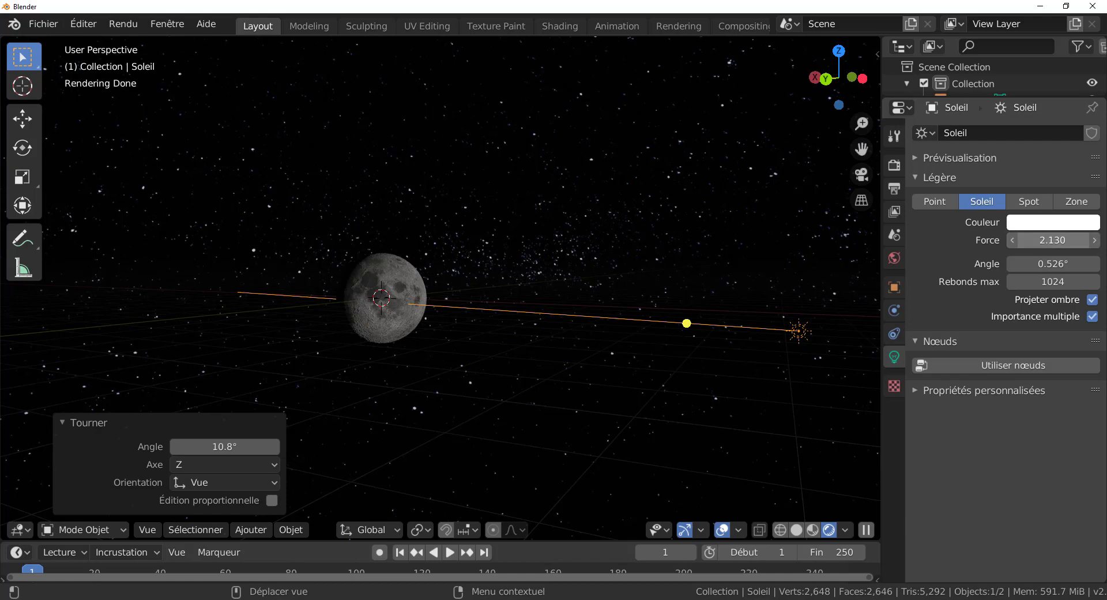
left_click_drag(1039, 240, 1096, 240)
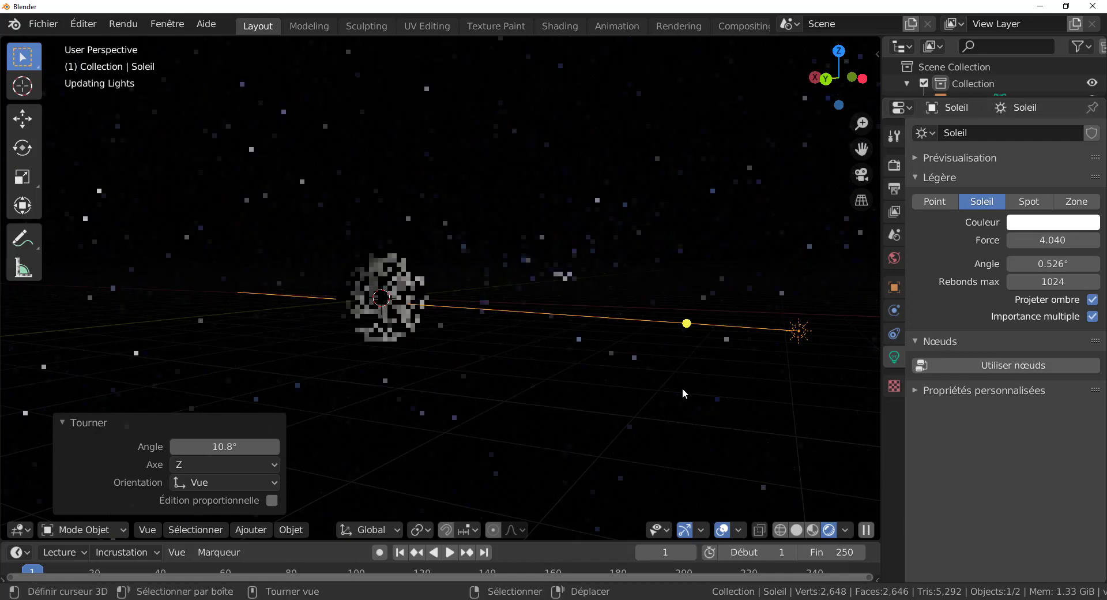
- Add a camera and align it to a view facing the sunlit moon with the stars behind it
scroll(683, 387, "up", 3)
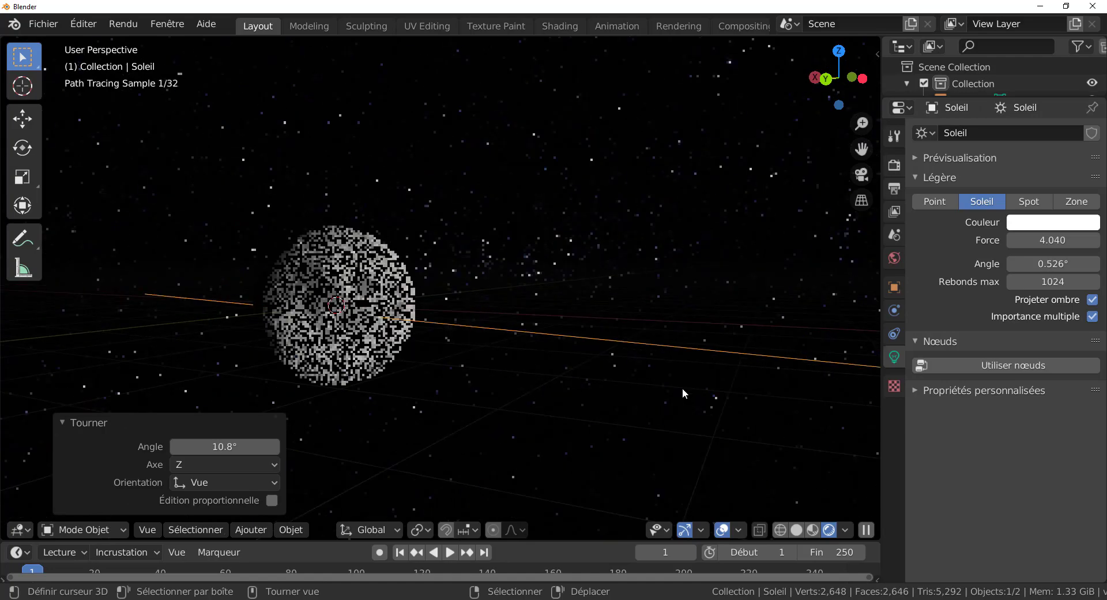
middle_click_drag(582, 389, 602, 385)
scroll(568, 385, "up", 6)
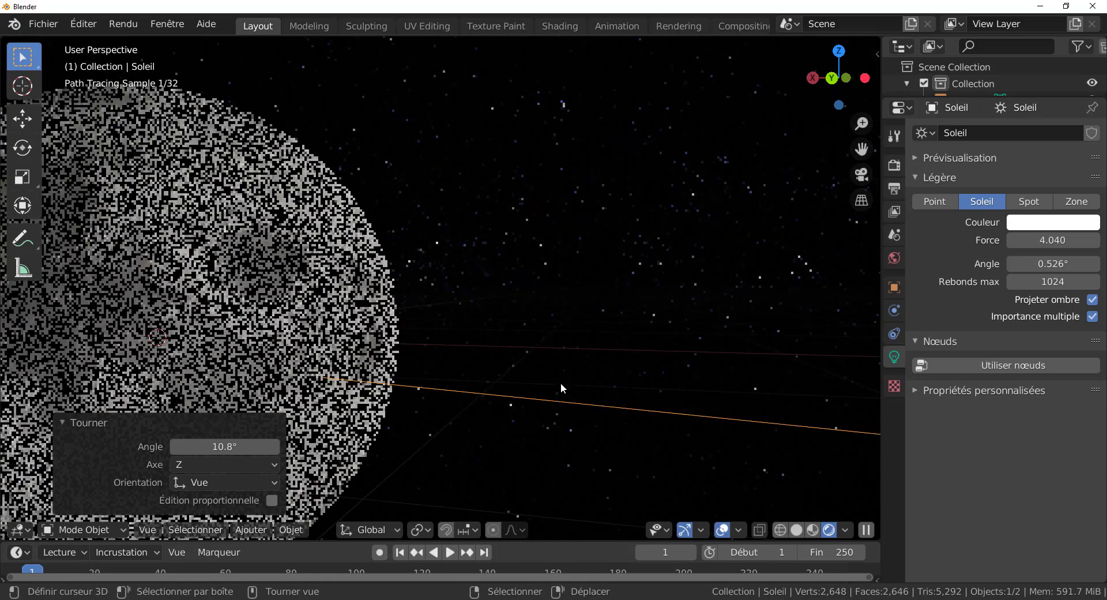
middle_click_drag(635, 372, 747, 365, "shift")
scroll(746, 364, "down", 4)
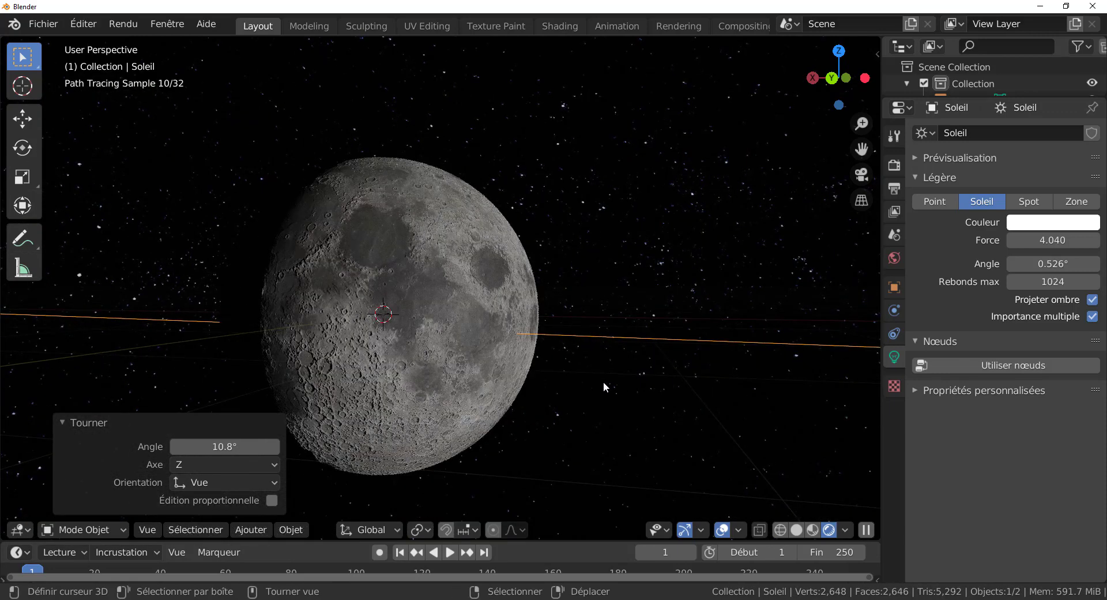
middle_click_drag(603, 387, 540, 410)
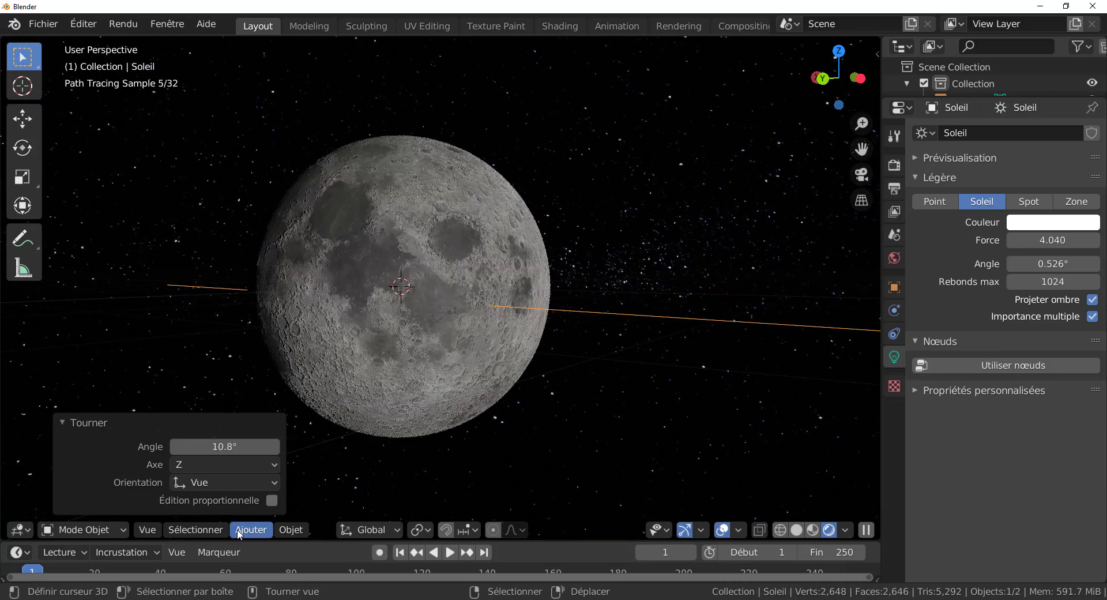
left_click(245, 528)
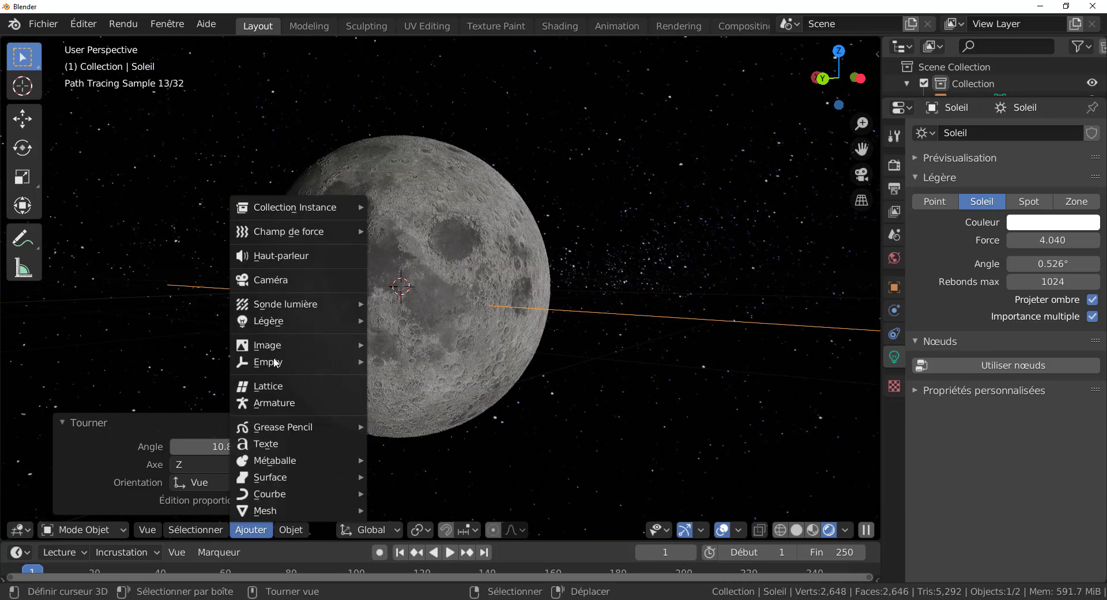
left_click(256, 279)
scroll(618, 357, "down", 4)
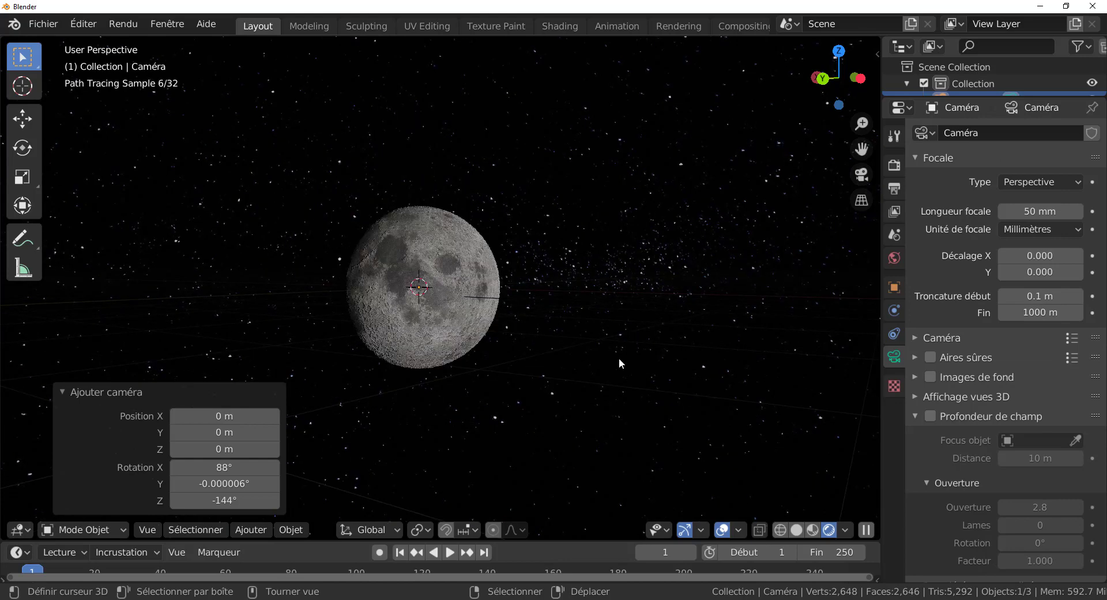
scroll(618, 358, "down", 1)
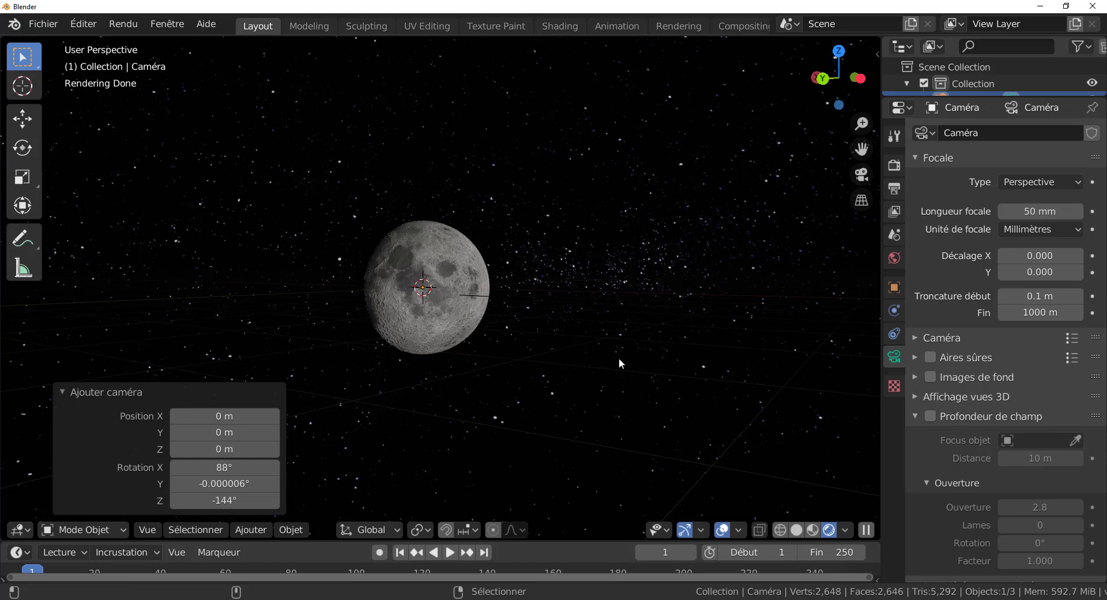
key("ctrl+alt+KP_0")
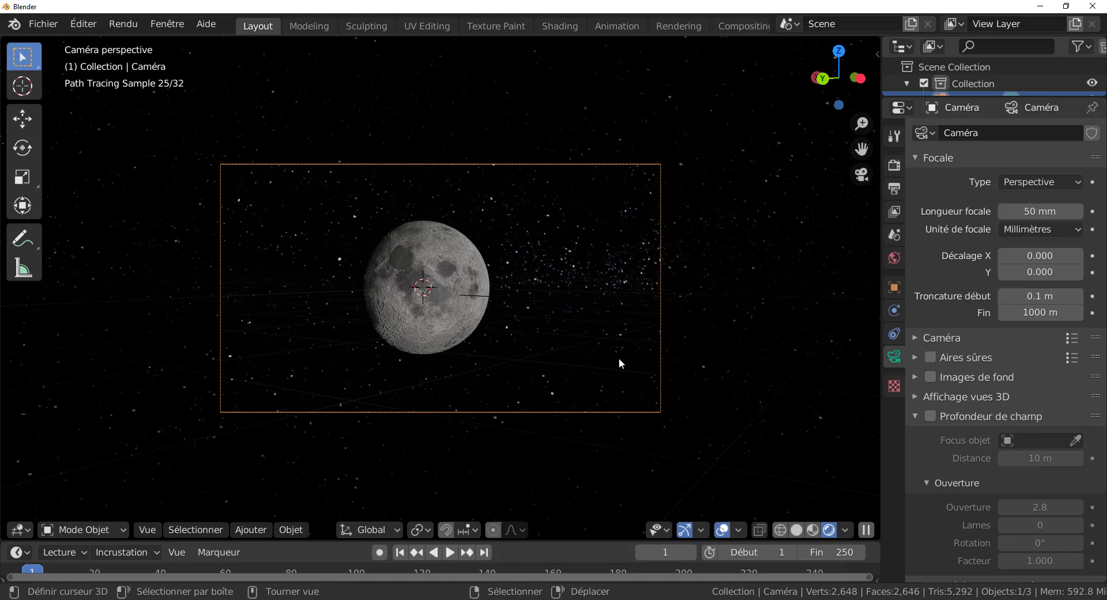
- Move the camera about 0.155 m in X and 0.114 m in Y to reframe the moon, and set its focal length to 84 mm
key("g")
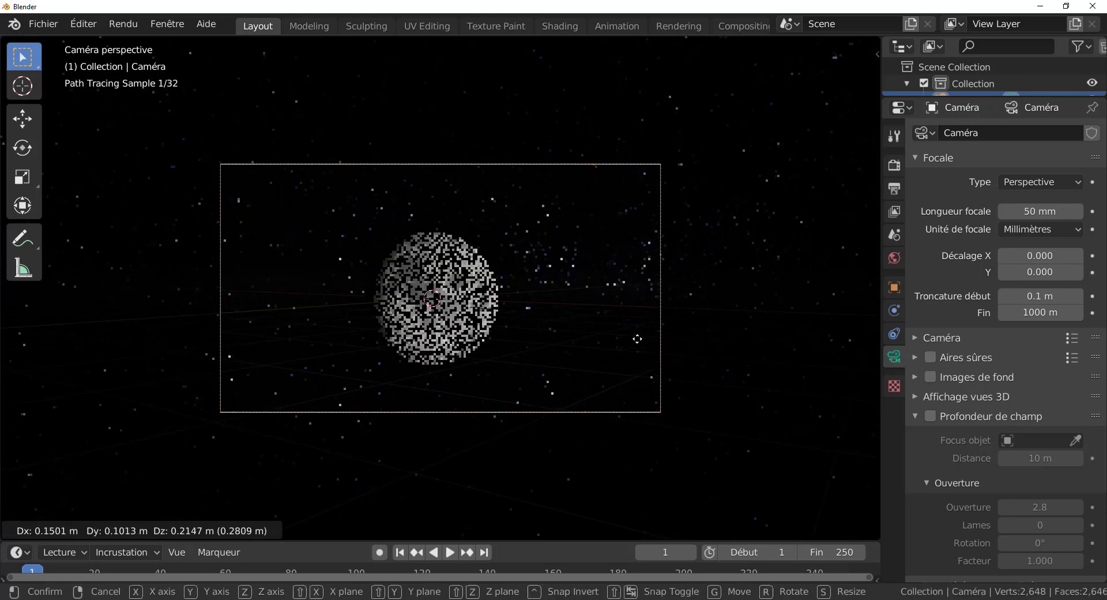
left_click(644, 350)
scroll(559, 366, "up", 2)
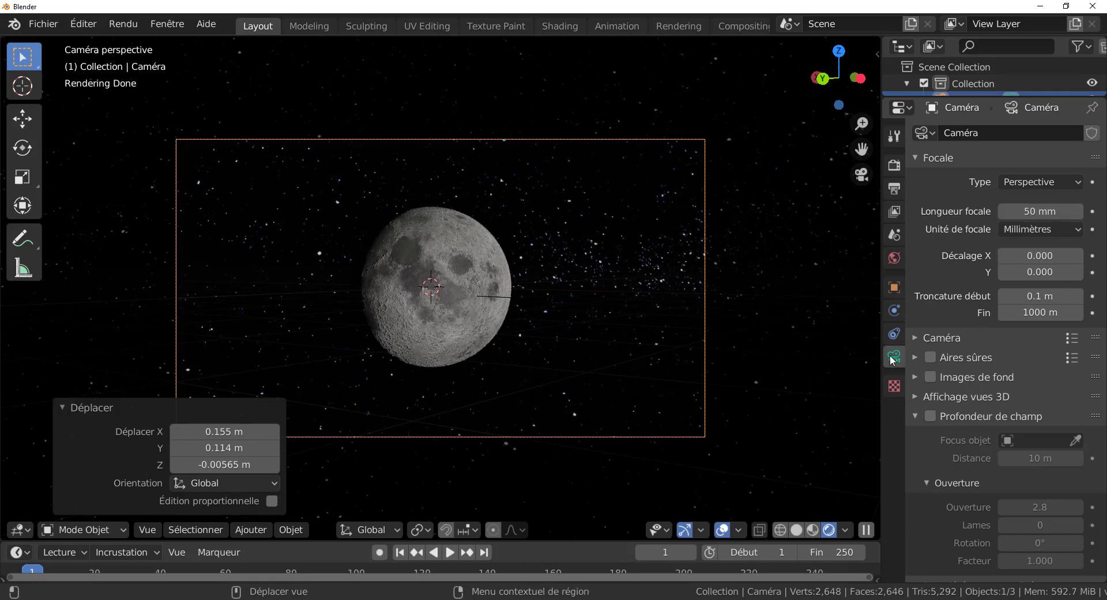
mouse_move(1033, 211)
left_mouse_down()
mouse_move(1084, 211)
mouse_move(1047, 211)
left_mouse_up()
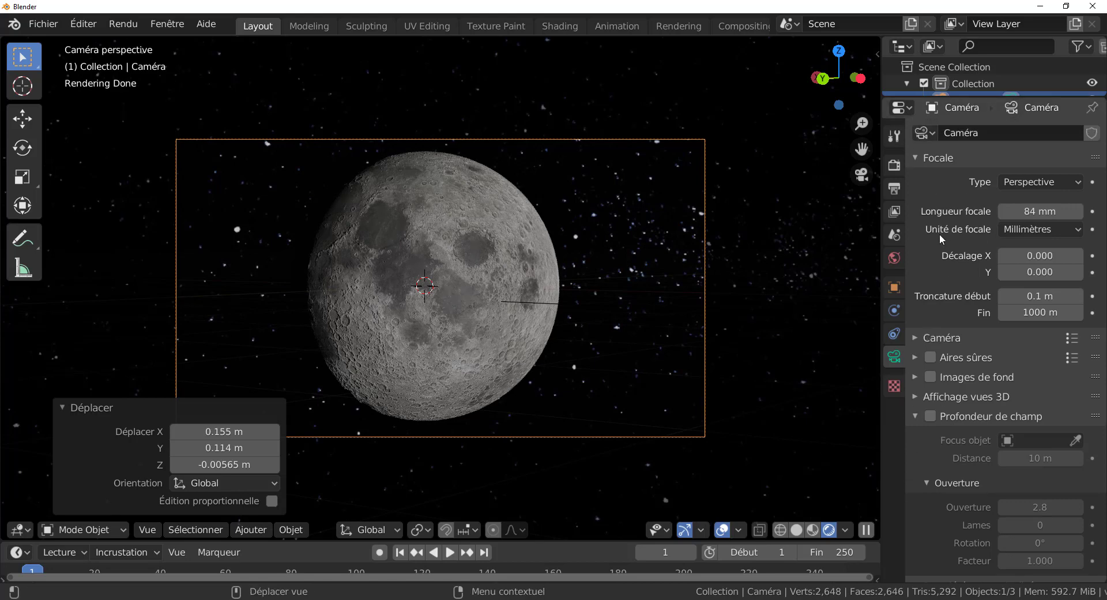
- Switch the render engine to Eevee and enlarge the 3D viewport, collapsing the last move operation's settings
left_click(895, 166)
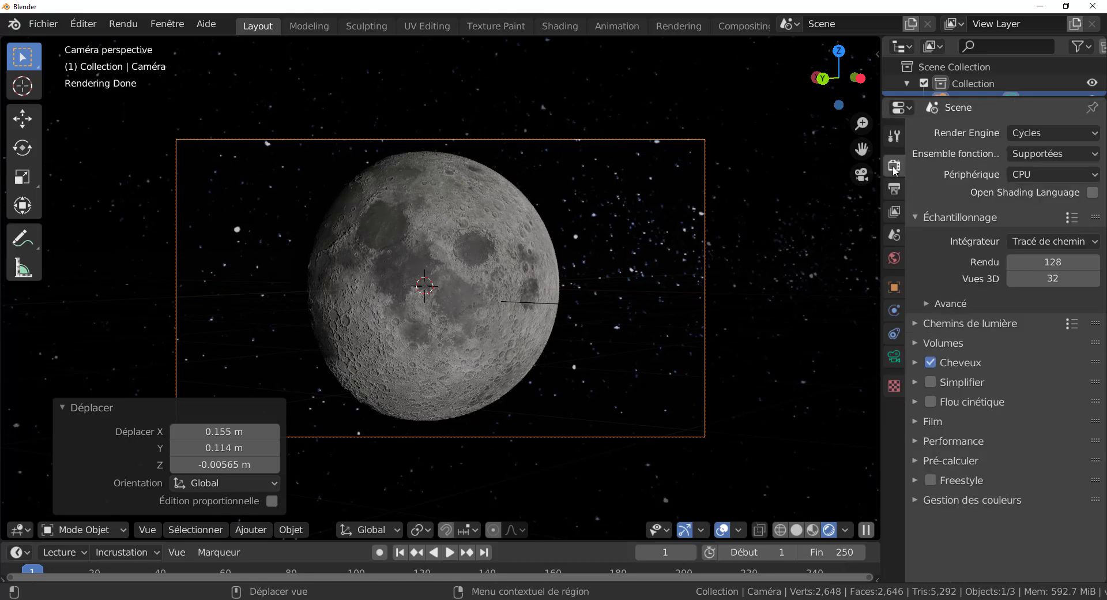
left_click(1042, 132)
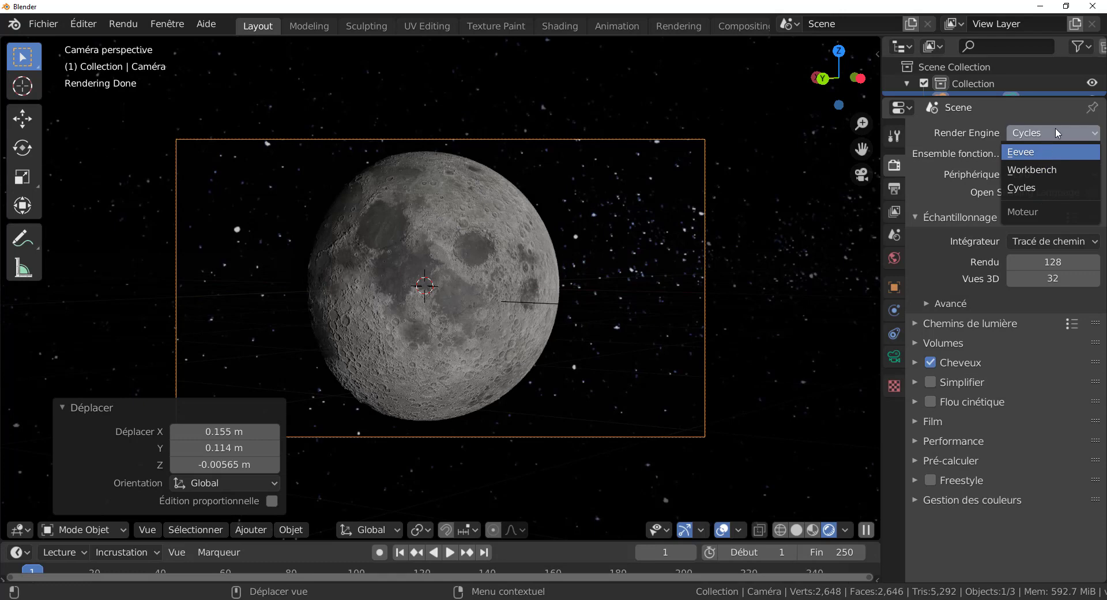
left_click(1033, 152)
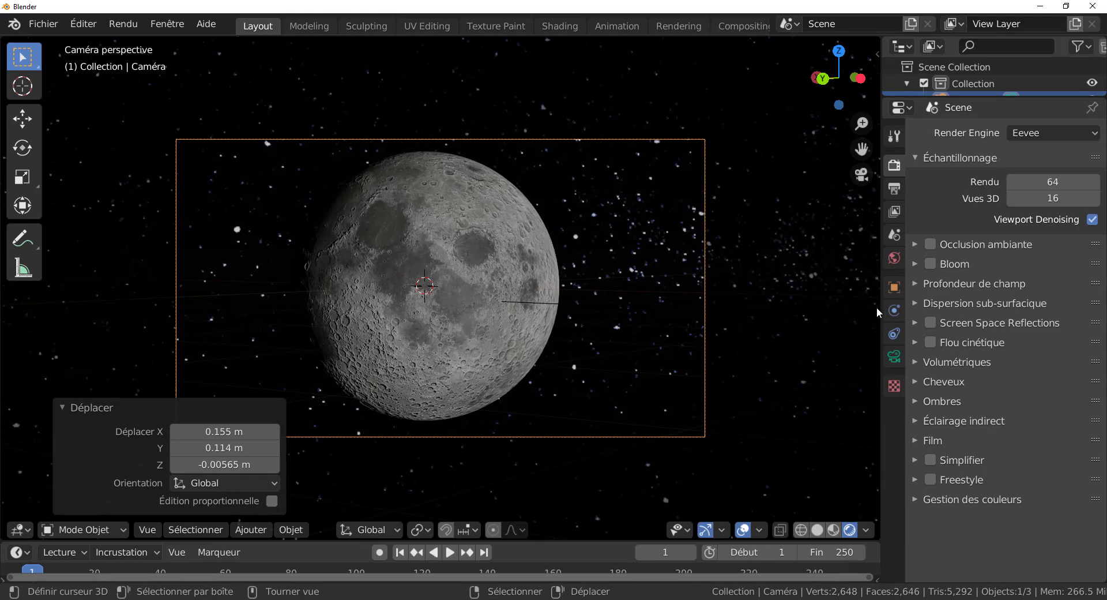
left_click_drag(882, 319, 1025, 321)
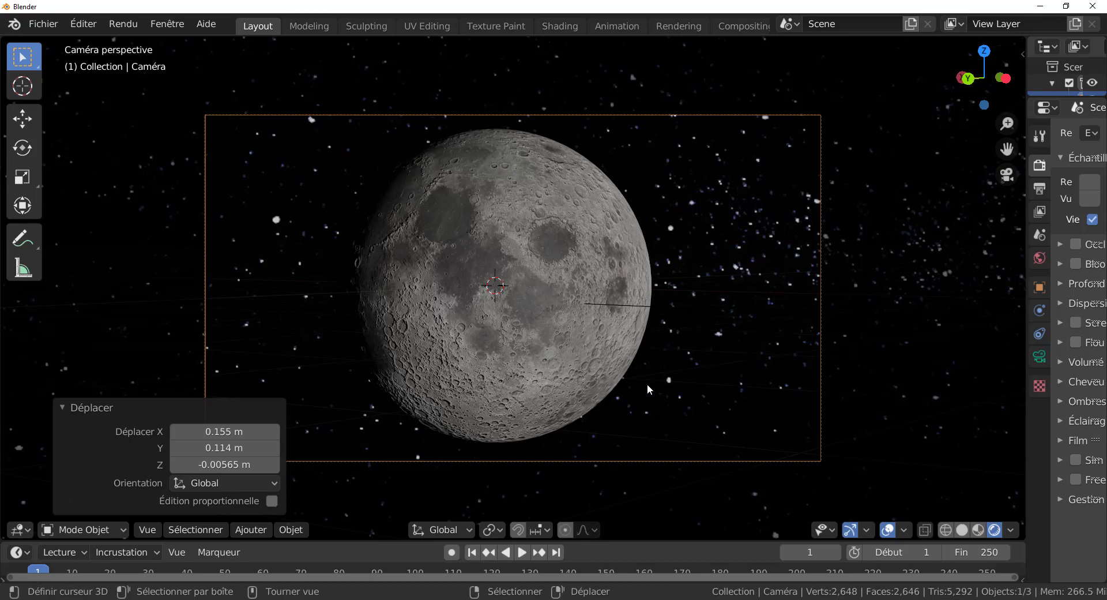
left_click(174, 406)
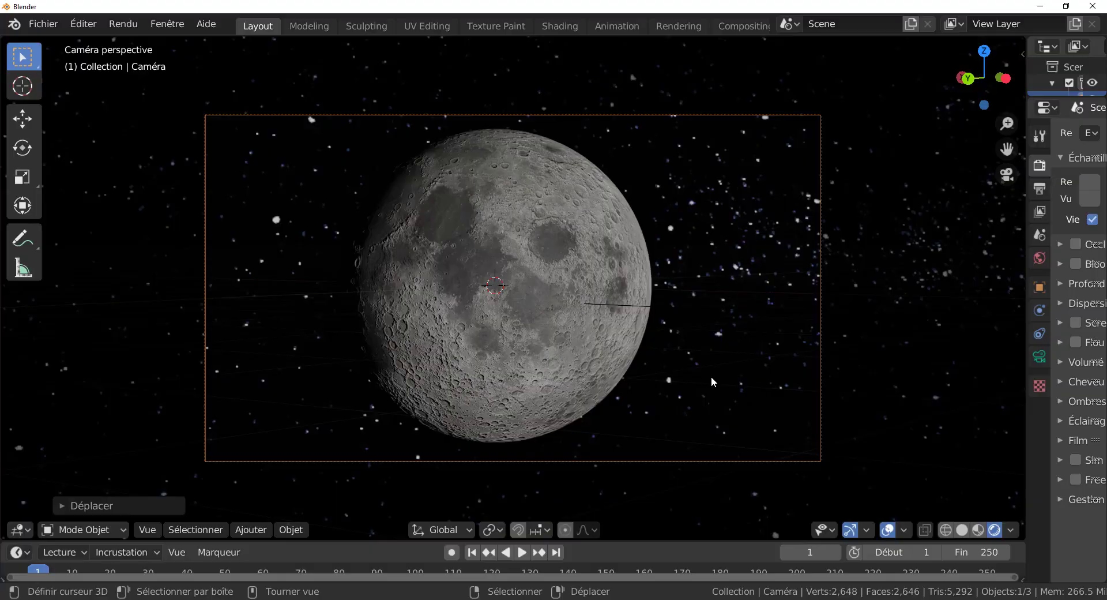
- Render the camera view, examine the whole image of the moon, and close the render window
key("F12")
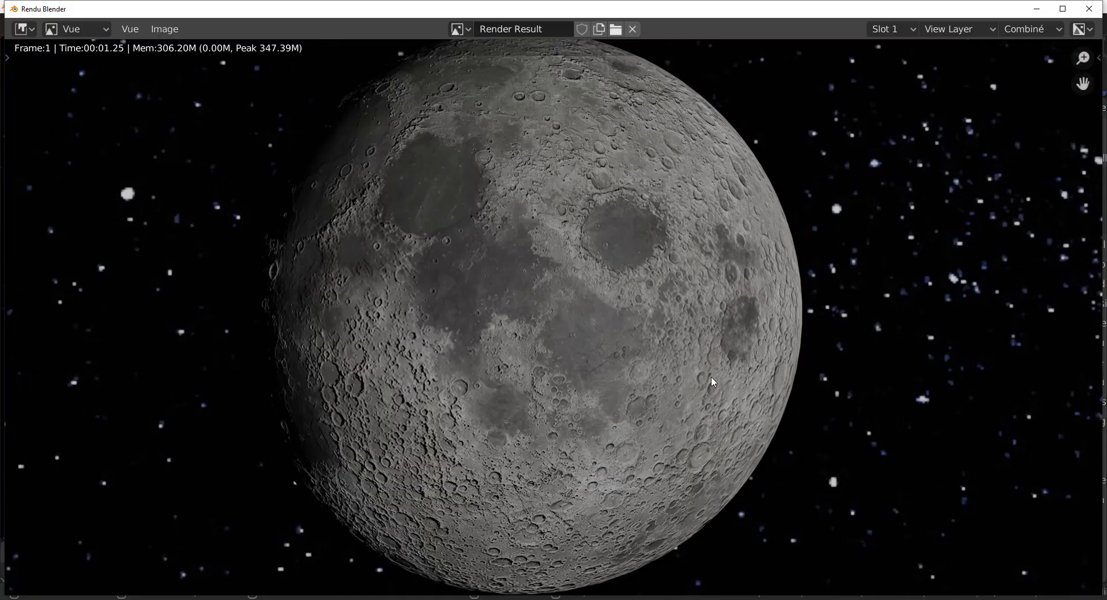
scroll(712, 380, "down", 3)
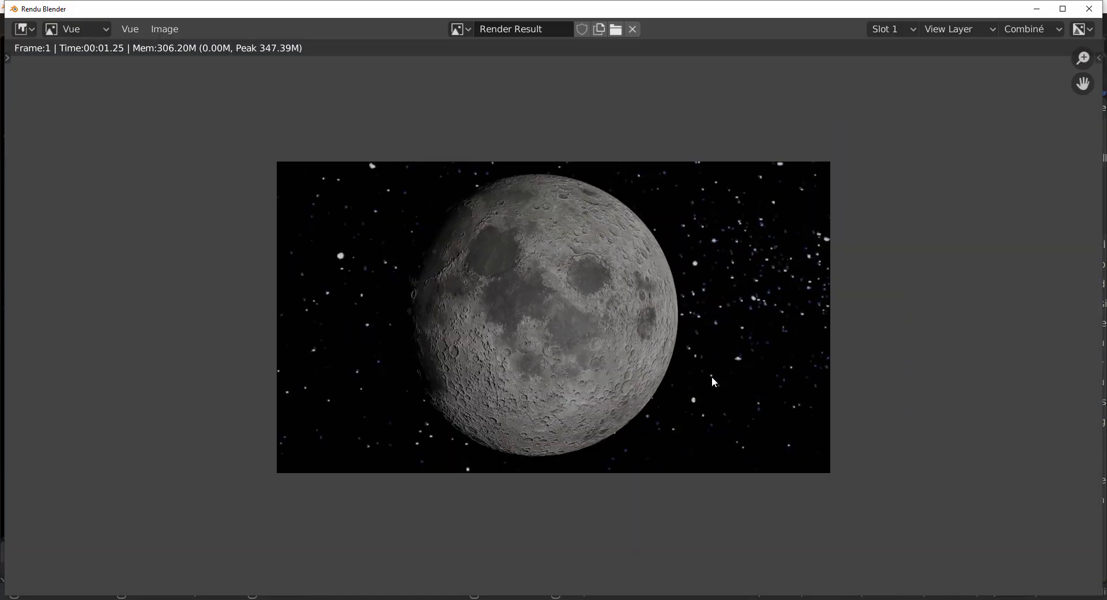
scroll(713, 381, "up", 1)
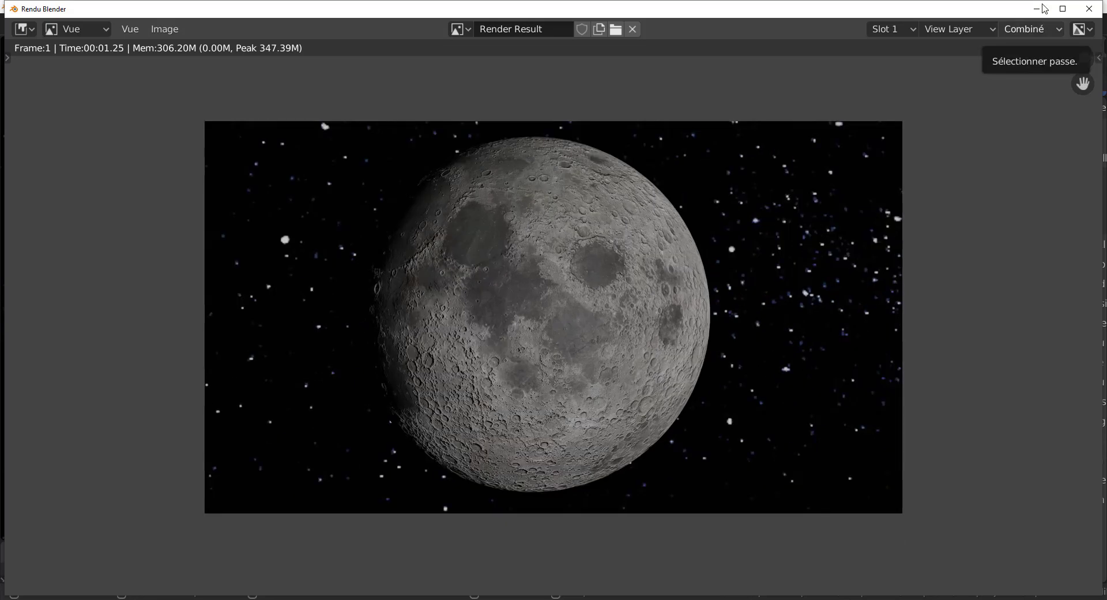
left_click(1089, 9)
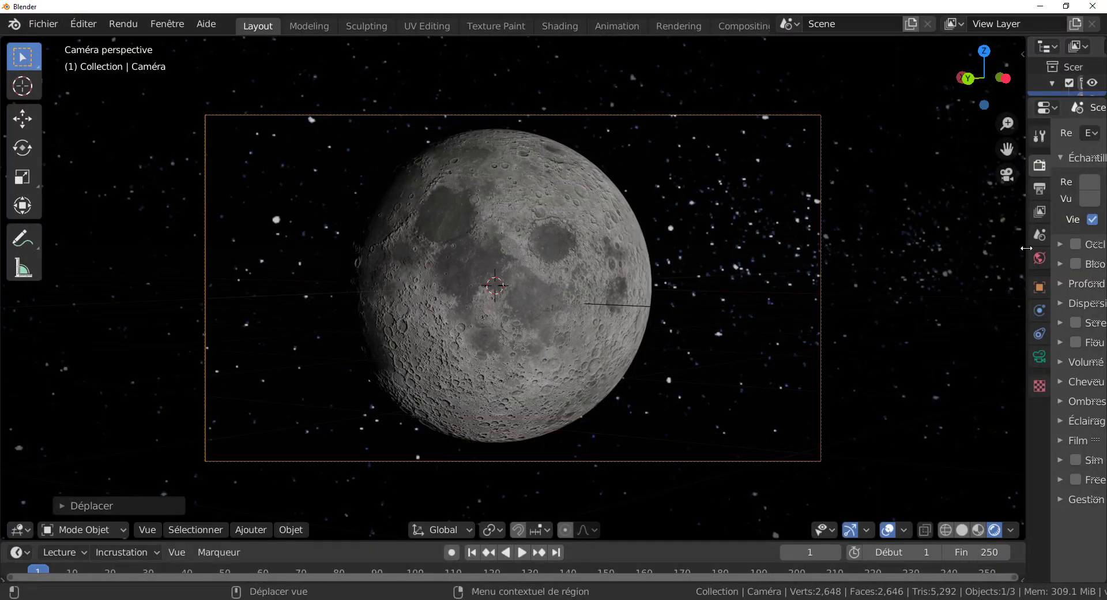
- Bring the render settings back to full width and switch the render engine to Cycles
left_click_drag(1026, 260, 872, 273)
left_click(1033, 133)
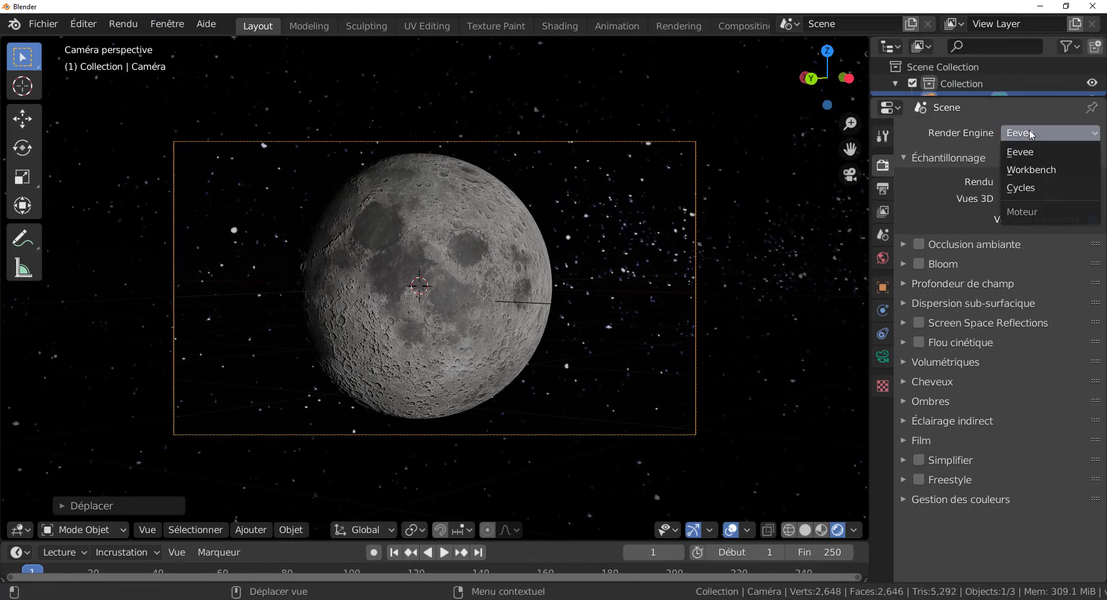
left_click(1032, 189)
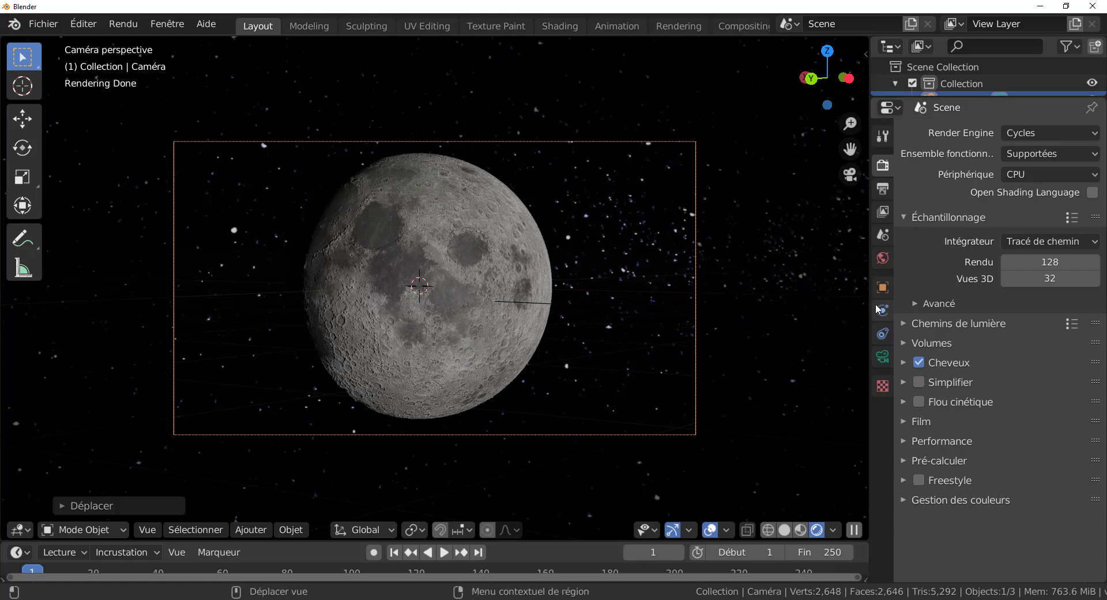
- Widen the properties area and look through the object, output, tool and scene settings for the denoising option
left_click_drag(869, 303, 790, 303)
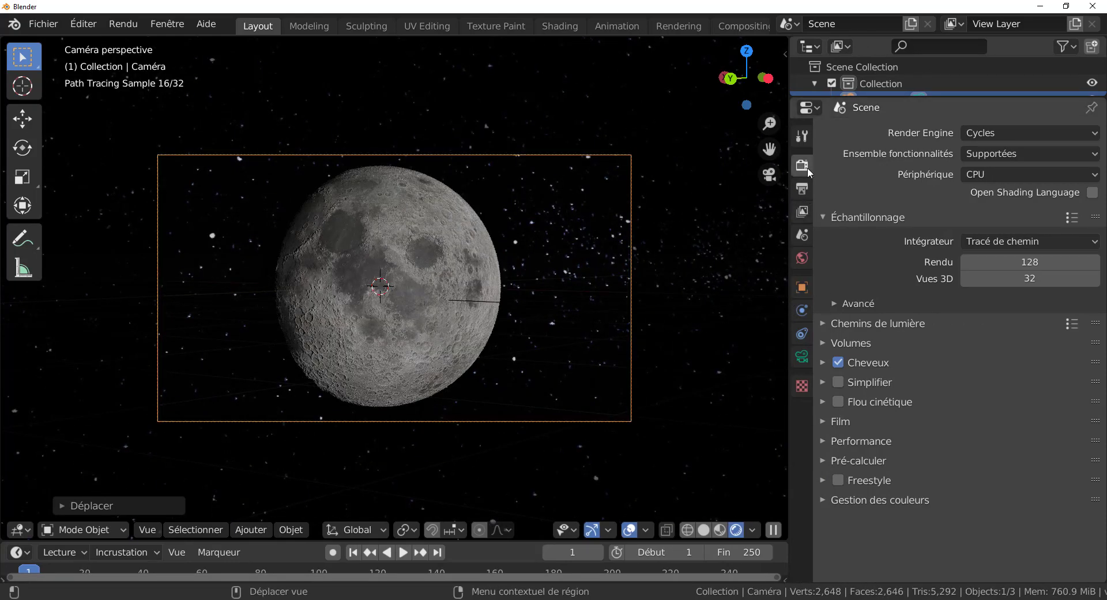
left_click(803, 288)
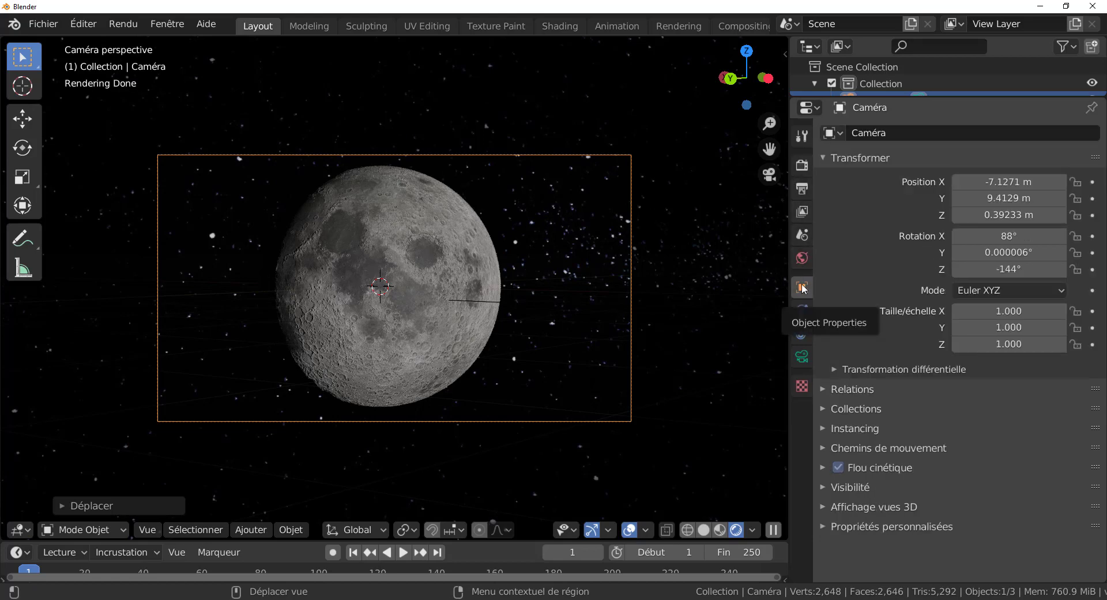
left_click(801, 233)
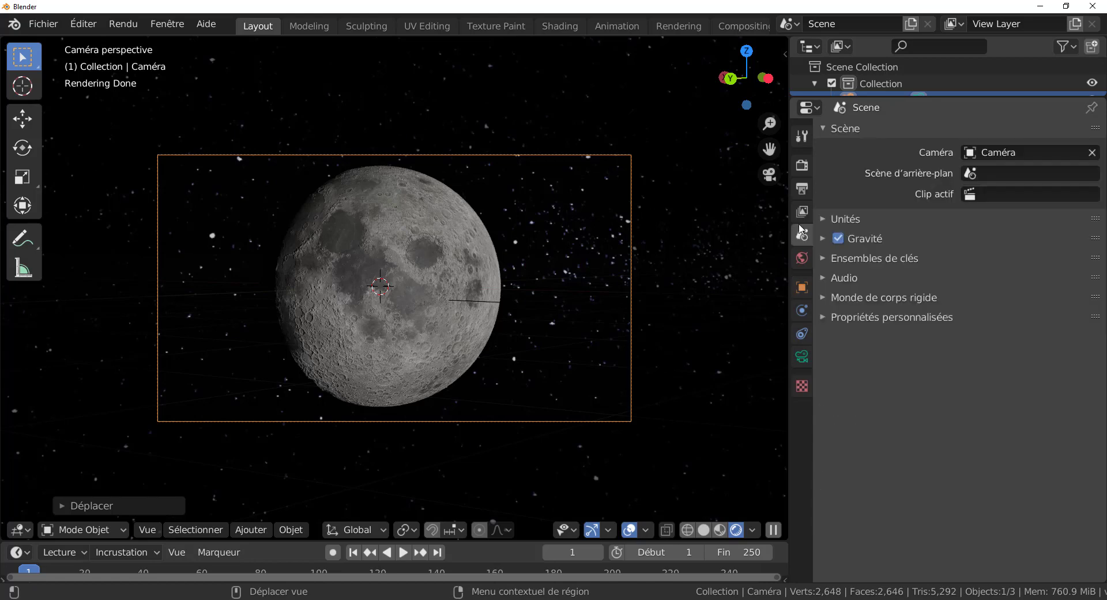
left_click(802, 189)
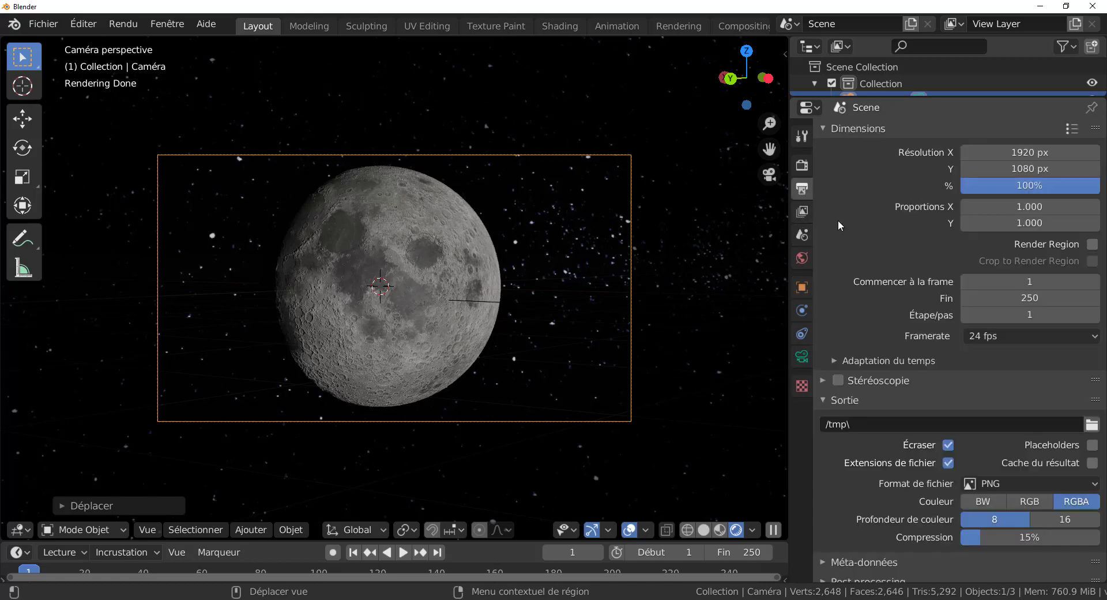
scroll(860, 283, "down", 1)
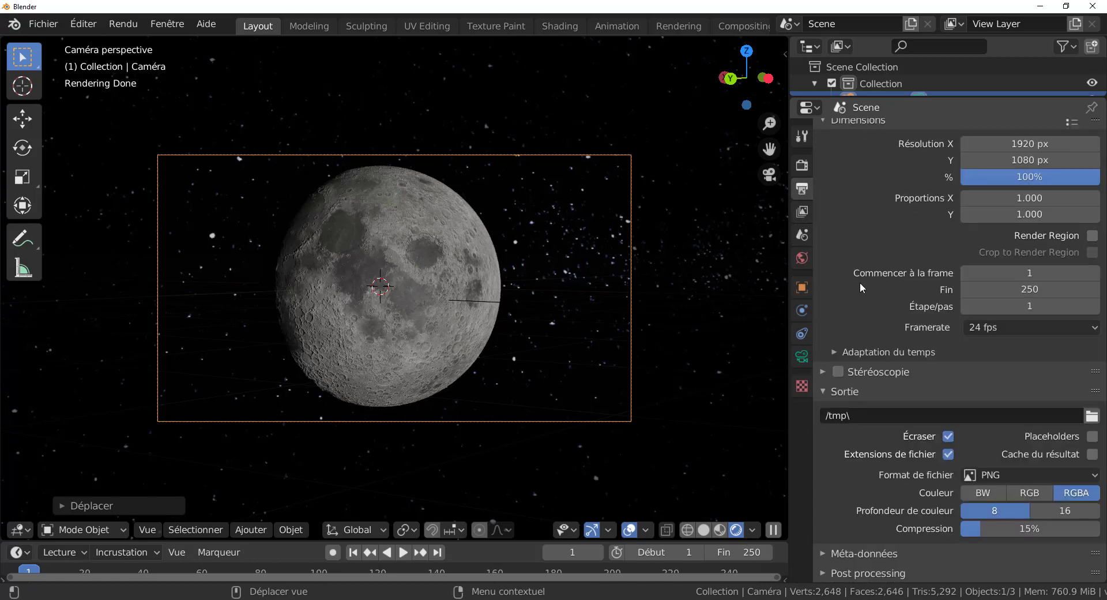
left_click(803, 290)
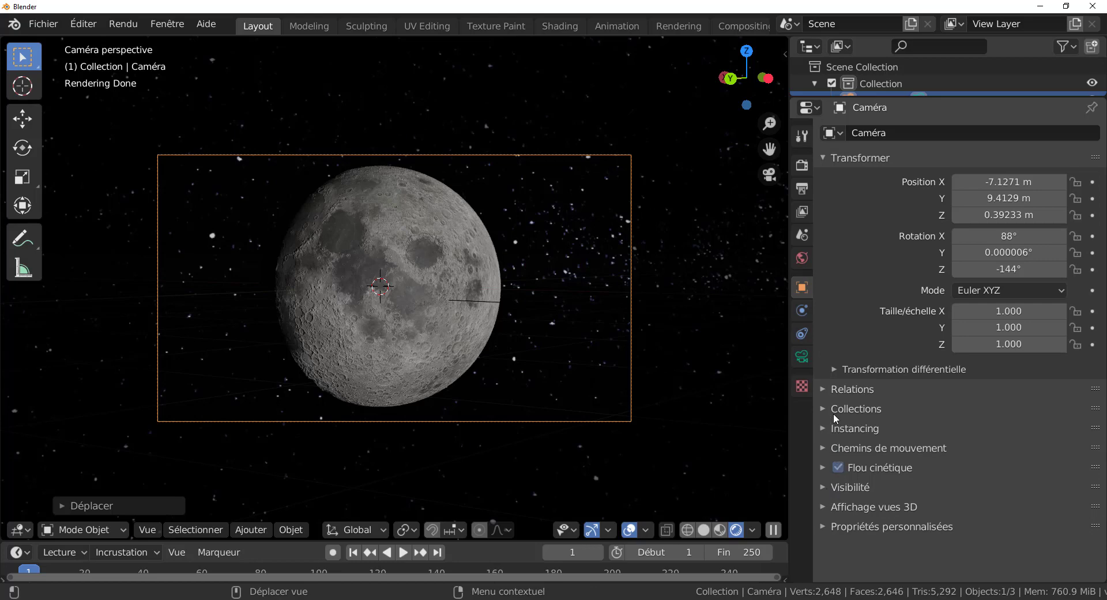
left_click(801, 188)
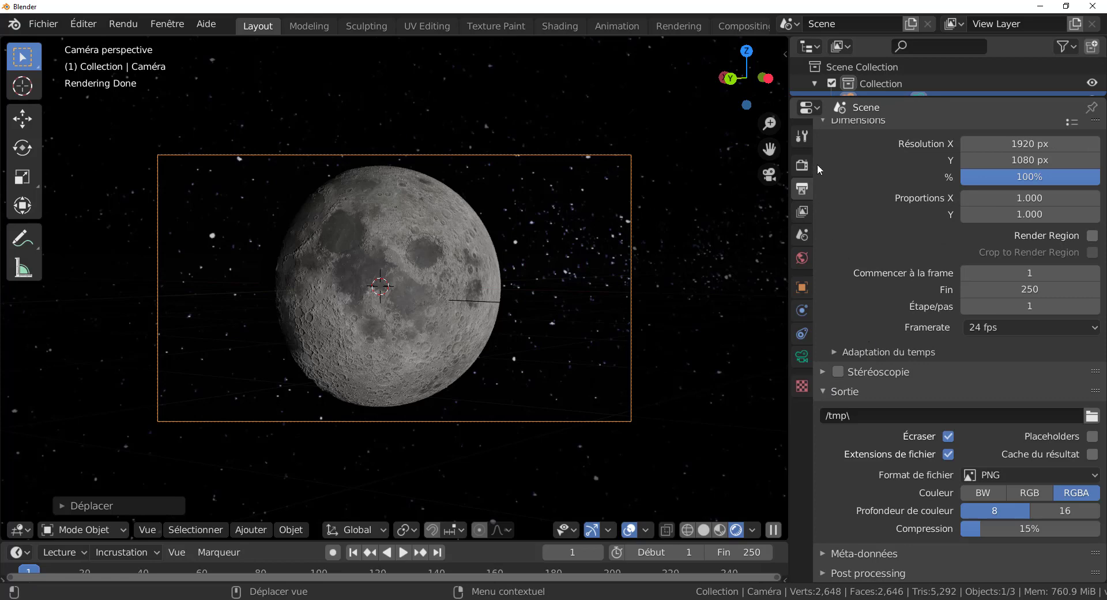
left_click(804, 137)
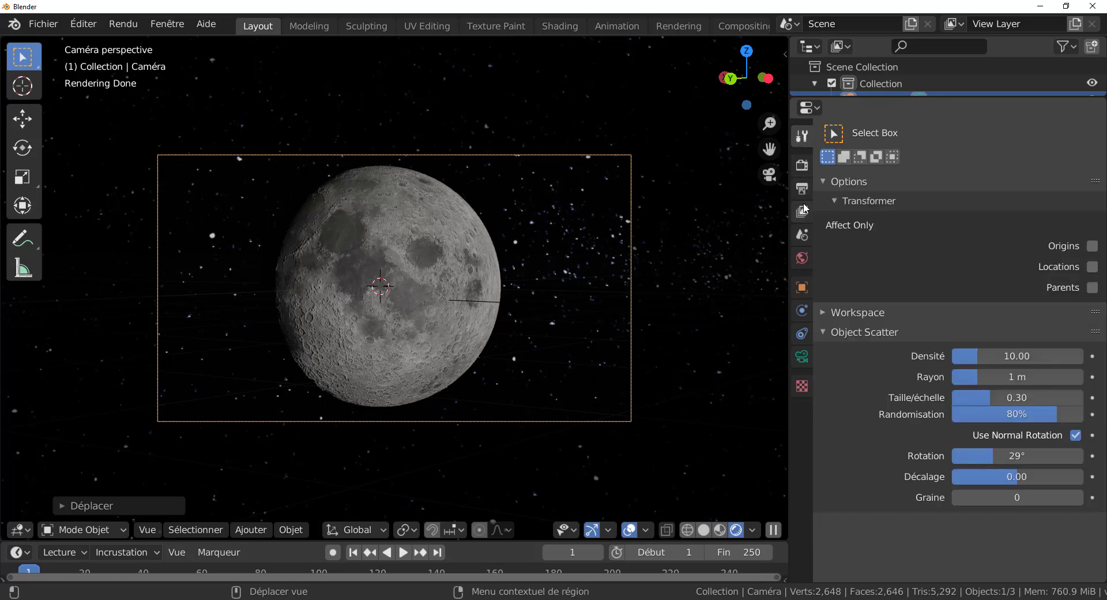
left_click(802, 235)
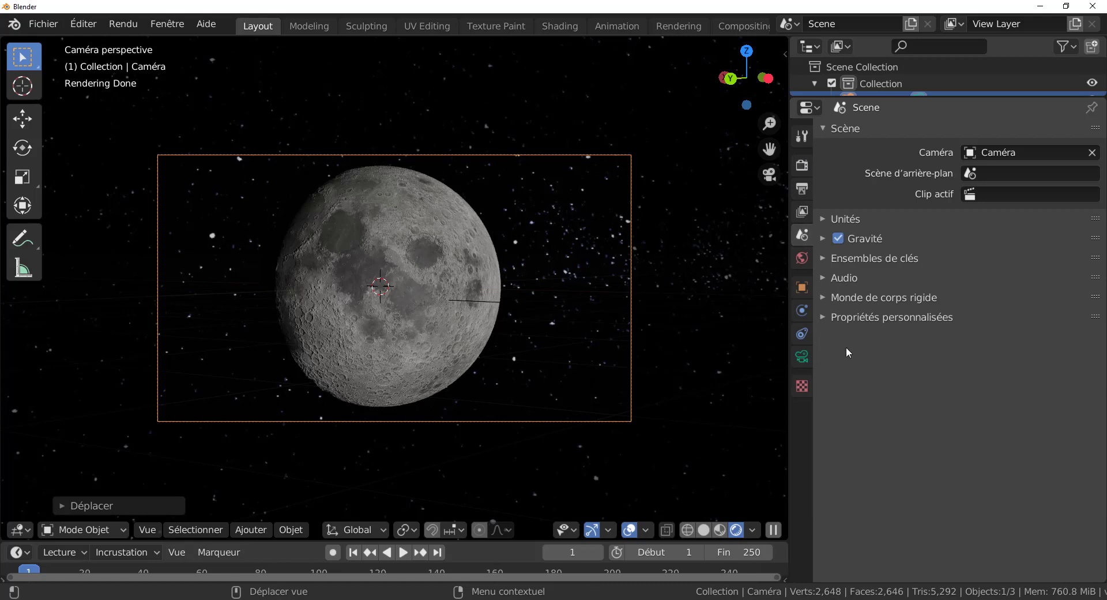
left_click(829, 314)
left_click(826, 299)
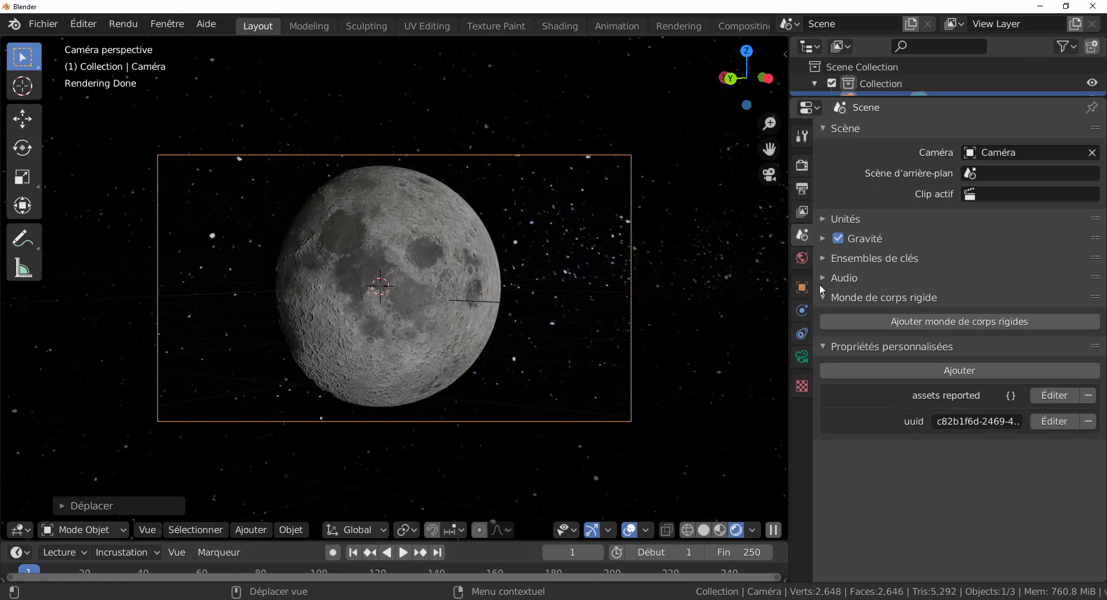
left_click(819, 282)
left_click(822, 258)
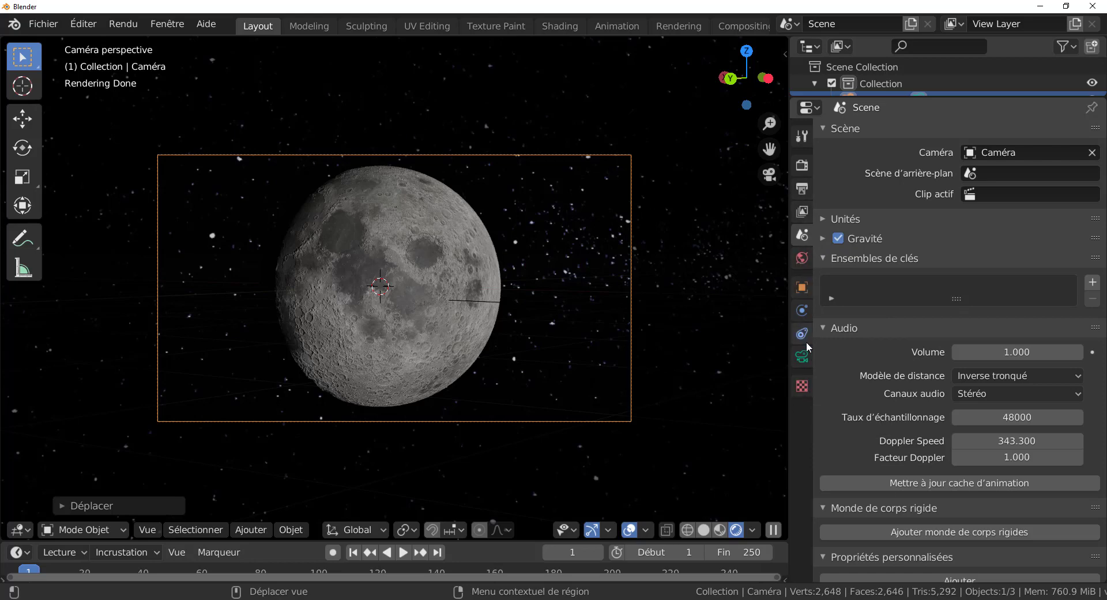
- Select the moon and examine its material's surface, displacement and Réglages sections for a denoising option
left_click(469, 279)
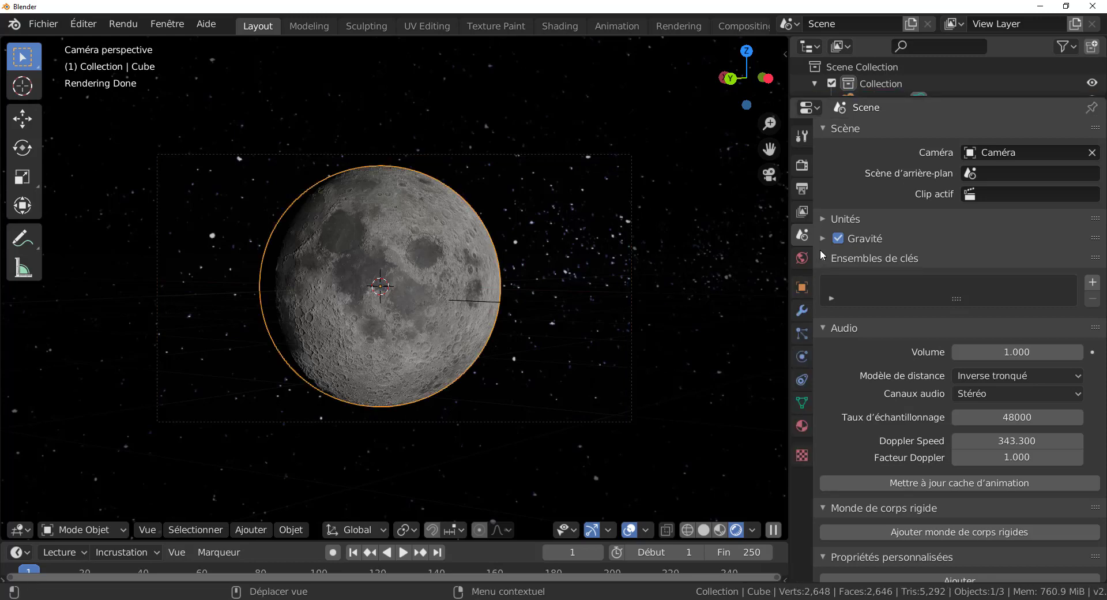
left_click(802, 426)
scroll(867, 406, "down", 8)
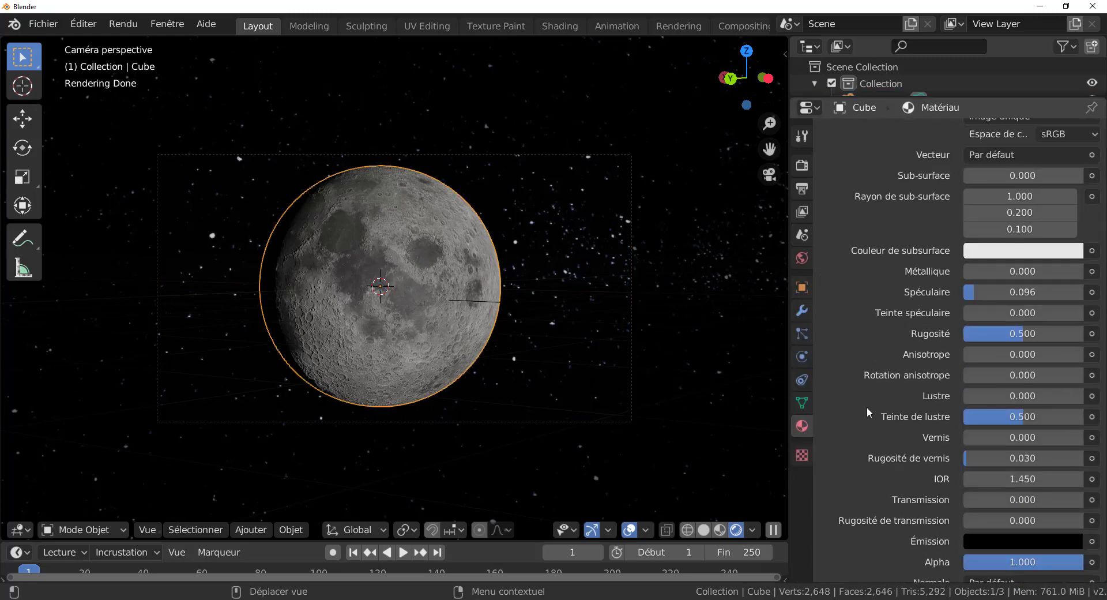
scroll(867, 407, "down", 10)
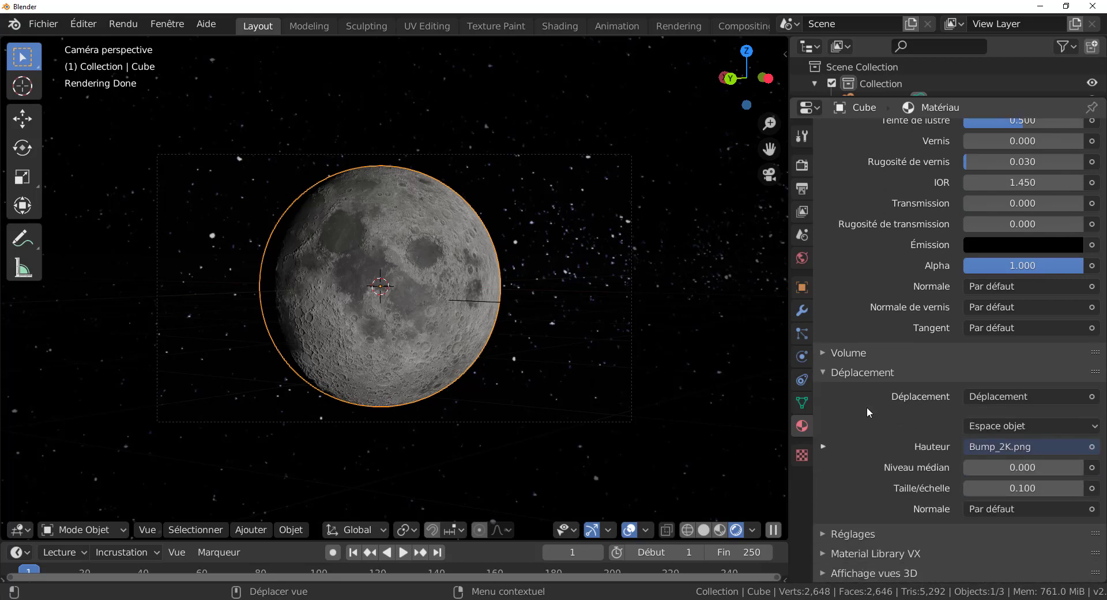
left_click(834, 535)
scroll(834, 535, "down", 5)
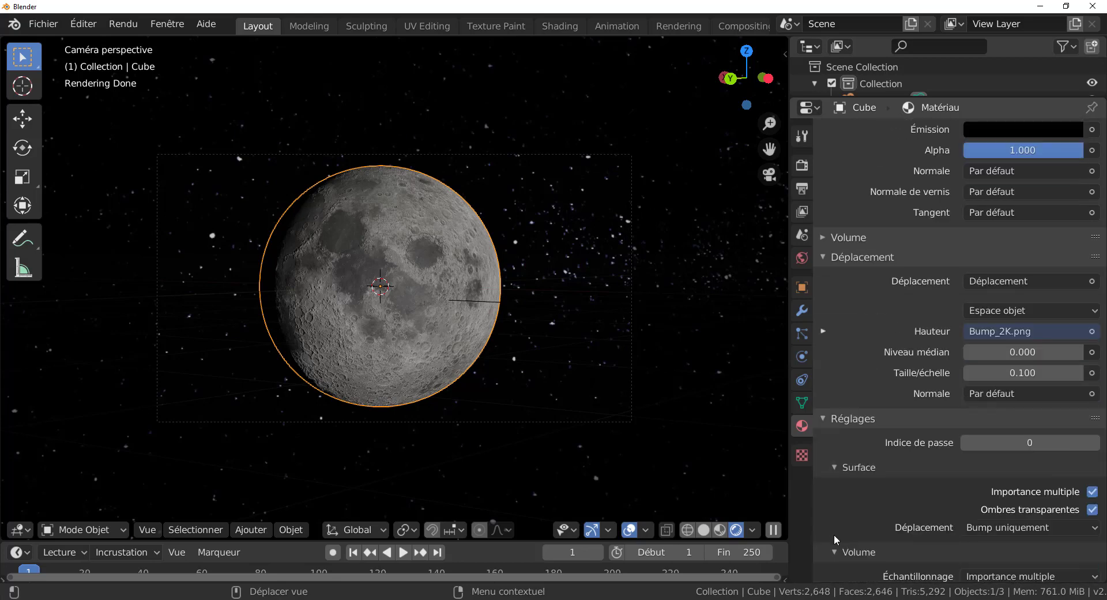
scroll(834, 533, "down", 1)
scroll(835, 531, "down", 2)
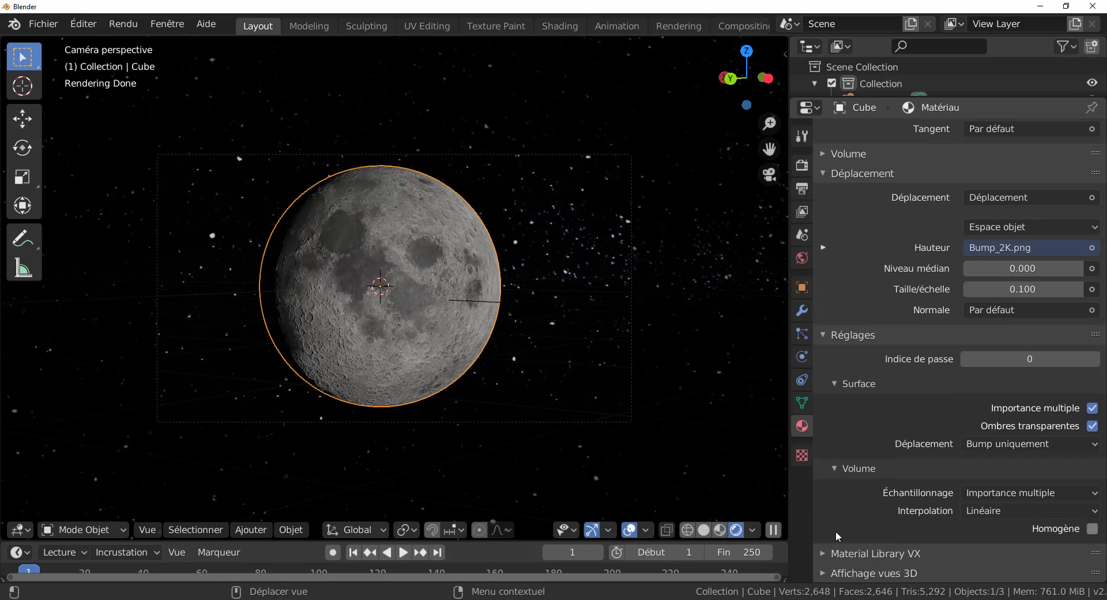
scroll(838, 527, "up", 14)
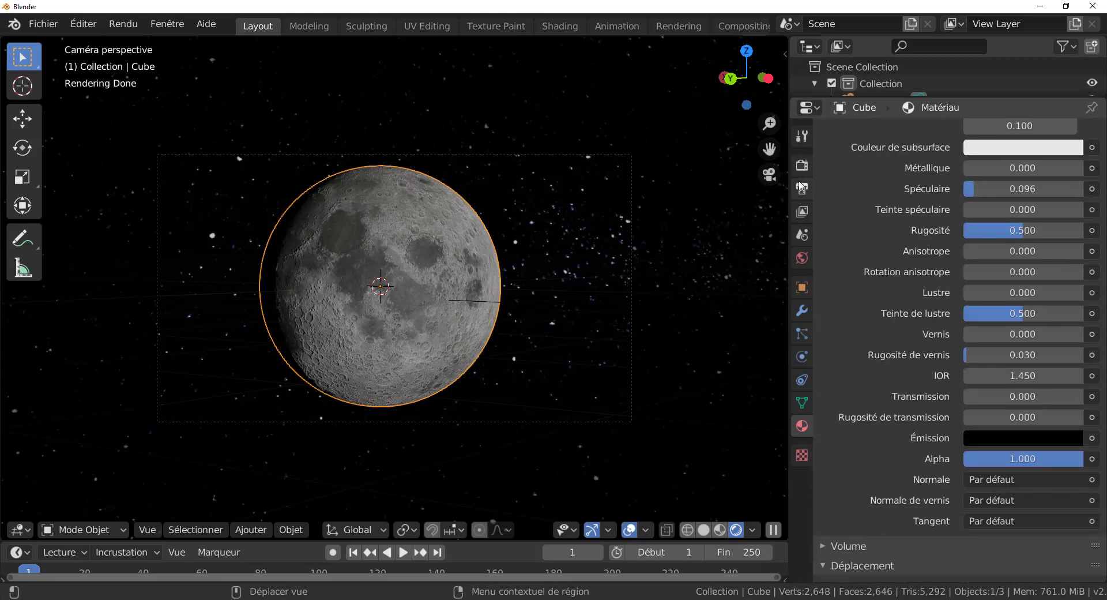
- Recheck the scene settings and collapse the Ensembles de clés, Audio and Propriétés personnalisées sections
left_click(801, 236)
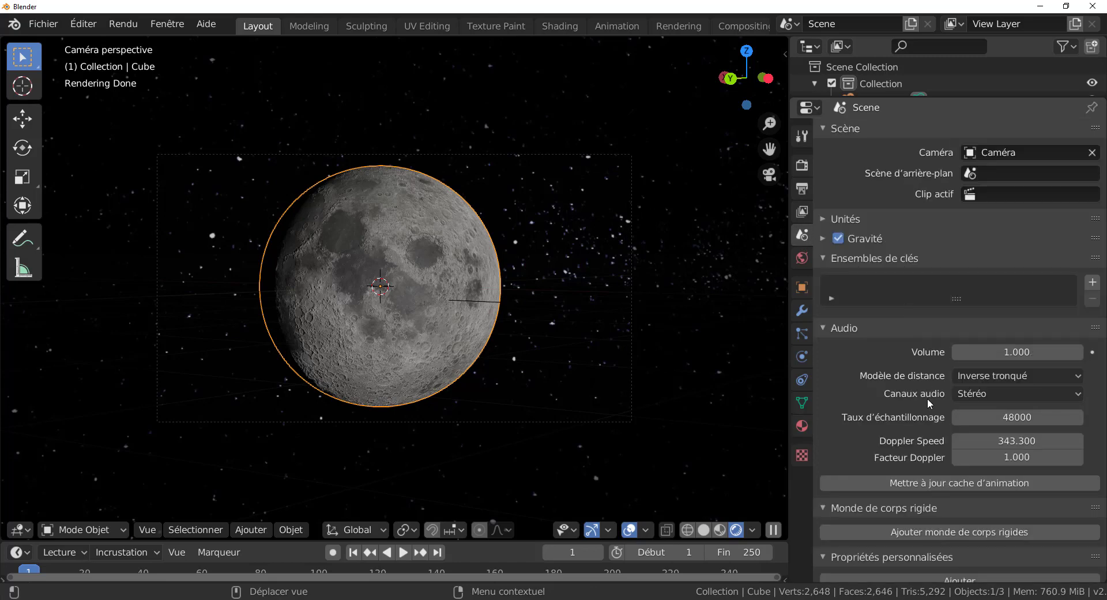
scroll(902, 400, "down", 3)
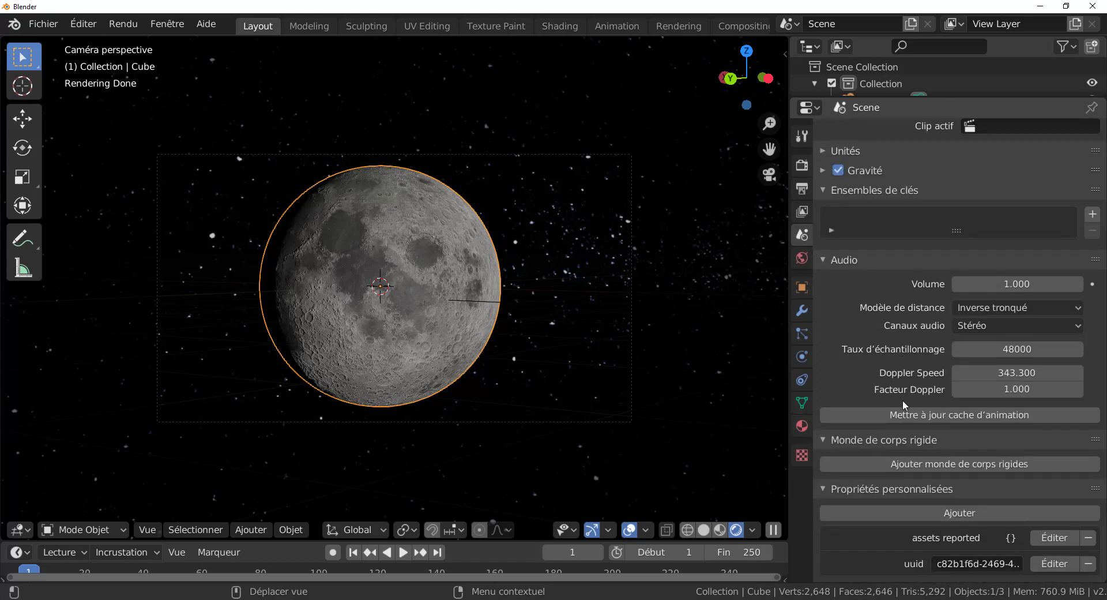
scroll(902, 400, "up", 3)
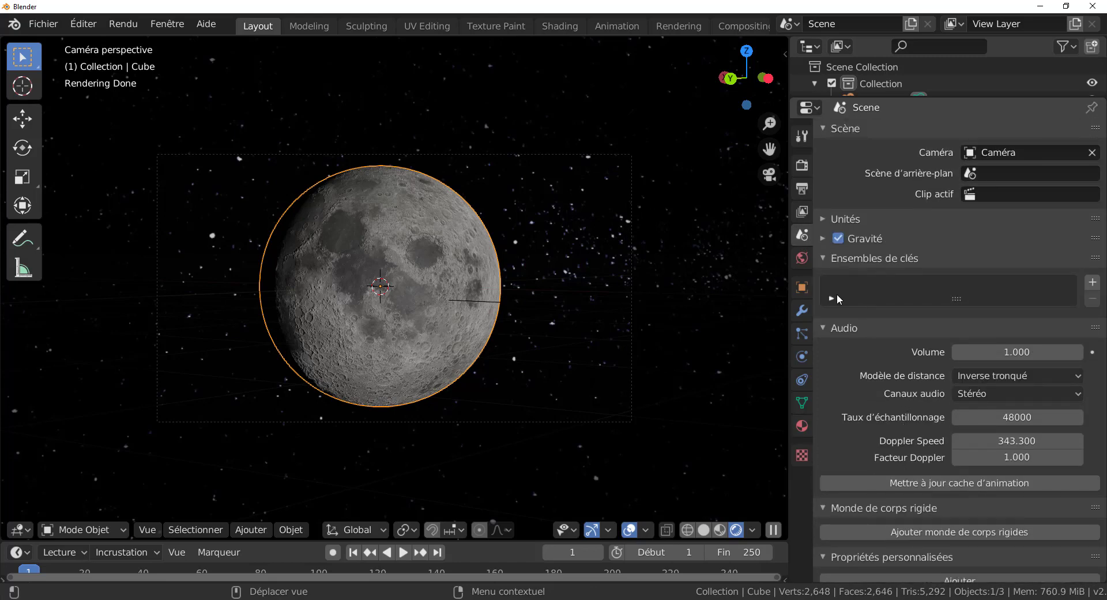
left_click(822, 259)
left_click(823, 277)
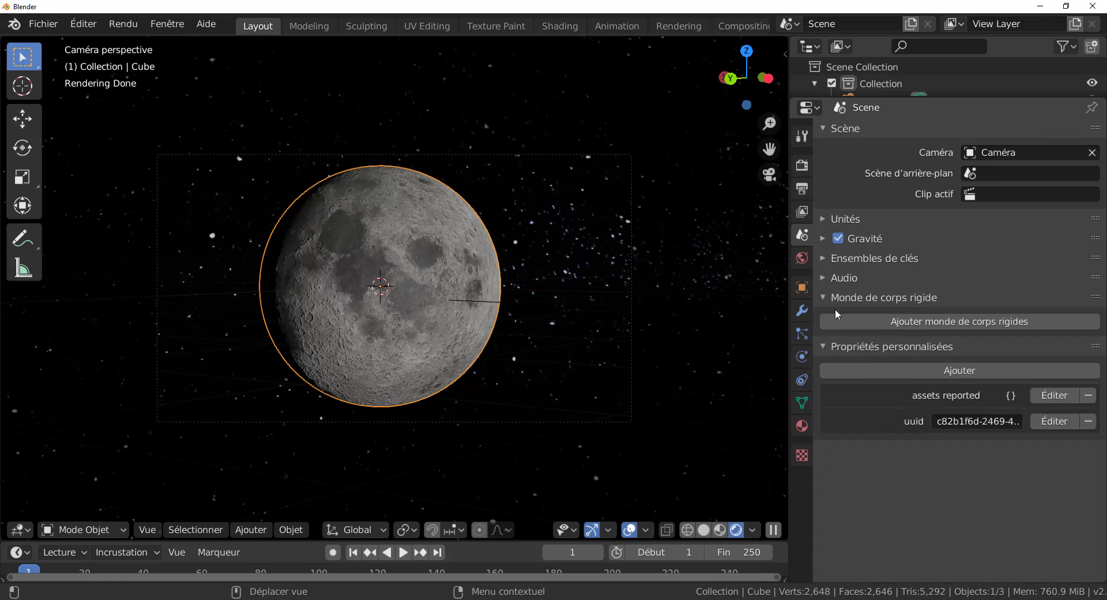
left_click(825, 345)
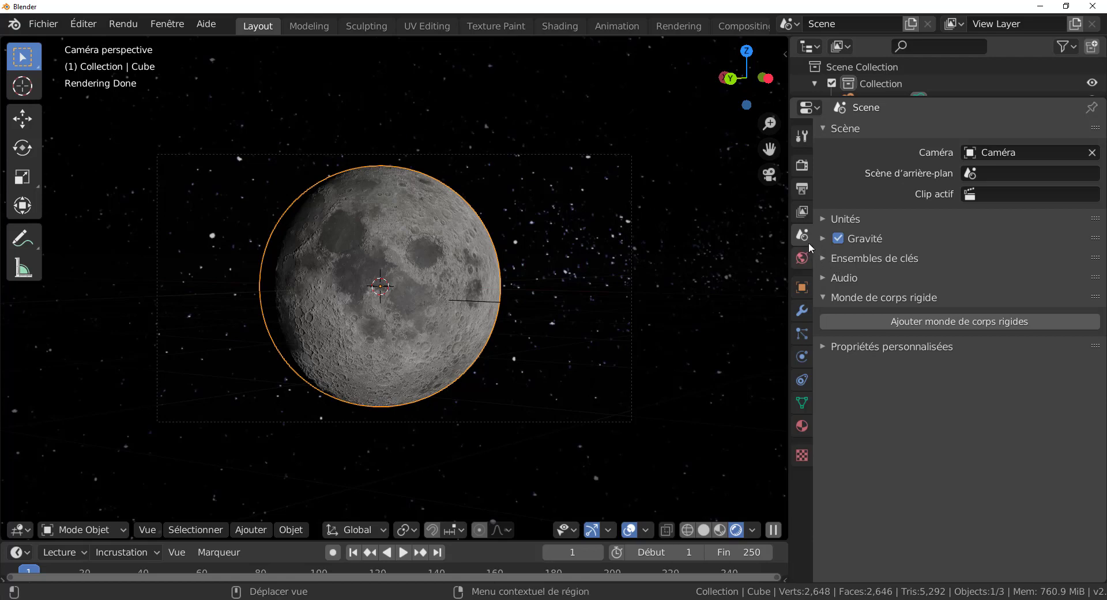
- Look through the view layer passes, the render settings with Gestion des couleurs expanded, and the output settings
left_click(804, 213)
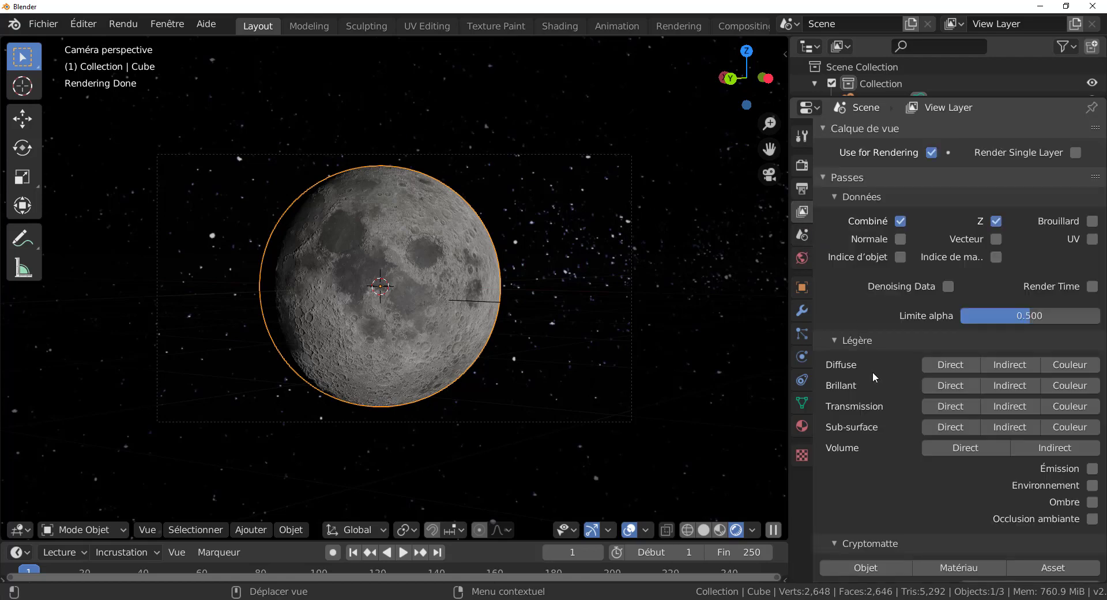
scroll(873, 372, "down", 5)
scroll(874, 371, "up", 5)
left_click(801, 165)
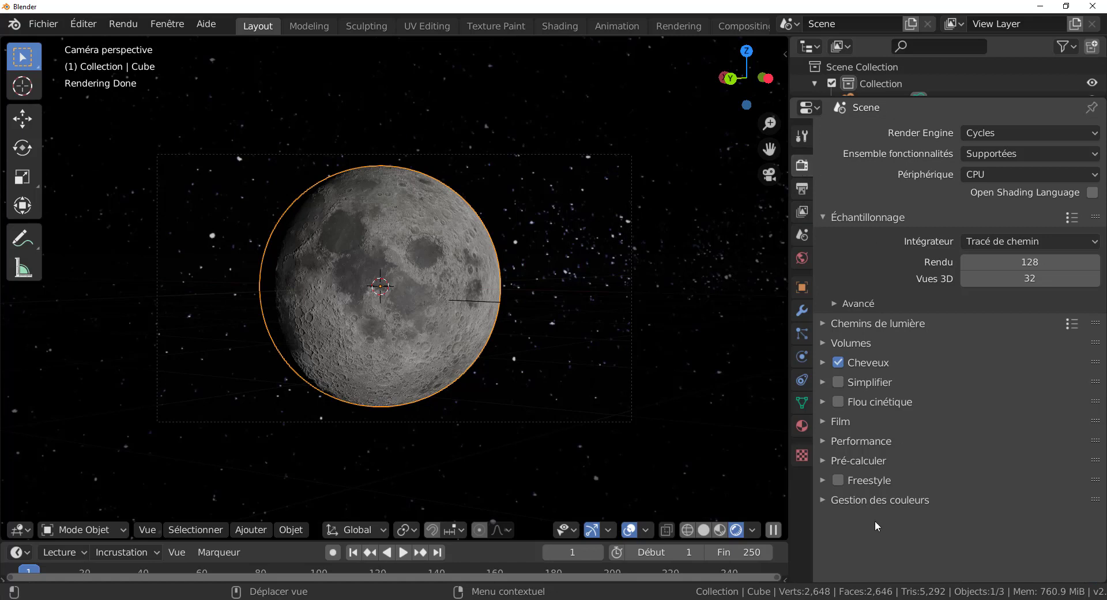
left_click(826, 501)
scroll(826, 499, "down", 3)
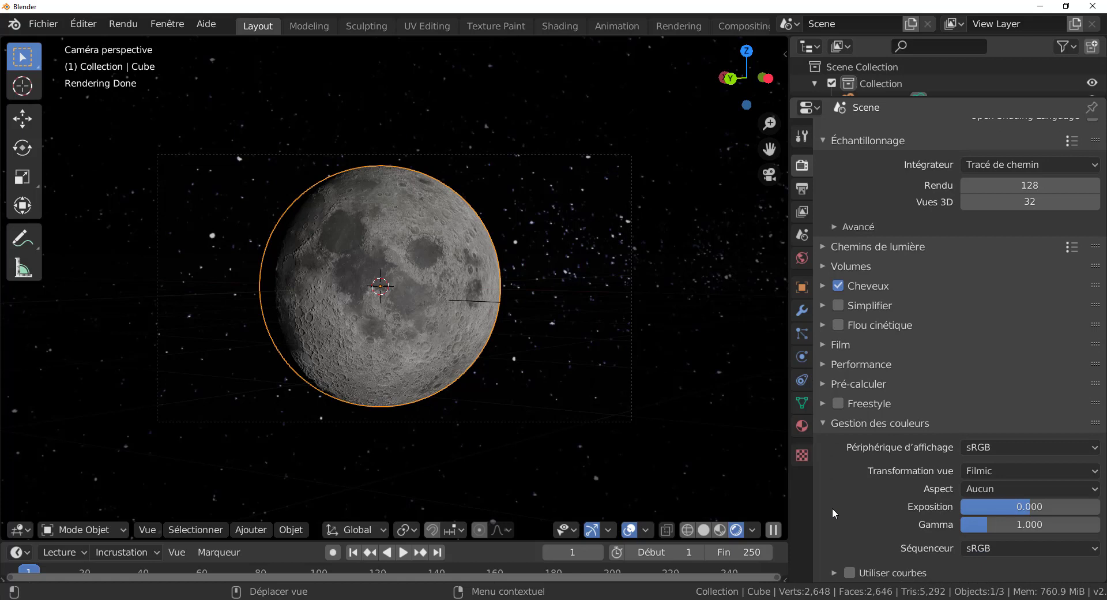
key("ctrl+Tab")
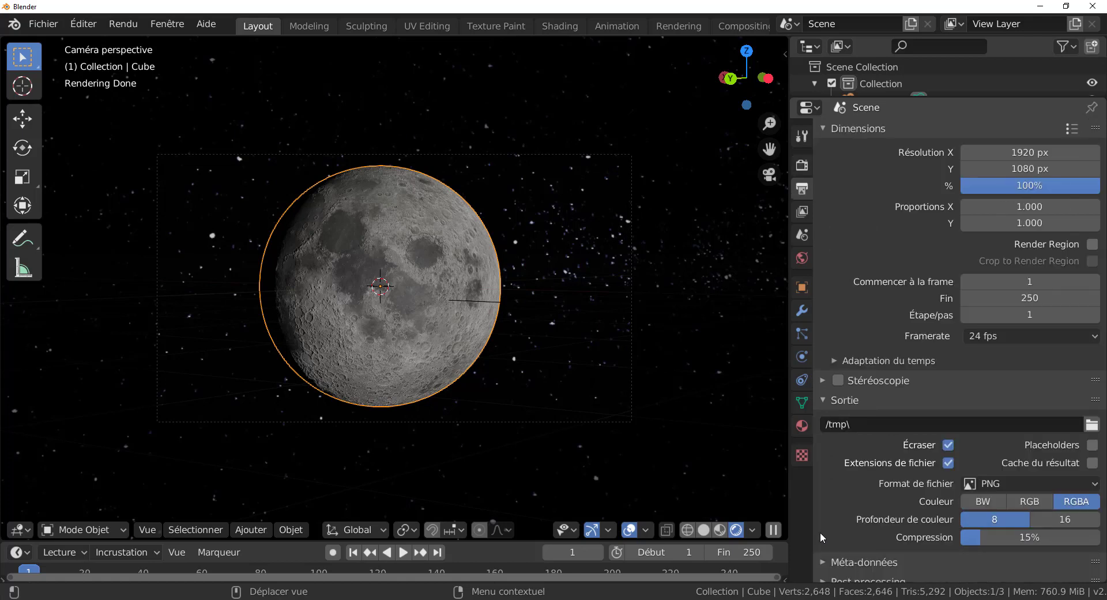
- Enable Débruitage for the view layer and expand its settings
left_click(801, 212)
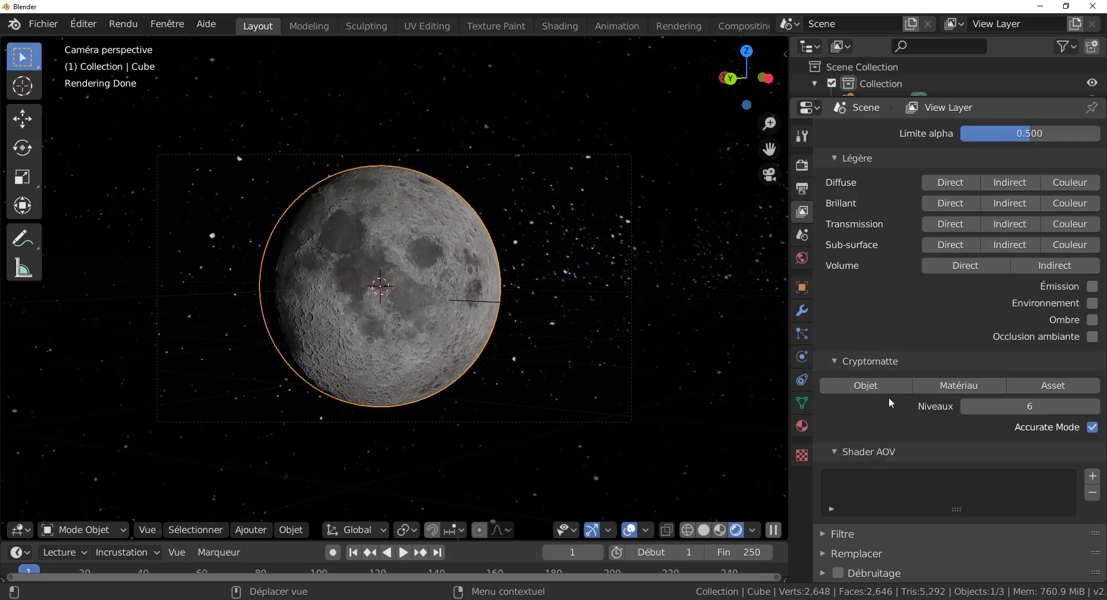
left_click(840, 574)
left_click(823, 574)
scroll(920, 554, "down", 6)
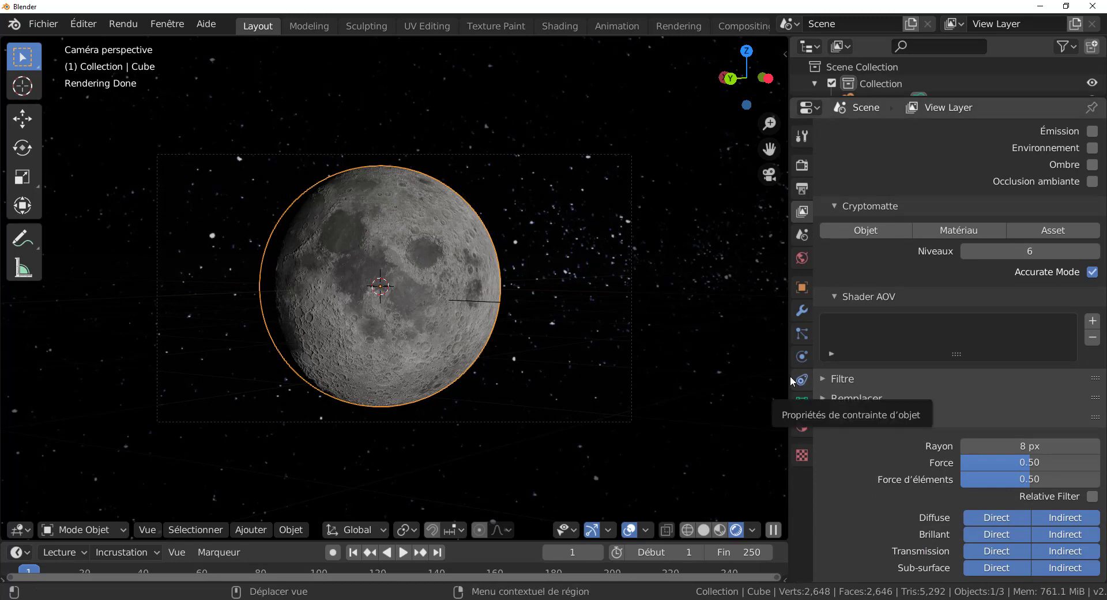
- Enlarge the 3D viewport around the moon, then render the camera view in Cycles and view the whole image
left_click_drag(791, 377, 898, 385)
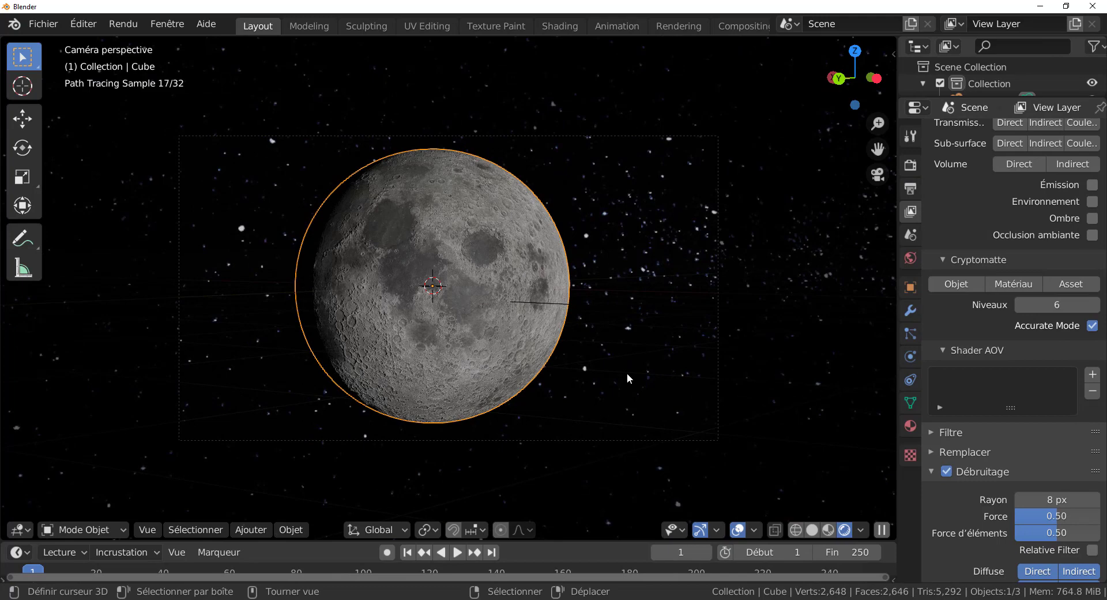
scroll(628, 372, "up", 2)
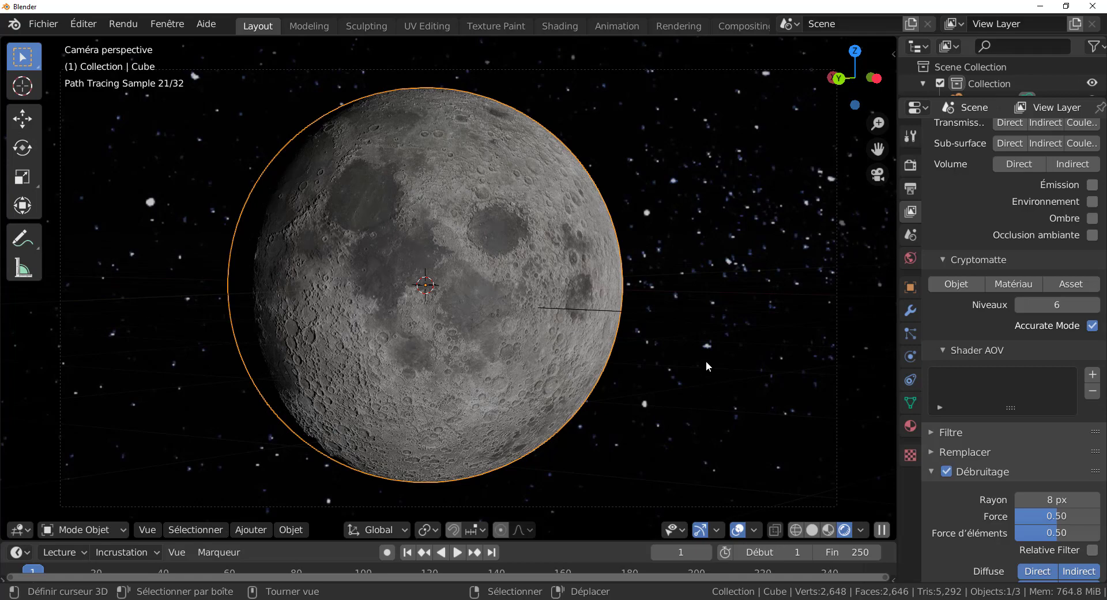
key("F12")
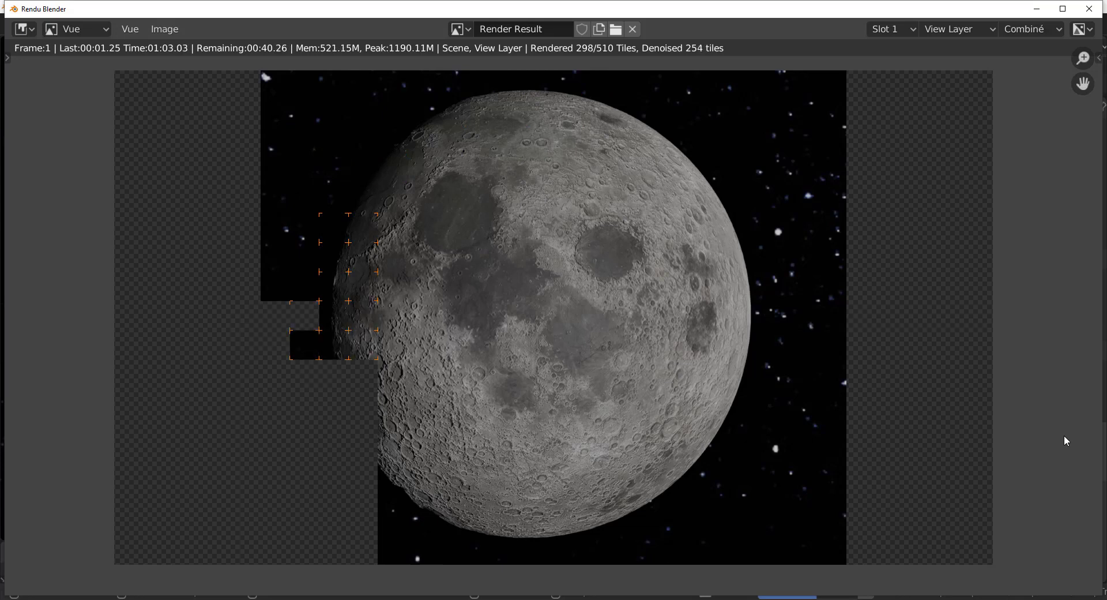
scroll(1071, 451, "down", 1)
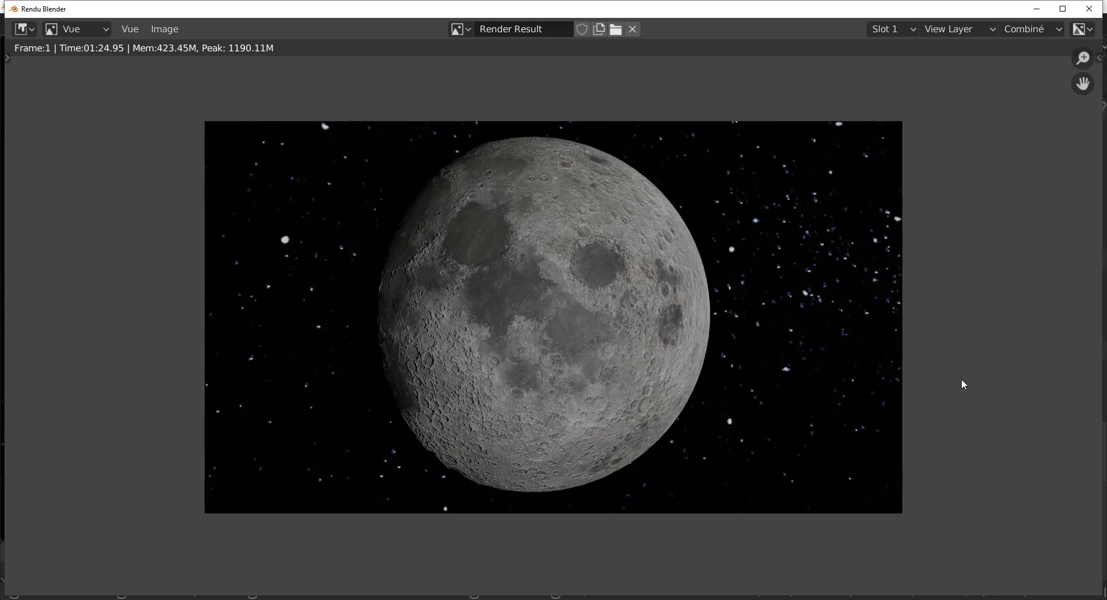
- Switch to YouTube in the browser, open the Planètes modèle 3d playlist, and pause its Saturn video
key("alt+Tab")
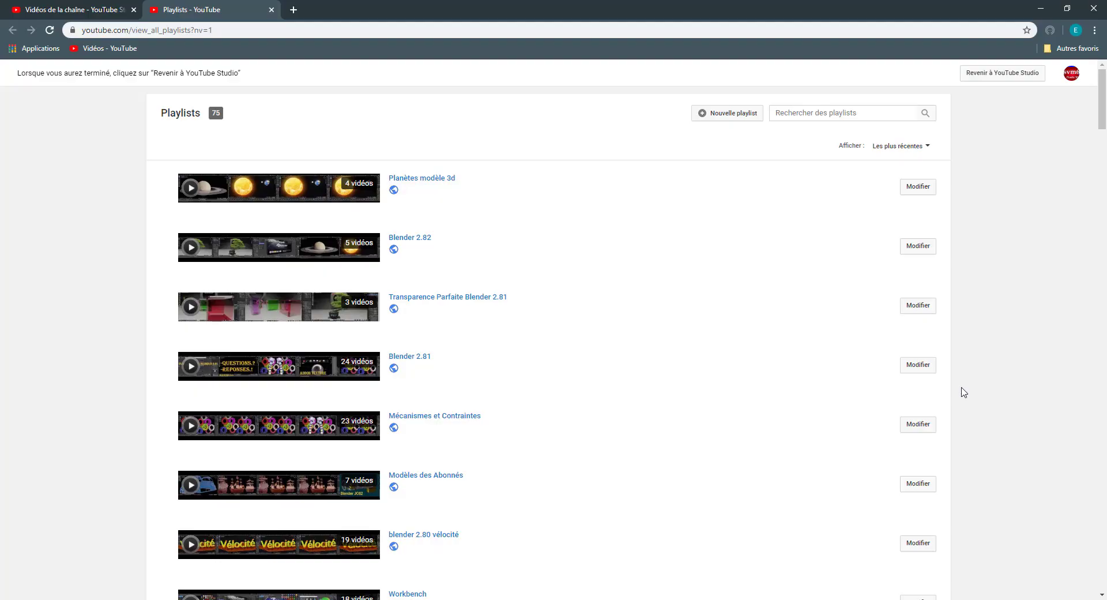
left_click(294, 189)
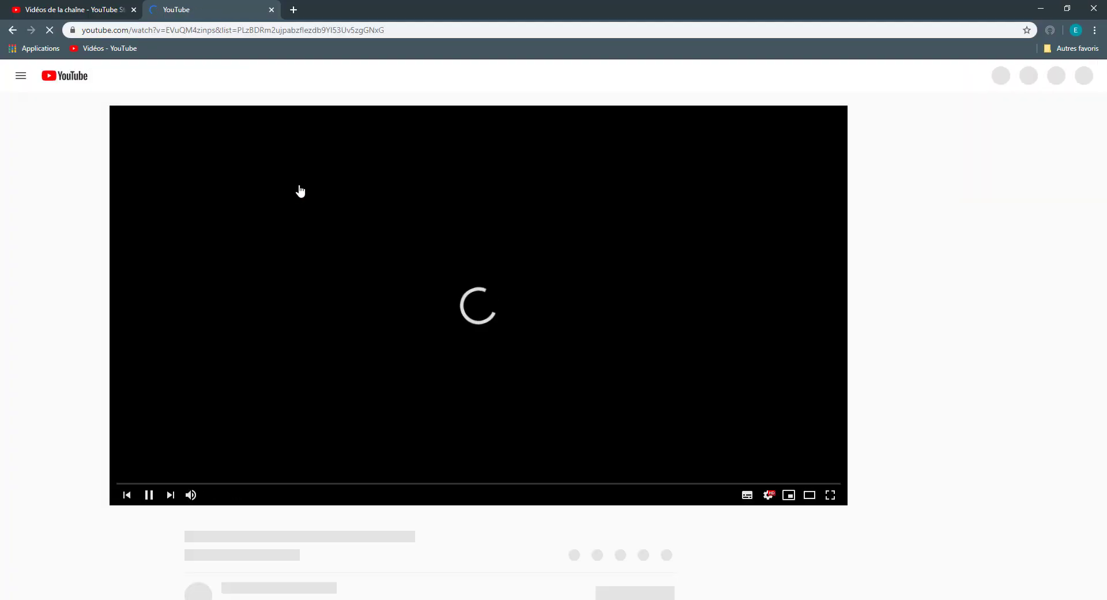
scroll(412, 252, "down", 1)
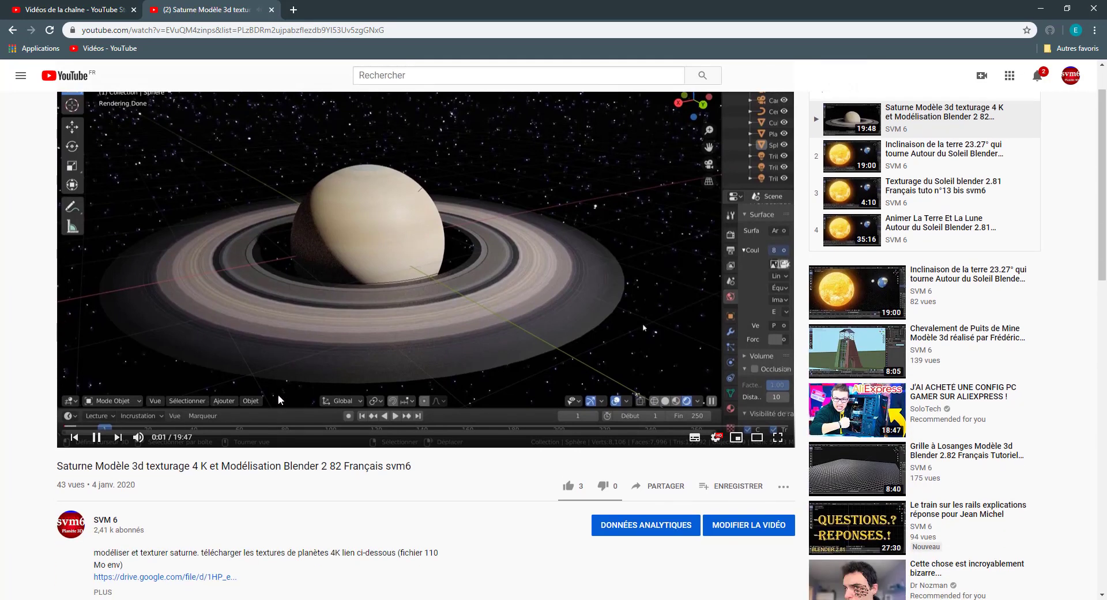
left_click(97, 437)
- Look over the Saturn video's page and description, and switch back to the moon scene in Blender
scroll(438, 226, "down", 3)
scroll(466, 240, "up", 4)
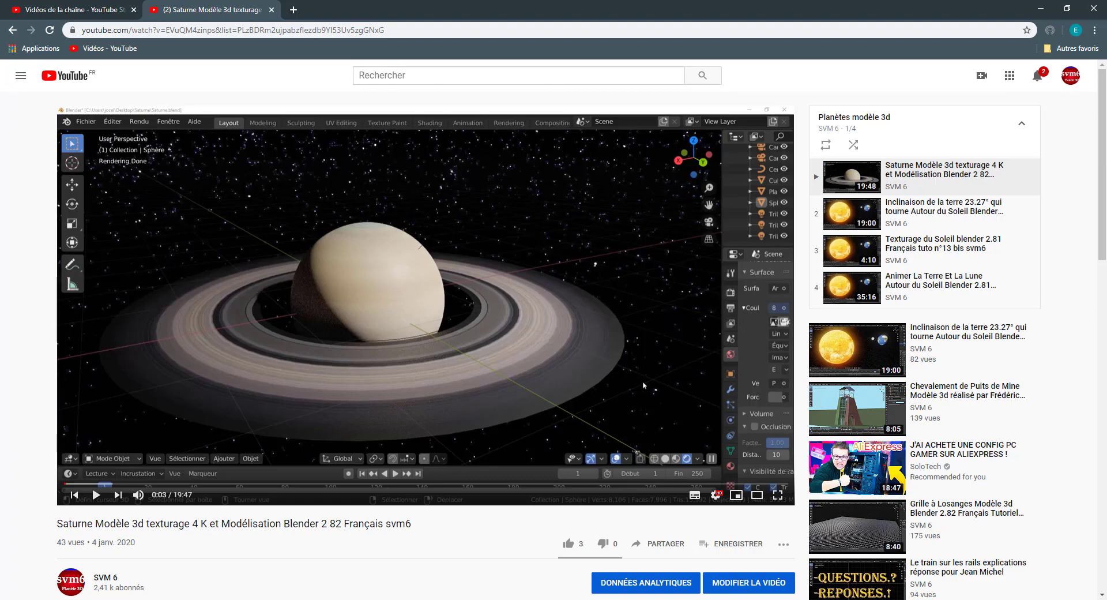
mouse_move(761, 599)
left_click(761, 565)
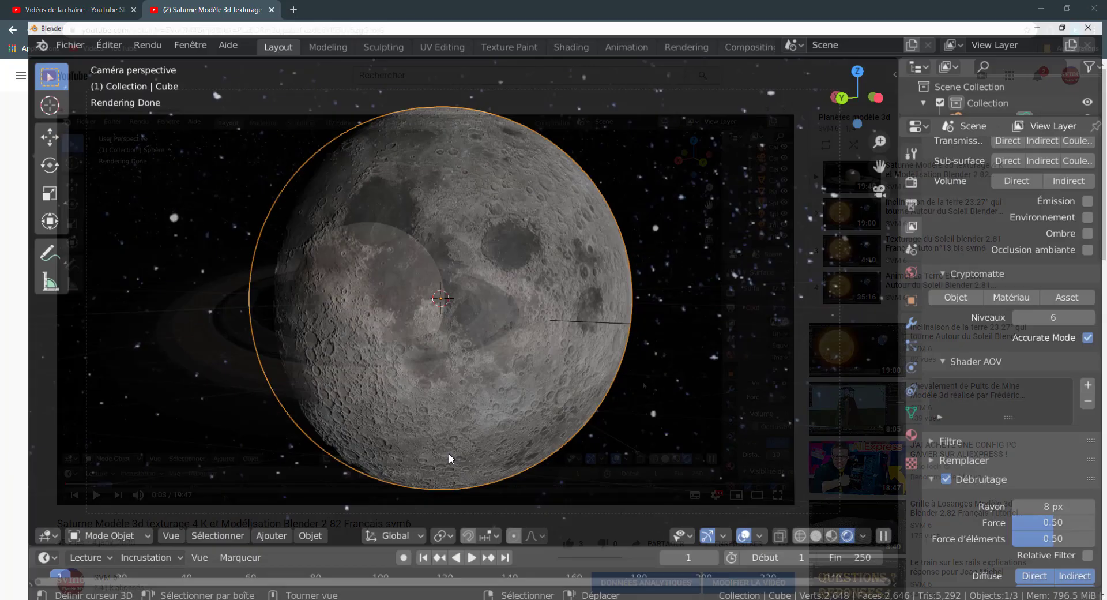